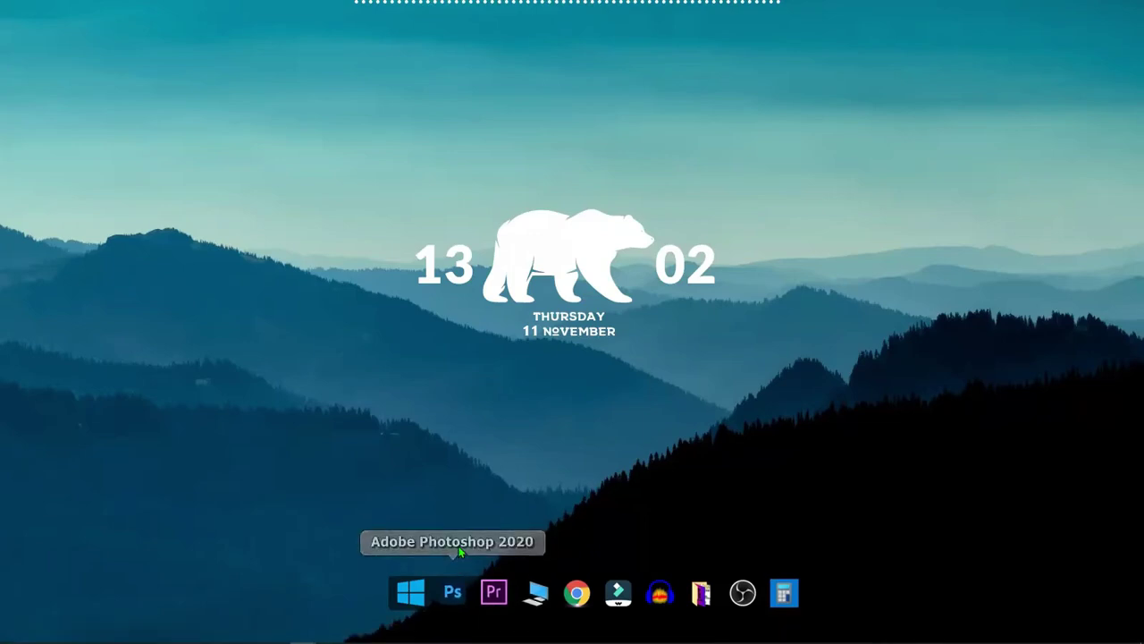
# Step: Launch Photoshop and open think channel thumbnail.png in Photos as a reference
pyautogui.click(449, 592)
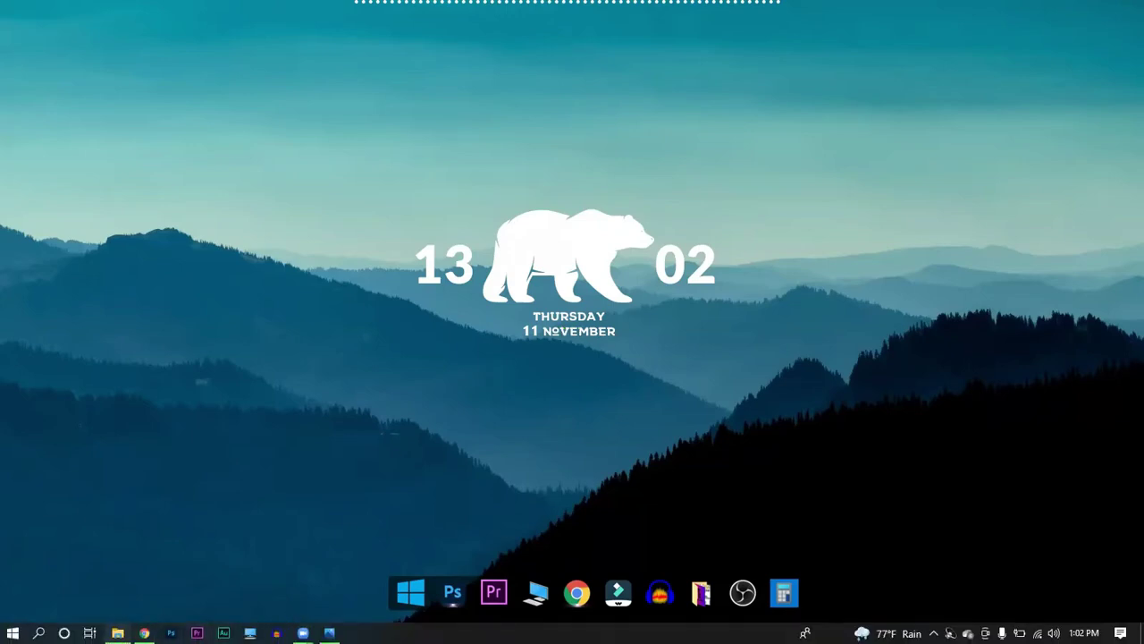
pyautogui.click(117, 632)
pyautogui.doubleClick(525, 345)
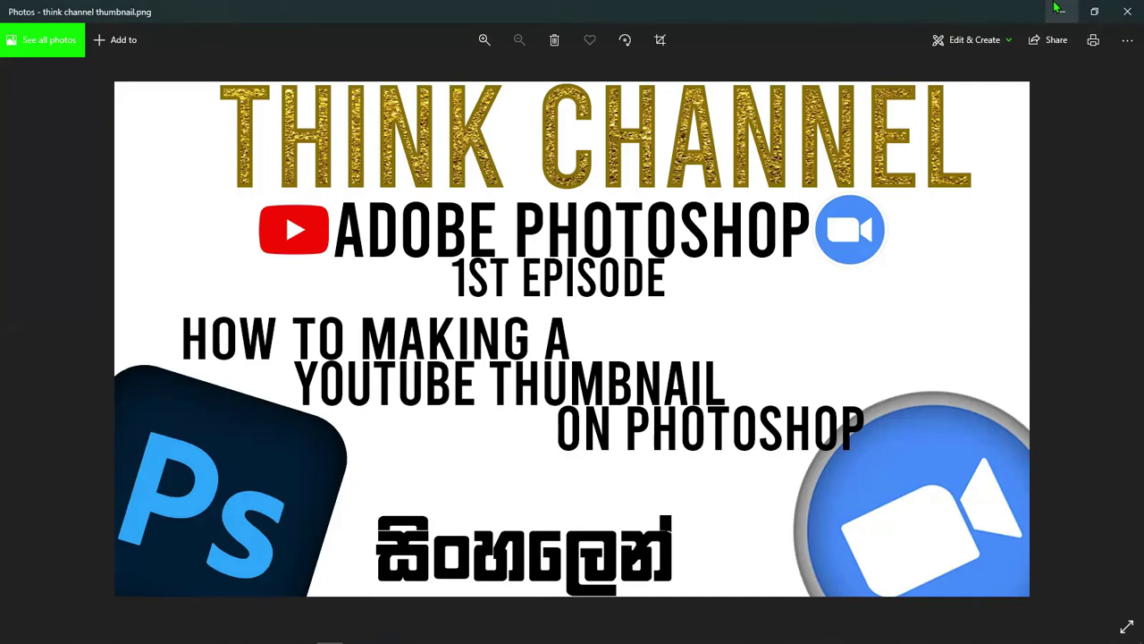
# Step: Minimize the Photos reference so Photoshop's two recovered documents are showing
pyautogui.click(1058, 9)
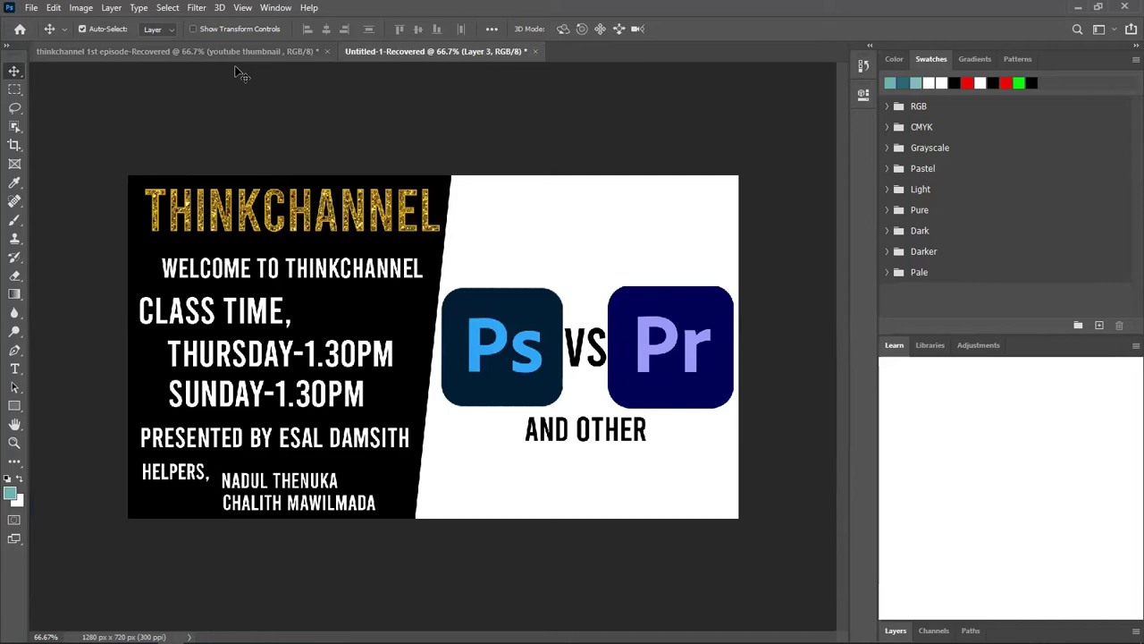
# Step: Review the 1st-episode and class-time thumbnail documents, then start a new document
pyautogui.click(236, 61)
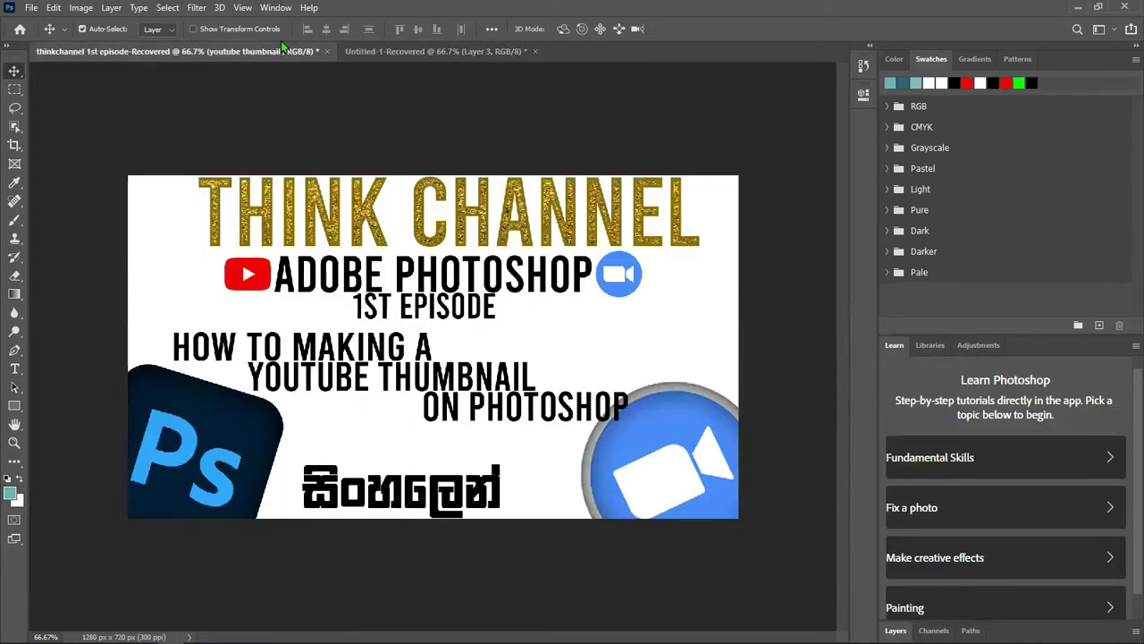
pyautogui.click(440, 54)
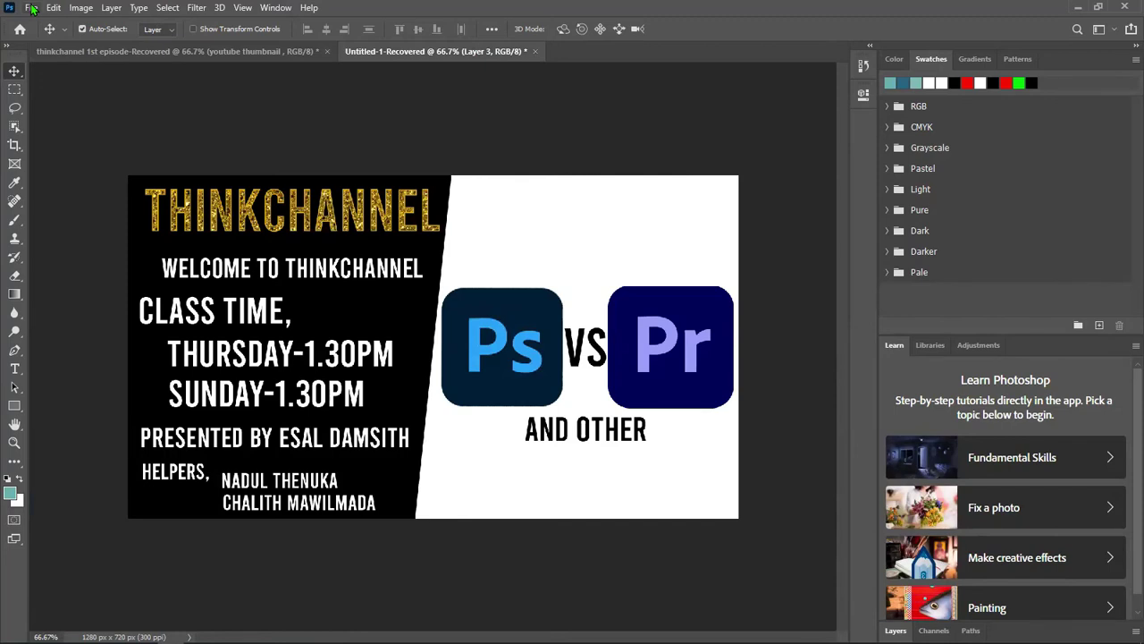
pyautogui.click(31, 8)
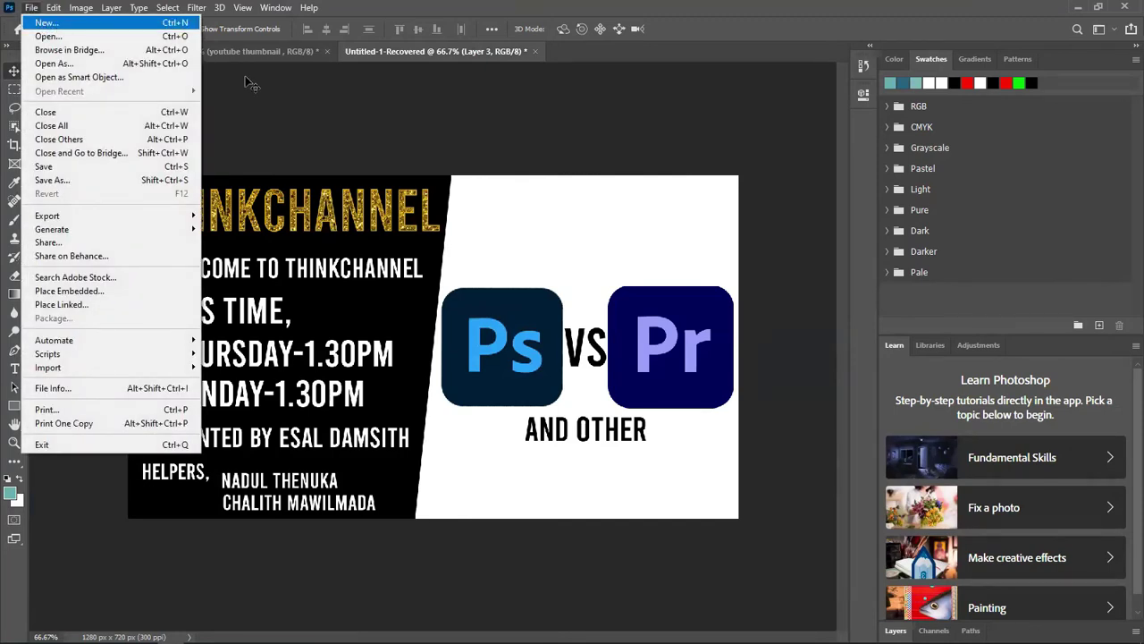
pyautogui.click(48, 26)
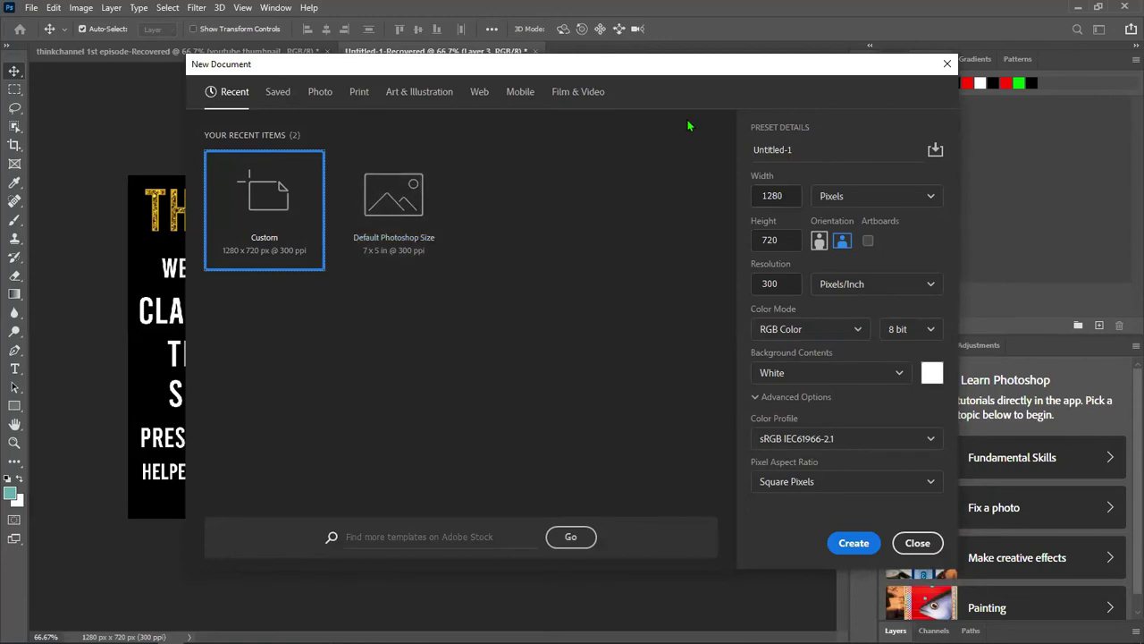
# Step: Name the new document 'think channel 1st photo', correcting 'video' to 'photo'
pyautogui.click(804, 150)
pyautogui.press('BackSpace')
pyautogui.press('BackSpace')
pyautogui.press('BackSpace')
pyautogui.press('BackSpace')
pyautogui.press('BackSpace')
pyautogui.write('think channel')
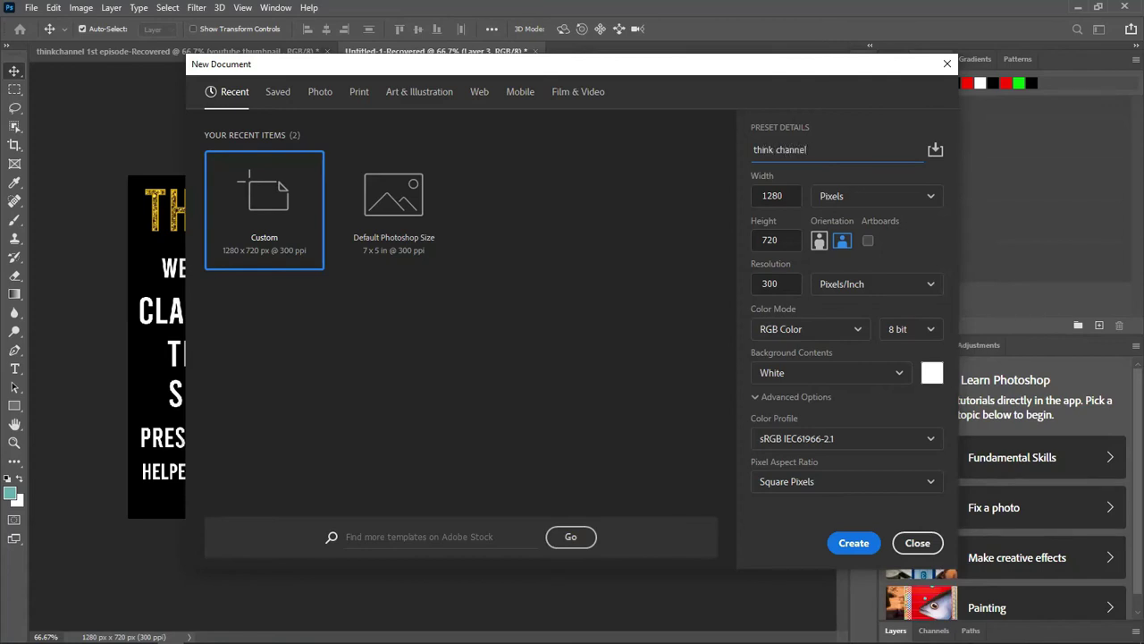
pyautogui.write(' 1st')
pyautogui.write(' video')
pyautogui.press('BackSpace')
pyautogui.press('BackSpace')
pyautogui.press('BackSpace')
pyautogui.press('BackSpace')
pyautogui.press('BackSpace')
pyautogui.write('photo')
# Step: Confirm width in Pixels, resolution 300, RGB Color mode and White background
pyautogui.click(848, 199)
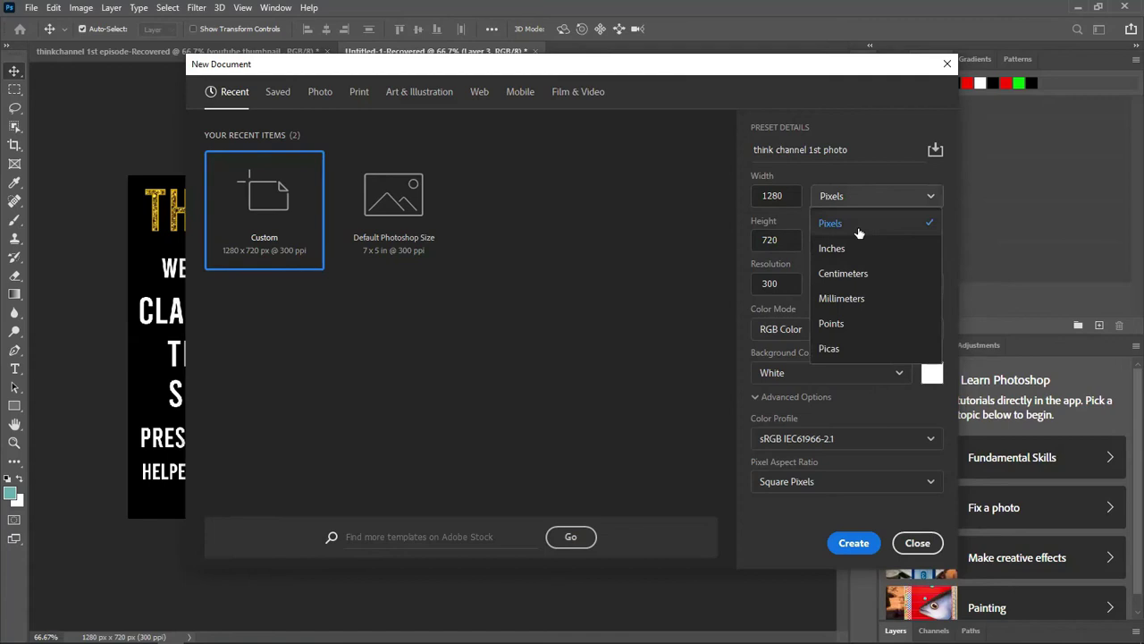
pyautogui.click(858, 228)
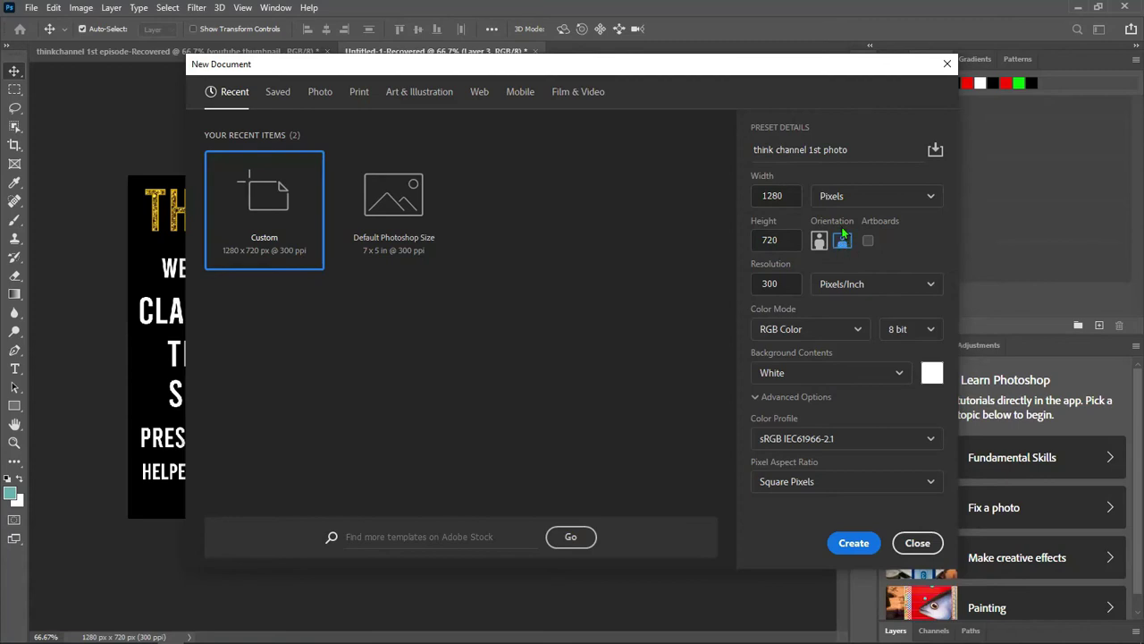
pyautogui.click(785, 283)
pyautogui.click(803, 329)
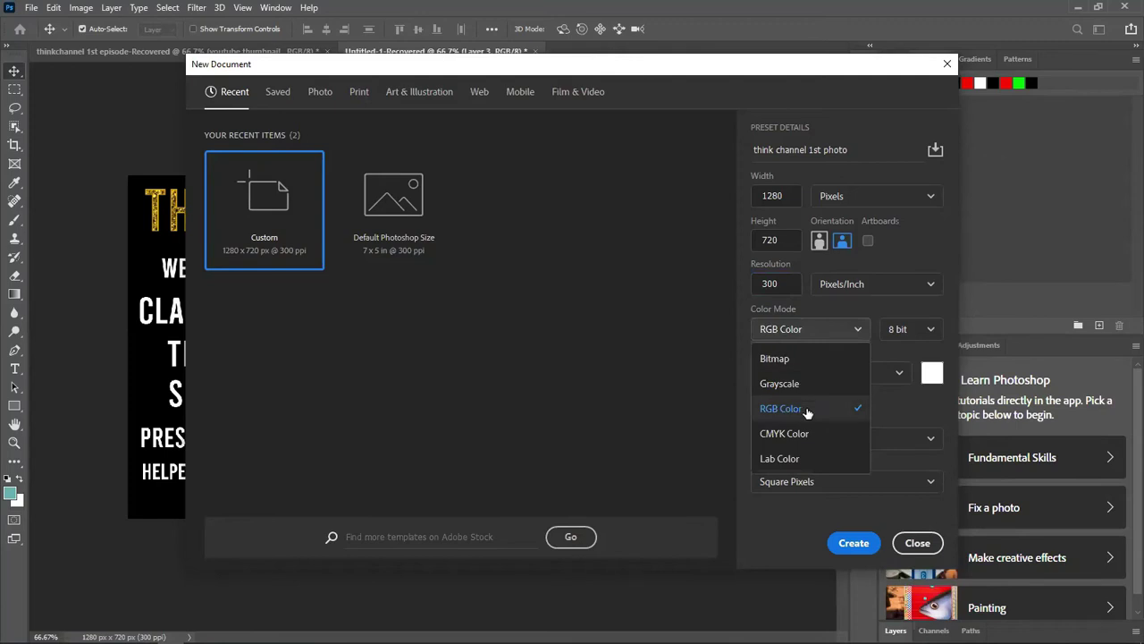
pyautogui.click(808, 412)
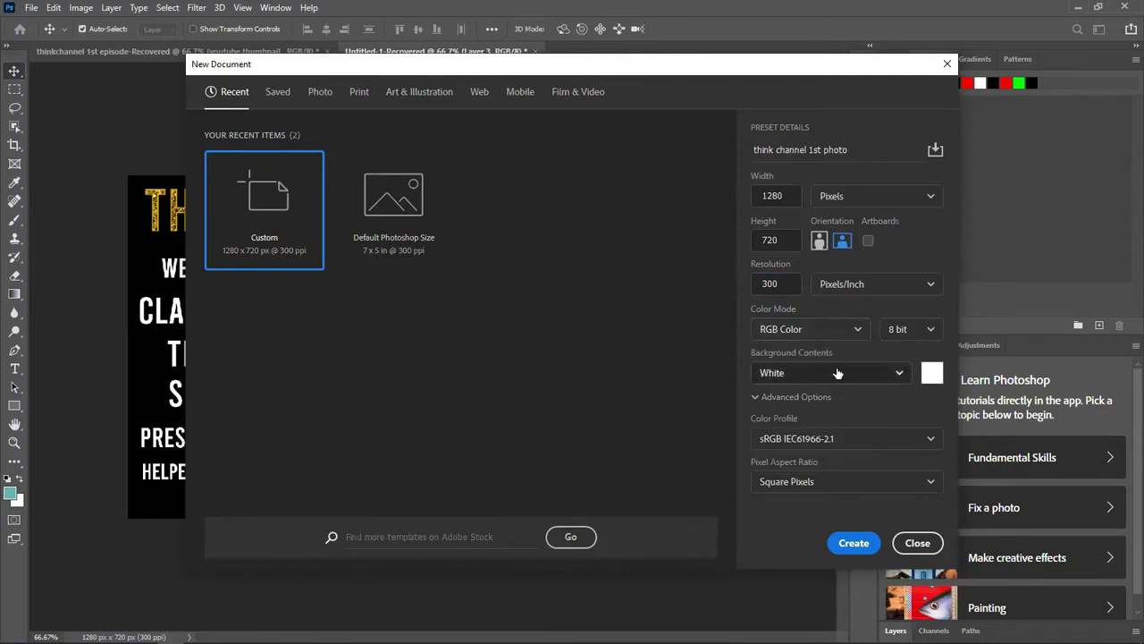
pyautogui.click(836, 376)
pyautogui.click(827, 398)
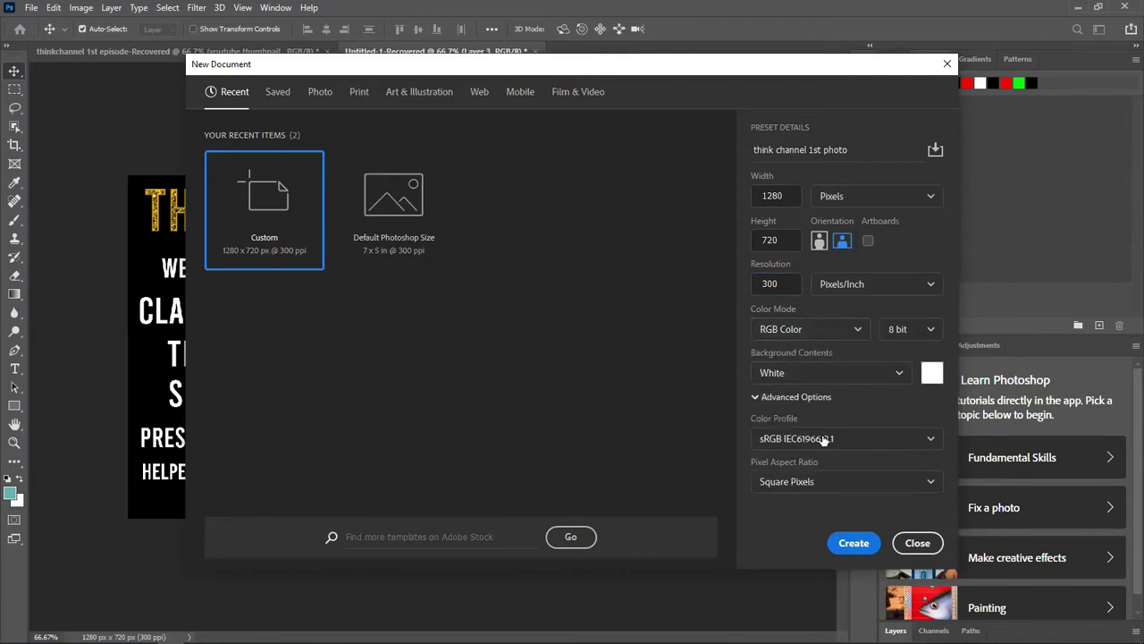
# Step: Use the Working RGB sRGB IEC61966-2.1 profile, create the canvas, and reopen the reference
pyautogui.click(778, 442)
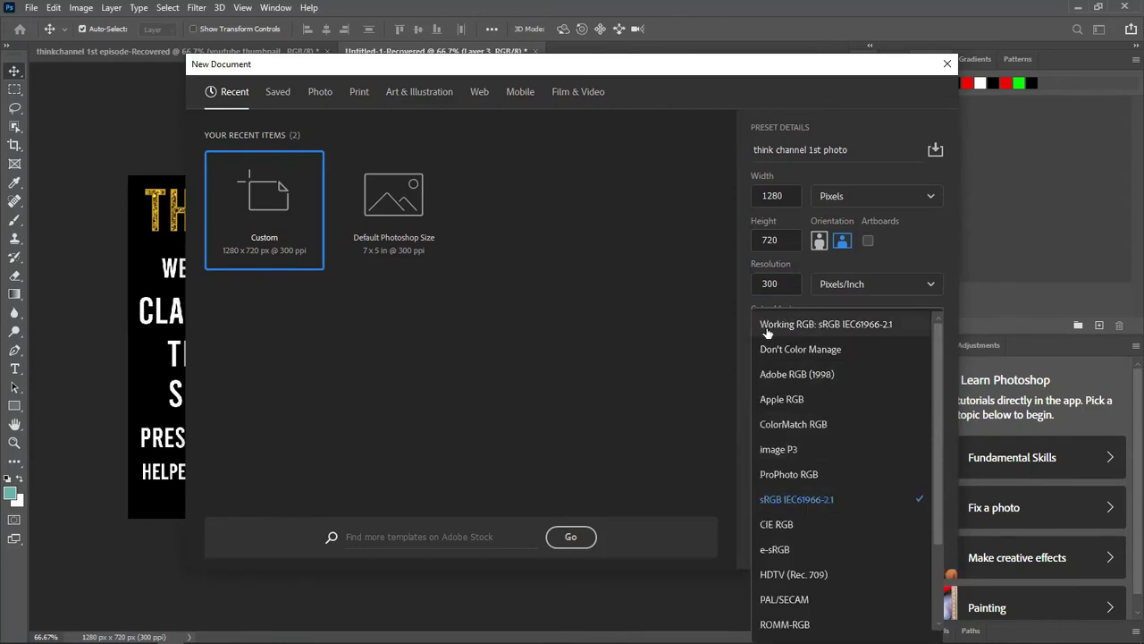
pyautogui.click(838, 327)
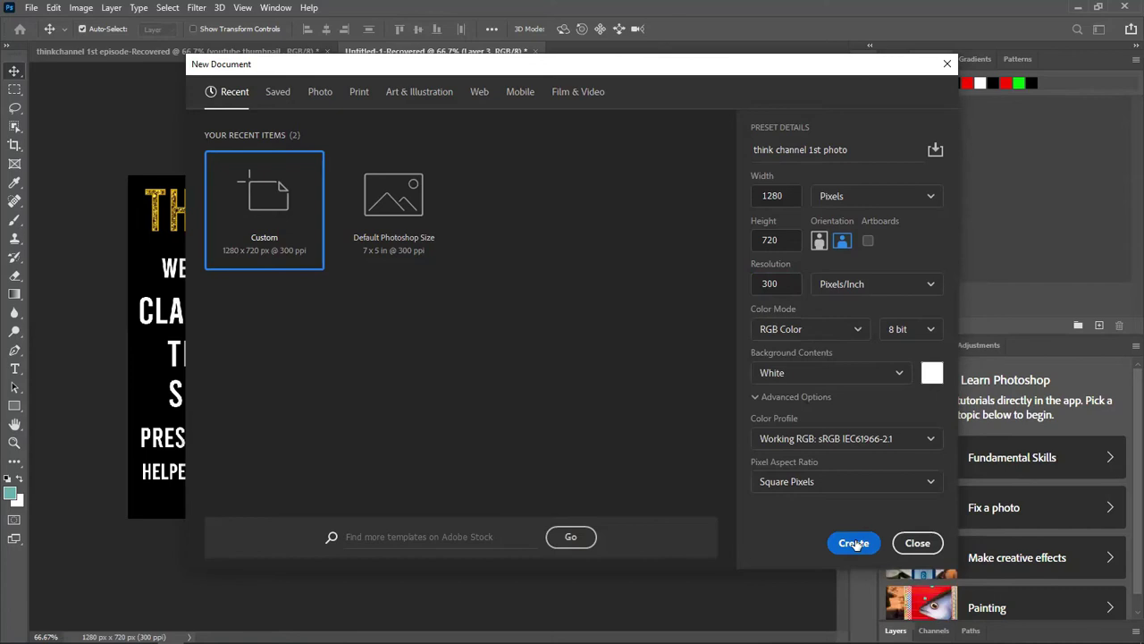
pyautogui.click(854, 542)
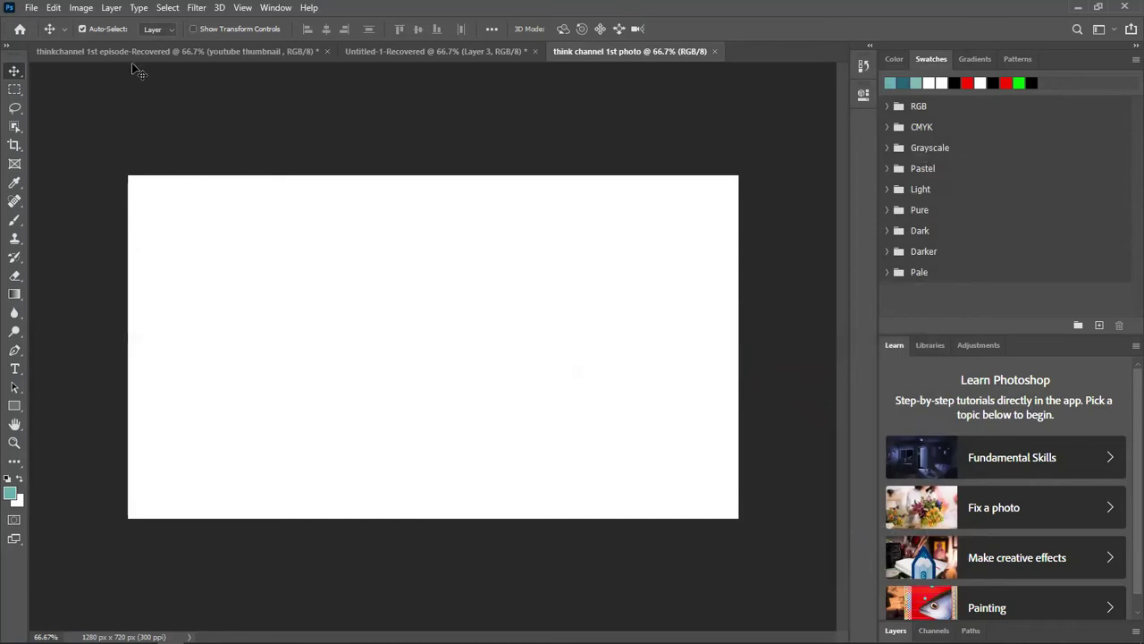
pyautogui.moveTo(572, 639)
pyautogui.click(329, 632)
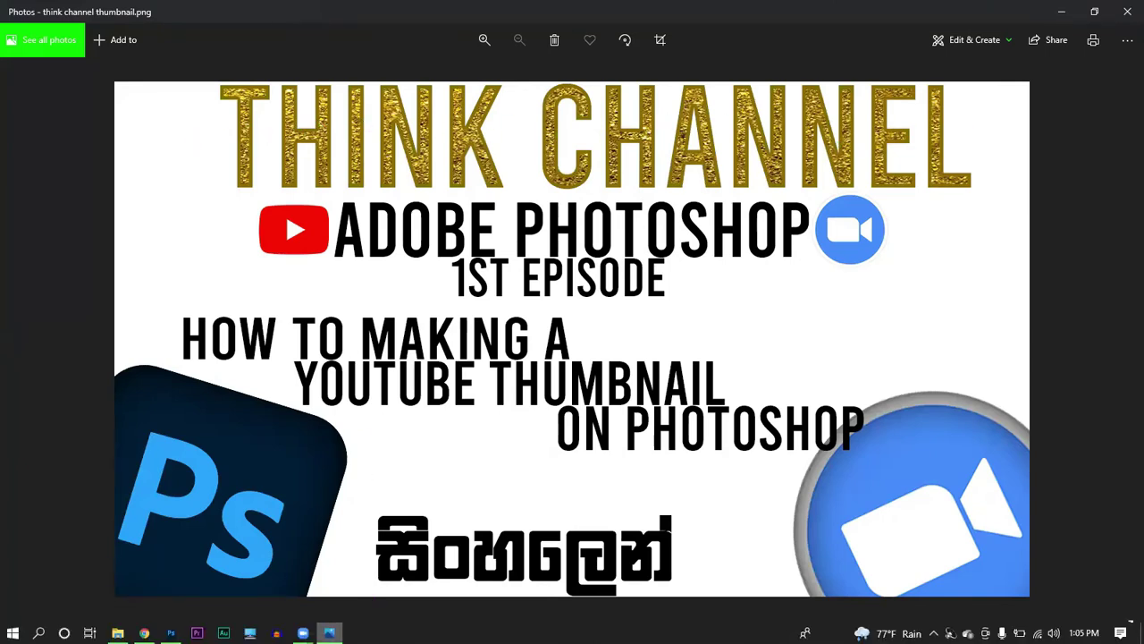
# Step: Hide the Photos reference thumbnail to return to the blank canvas
pyautogui.click(329, 633)
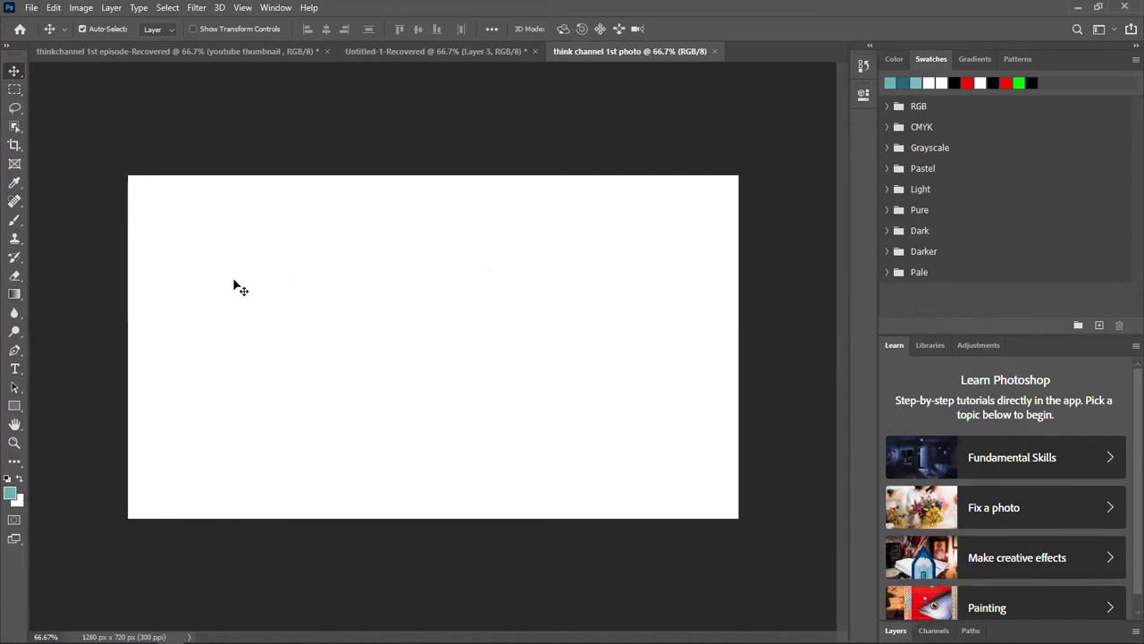
# Step: Place a horizontal text line near the upper left and set its font to Bebas
pyautogui.press('t')
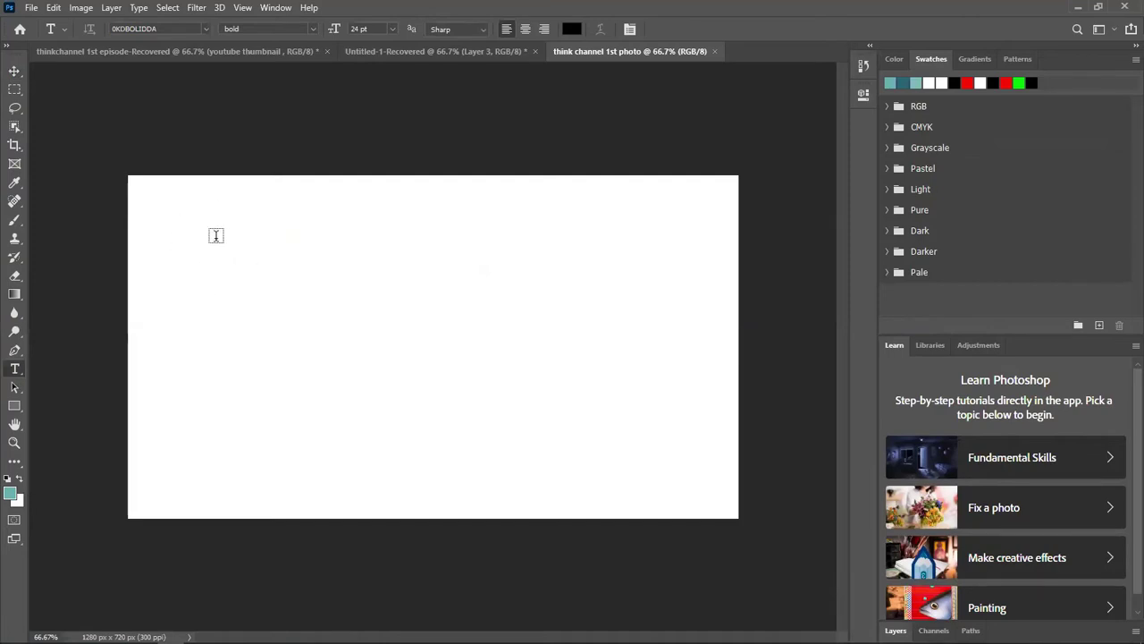
pyautogui.click(215, 235)
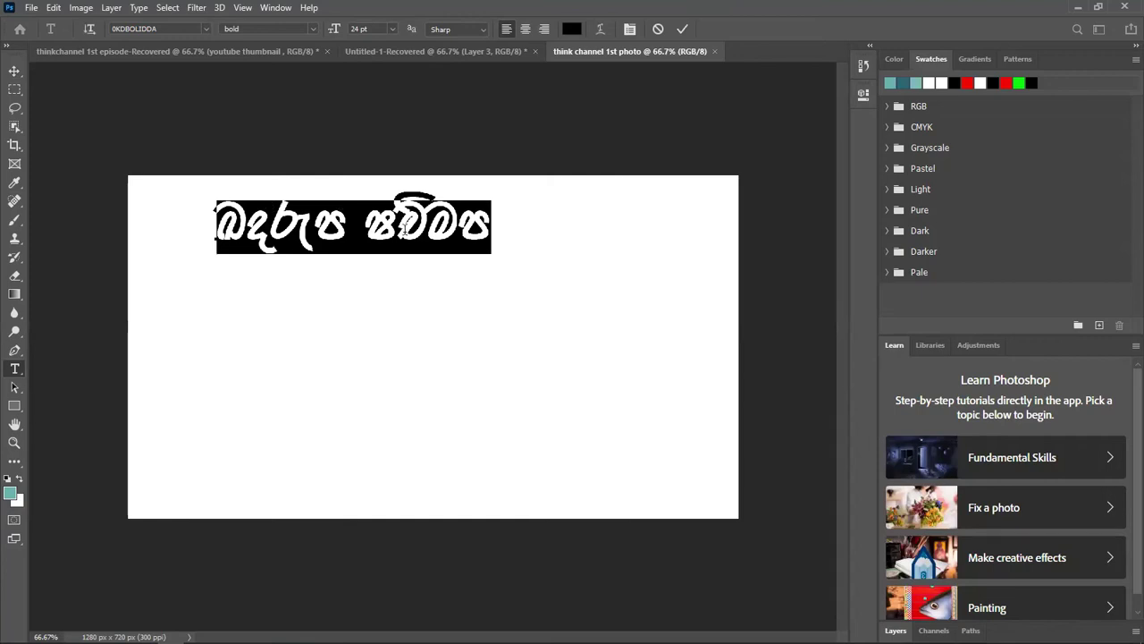
pyautogui.click(207, 31)
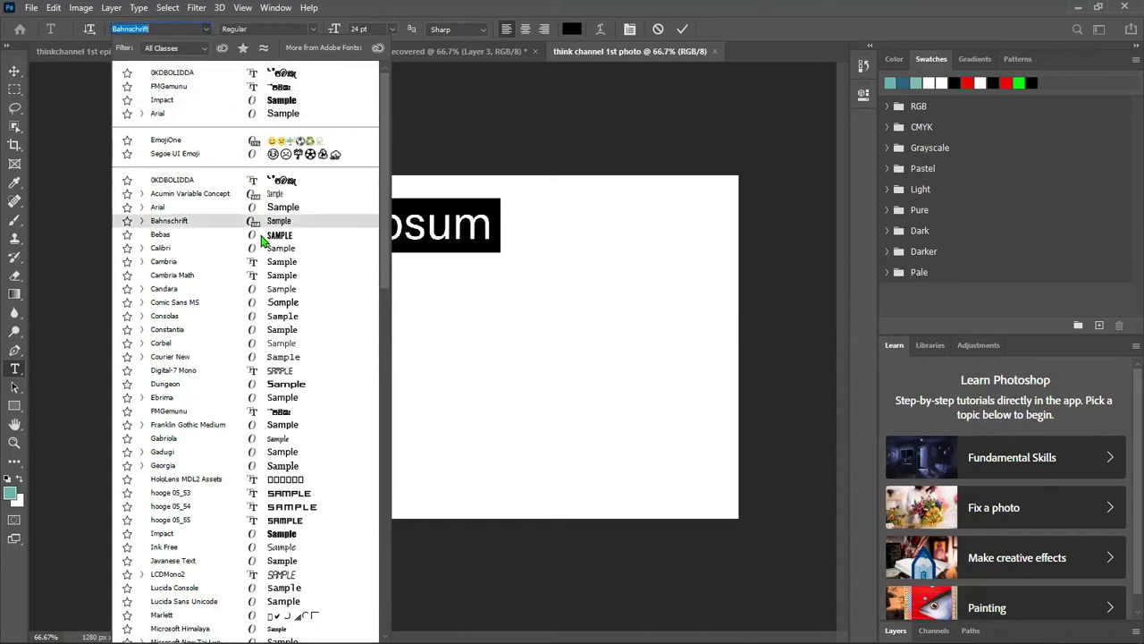
pyautogui.click(260, 235)
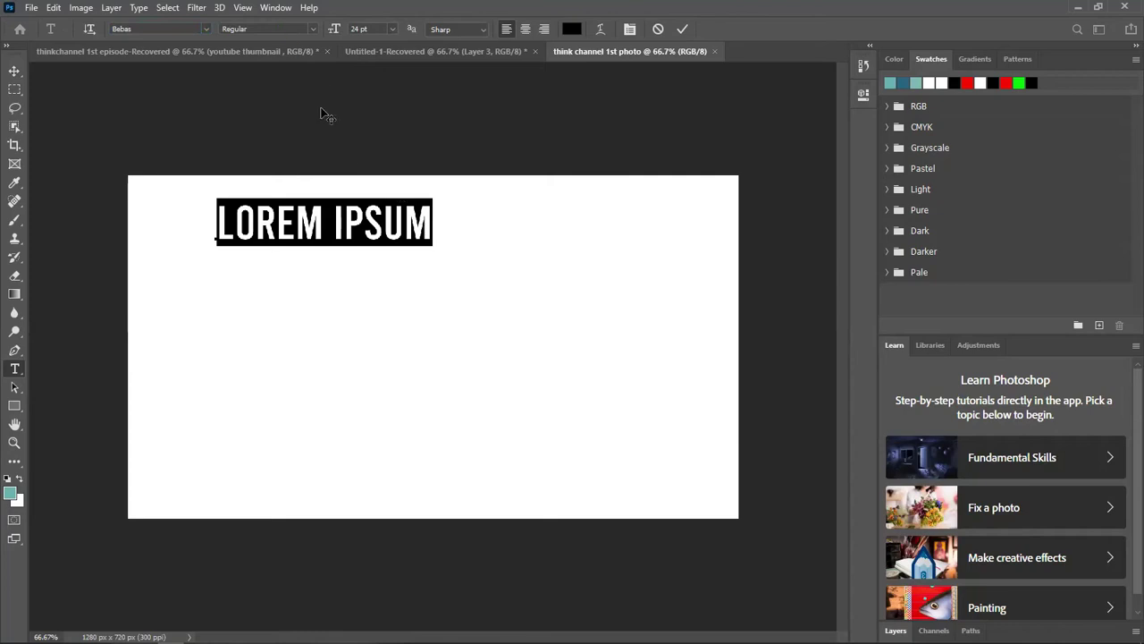
# Step: Replace the placeholder with 'THINK CHANNEL' and raise its size to 35 pt
pyautogui.press('BackSpace')
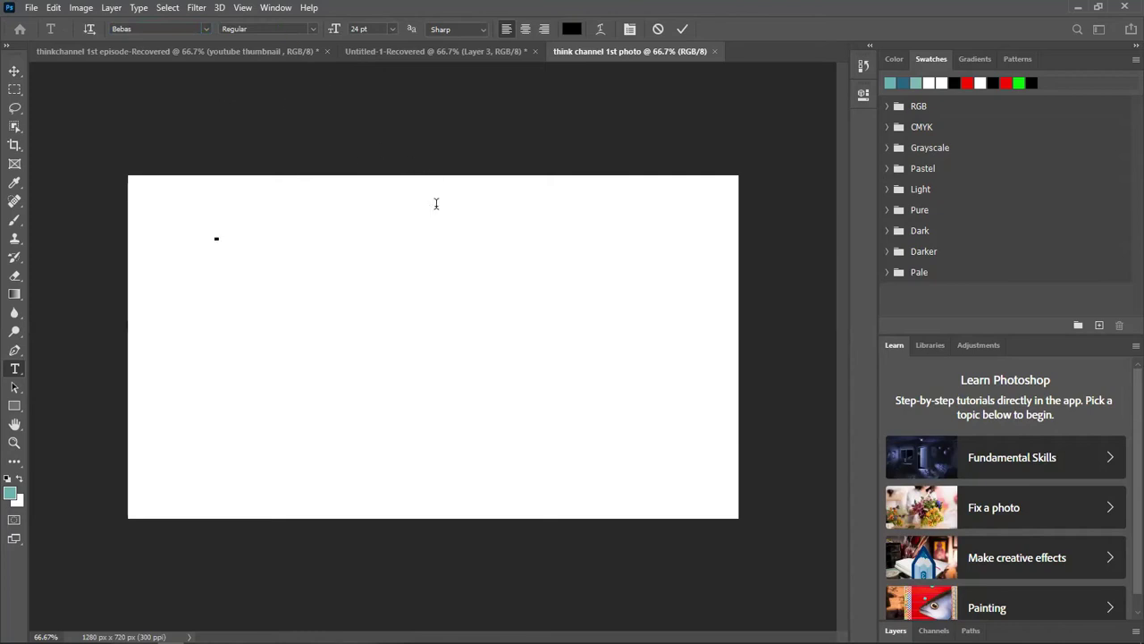
pyautogui.write('THI')
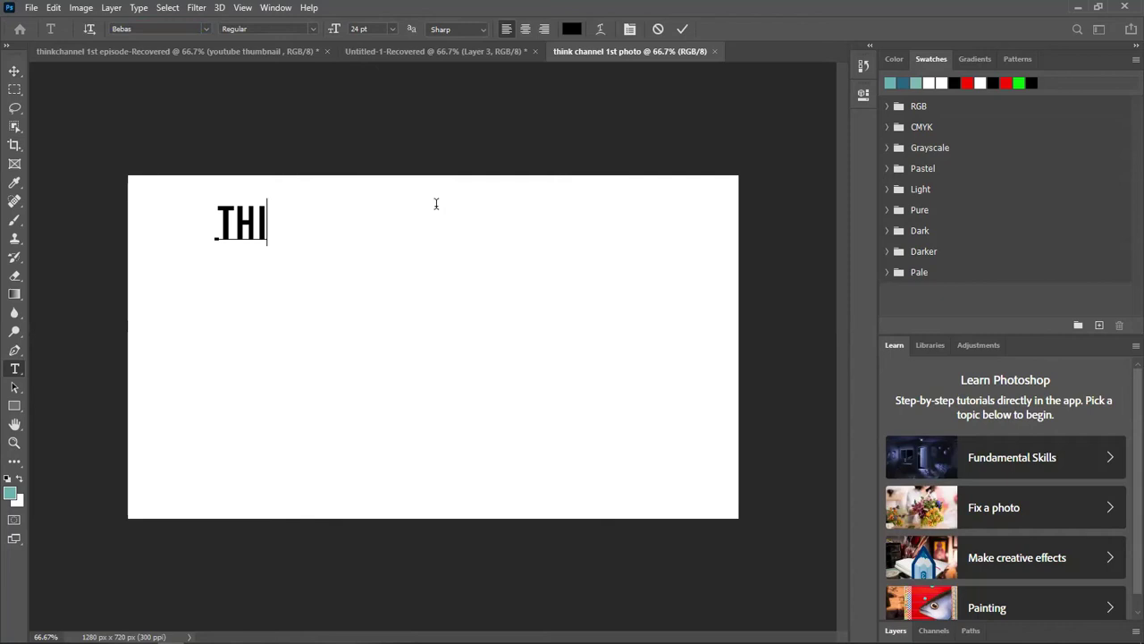
pyautogui.write('NK CH')
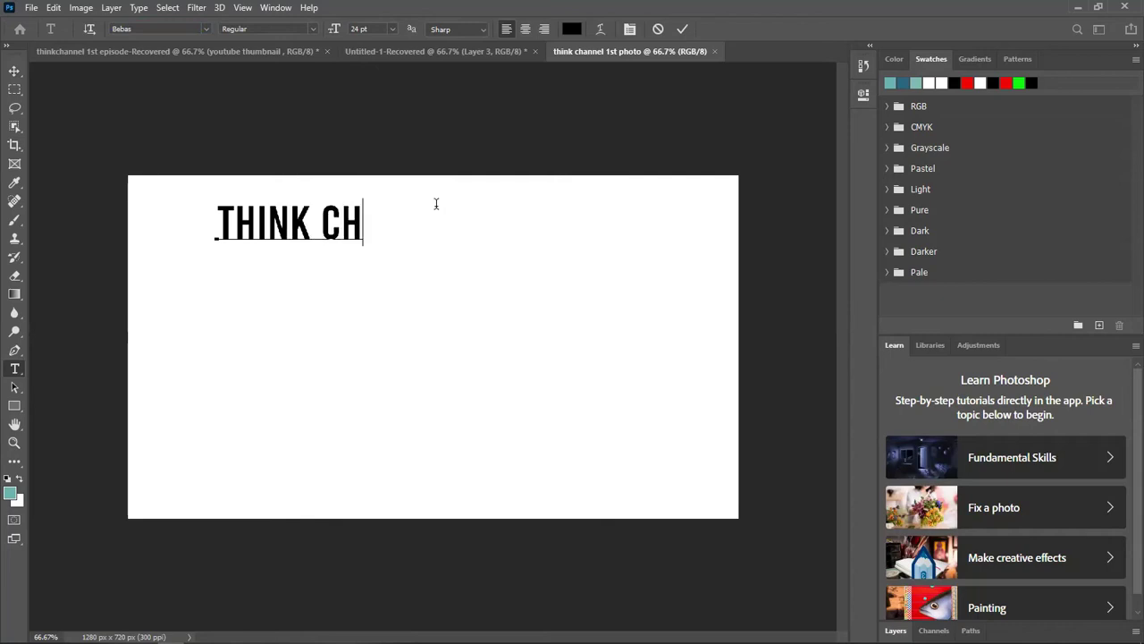
pyautogui.write('ANNEL')
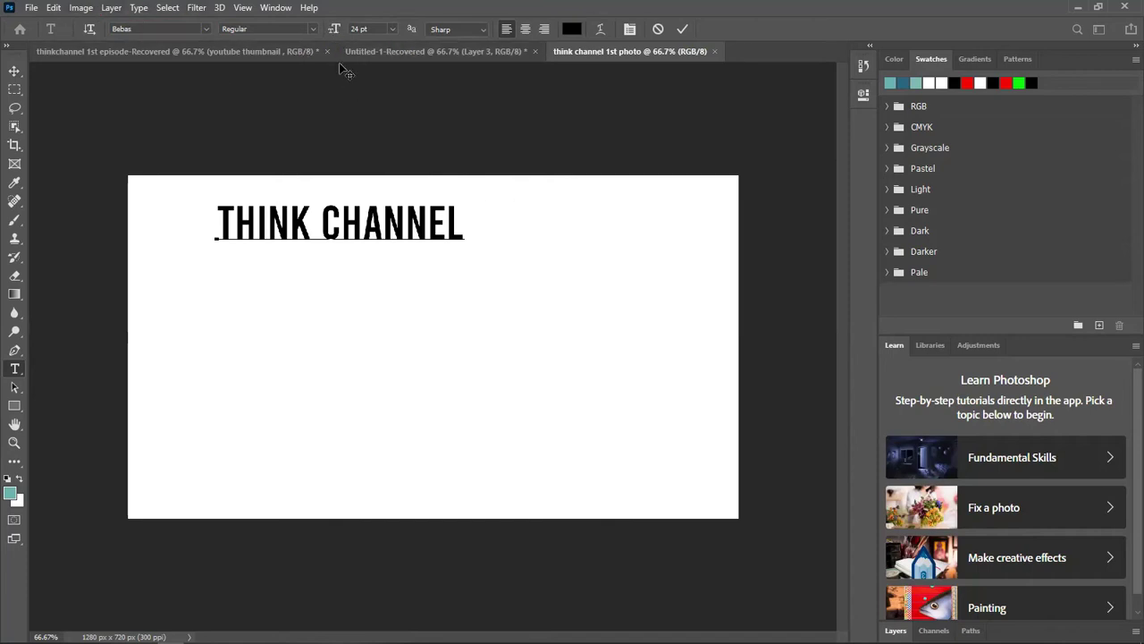
pyautogui.moveTo(335, 30); pyautogui.dragTo(340, 32)
pyautogui.moveTo(466, 225); pyautogui.dragTo(216, 223)
pyautogui.moveTo(336, 29); pyautogui.dragTo(340, 31)
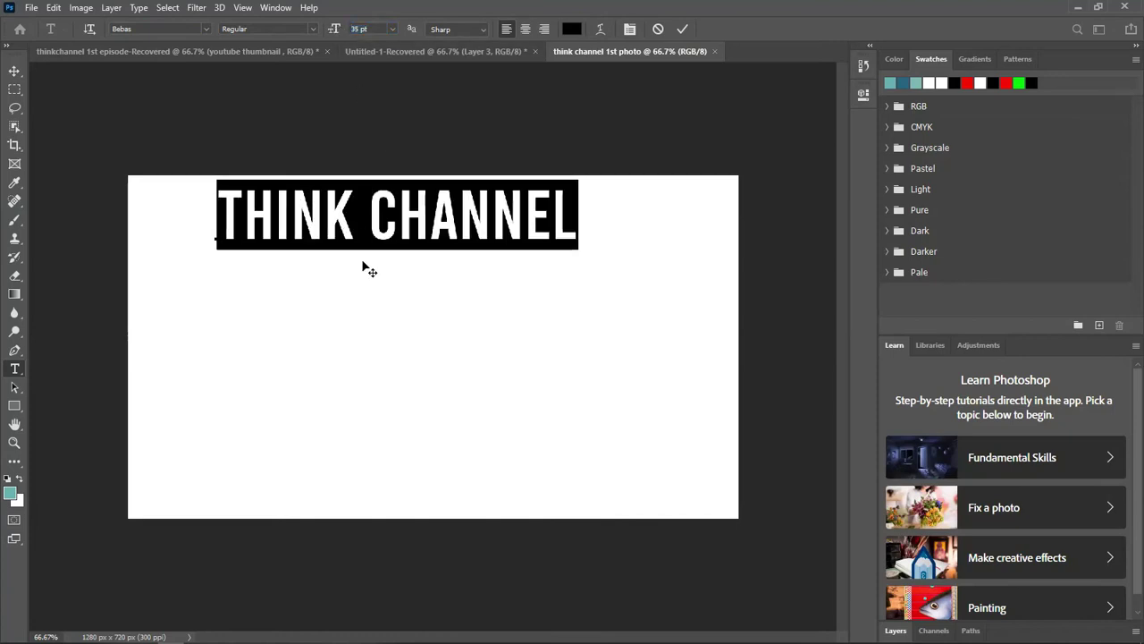
# Step: Nudge the title, keep its black colour and left alignment, then view the reference
pyautogui.moveTo(364, 271); pyautogui.dragTo(381, 275)
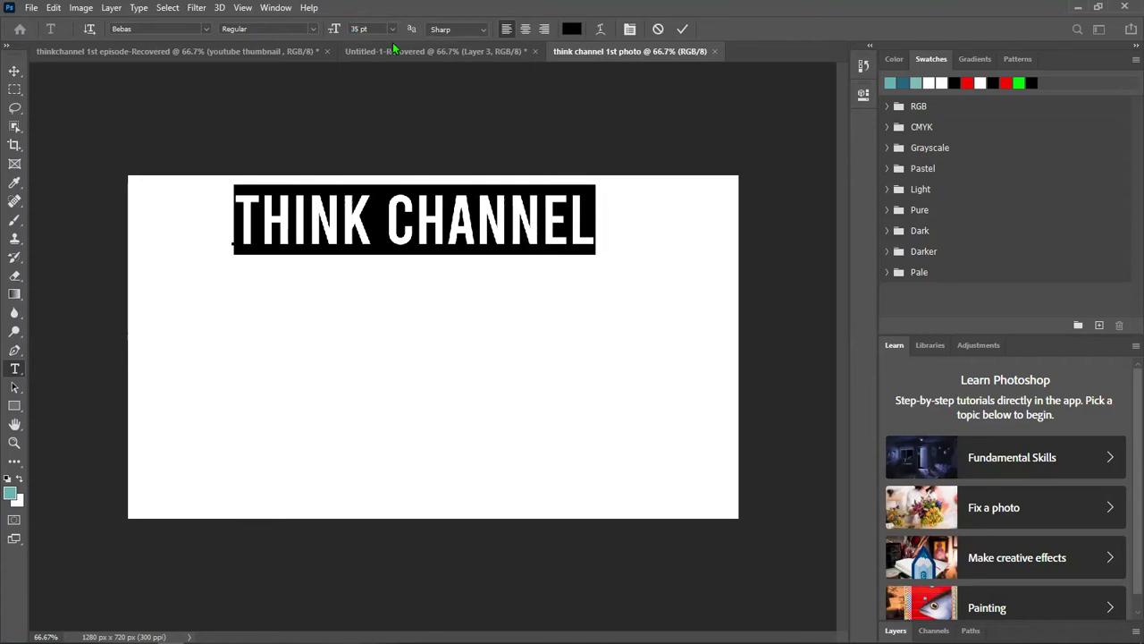
pyautogui.click(571, 28)
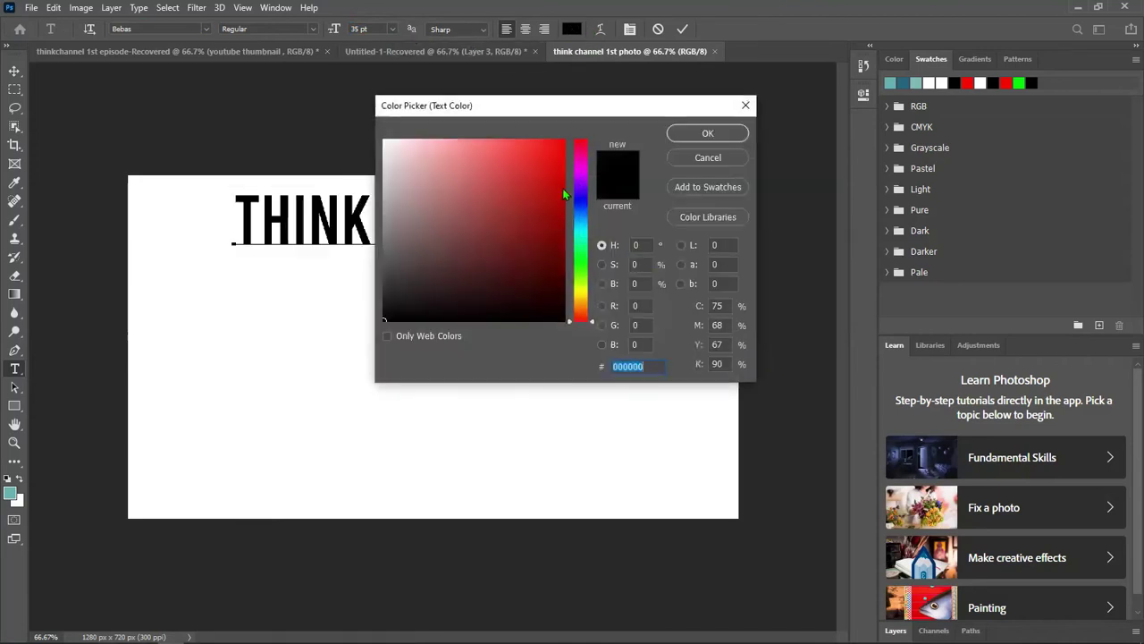
pyautogui.click(745, 105)
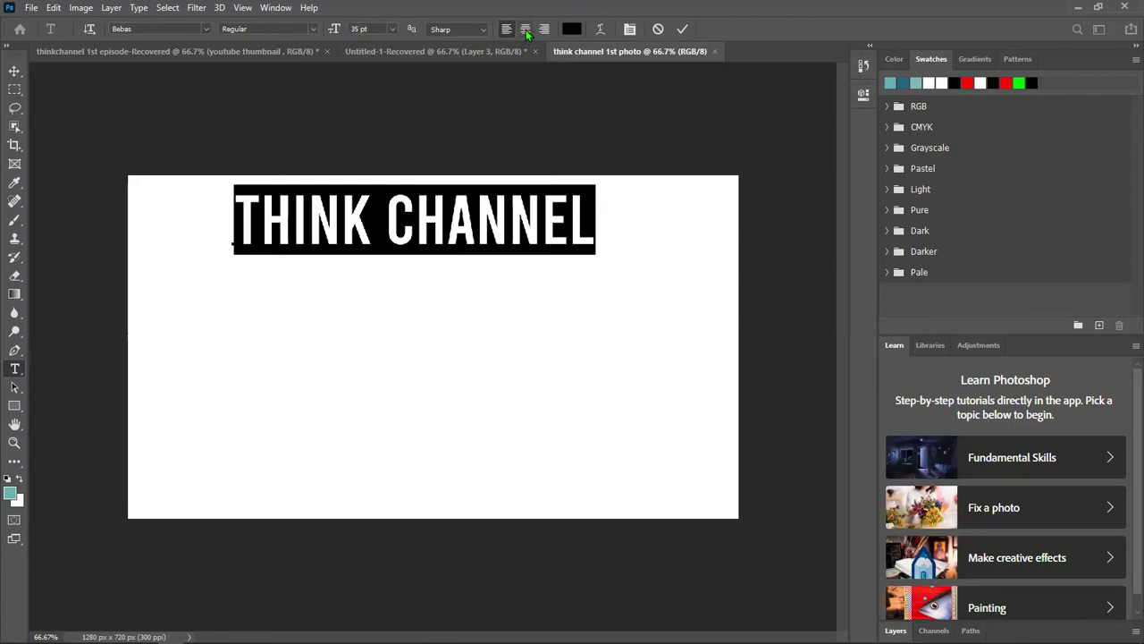
pyautogui.click(525, 29)
pyautogui.click(506, 29)
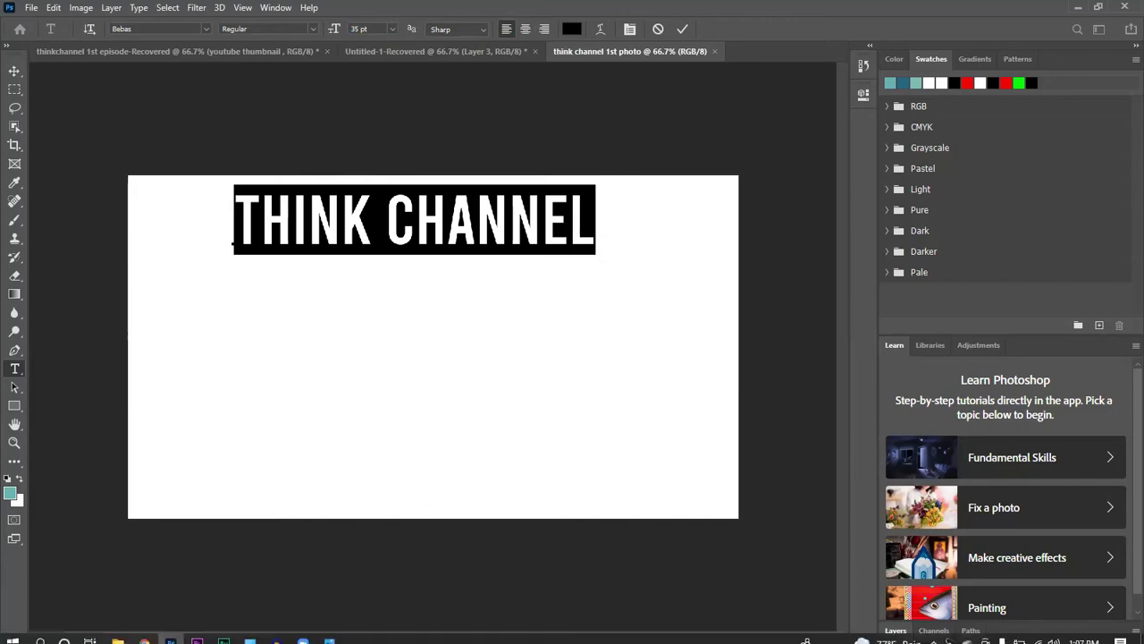
pyautogui.click(329, 632)
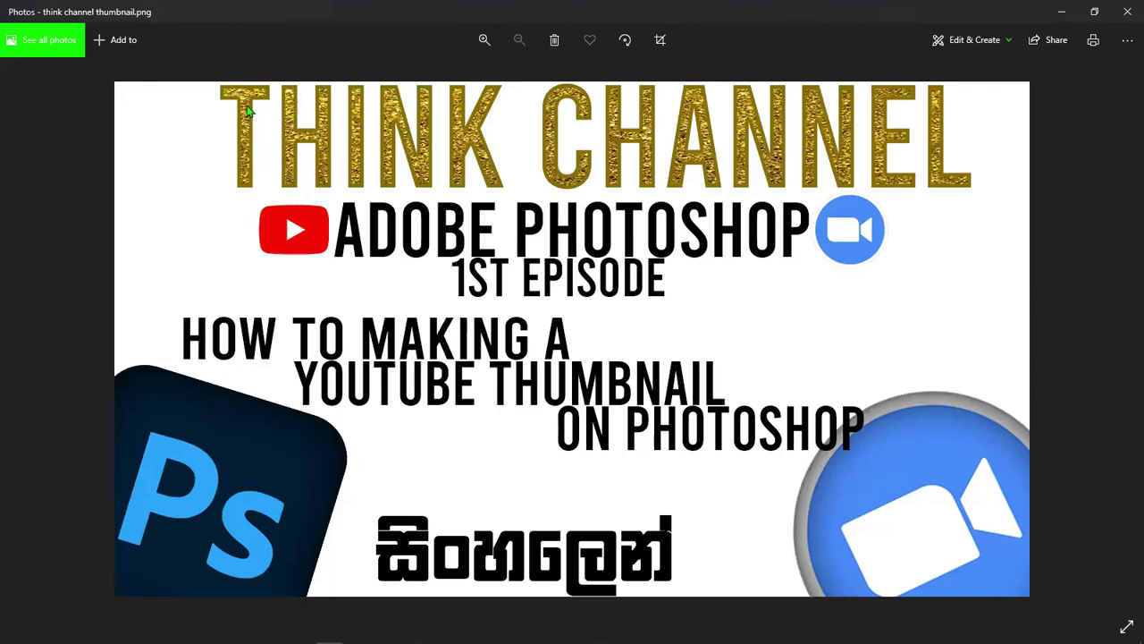
# Step: Back in the title text, reposition it slightly and resize it to 39 pt
pyautogui.click(1058, 8)
pyautogui.click(602, 210)
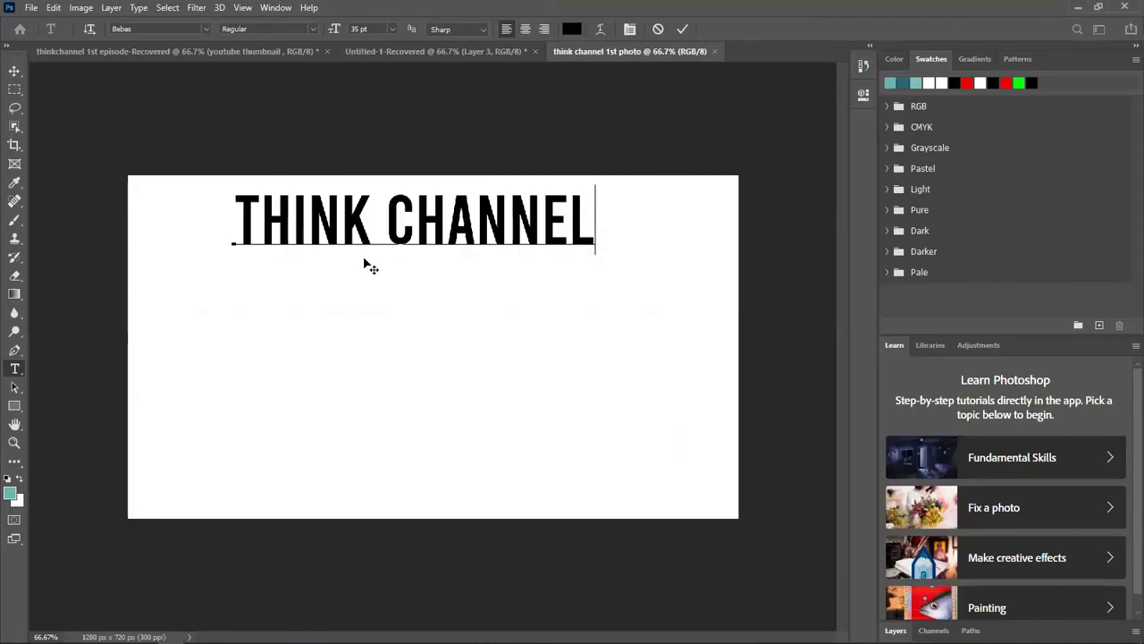
pyautogui.moveTo(376, 271); pyautogui.dragTo(385, 262)
pyautogui.moveTo(334, 29); pyautogui.dragTo(337, 31)
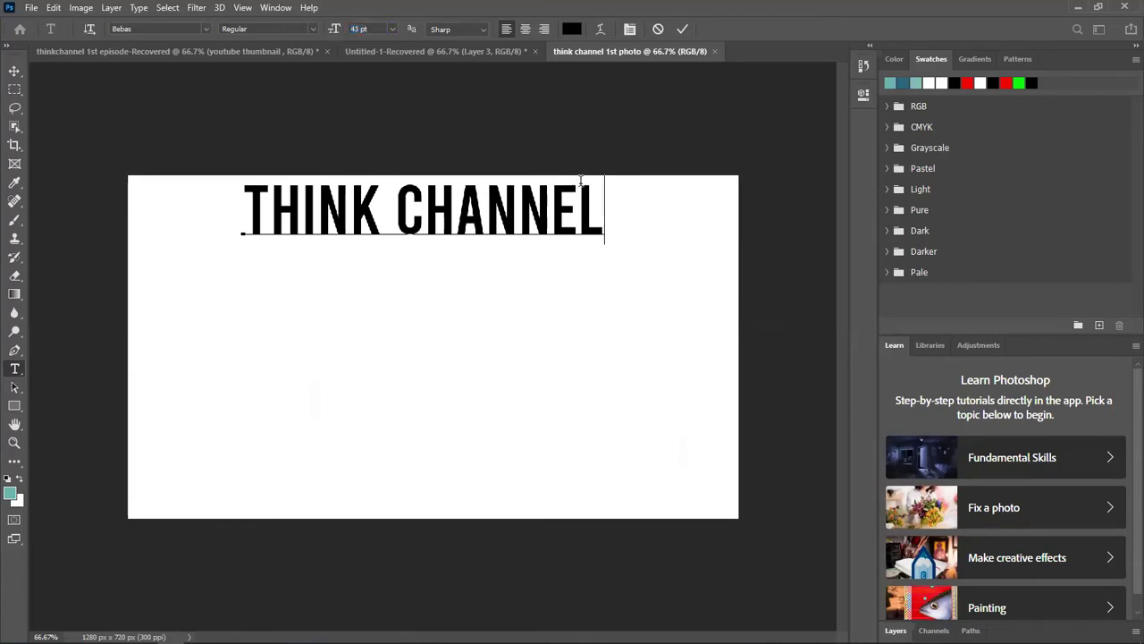
pyautogui.hotkey('shift', 'Left')
pyautogui.hotkey('shift', 'Left')
pyautogui.hotkey('shift', 'Left')
pyautogui.hotkey('shift', 'Left')
pyautogui.hotkey('shift', 'Left')
pyautogui.hotkey('shift', 'Left')
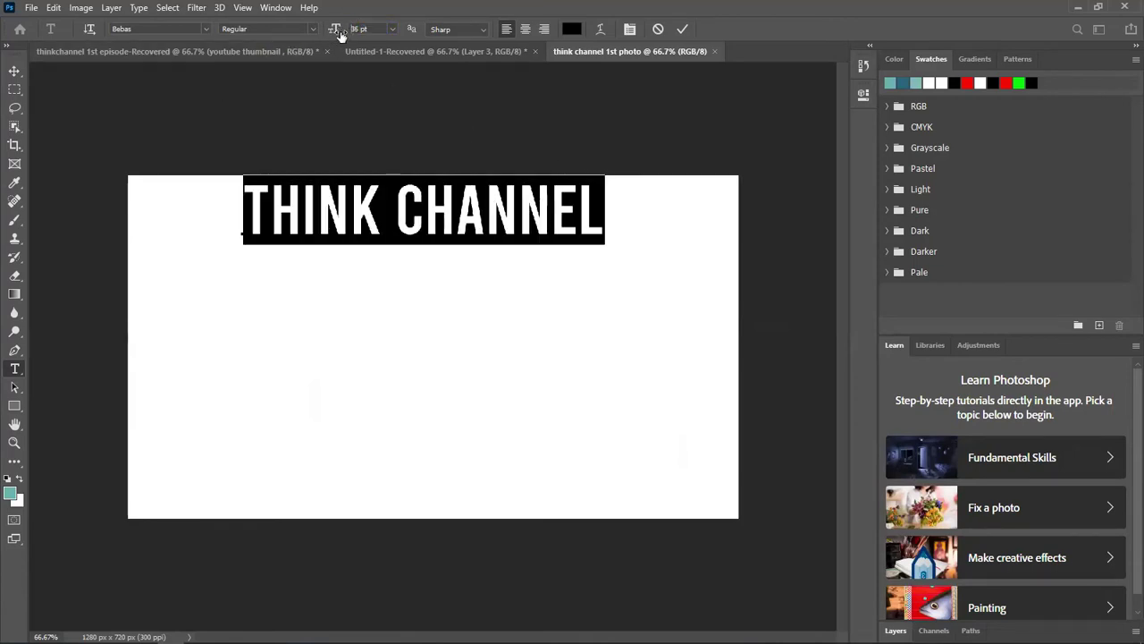
pyautogui.moveTo(339, 34); pyautogui.dragTo(344, 33)
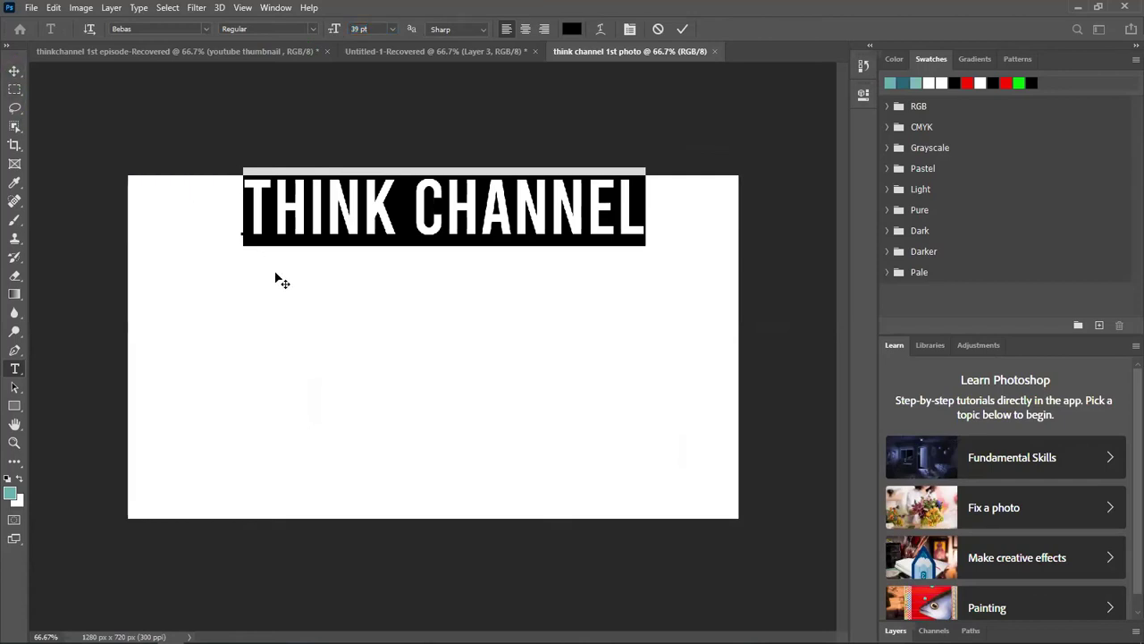
# Step: Retype 'THINK CHANNEL' and commit the text layer with the Move tool
pyautogui.write('V')
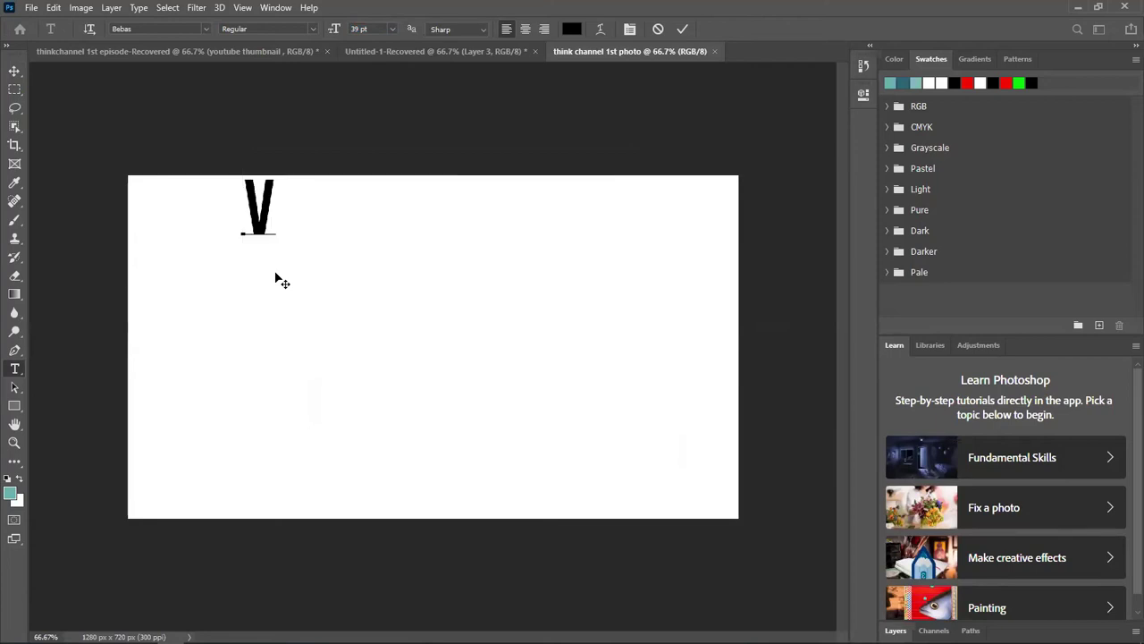
pyautogui.press('BackSpace')
pyautogui.write('THINK CH')
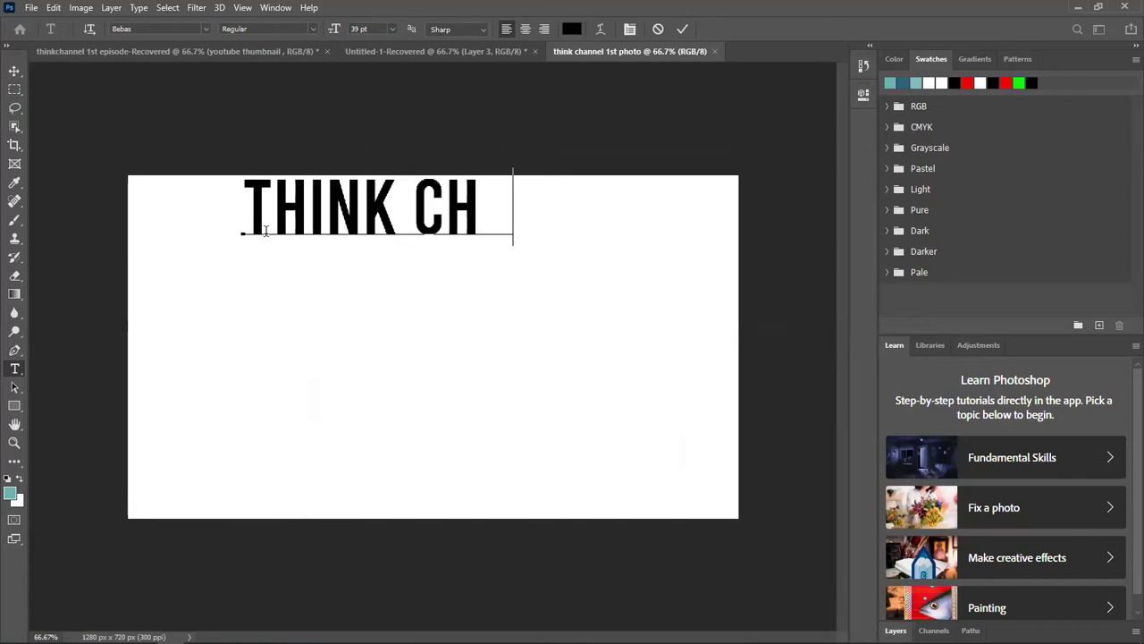
pyautogui.write('ANNEL')
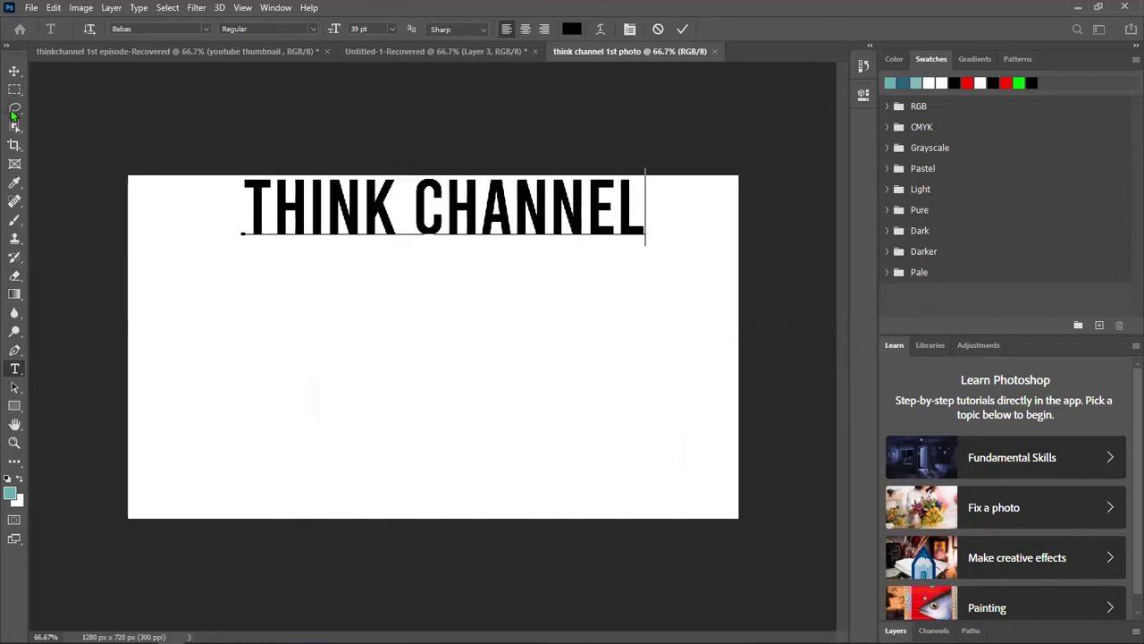
pyautogui.click(14, 71)
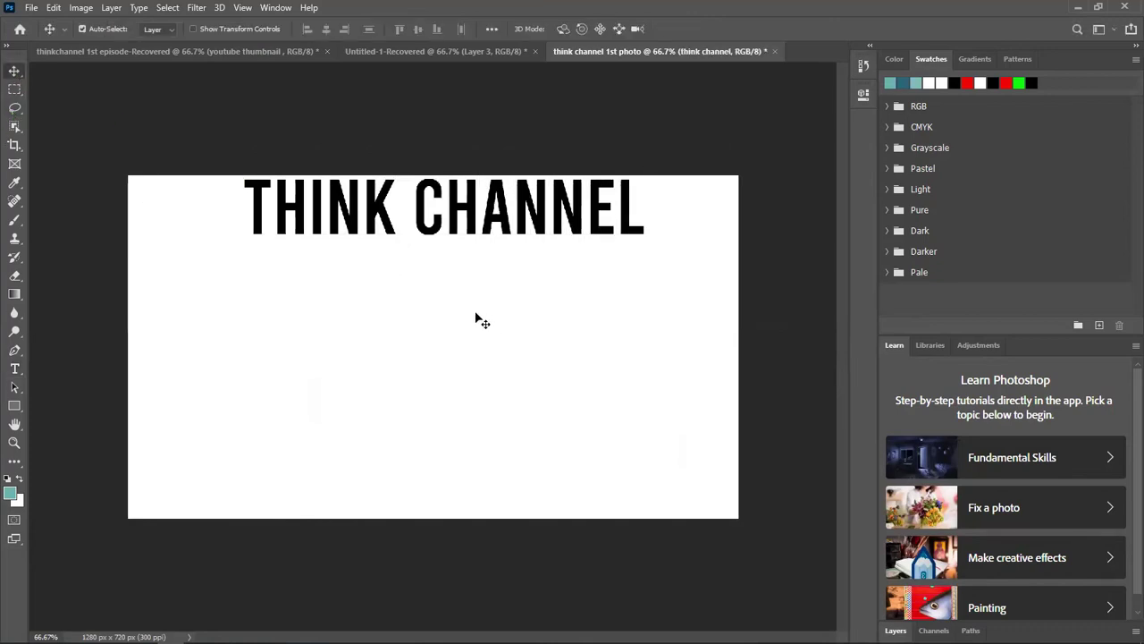
# Step: Move the THINK CHANNEL title slightly down-left, then reopen the reference thumbnail in Photos
pyautogui.moveTo(474, 287); pyautogui.dragTo(419, 289)
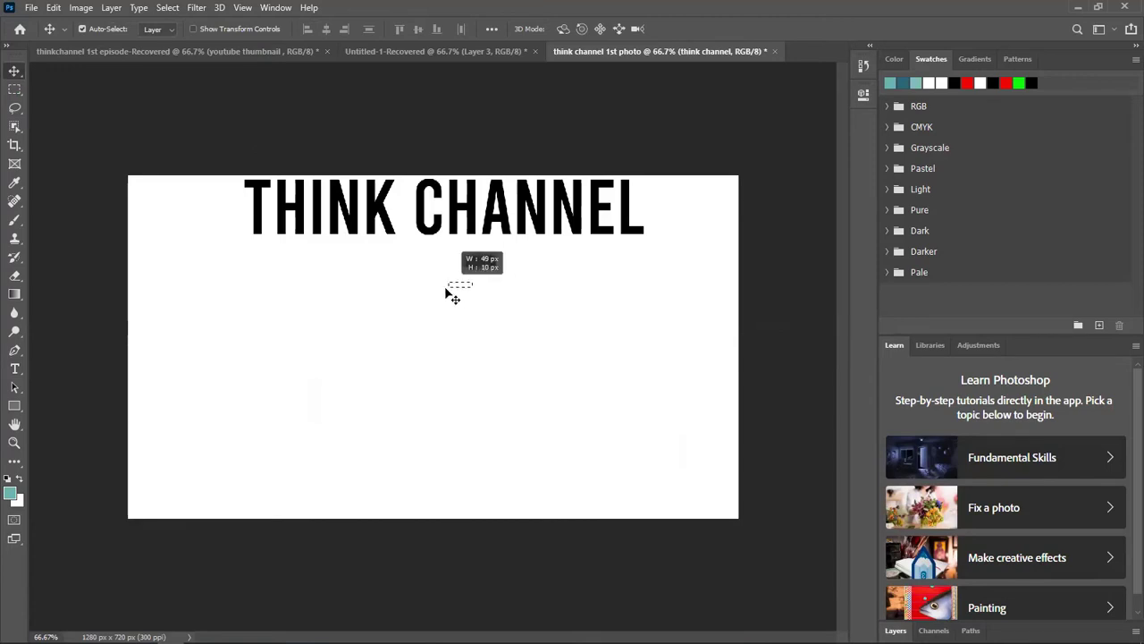
pyautogui.moveTo(314, 219); pyautogui.dragTo(427, 234)
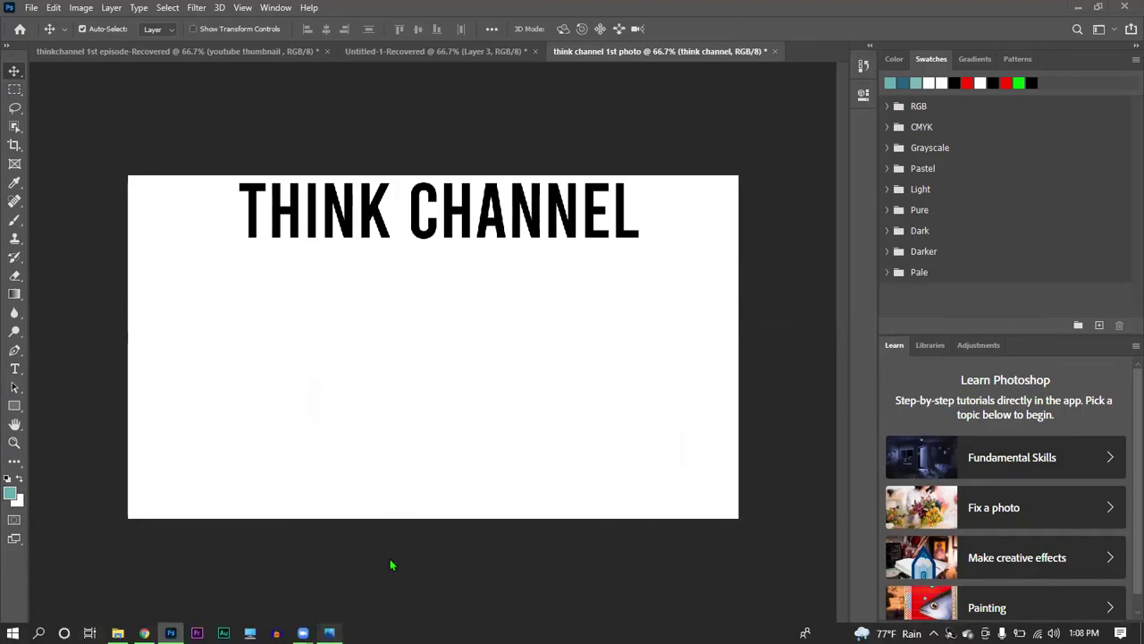
pyautogui.click(329, 631)
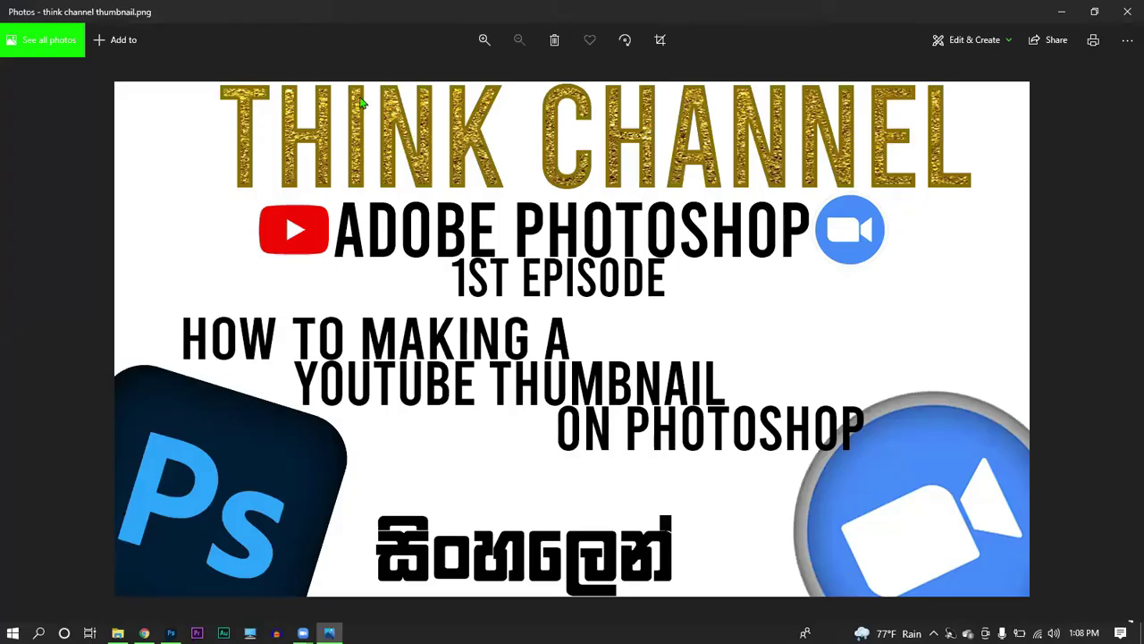
# Step: Preview photos_2020_12_14_fst_gold-glitter-texture.jpg from the desktop folder, then return to Photoshop
pyautogui.click(1060, 10)
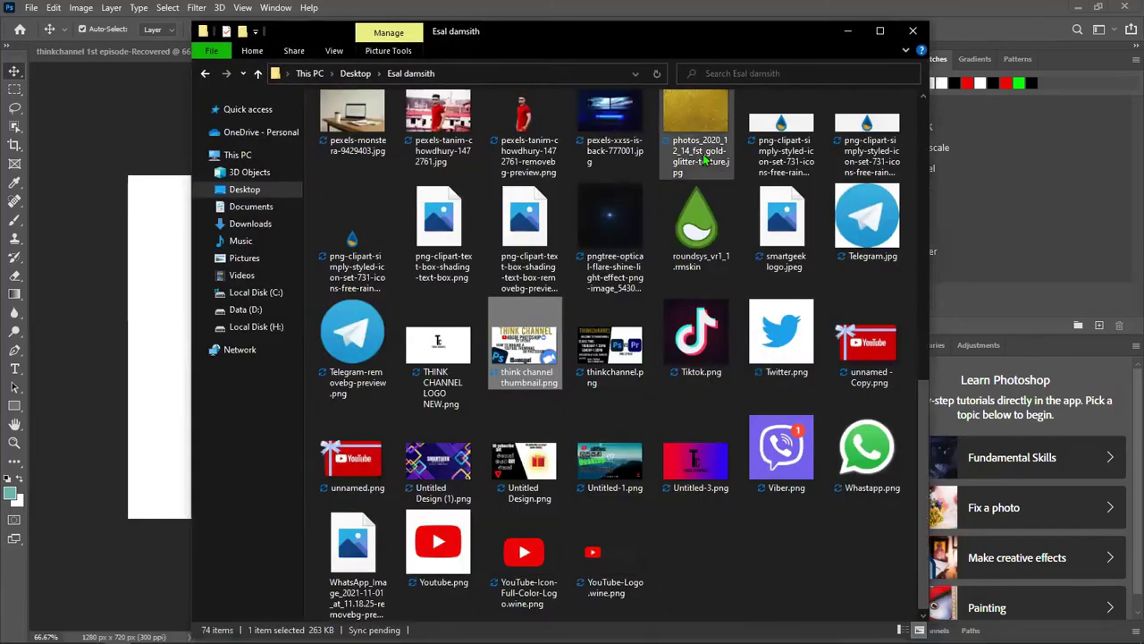
pyautogui.scroll(1, 705, 232)
pyautogui.scroll(4, 708, 299)
pyautogui.scroll(-10, 699, 203)
pyautogui.click(697, 160)
pyautogui.doubleClick(697, 160)
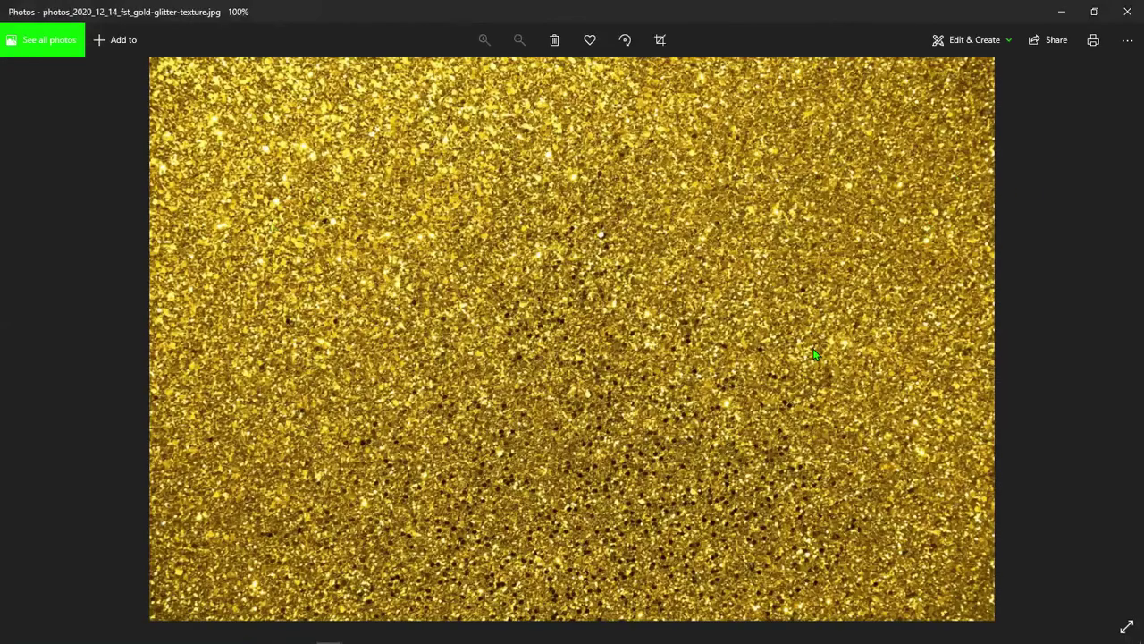
pyautogui.click(1126, 9)
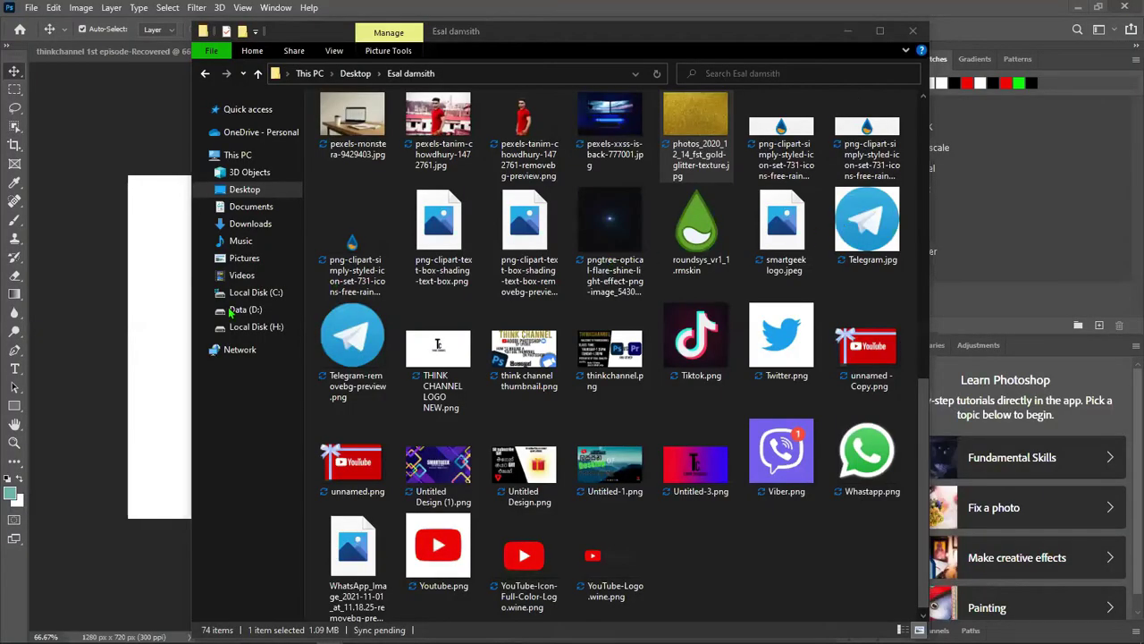
pyautogui.hotkey('alt', 'Tab')
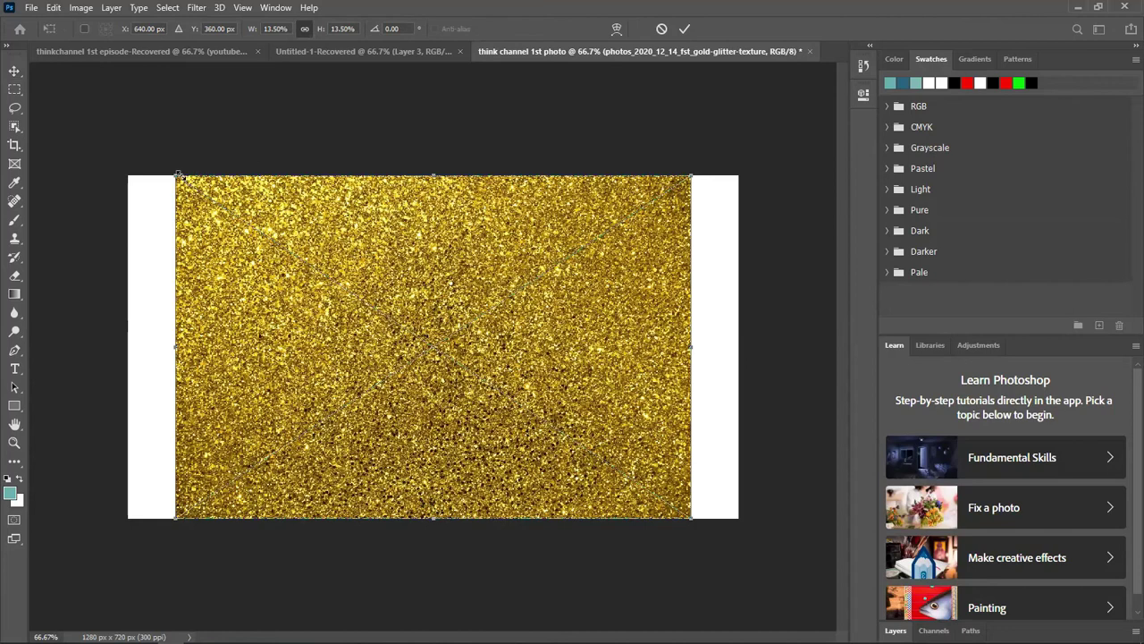
# Step: Commit the slightly shrunk glitter placement and dock the Layers panel beside the Learn panel
pyautogui.moveTo(185, 184)
pyautogui.mouseDown()
pyautogui.moveTo(192, 192)
pyautogui.moveTo(176, 176)
pyautogui.mouseUp()
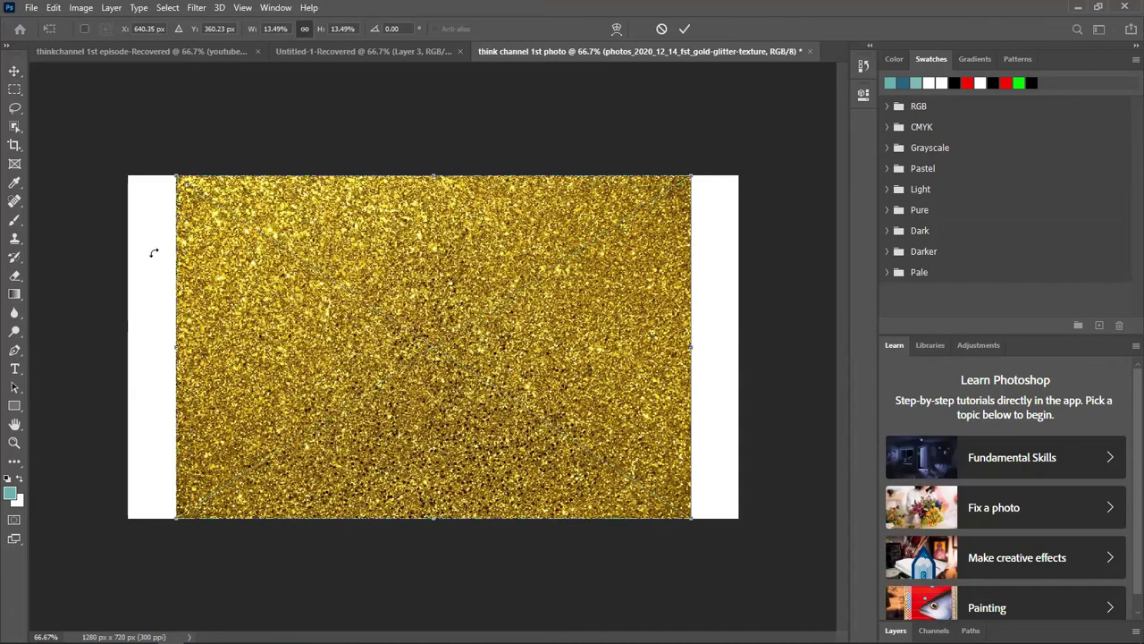
pyautogui.press('Return')
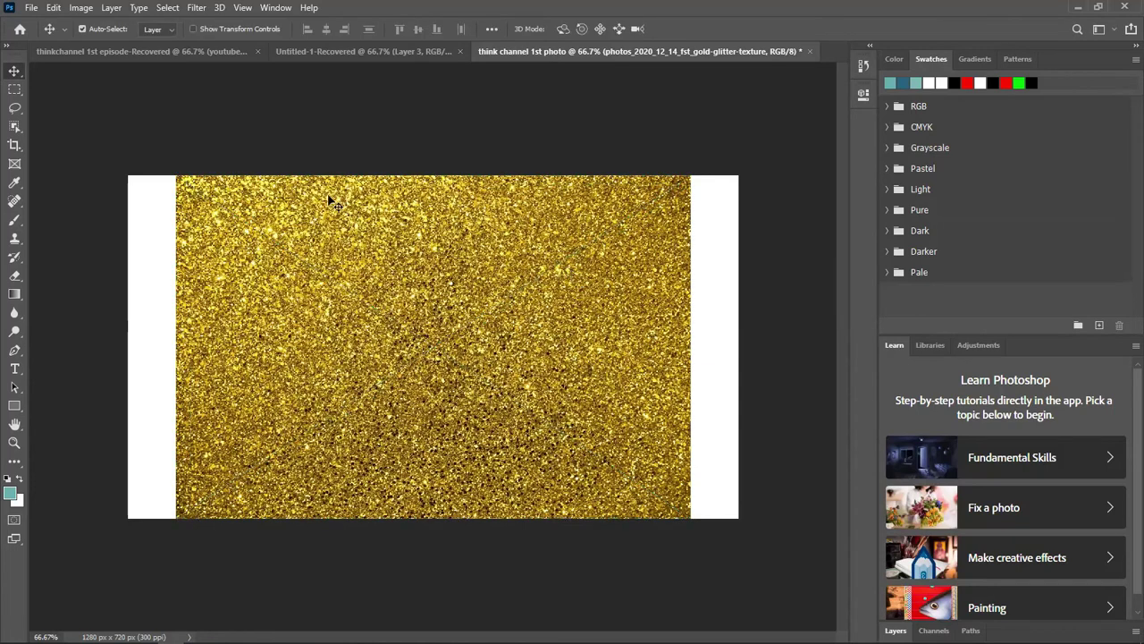
pyautogui.moveTo(921, 622); pyautogui.dragTo(930, 353)
pyautogui.click(1026, 304)
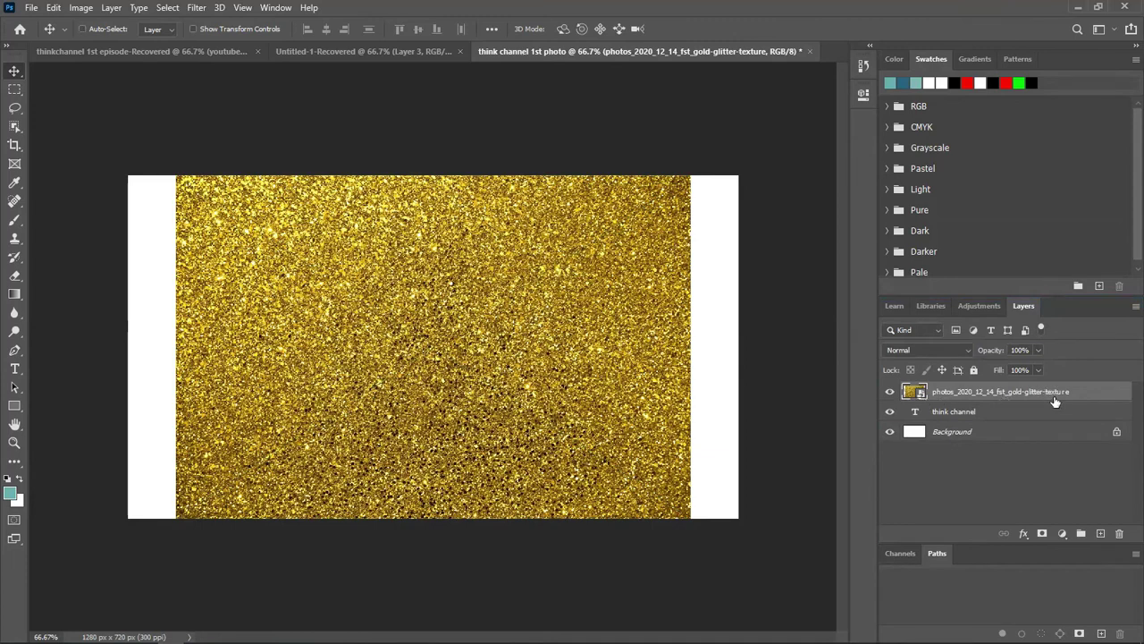
# Step: Free-transform the glitter layer proportionally so it stretches across the whole THINK CHANNEL title
pyautogui.hotkey('ctrl', 't')
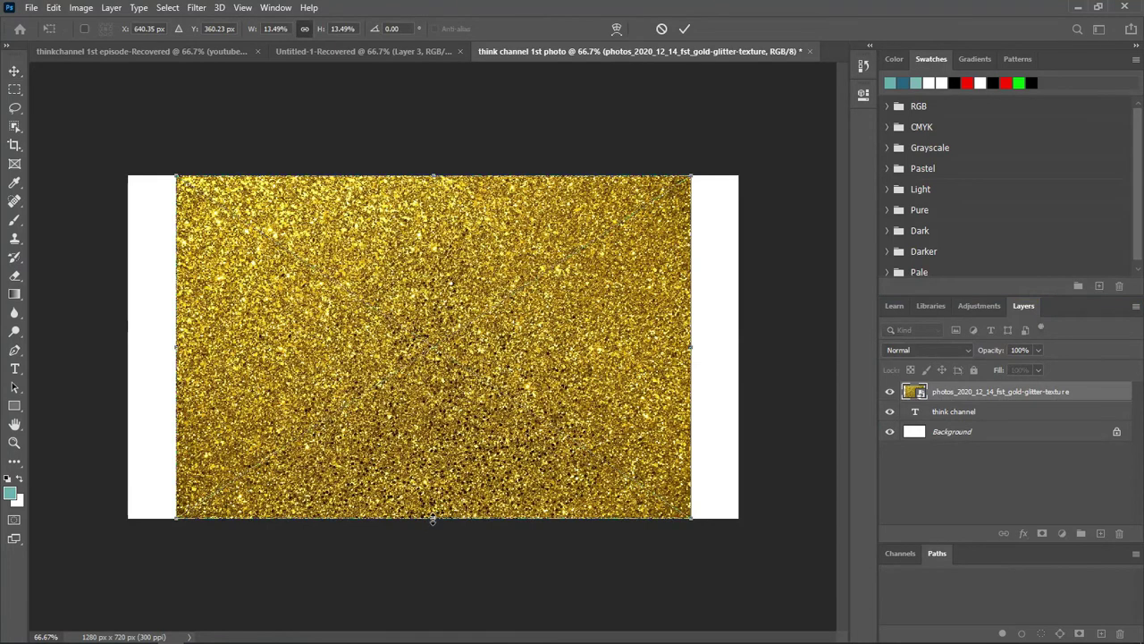
pyautogui.moveTo(433, 519); pyautogui.dragTo(433, 370)
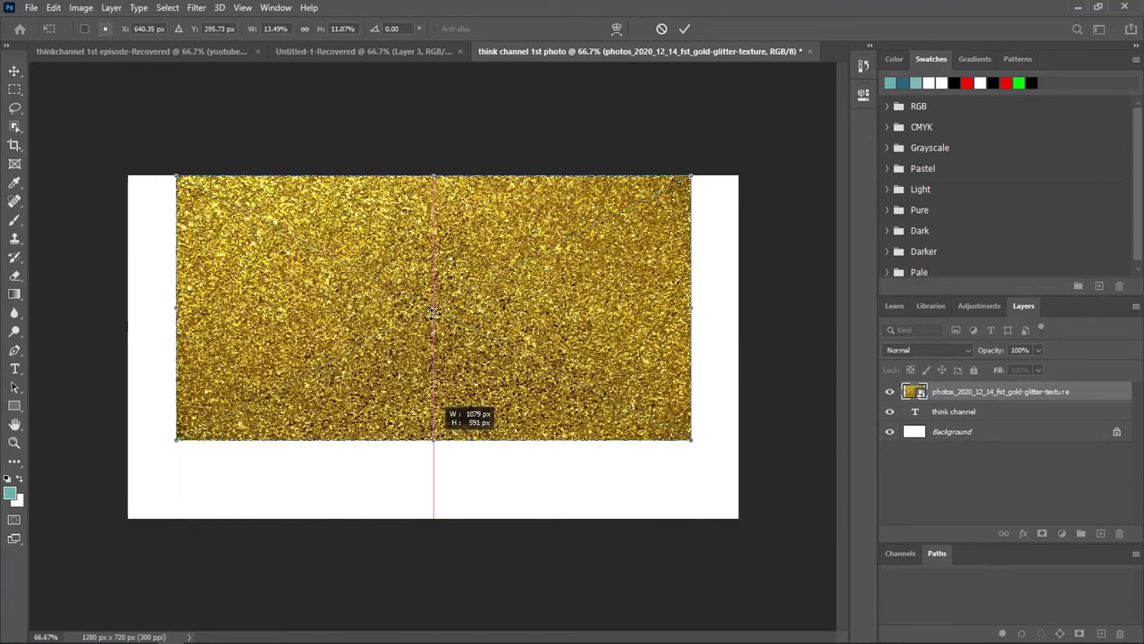
pyautogui.moveTo(433, 284)
pyautogui.mouseDown()
pyautogui.moveTo(431, 256)
pyautogui.moveTo(431, 278)
pyautogui.mouseUp()
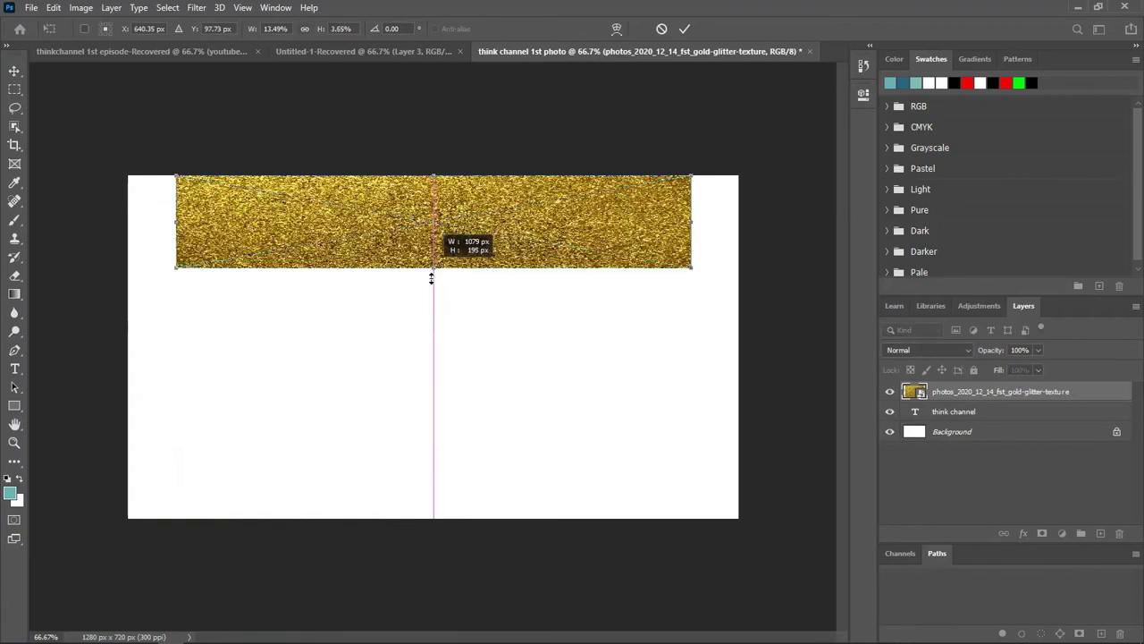
pyautogui.hotkey('ctrl', 'z')
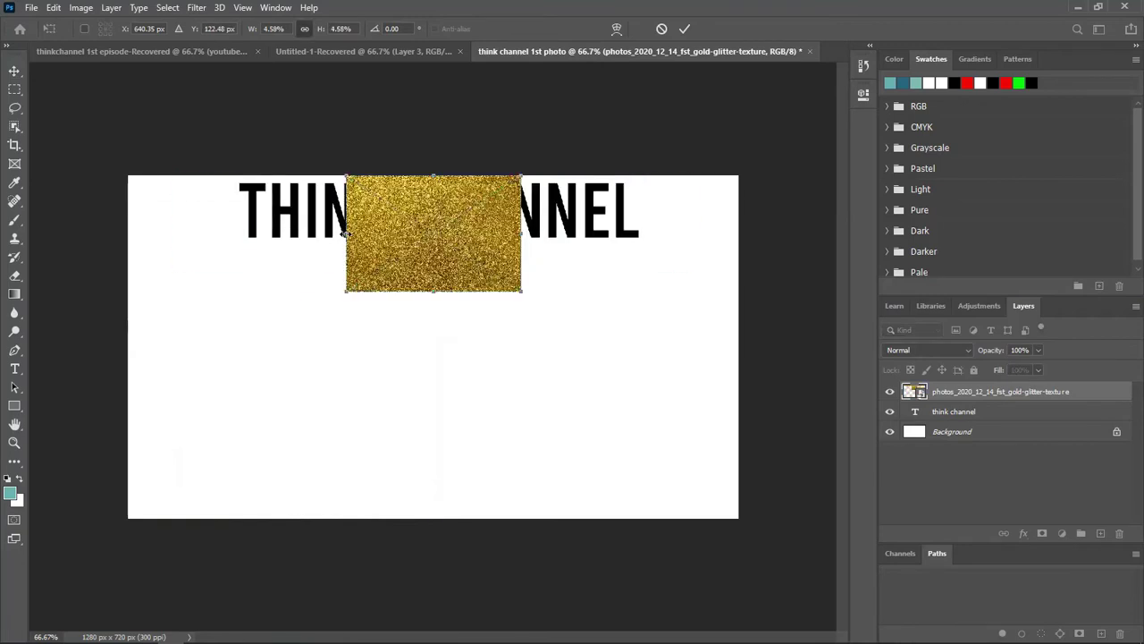
pyautogui.moveTo(346, 230); pyautogui.dragTo(232, 236)
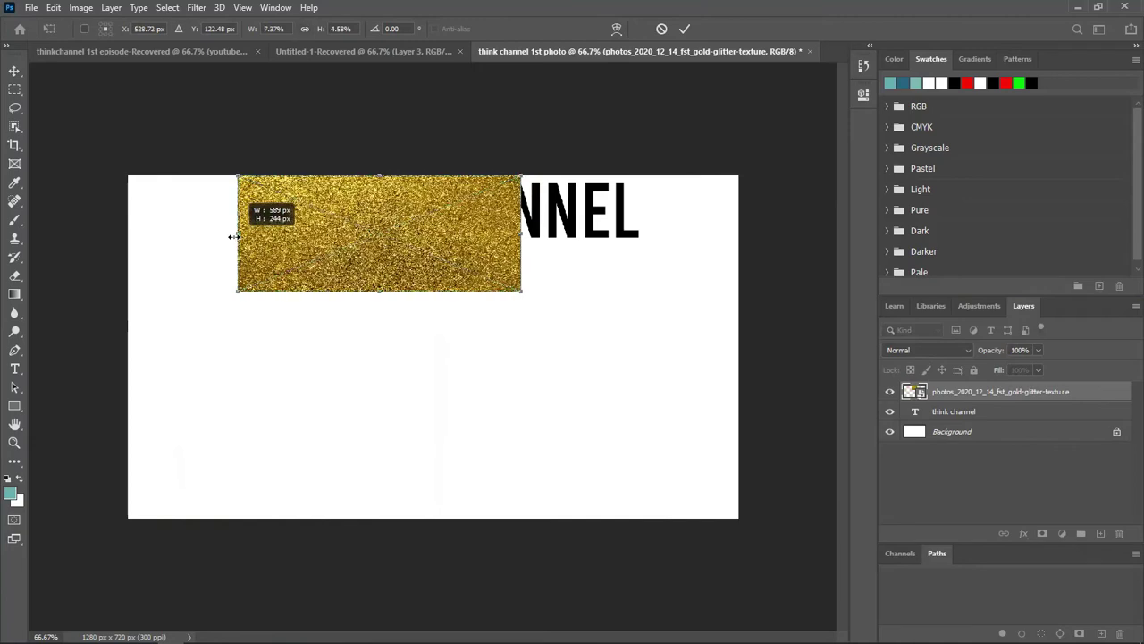
pyautogui.moveTo(522, 234); pyautogui.dragTo(640, 245)
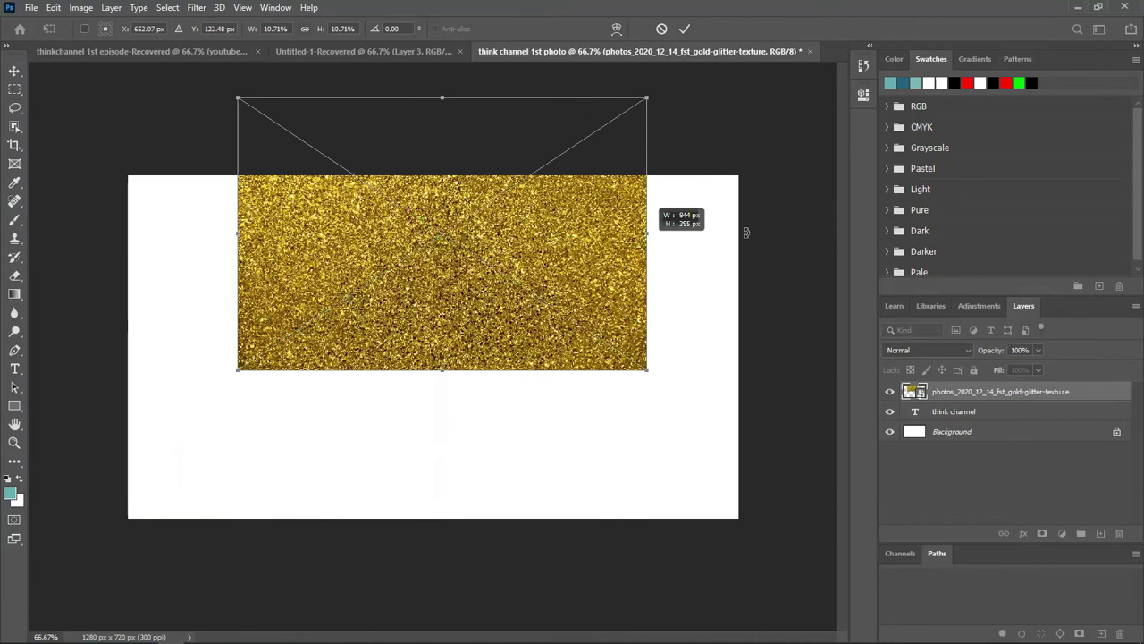
pyautogui.moveTo(647, 233); pyautogui.dragTo(648, 233)
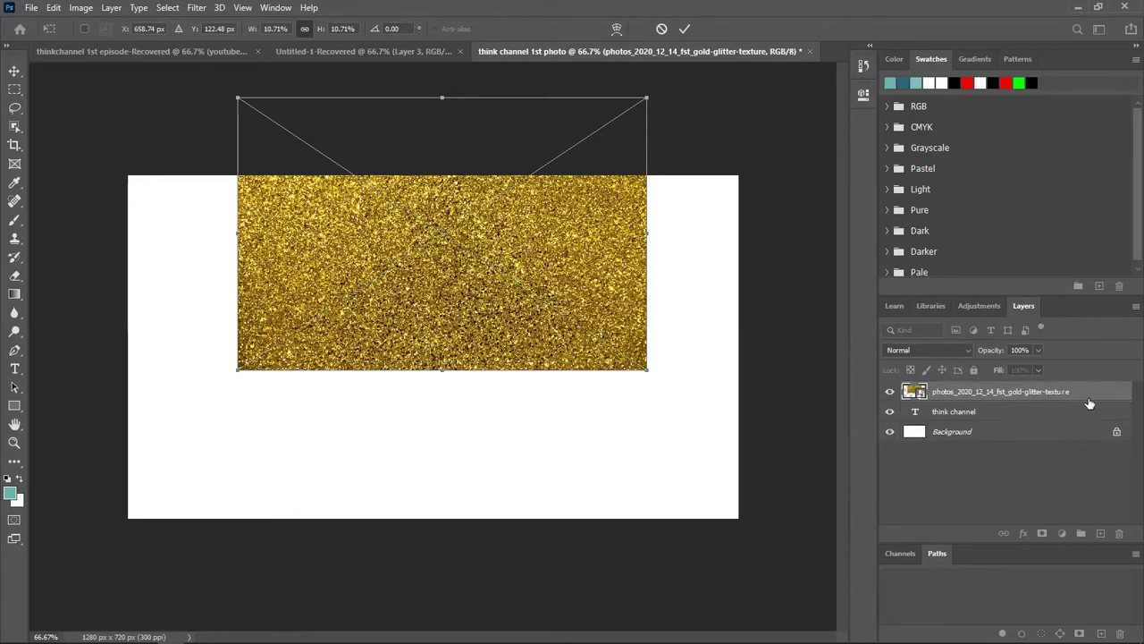
# Step: Commit the glitter size, apply Create Clipping Mask onto the title text, then reopen the reference thumbnail
pyautogui.press('Return')
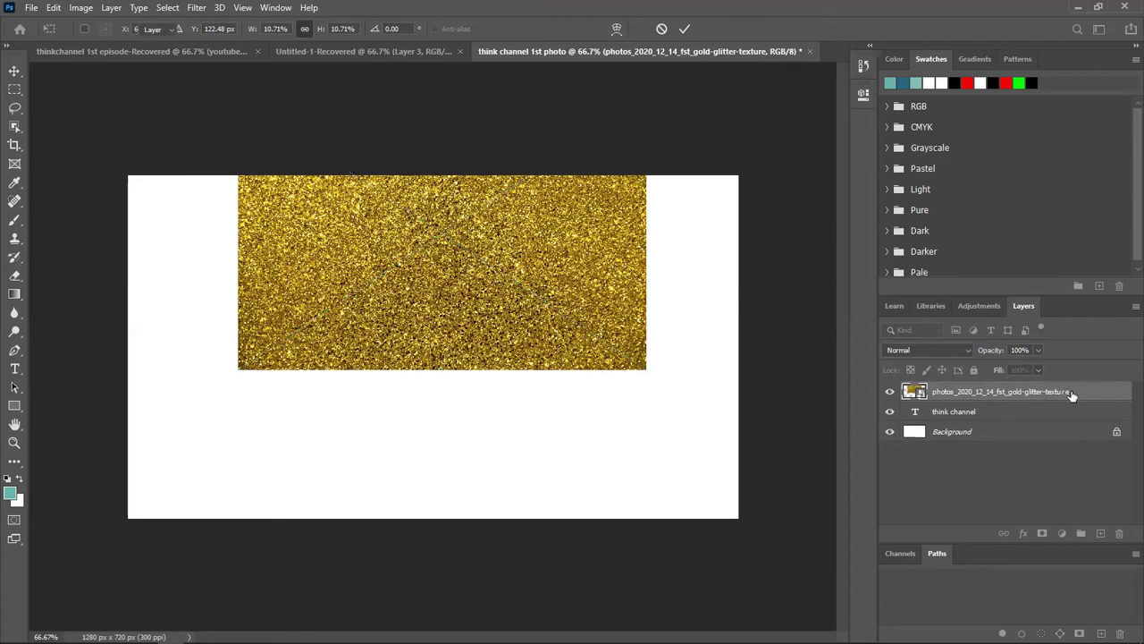
pyautogui.rightClick(1063, 399)
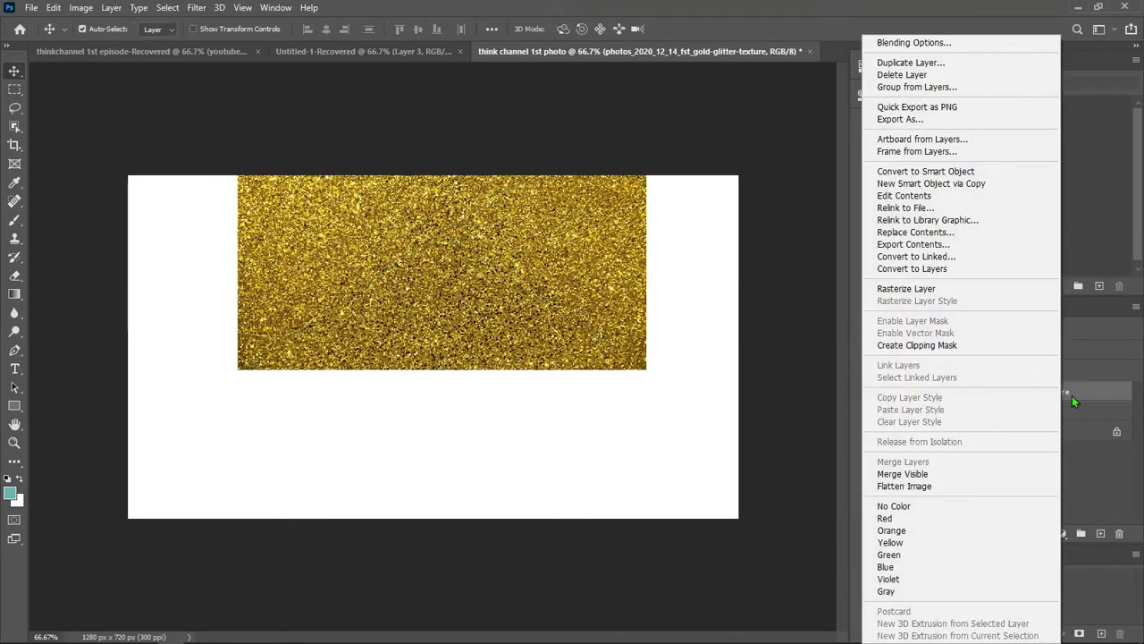
pyautogui.click(1086, 398)
pyautogui.rightClick(1042, 392)
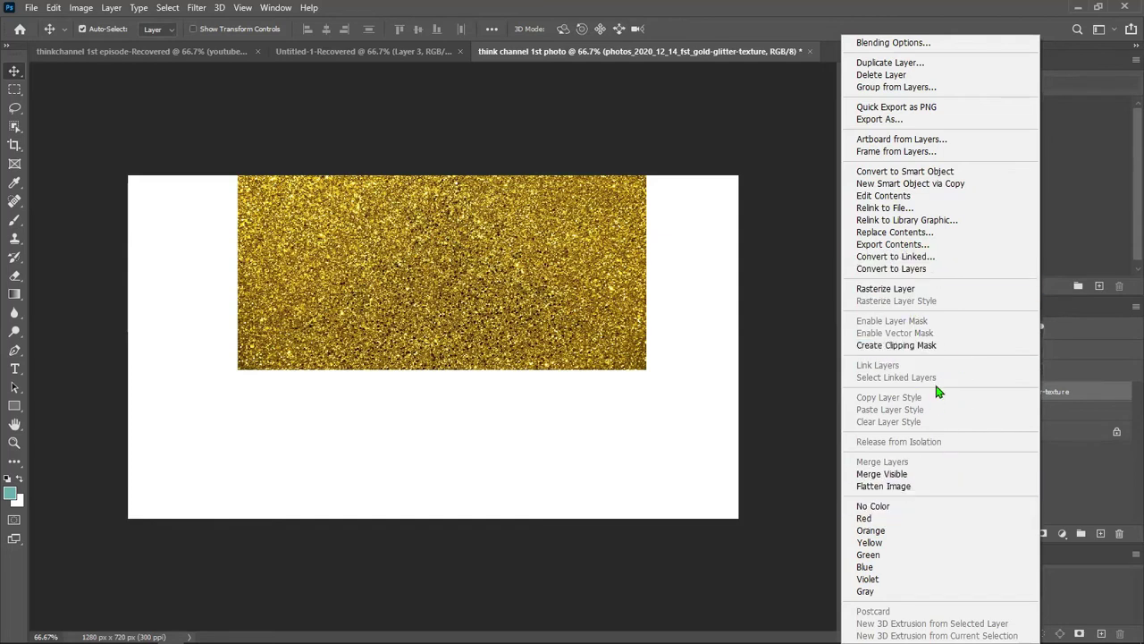
pyautogui.click(937, 349)
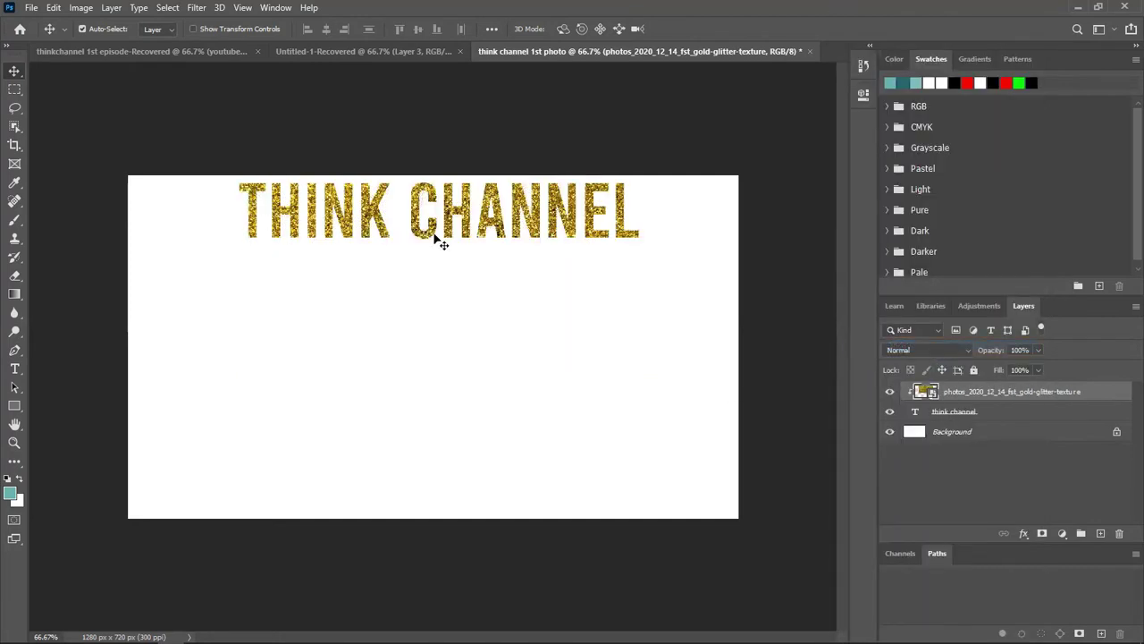
pyautogui.moveTo(642, 231)
pyautogui.mouseDown()
pyautogui.moveTo(594, 273)
pyautogui.moveTo(501, 227)
pyautogui.moveTo(480, 291)
pyautogui.moveTo(437, 314)
pyautogui.moveTo(450, 321)
pyautogui.moveTo(470, 283)
pyautogui.moveTo(513, 260)
pyautogui.moveTo(490, 263)
pyautogui.mouseUp()
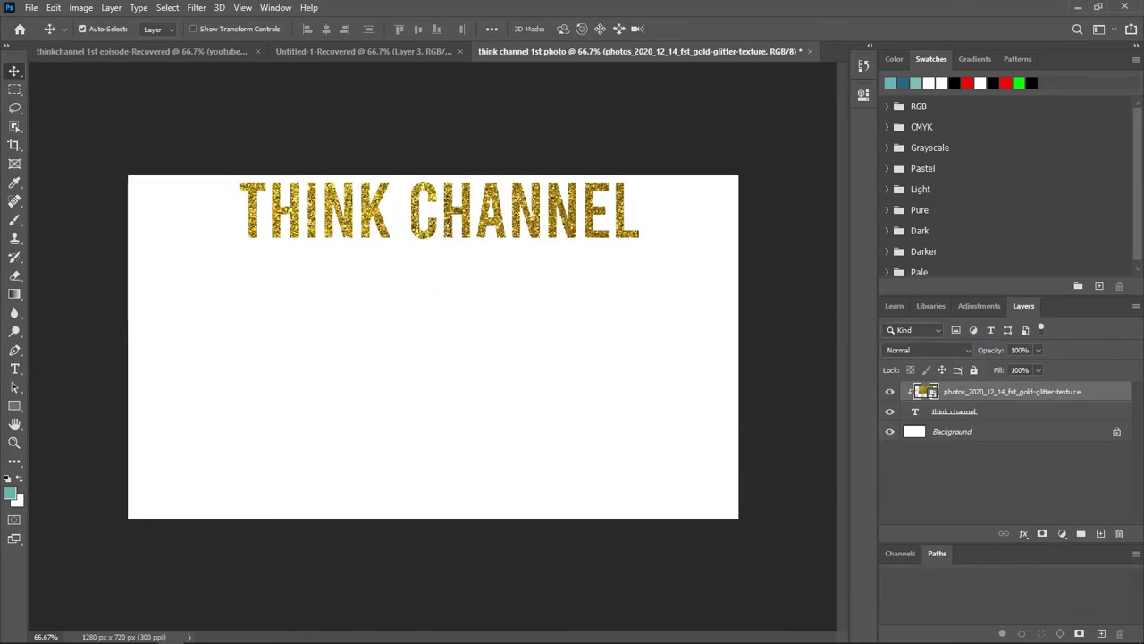
pyautogui.click(329, 632)
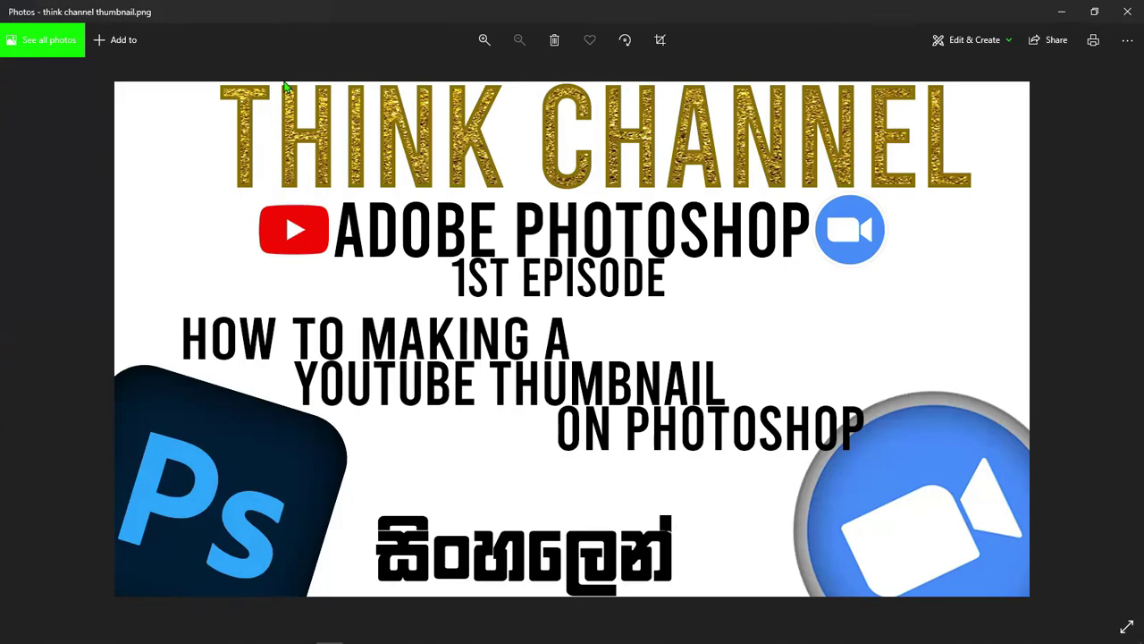
# Step: Minimise the Photos reference window to return to Photoshop
pyautogui.click(1061, 12)
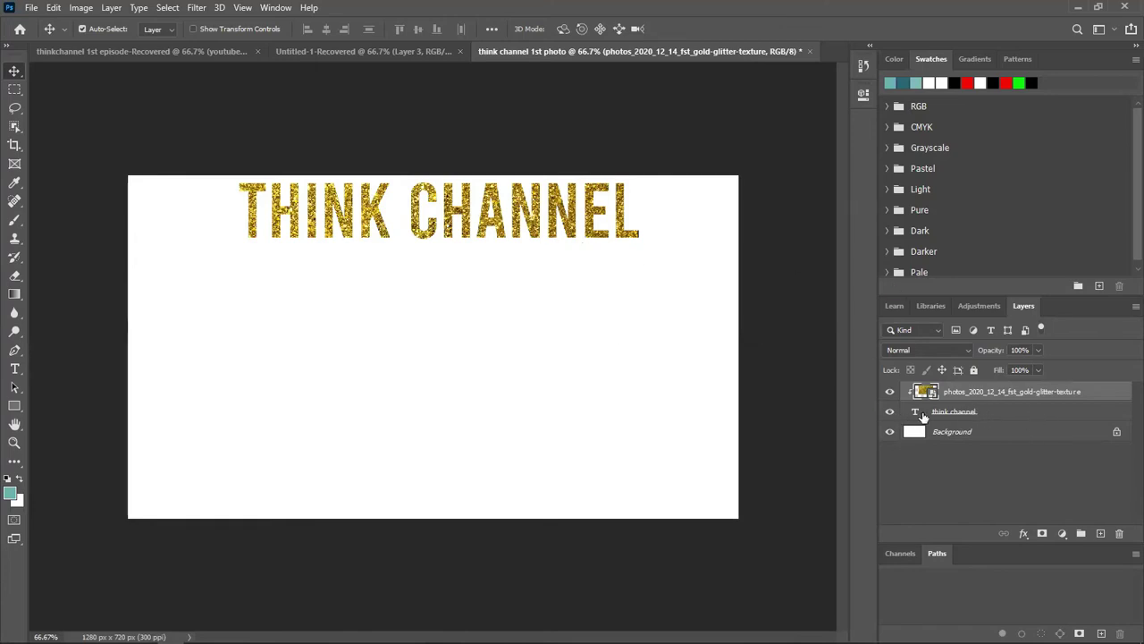
# Step: Open Layer Style for the think channel text layer and enable the Stroke effect
pyautogui.click(1106, 415)
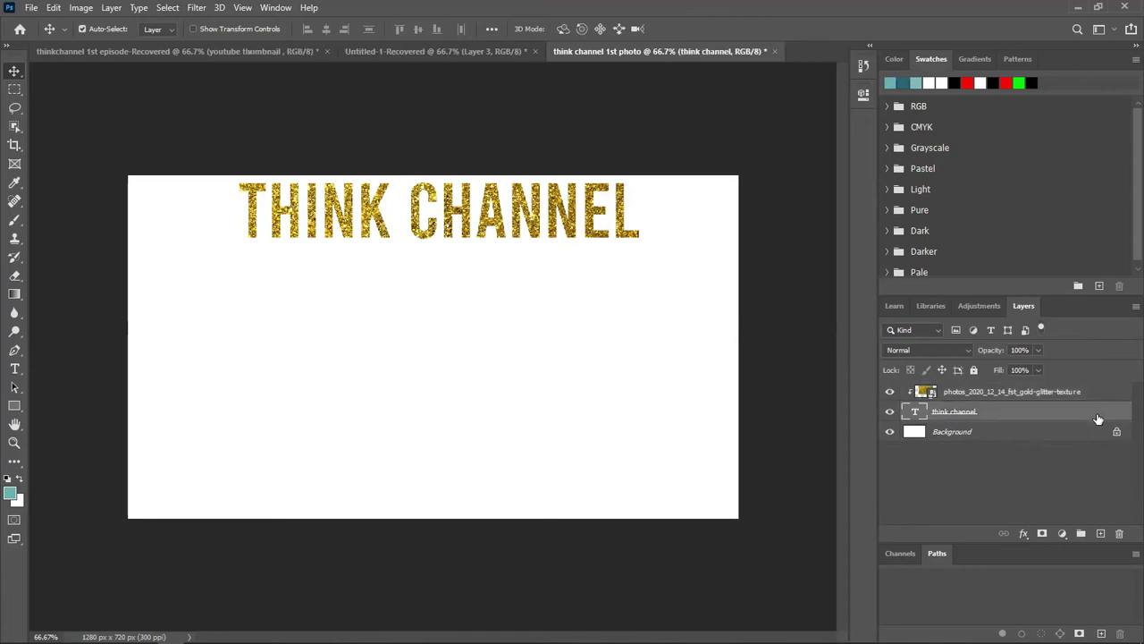
pyautogui.doubleClick(1098, 420)
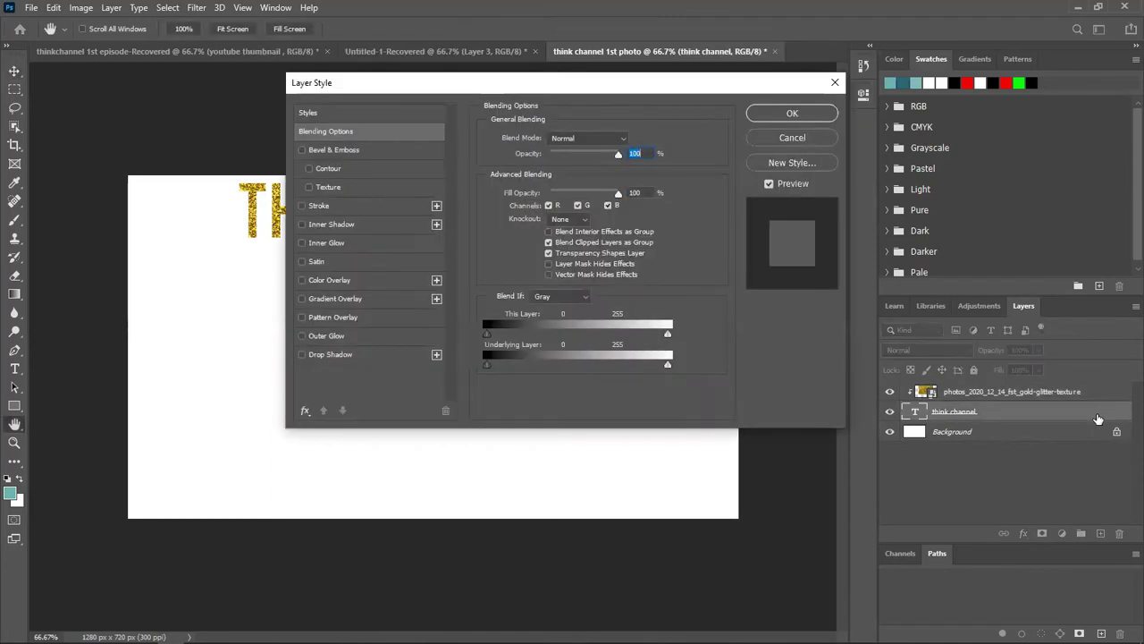
pyautogui.moveTo(646, 85); pyautogui.dragTo(598, 135)
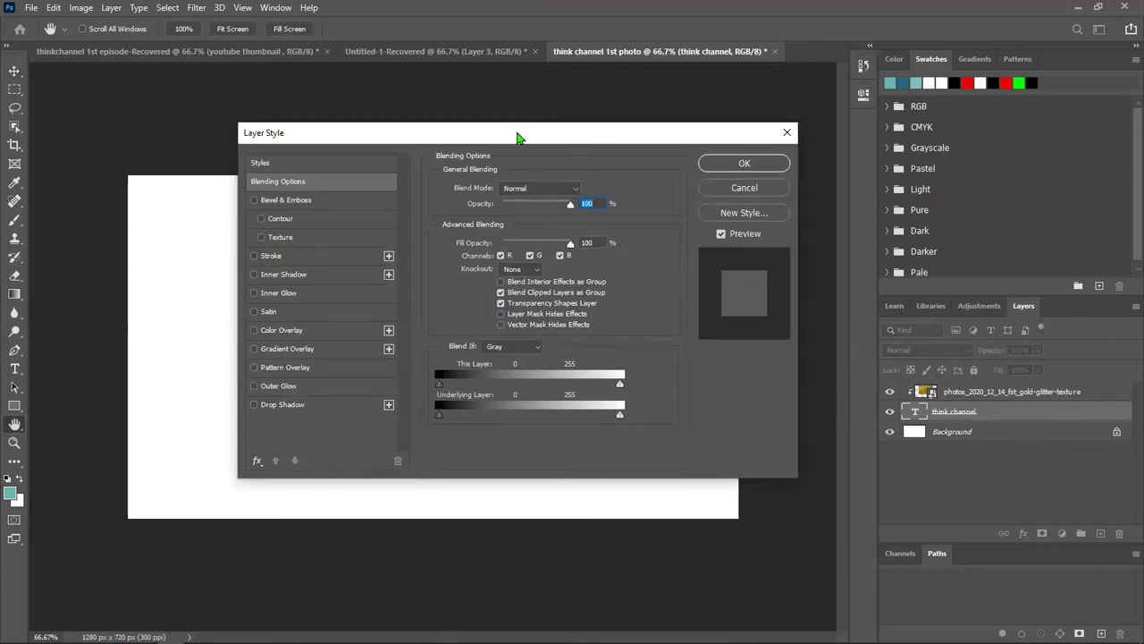
pyautogui.moveTo(517, 138); pyautogui.dragTo(518, 127)
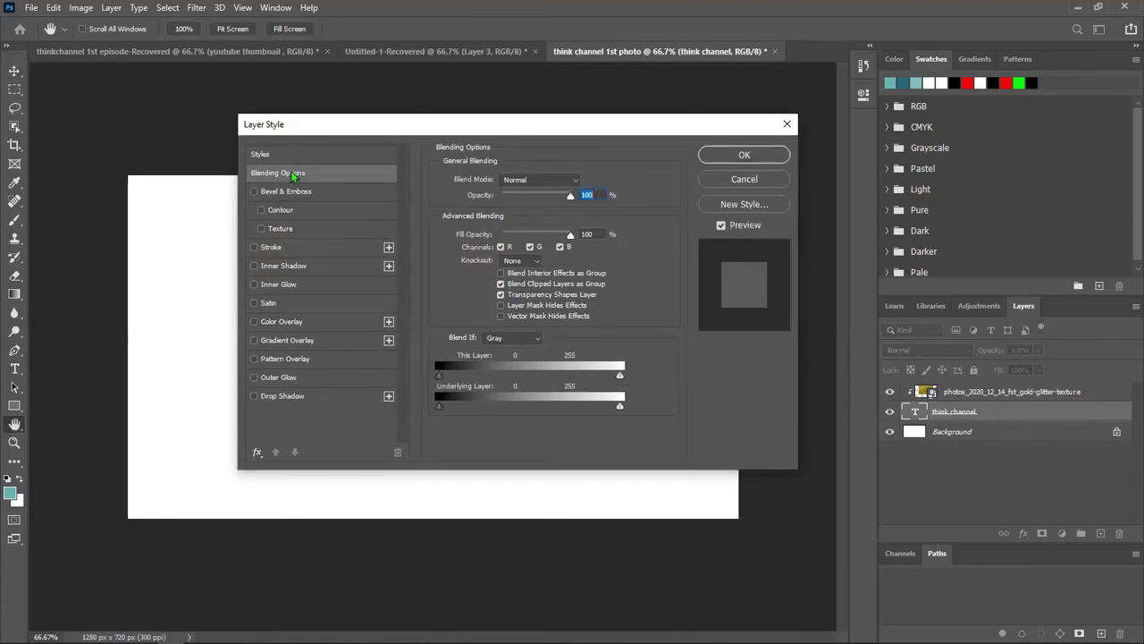
pyautogui.click(288, 251)
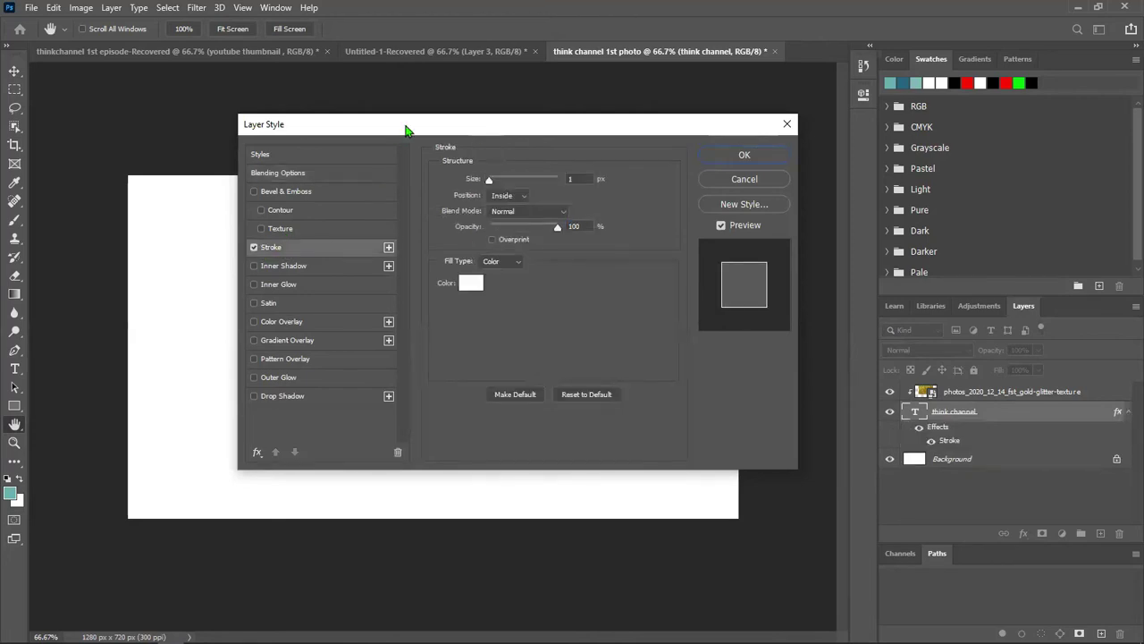
pyautogui.moveTo(405, 131); pyautogui.dragTo(496, 187)
# Step: Give the stroke a deep golden colour and a 4 px size, then apply it
pyautogui.click(561, 340)
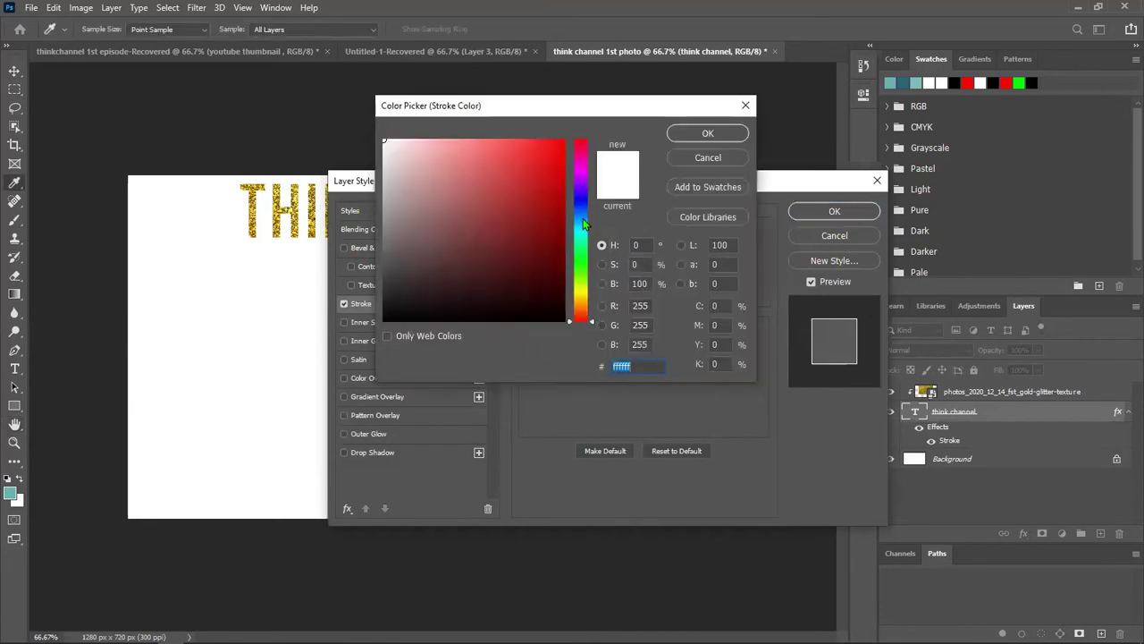
pyautogui.moveTo(581, 223); pyautogui.dragTo(581, 298)
pyautogui.click(516, 202)
pyautogui.moveTo(540, 182); pyautogui.dragTo(560, 210)
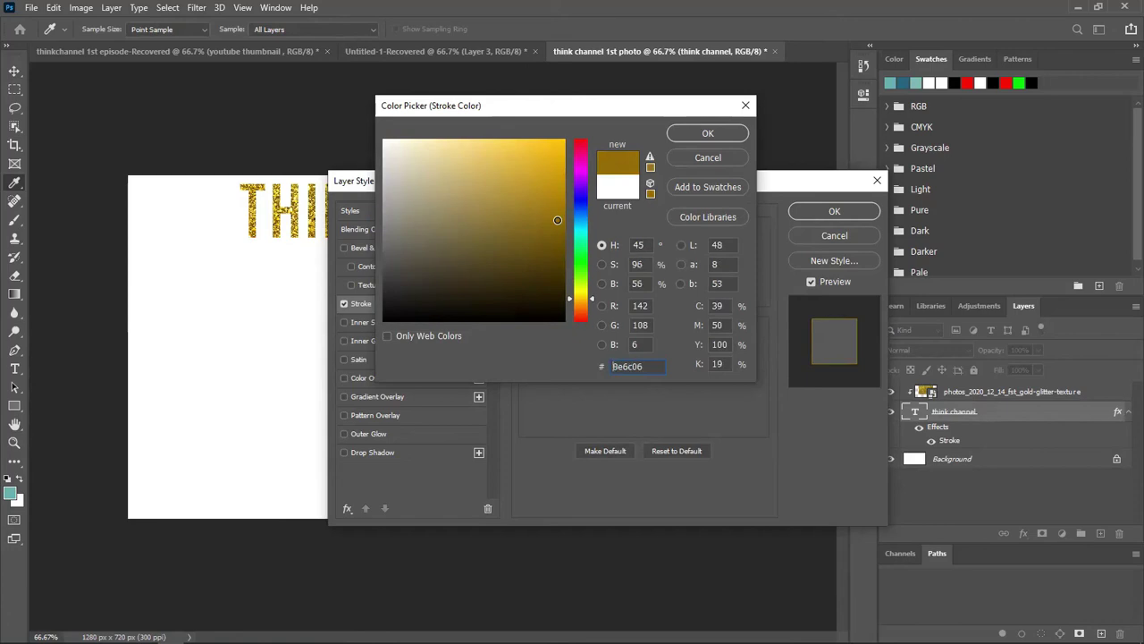
pyautogui.click(697, 135)
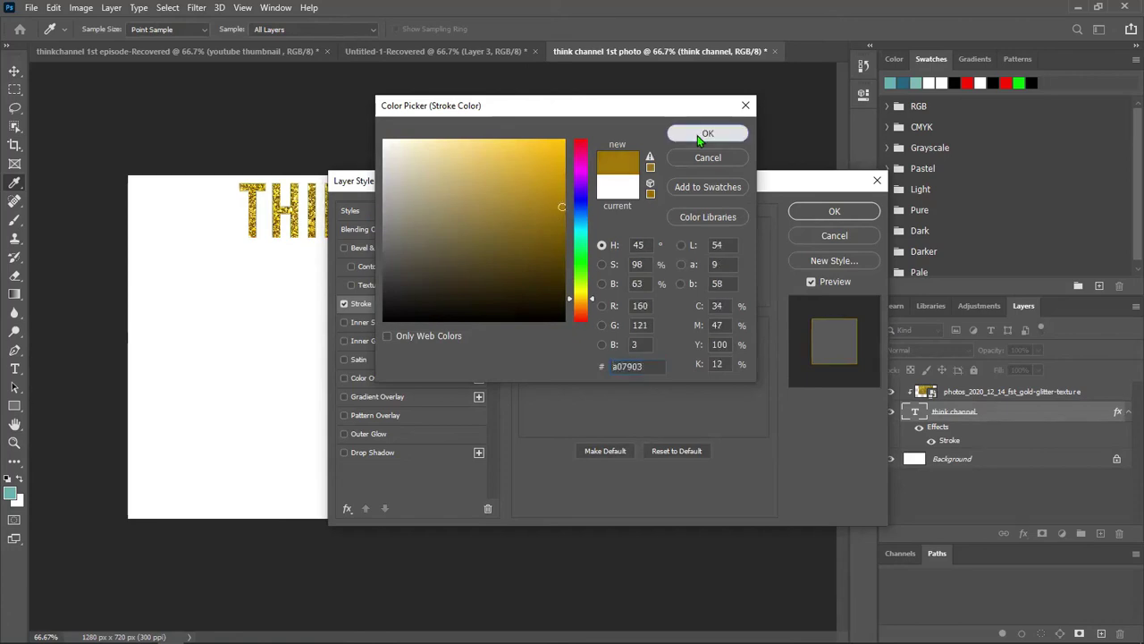
pyautogui.moveTo(633, 181); pyautogui.dragTo(687, 169)
pyautogui.moveTo(634, 227); pyautogui.dragTo(637, 229)
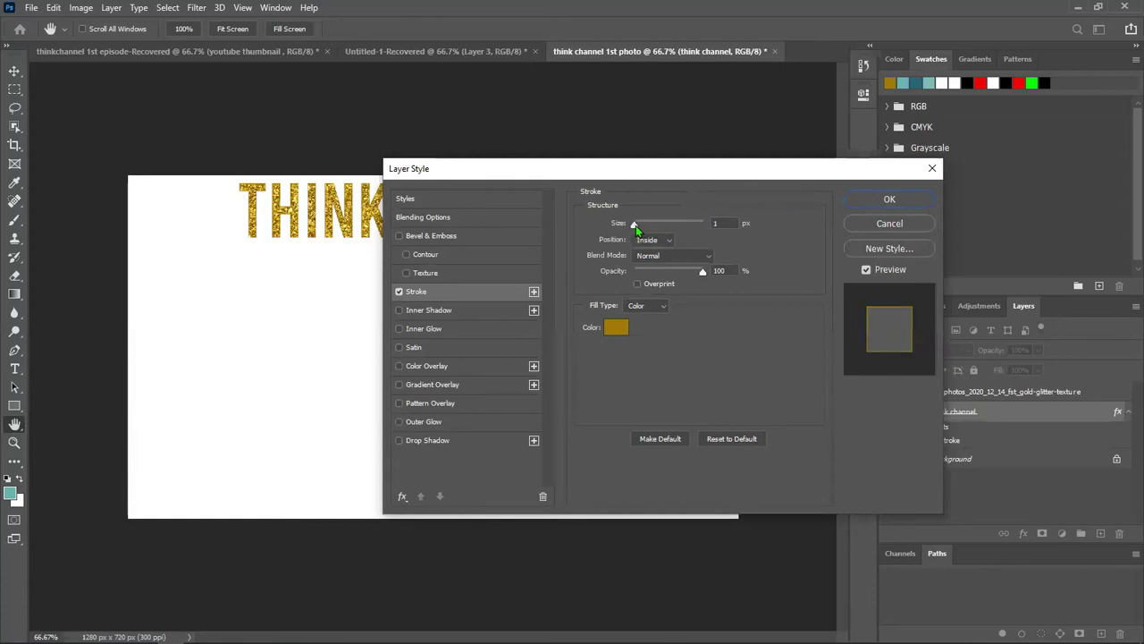
pyautogui.moveTo(637, 230); pyautogui.dragTo(637, 229)
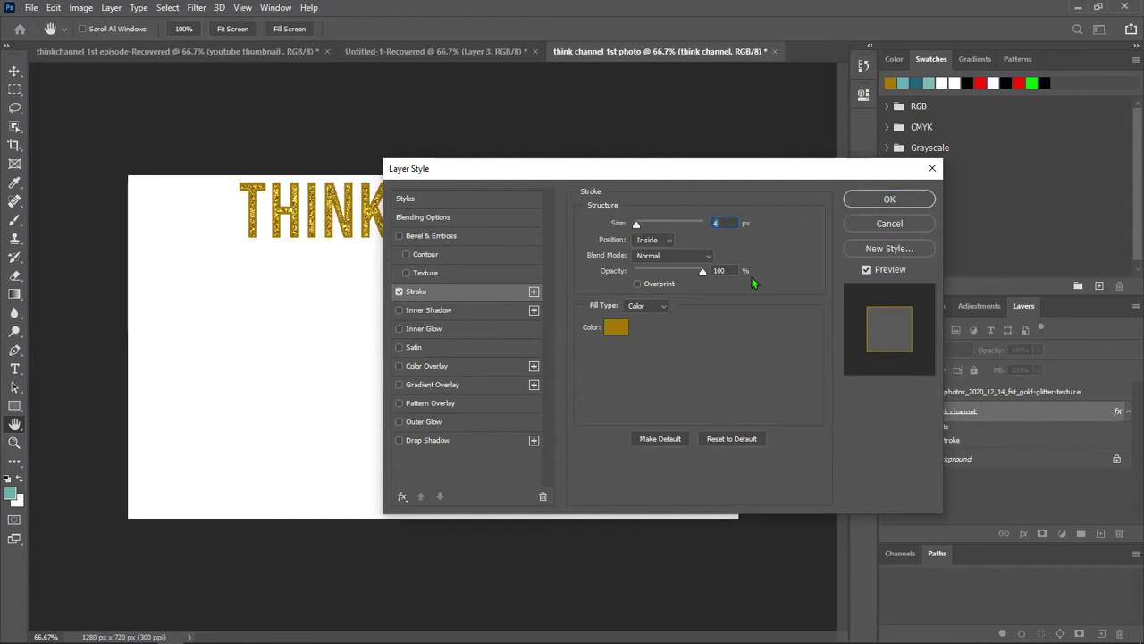
pyautogui.click(890, 199)
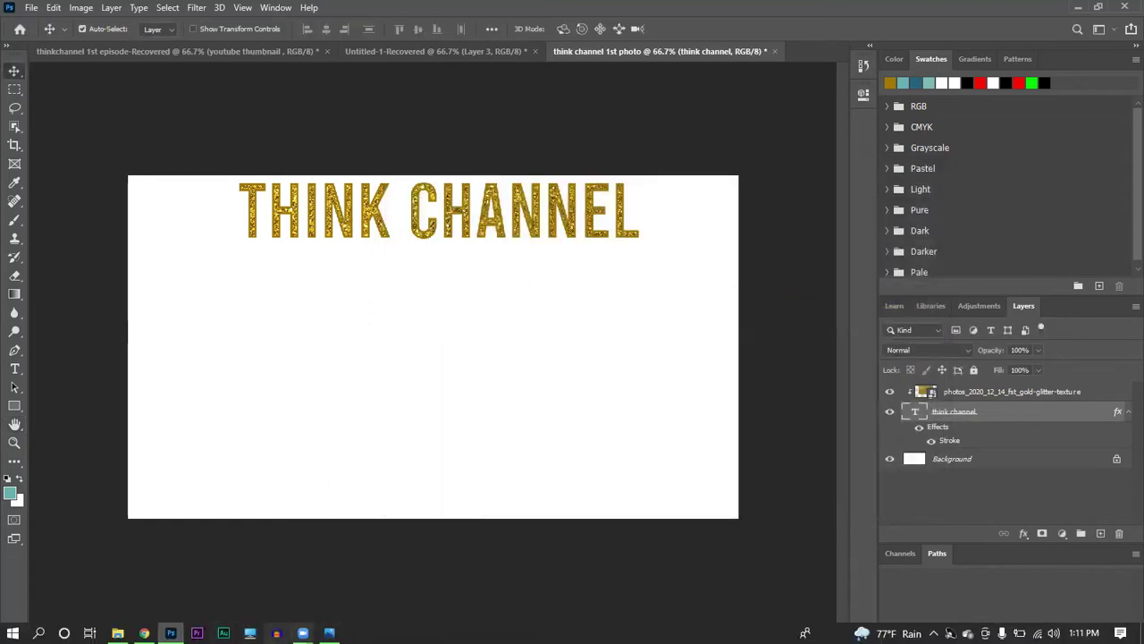
pyautogui.click(329, 633)
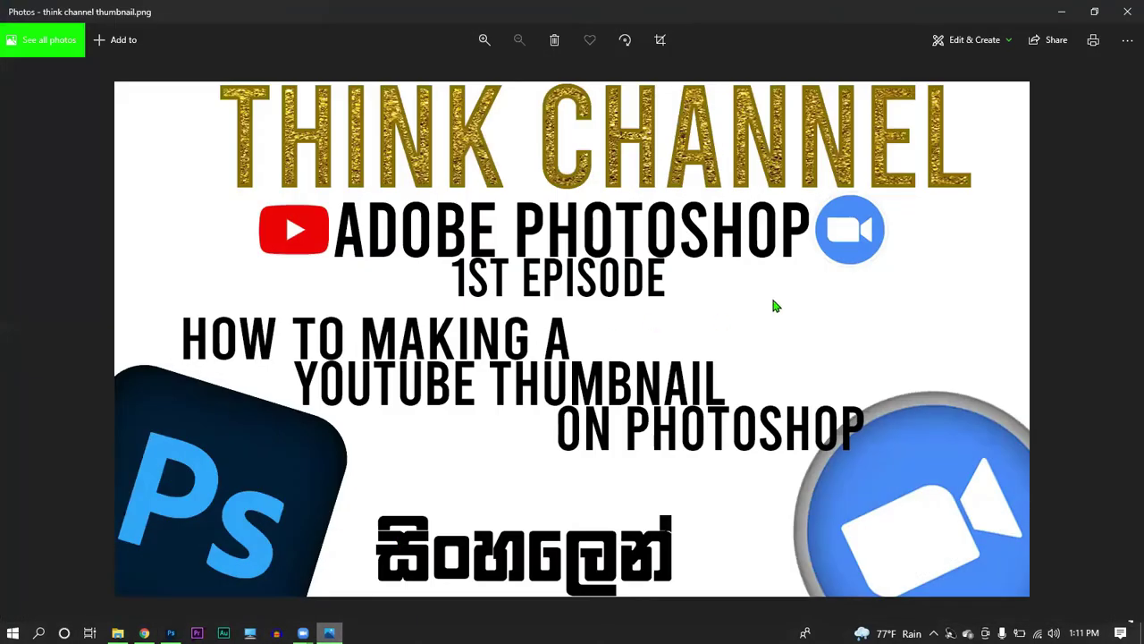
pyautogui.click(1061, 11)
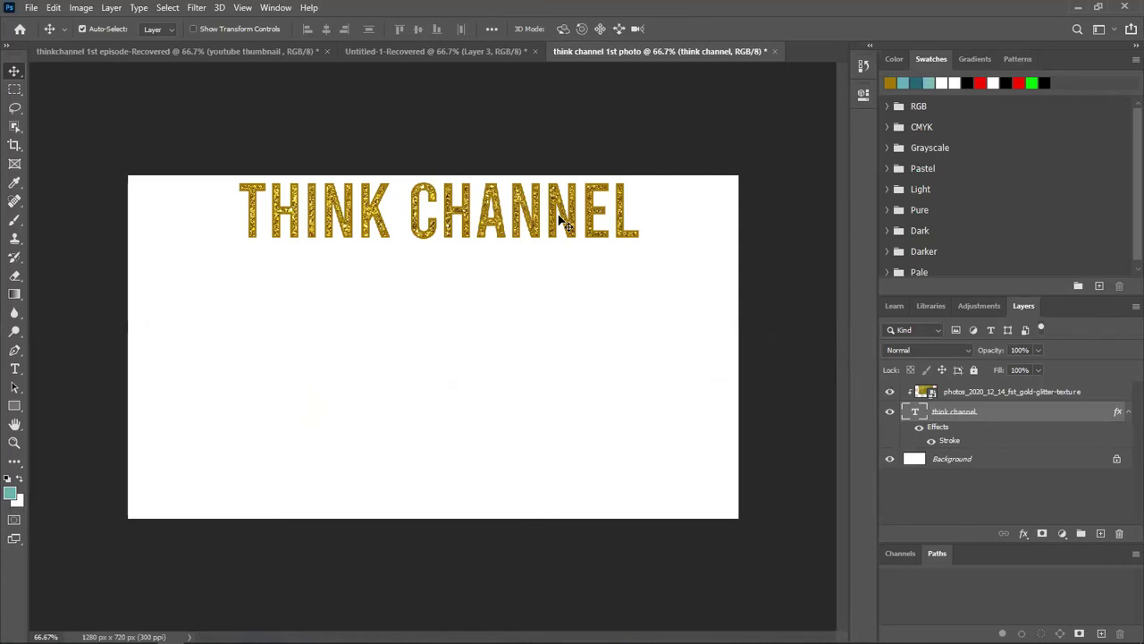
pyautogui.click(329, 633)
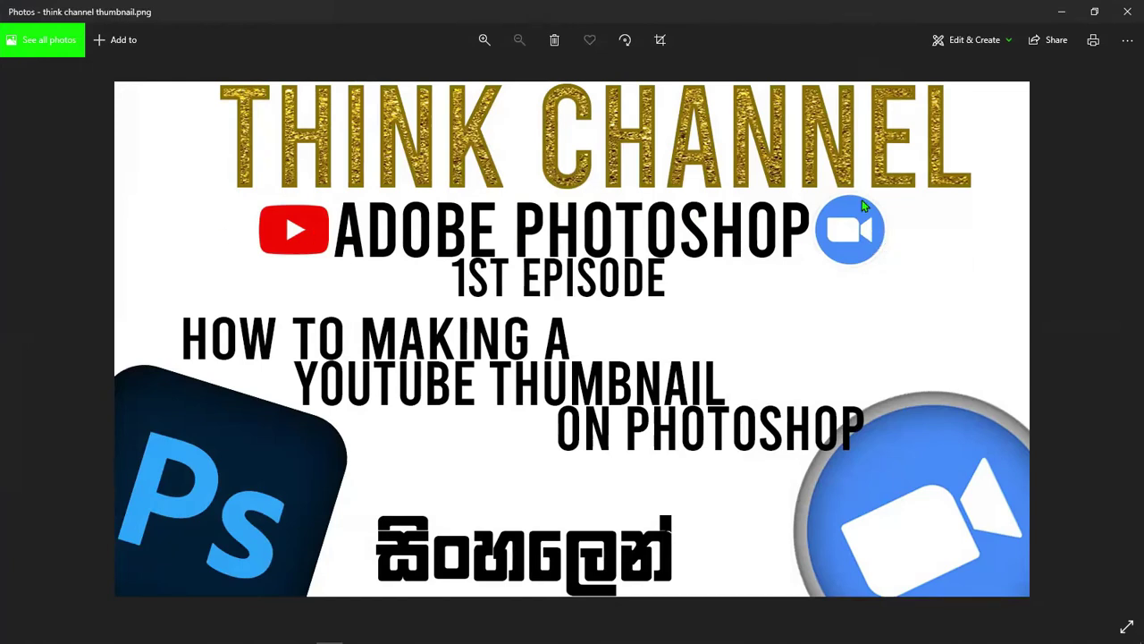
pyautogui.click(1061, 18)
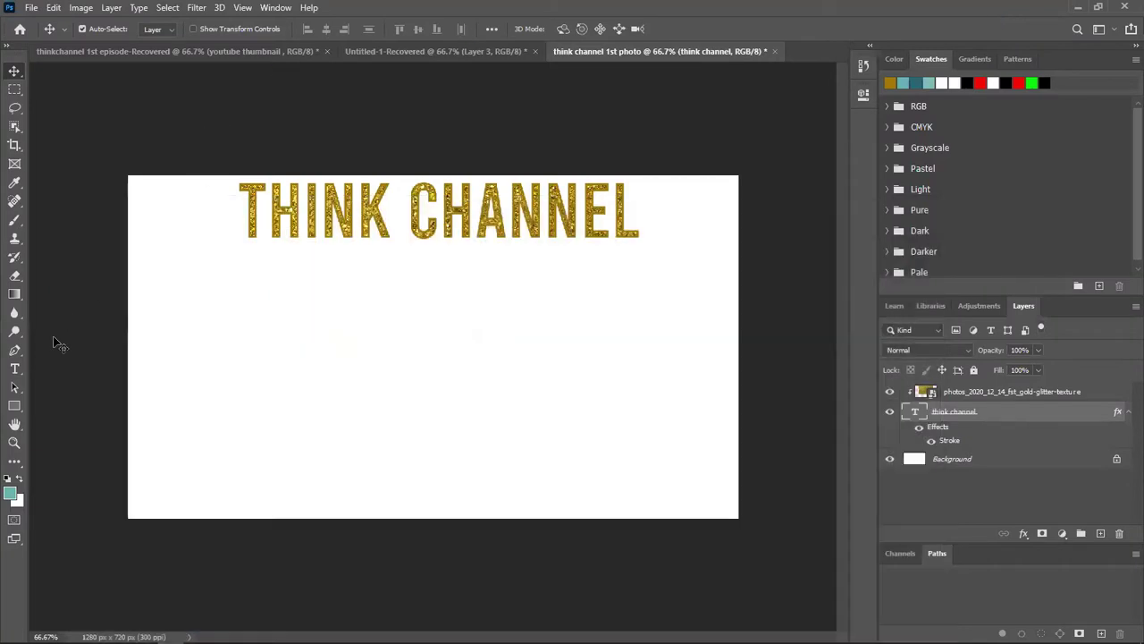
# Step: Attempt a text layer below the title; the typed 'EPISODE' text comes out invisible
pyautogui.click(15, 370)
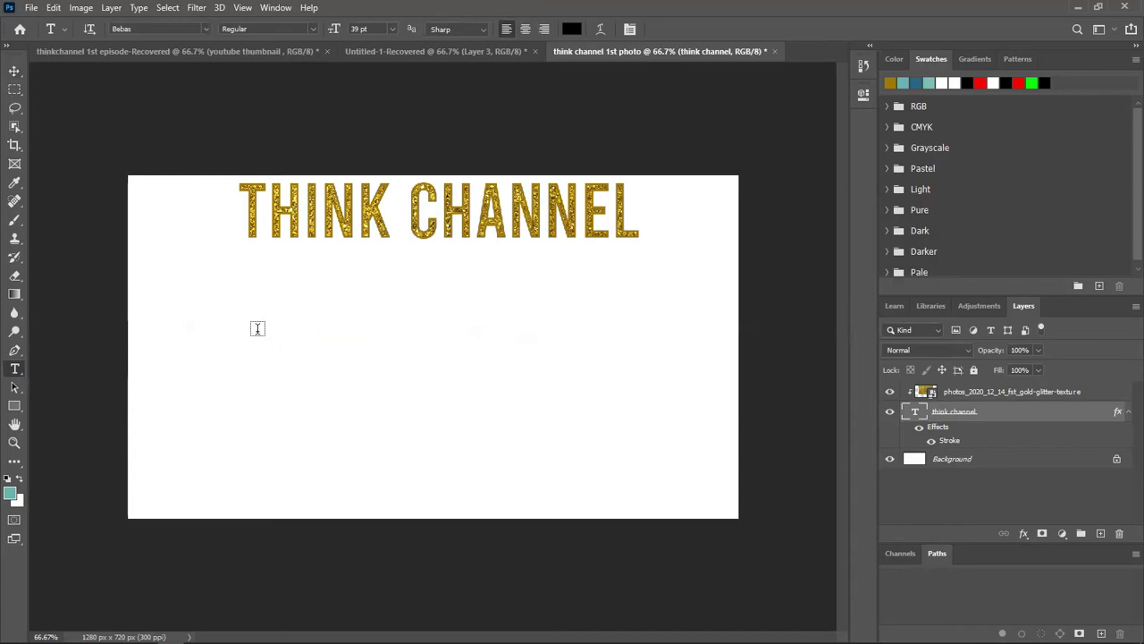
pyautogui.click(258, 329)
pyautogui.write('EPISODE')
pyautogui.press('BackSpace')
pyautogui.press('BackSpace')
pyautogui.press('BackSpace')
pyautogui.press('BackSpace')
pyautogui.press('BackSpace')
pyautogui.press('BackSpace')
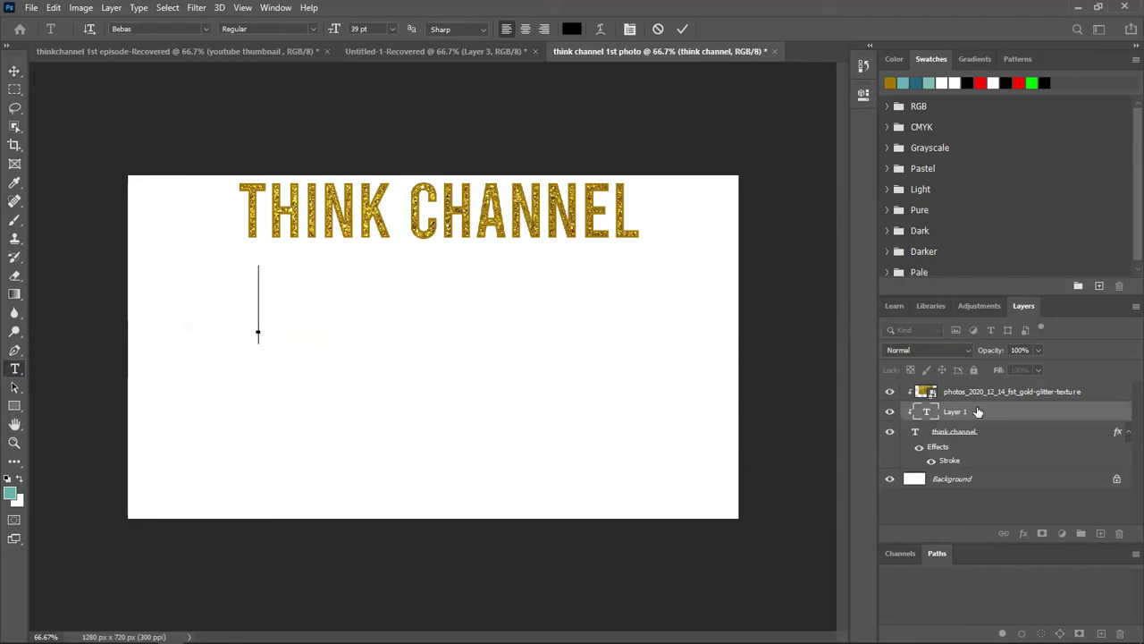
pyautogui.write('EPISODE')
pyautogui.press('BackSpace')
pyautogui.press('BackSpace')
pyautogui.press('BackSpace')
pyautogui.press('BackSpace')
pyautogui.press('BackSpace')
pyautogui.write('EPI')
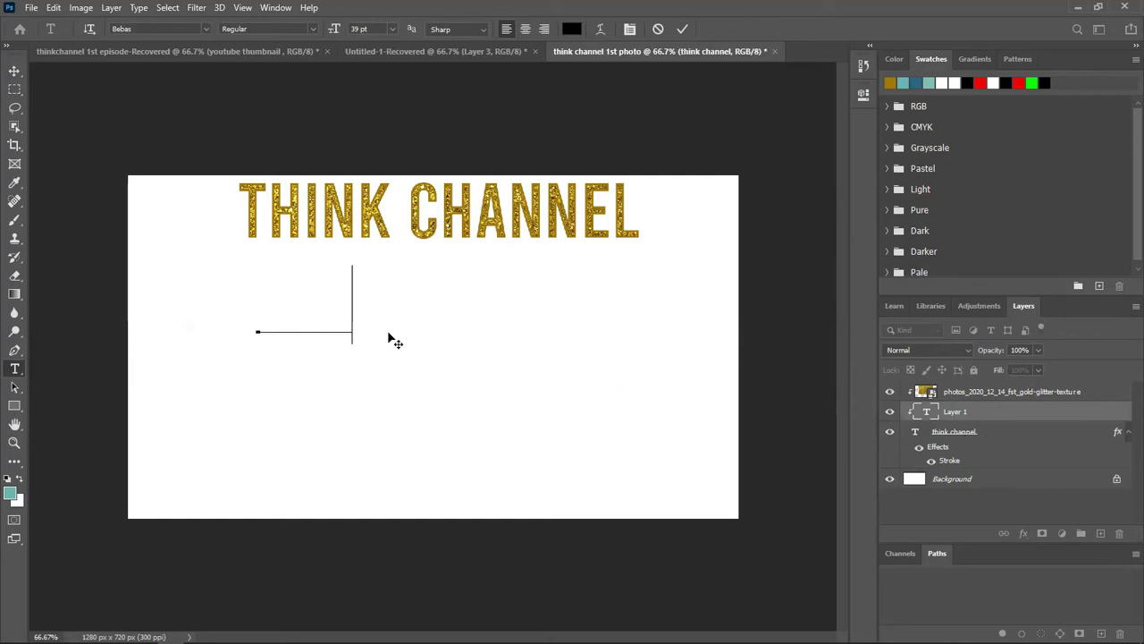
# Step: Commit the text, move its layer to the top, and reset colours to black and white
pyautogui.click(1009, 413)
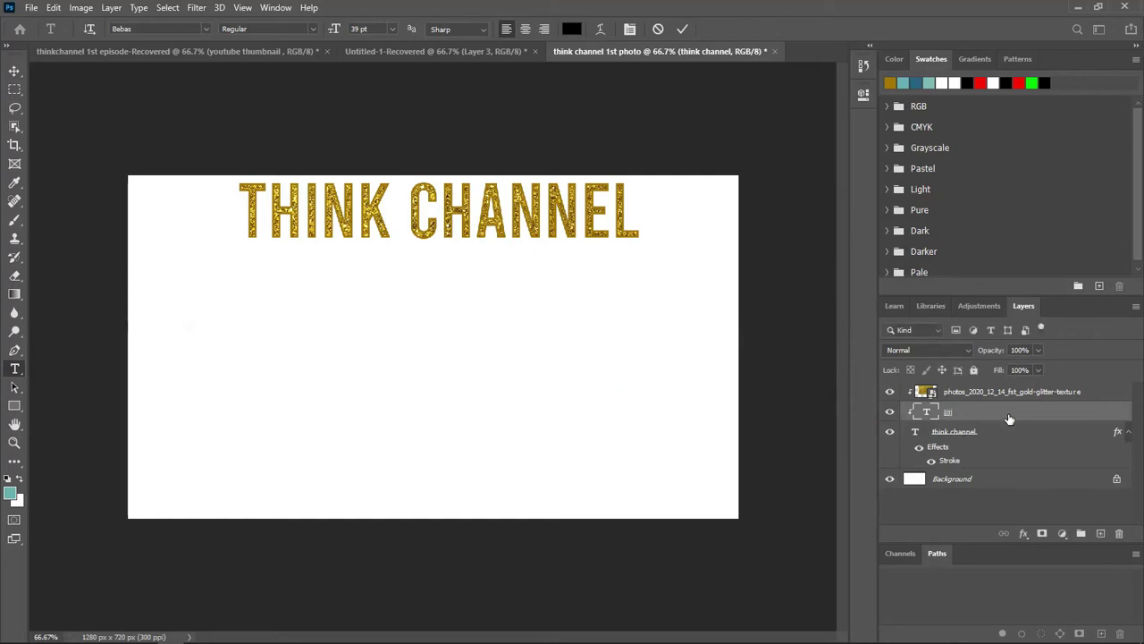
pyautogui.moveTo(1008, 413); pyautogui.dragTo(1007, 395)
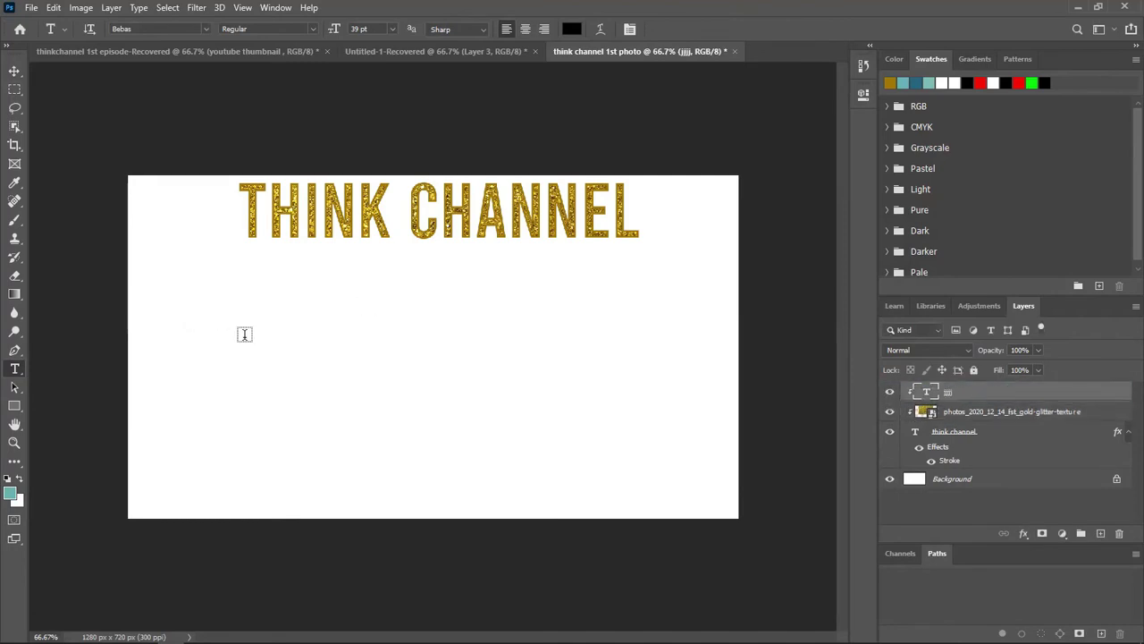
pyautogui.press('d')
pyautogui.press('j')
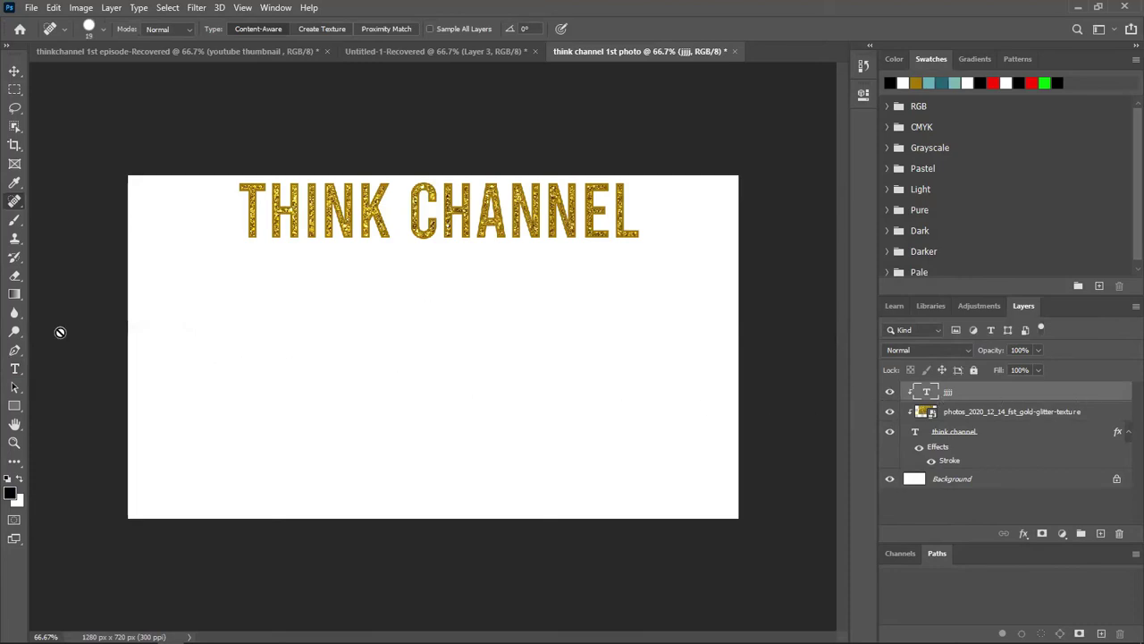
# Step: Type 'ADOBE PHOTOSHOP' in a new text box below the title
pyautogui.click(14, 368)
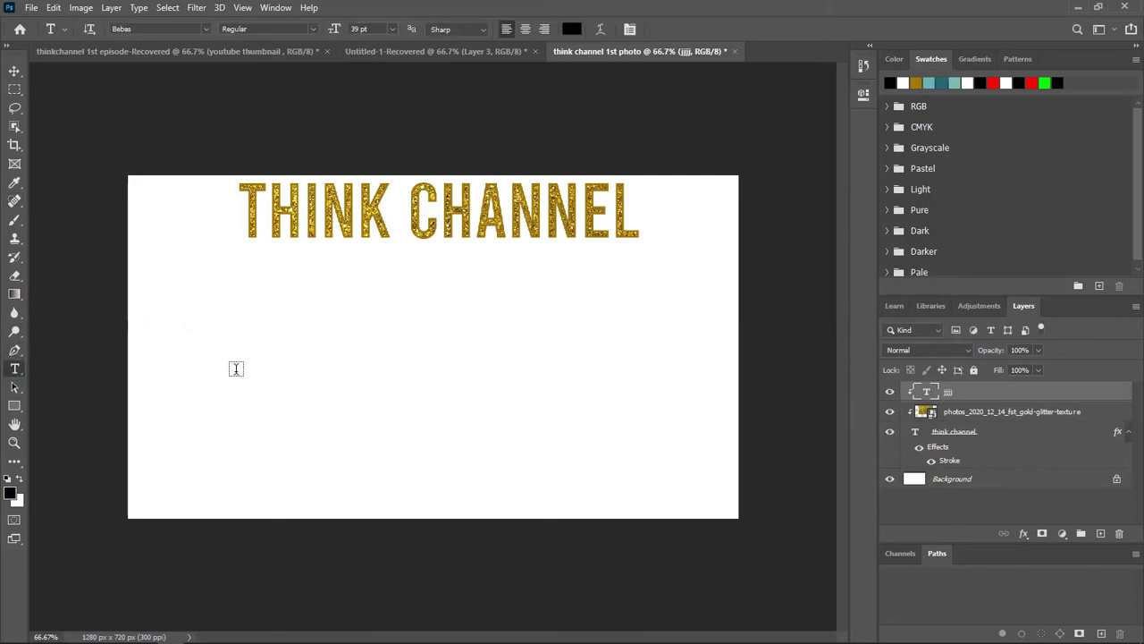
pyautogui.click(236, 369)
pyautogui.write('AREG')
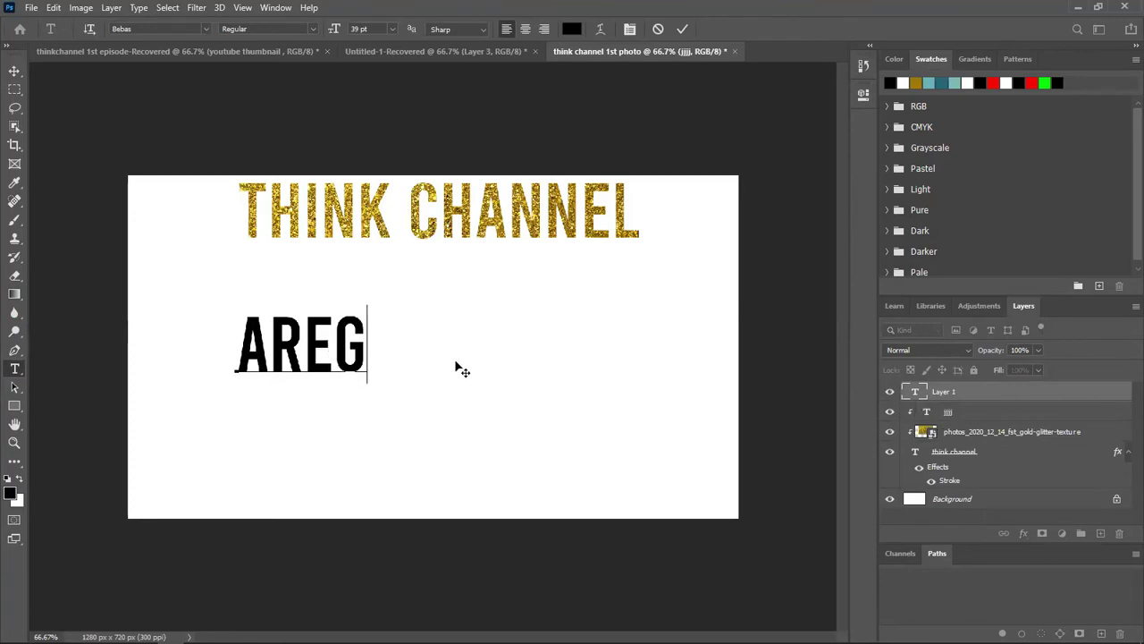
pyautogui.press('BackSpace')
pyautogui.press('BackSpace')
pyautogui.press('BackSpace')
pyautogui.press('BackSpace')
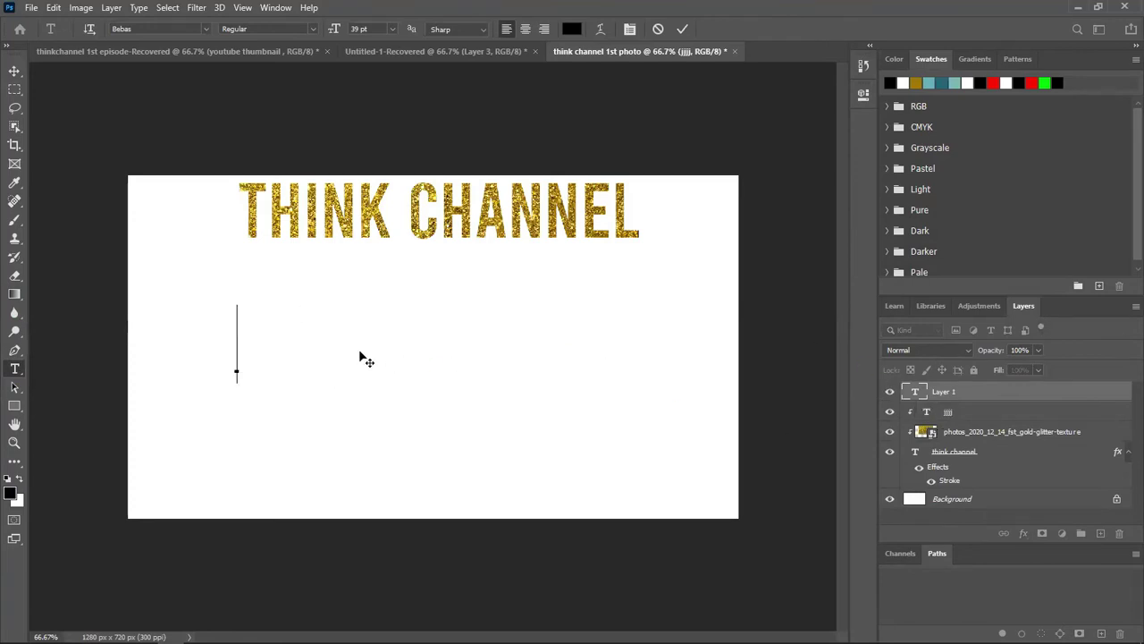
pyautogui.write('A')
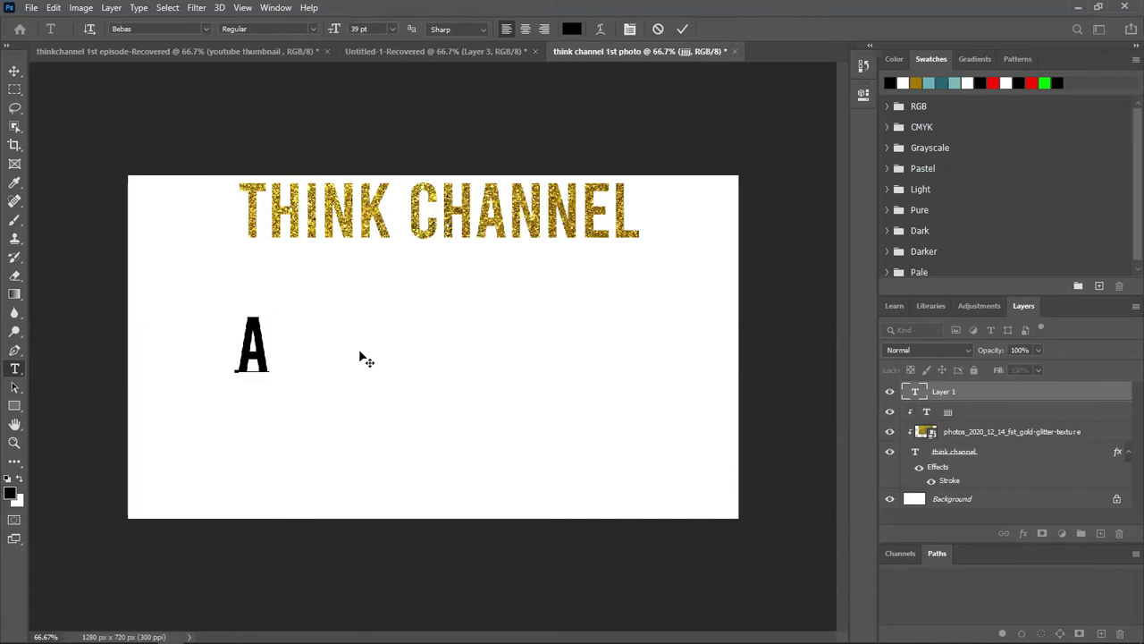
pyautogui.write('DOBE ')
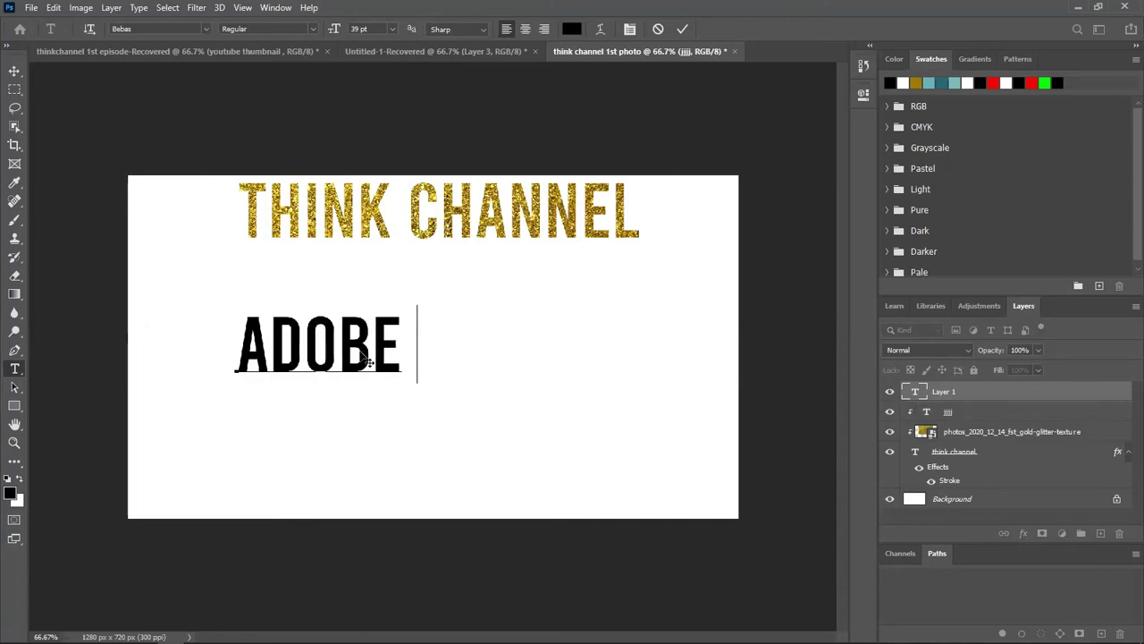
pyautogui.write('PHOTO')
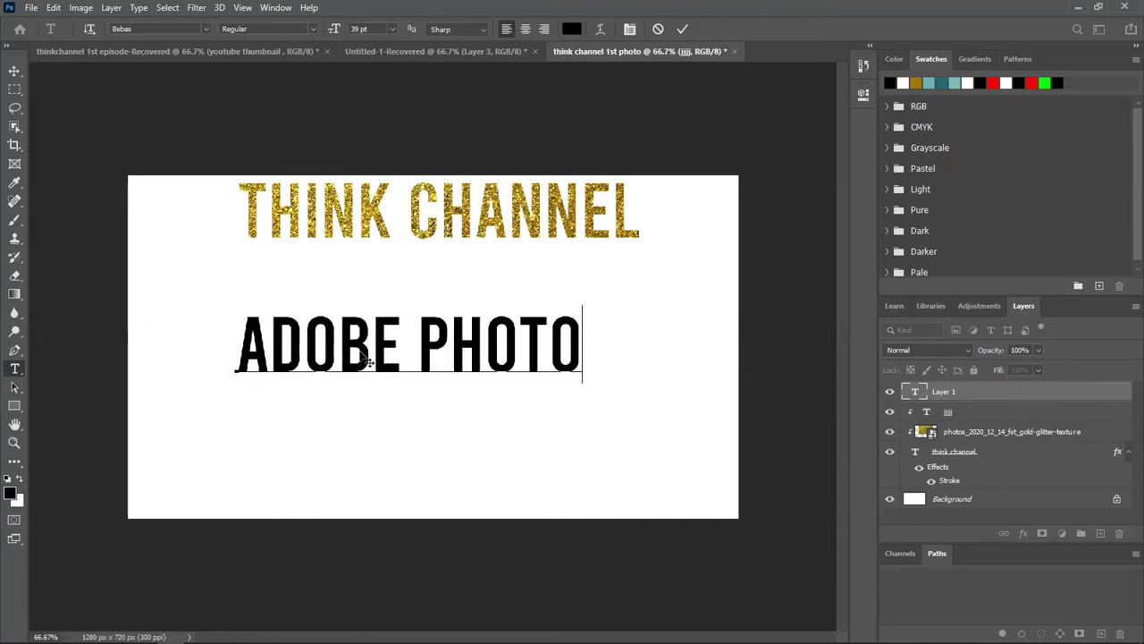
pyautogui.write('SHOP')
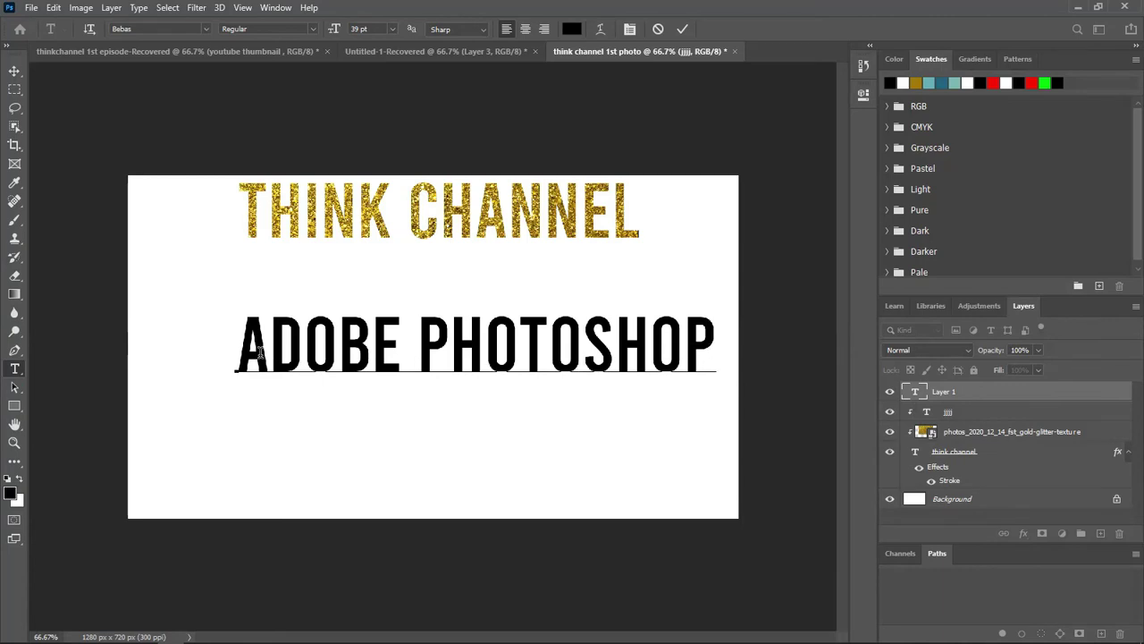
# Step: Reduce the ADOBE PHOTOSHOP text's font size to 26 pt and commit it
pyautogui.moveTo(697, 349)
pyautogui.mouseDown()
pyautogui.moveTo(259, 345)
pyautogui.moveTo(731, 375)
pyautogui.mouseUp()
pyautogui.press('ctrl')
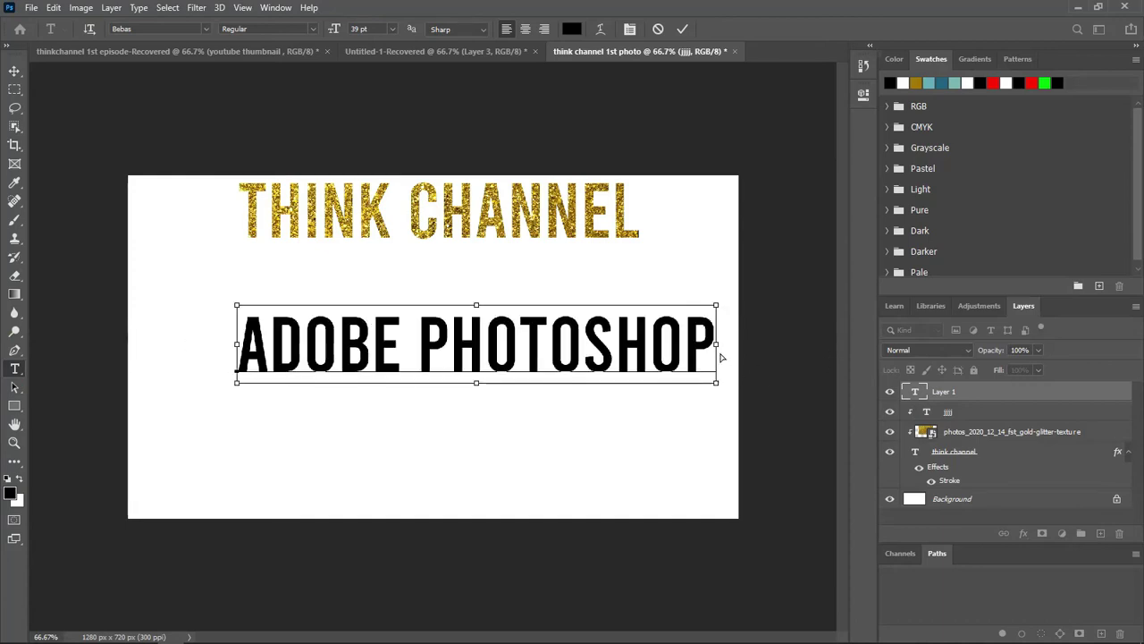
pyautogui.hotkey('ctrl', 'a')
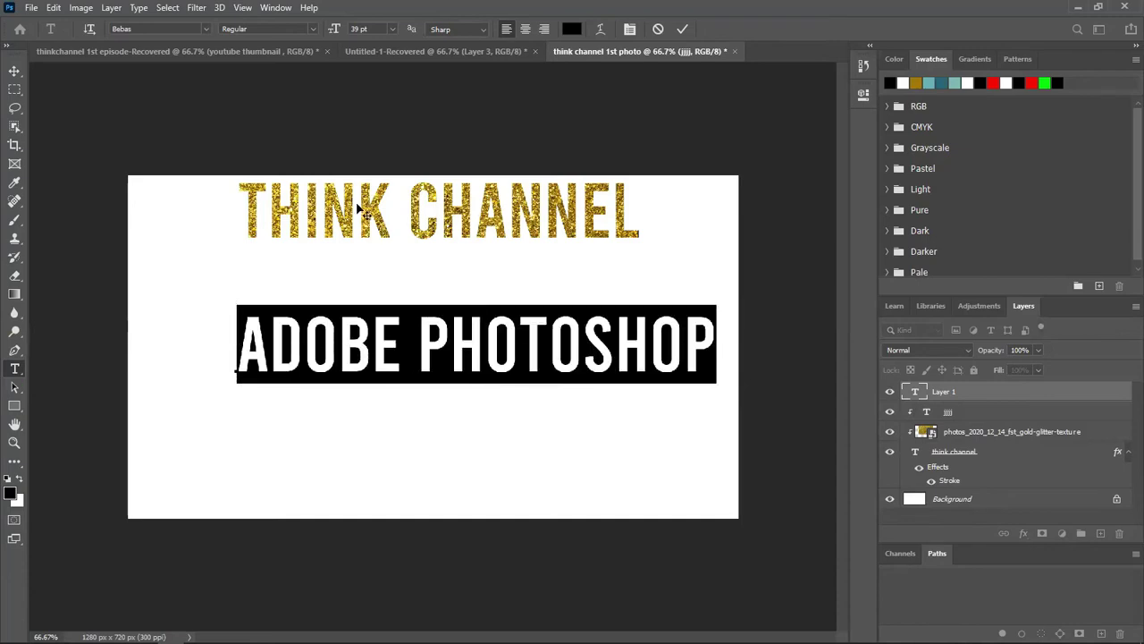
pyautogui.moveTo(334, 28); pyautogui.dragTo(324, 33)
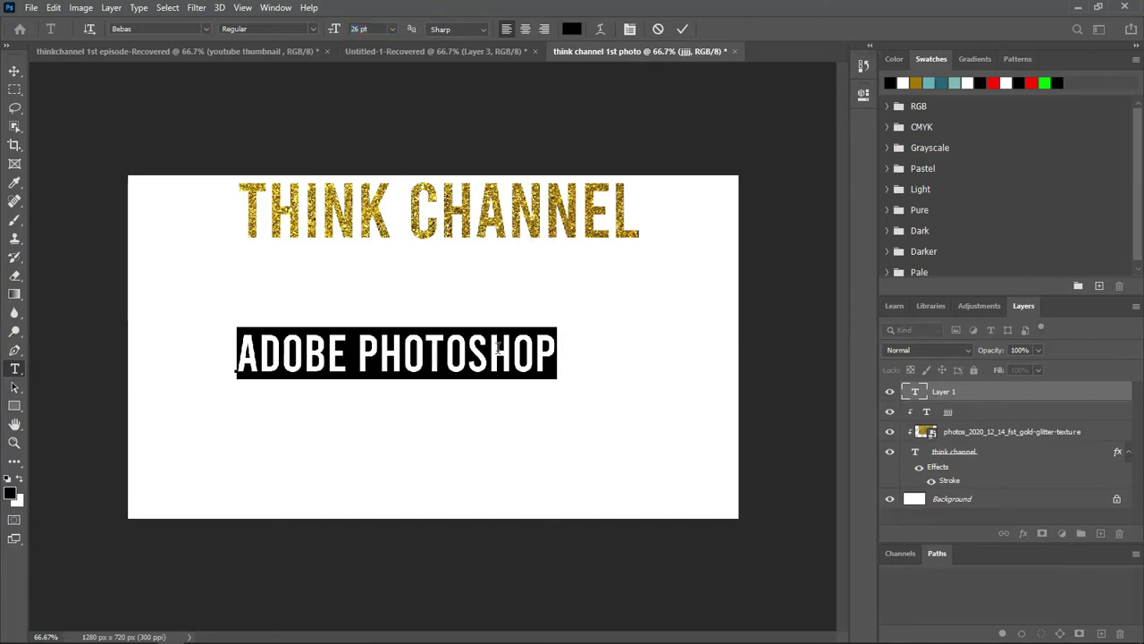
pyautogui.click(15, 72)
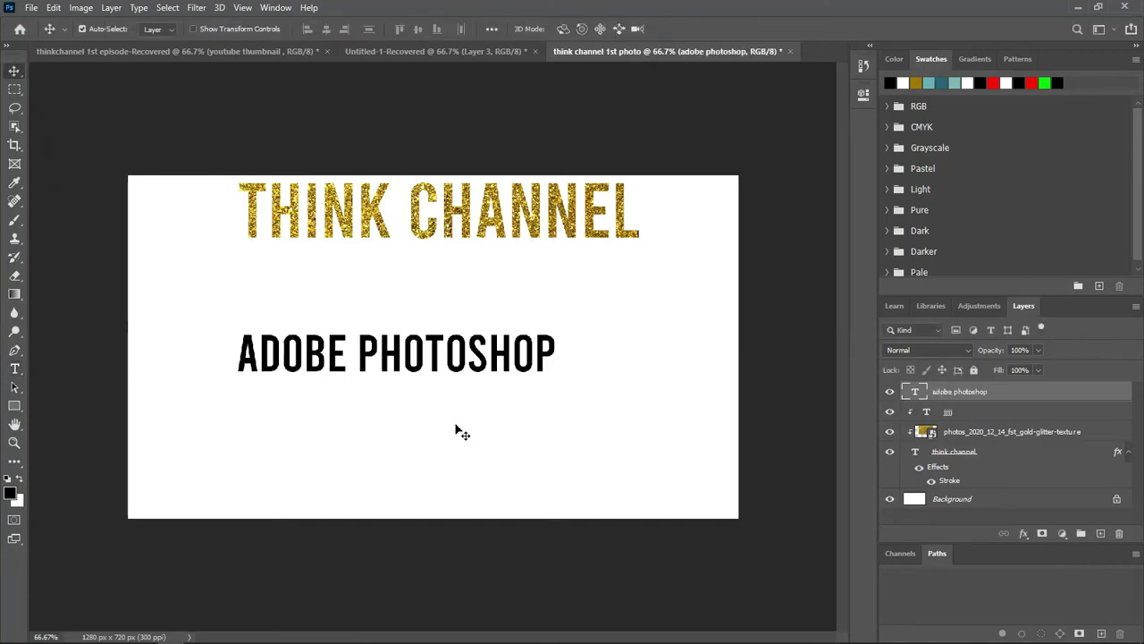
# Step: Position ADOBE PHOTOSHOP just beneath THINK CHANNEL, then reopen the reference thumbnail
pyautogui.moveTo(383, 366); pyautogui.dragTo(429, 295)
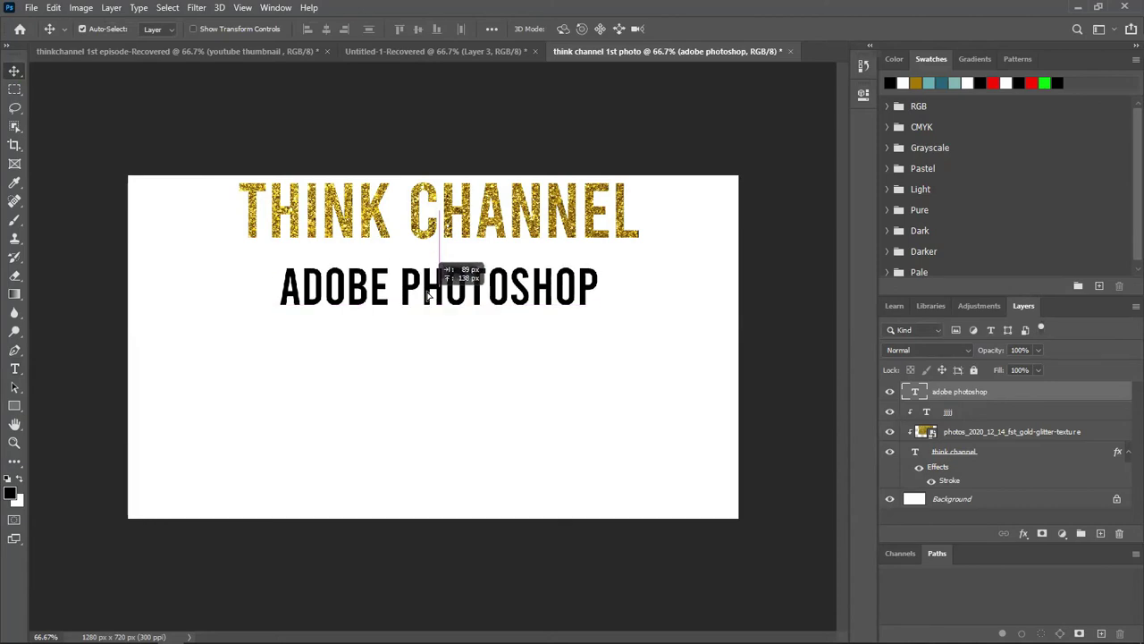
pyautogui.moveTo(428, 296); pyautogui.dragTo(424, 288)
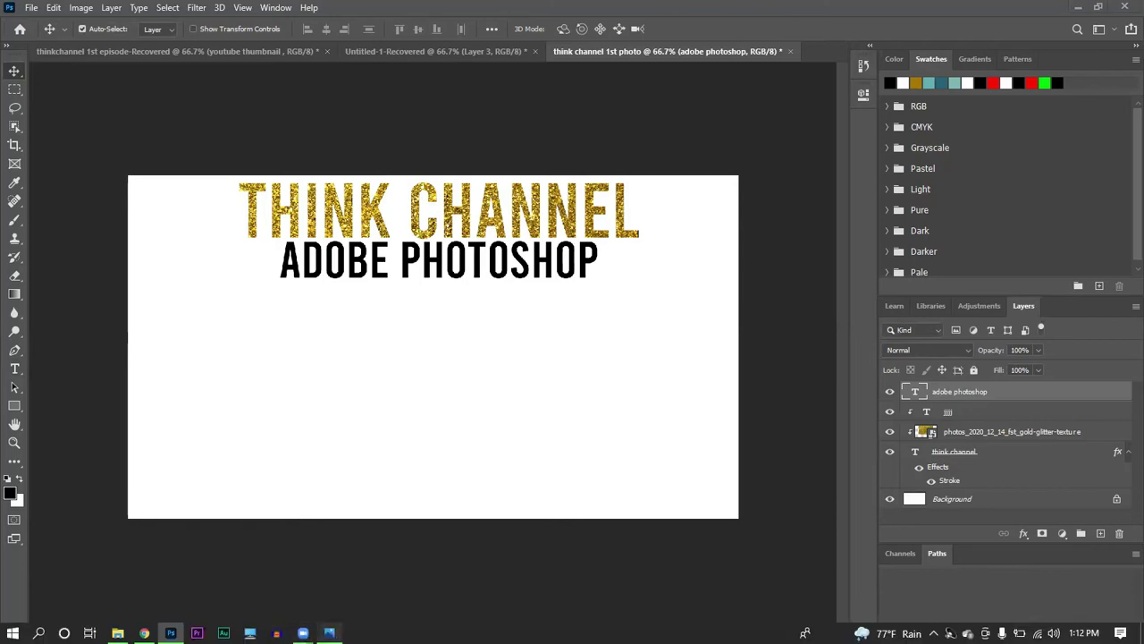
pyautogui.click(329, 632)
# Step: Recheck the reference thumbnail, minimise Photos, and open File Explorer's image folder
pyautogui.click(1062, 10)
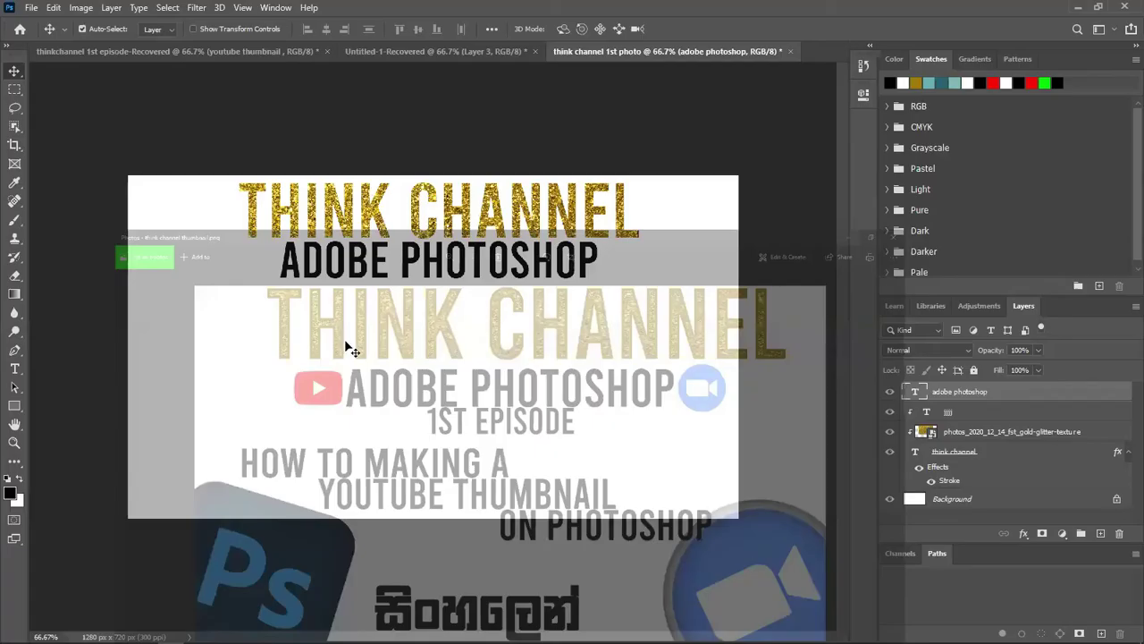
pyautogui.hotkey('alt', 'Tab')
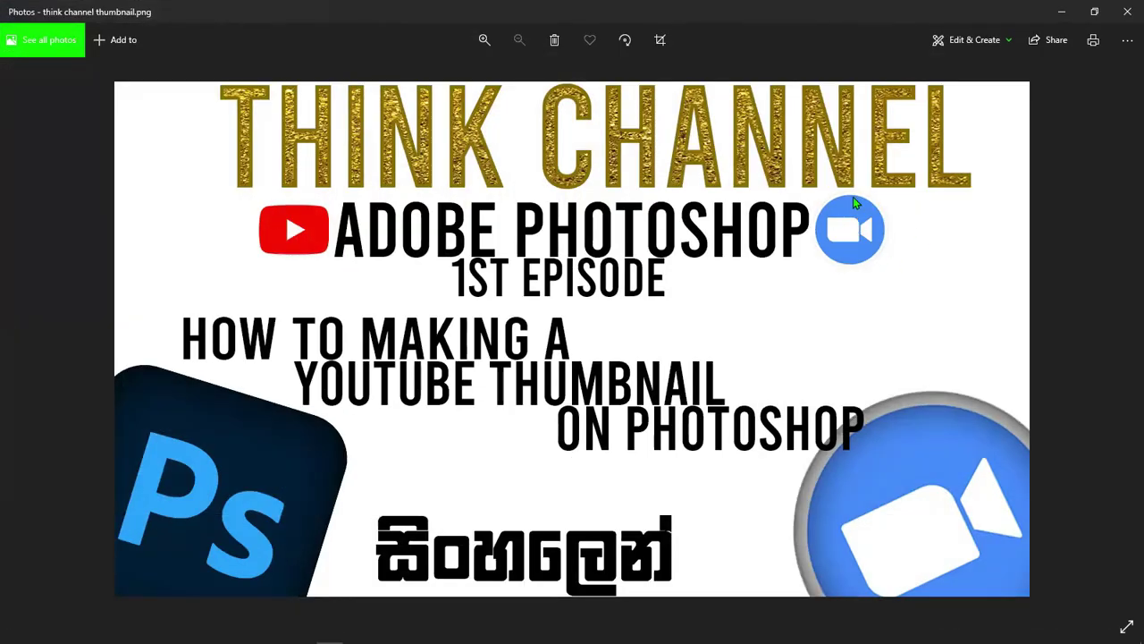
pyautogui.click(1062, 11)
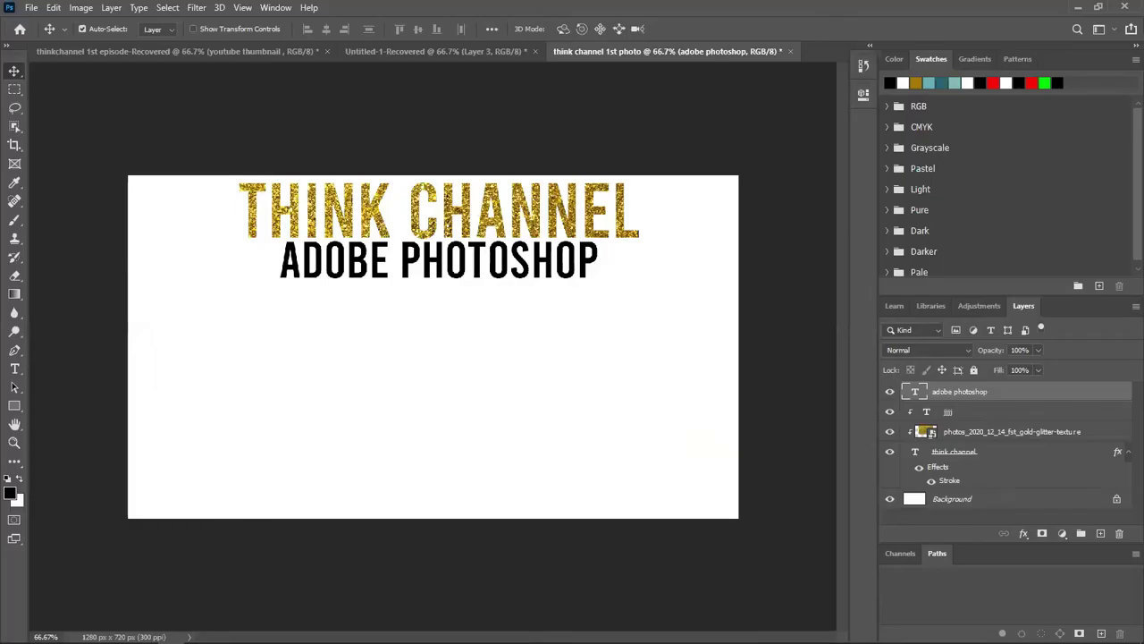
pyautogui.click(117, 633)
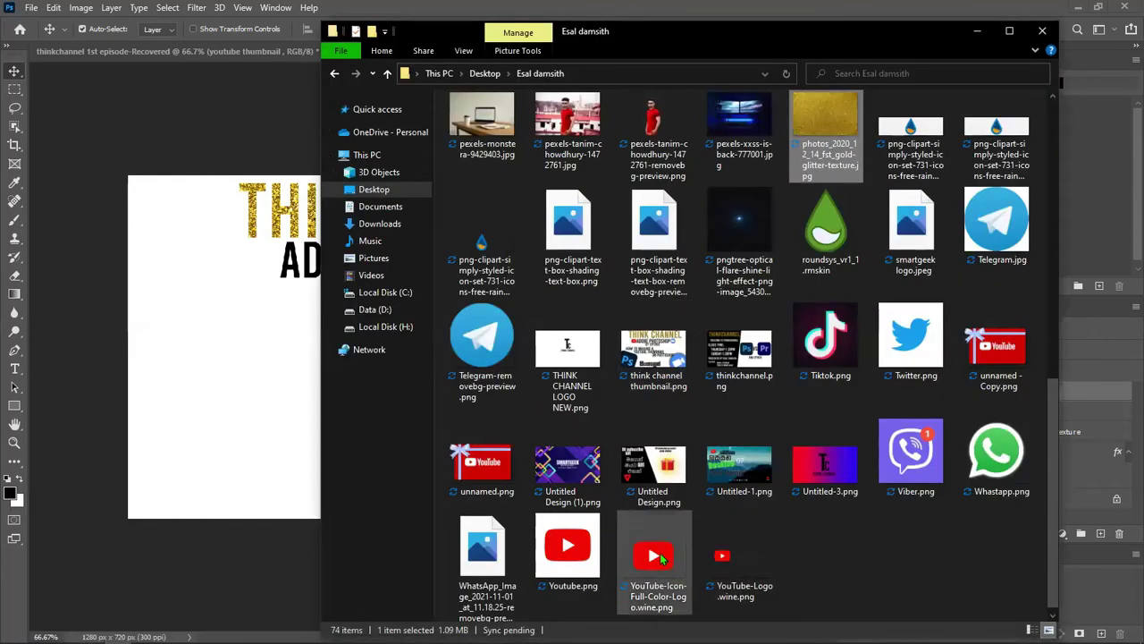
# Step: Place YouTube-Icon-Full-Color-Logo.wine.png as a small logo just left of ADOBE PHOTOSHOP
pyautogui.moveTo(662, 558); pyautogui.dragTo(275, 445)
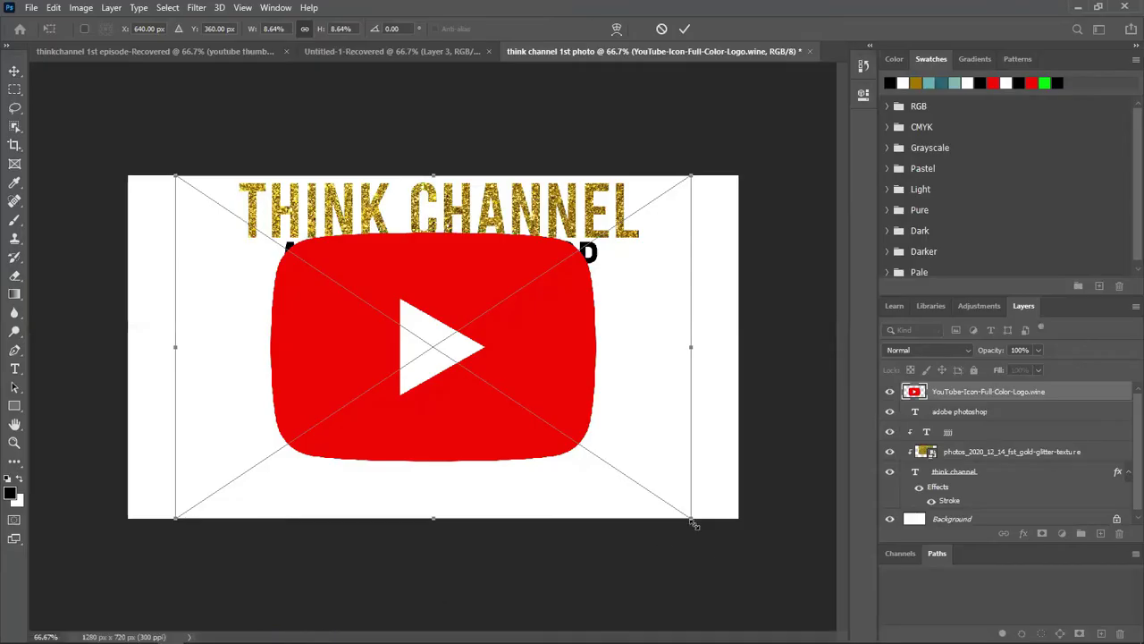
pyautogui.moveTo(671, 506); pyautogui.dragTo(294, 257)
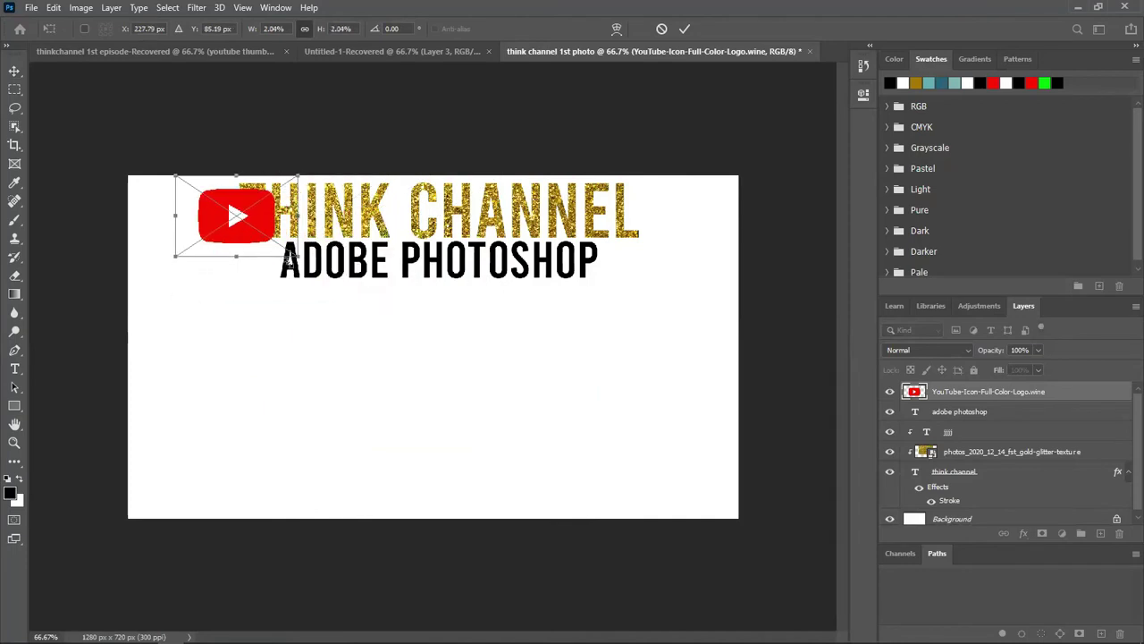
pyautogui.moveTo(242, 224); pyautogui.dragTo(256, 361)
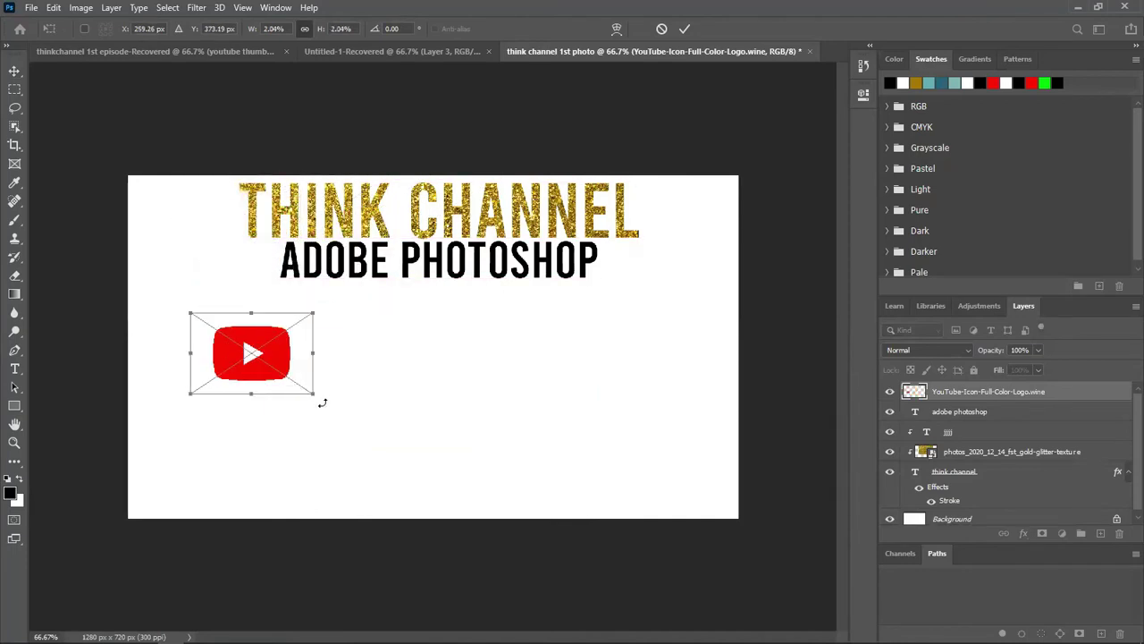
pyautogui.moveTo(311, 392)
pyautogui.mouseDown()
pyautogui.moveTo(252, 352)
pyautogui.moveTo(247, 272)
pyautogui.moveTo(264, 253)
pyautogui.mouseUp()
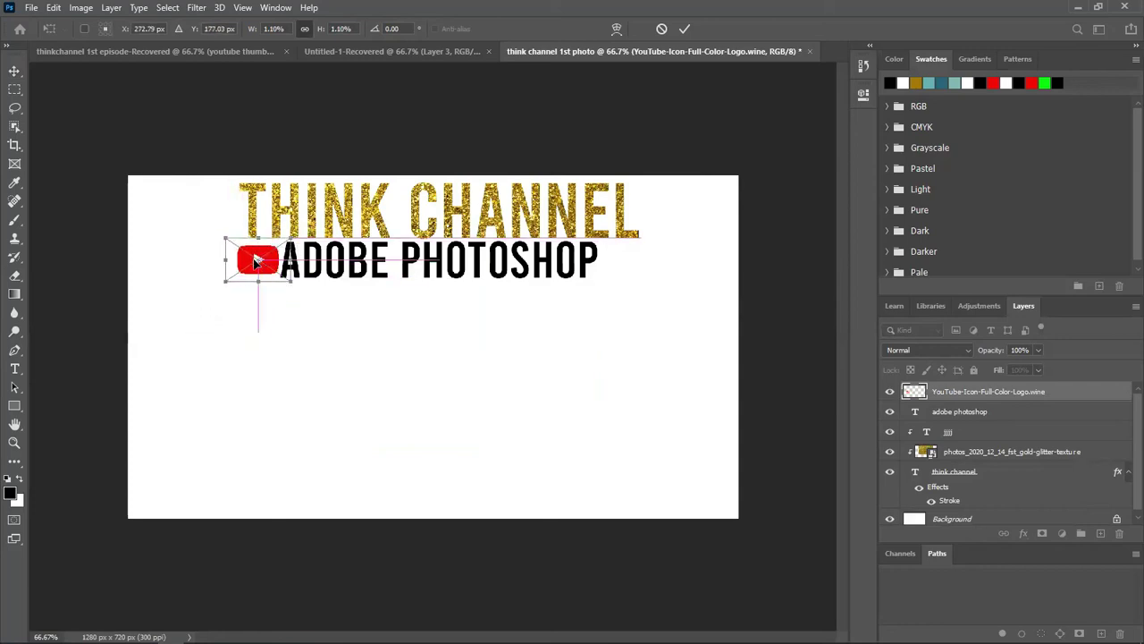
pyautogui.press('Return')
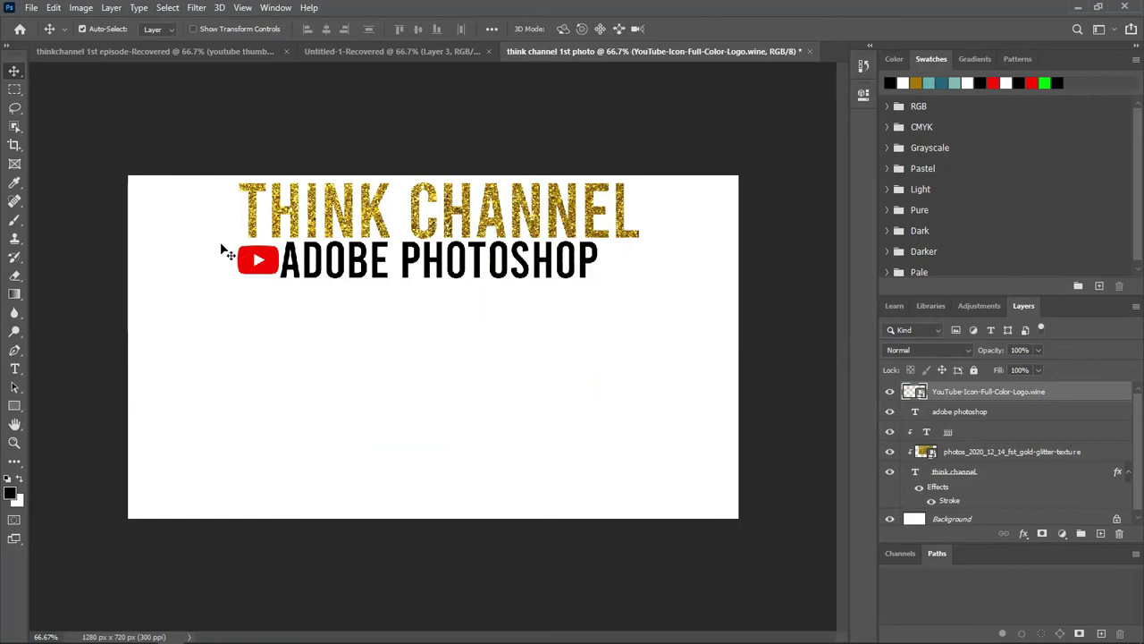
pyautogui.moveTo(258, 261)
pyautogui.mouseDown()
pyautogui.moveTo(243, 266)
pyautogui.moveTo(258, 260)
pyautogui.mouseUp()
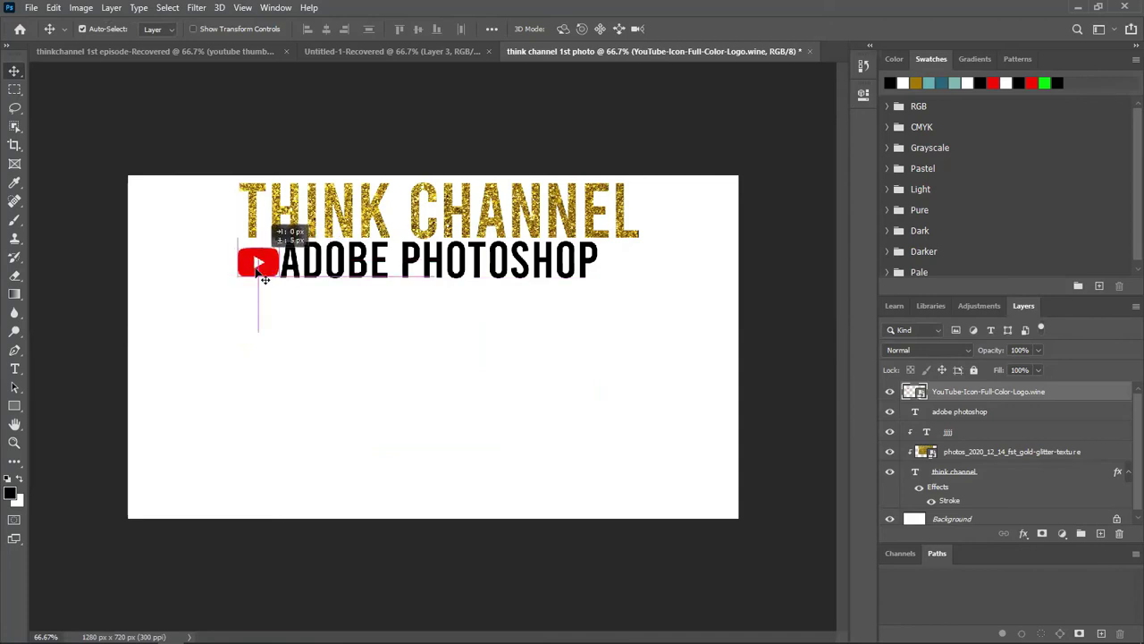
pyautogui.moveTo(259, 259); pyautogui.dragTo(258, 260)
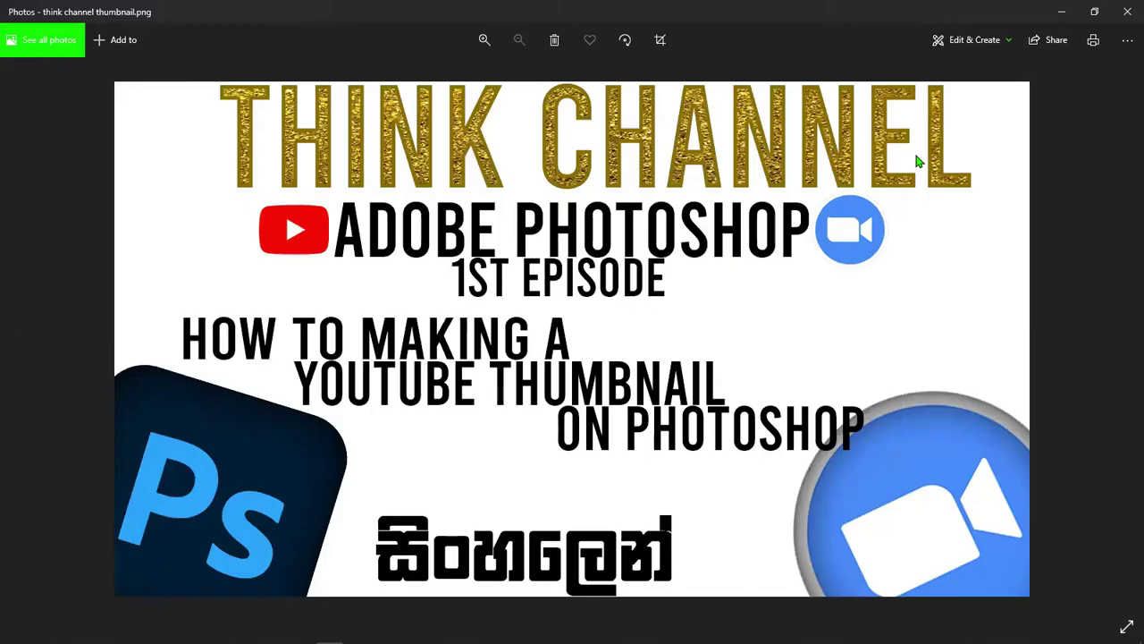
# Step: Put away the reference image and browse the image files in File Explorer
pyautogui.click(1060, 10)
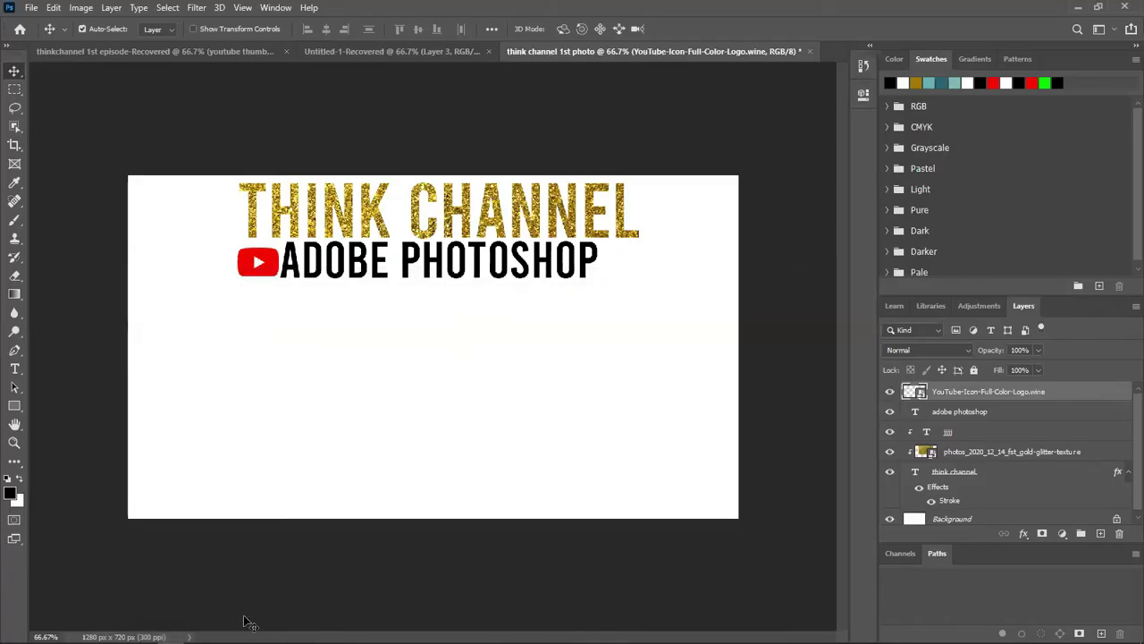
pyautogui.click(117, 633)
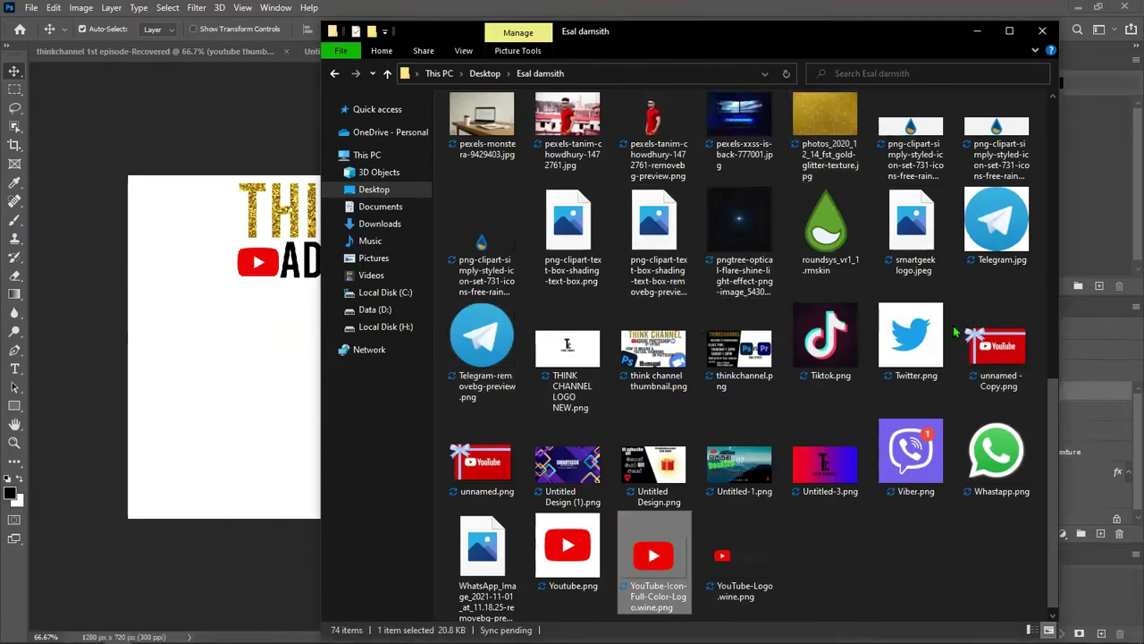
pyautogui.scroll(5, 884, 522)
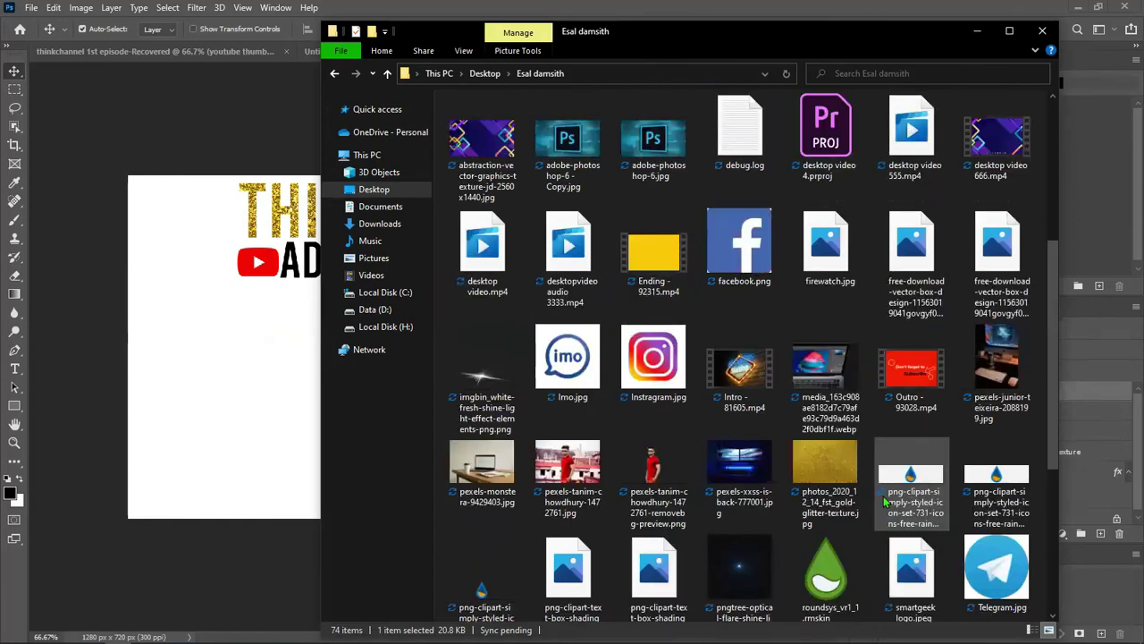
pyautogui.scroll(5, 897, 416)
pyautogui.scroll(-3, 788, 355)
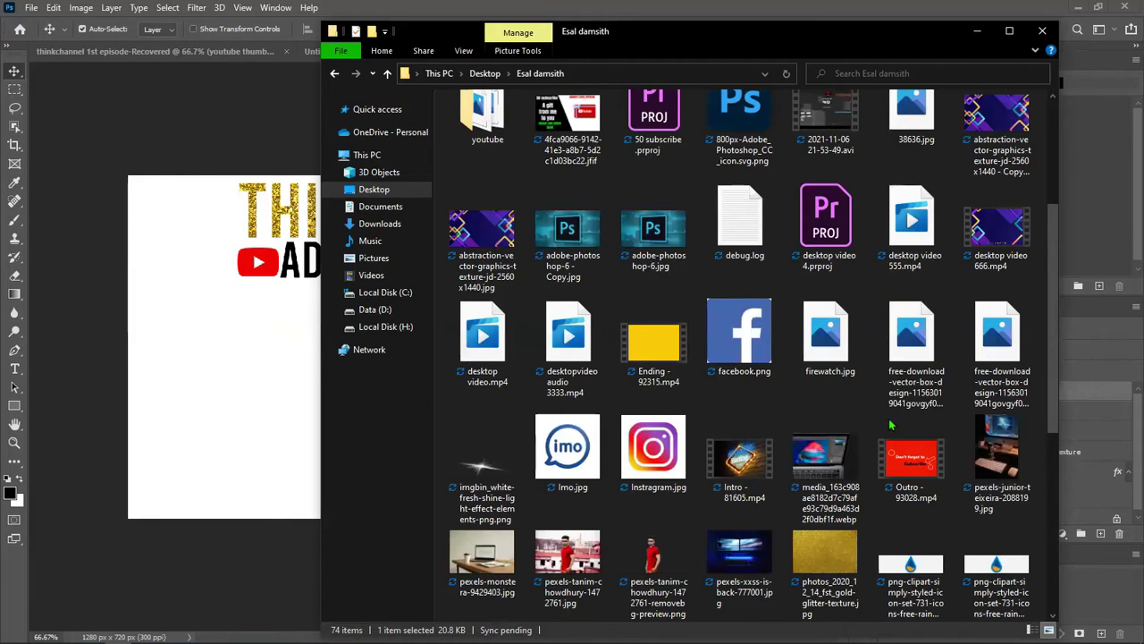
pyautogui.scroll(-5, 875, 543)
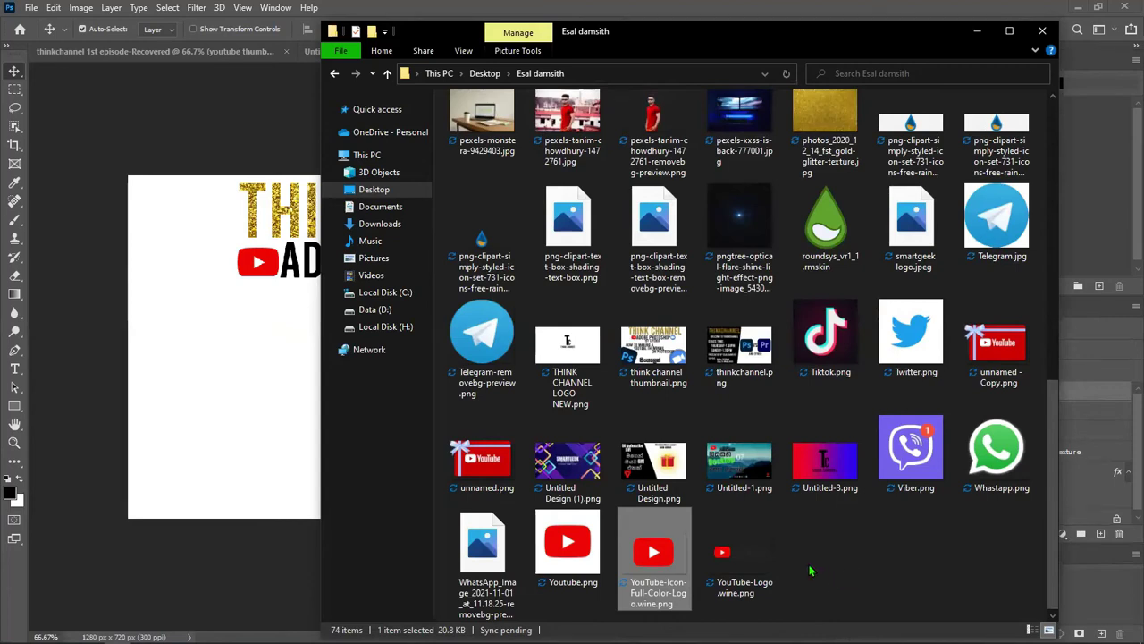
pyautogui.scroll(5, 807, 563)
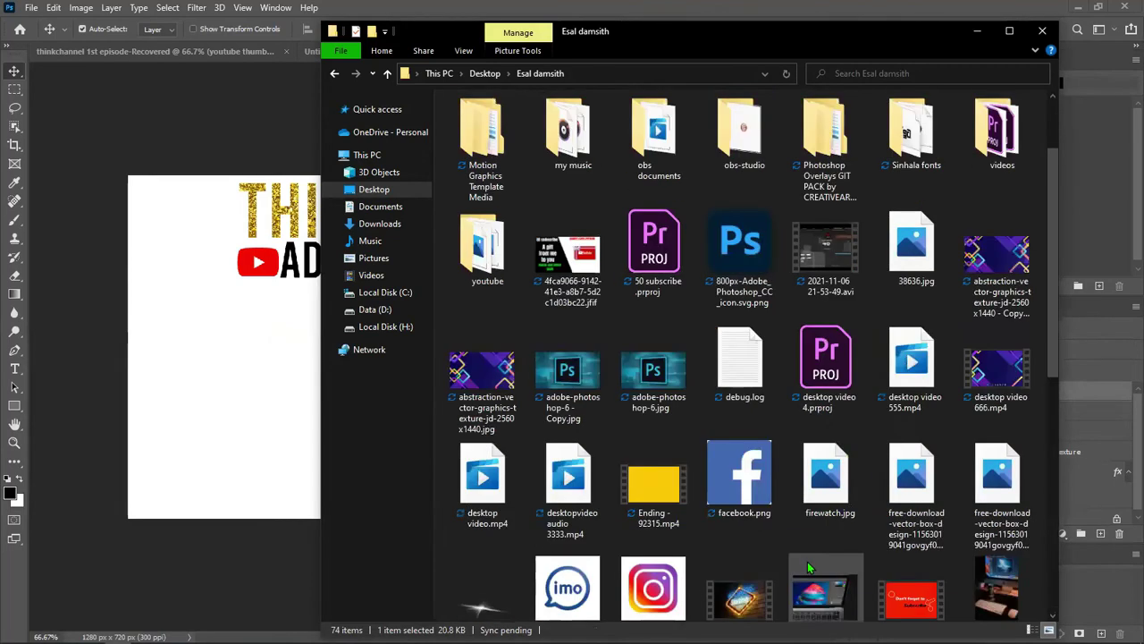
pyautogui.scroll(2, 807, 563)
pyautogui.scroll(-3, 686, 424)
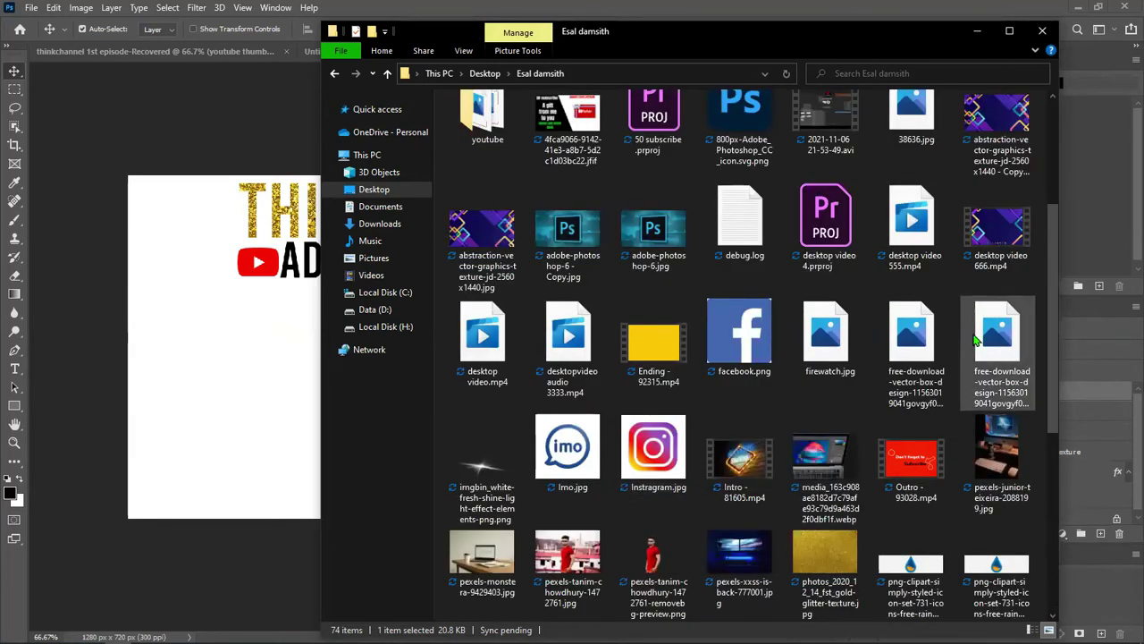
pyautogui.scroll(-3, 976, 340)
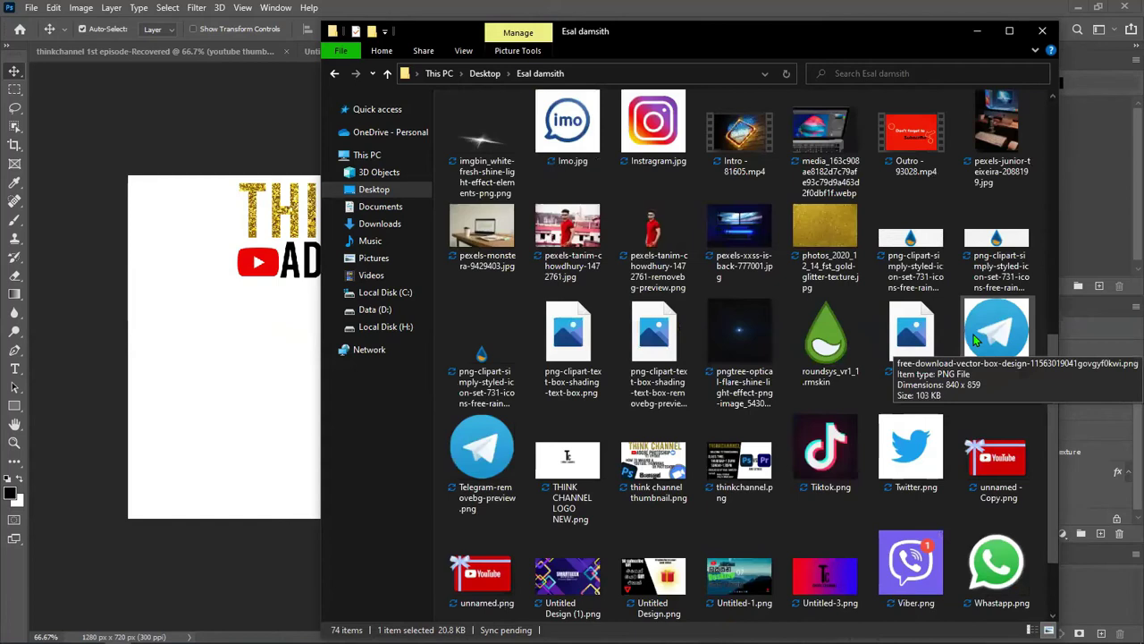
pyautogui.scroll(-1, 977, 340)
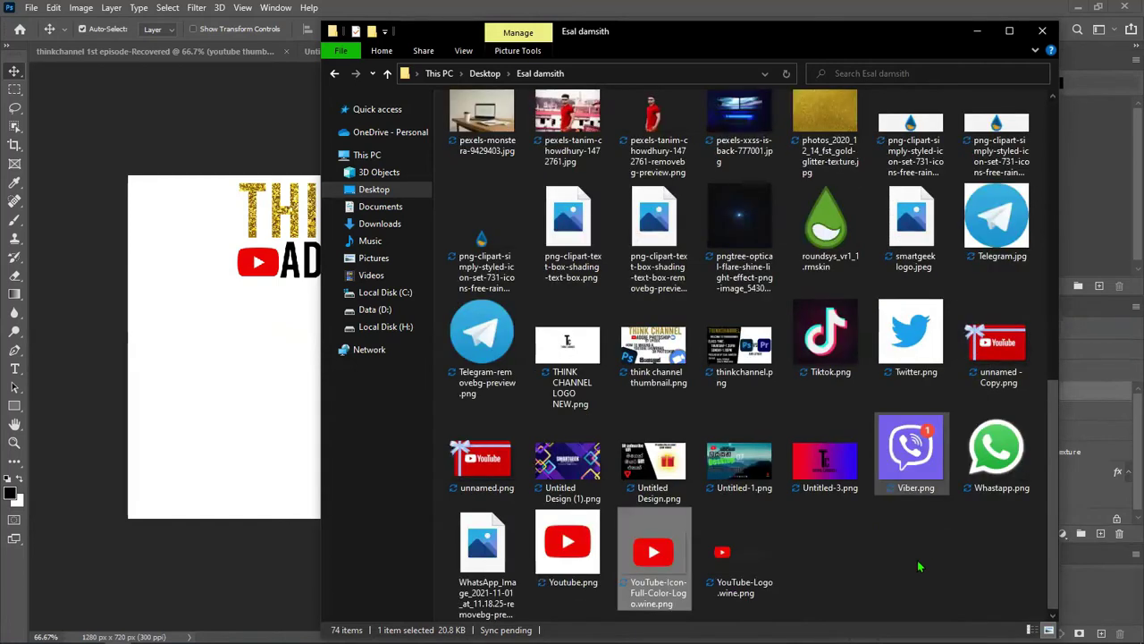
pyautogui.scroll(5, 878, 563)
pyautogui.scroll(2, 879, 563)
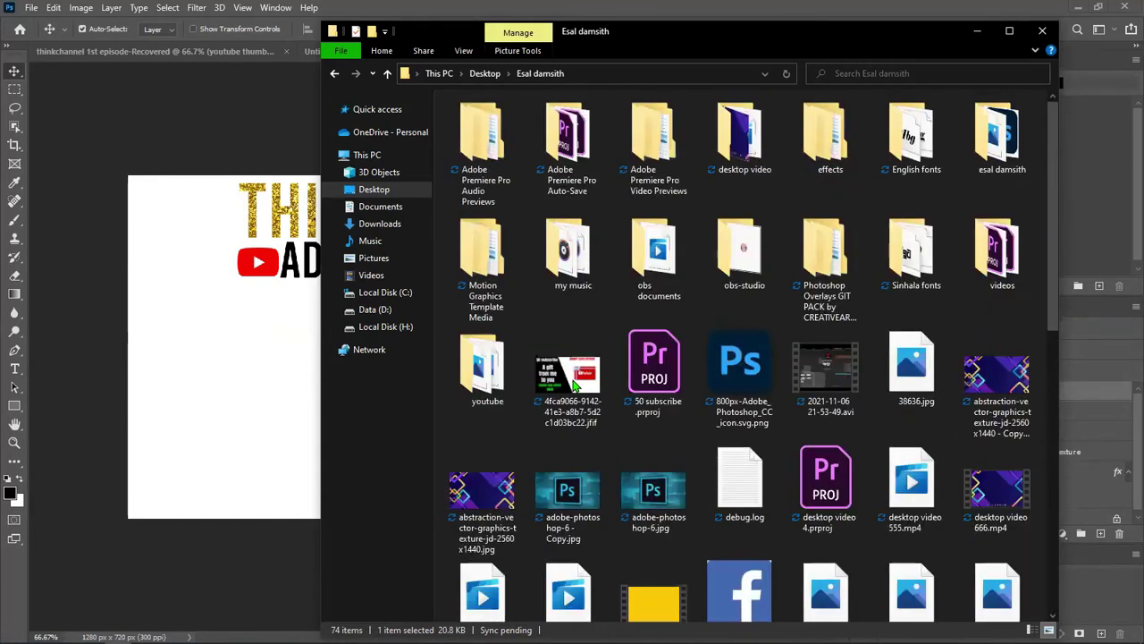
# Step: Open the 'image' file from the Downloads folder in Photoshop
pyautogui.click(386, 230)
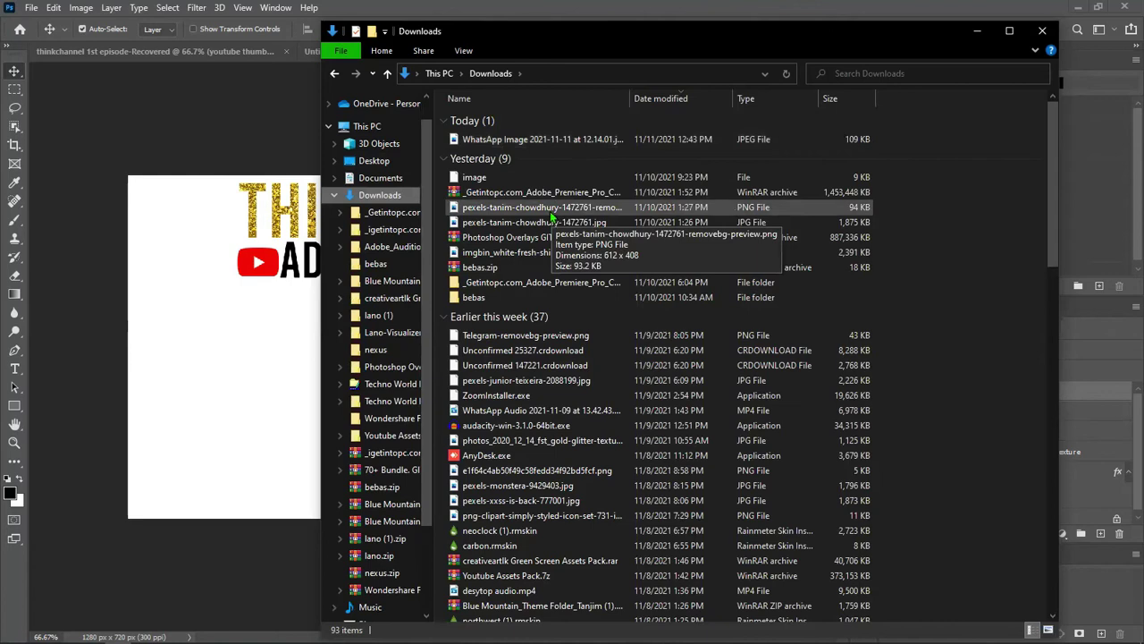
pyautogui.click(552, 182)
pyautogui.doubleClick(552, 182)
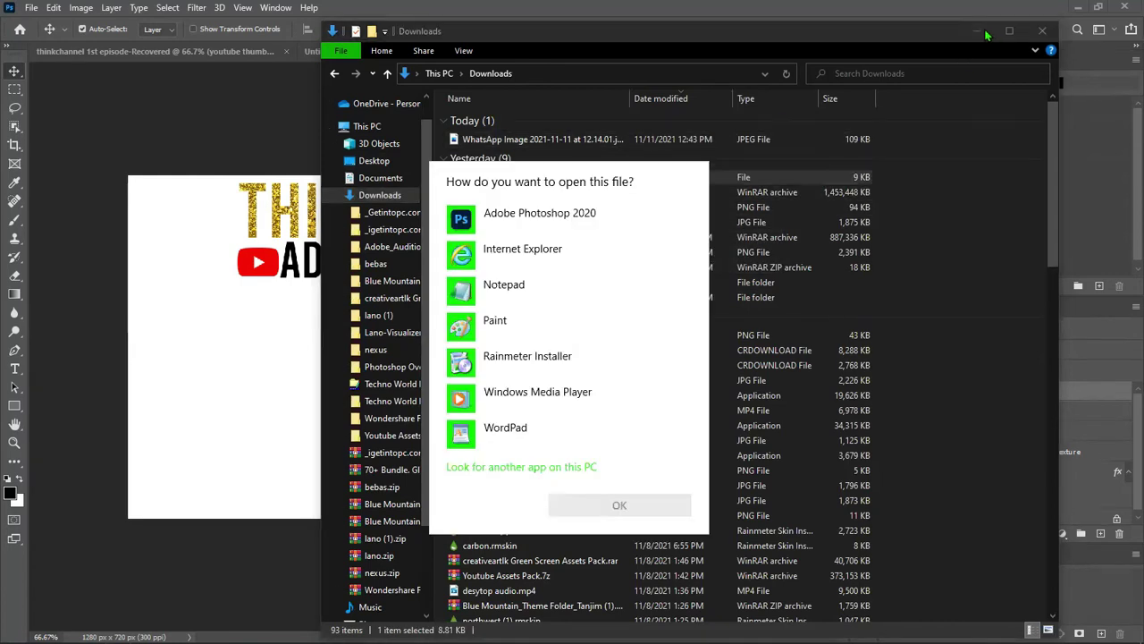
pyautogui.click(609, 203)
# Step: Open the Zoom camera image in Photoshop and close the Downloads folder window
pyautogui.click(626, 506)
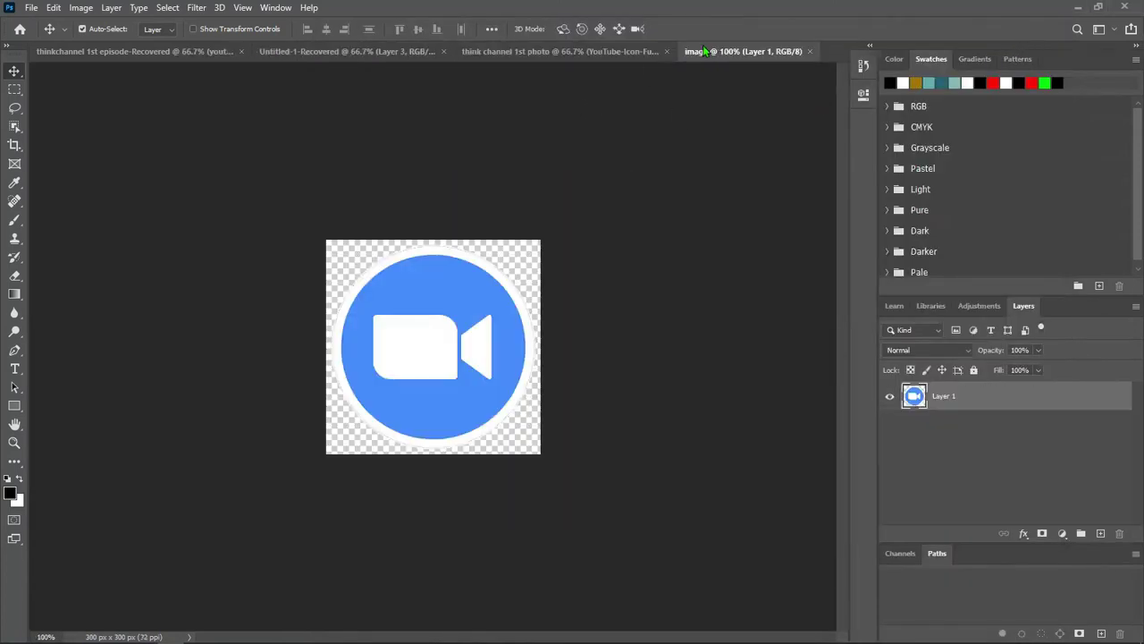
pyautogui.click(532, 51)
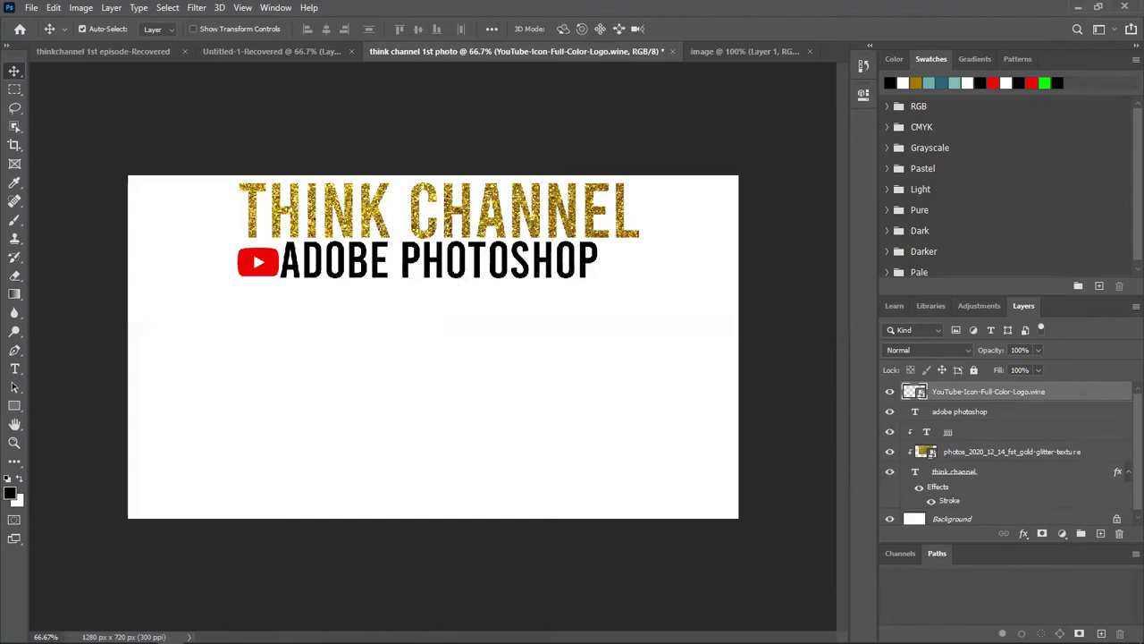
pyautogui.click(118, 633)
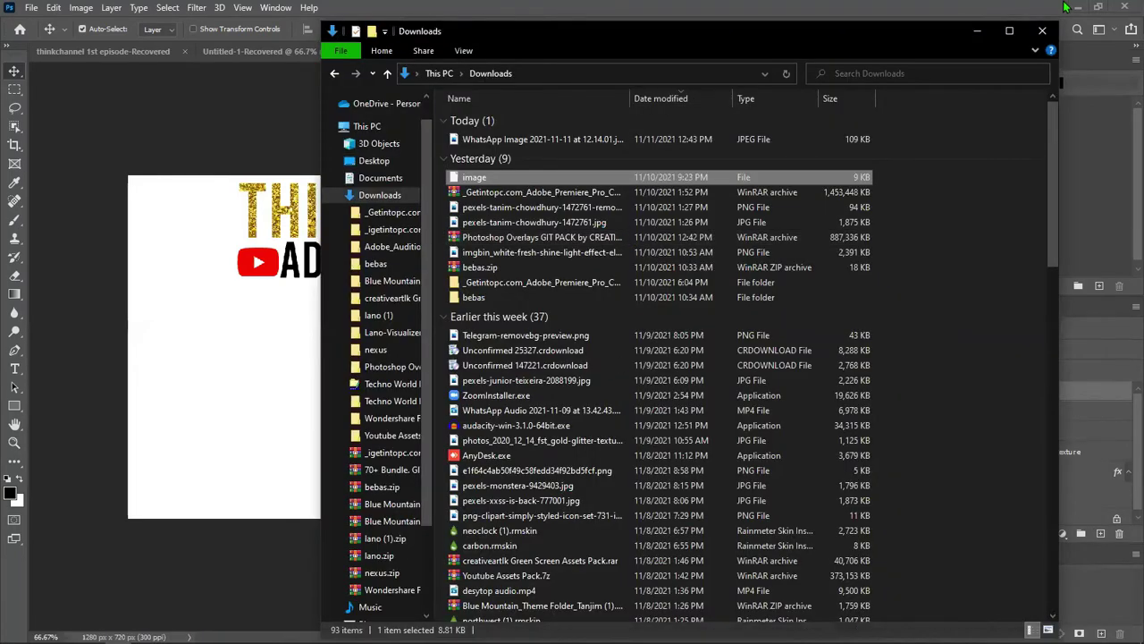
pyautogui.click(1042, 30)
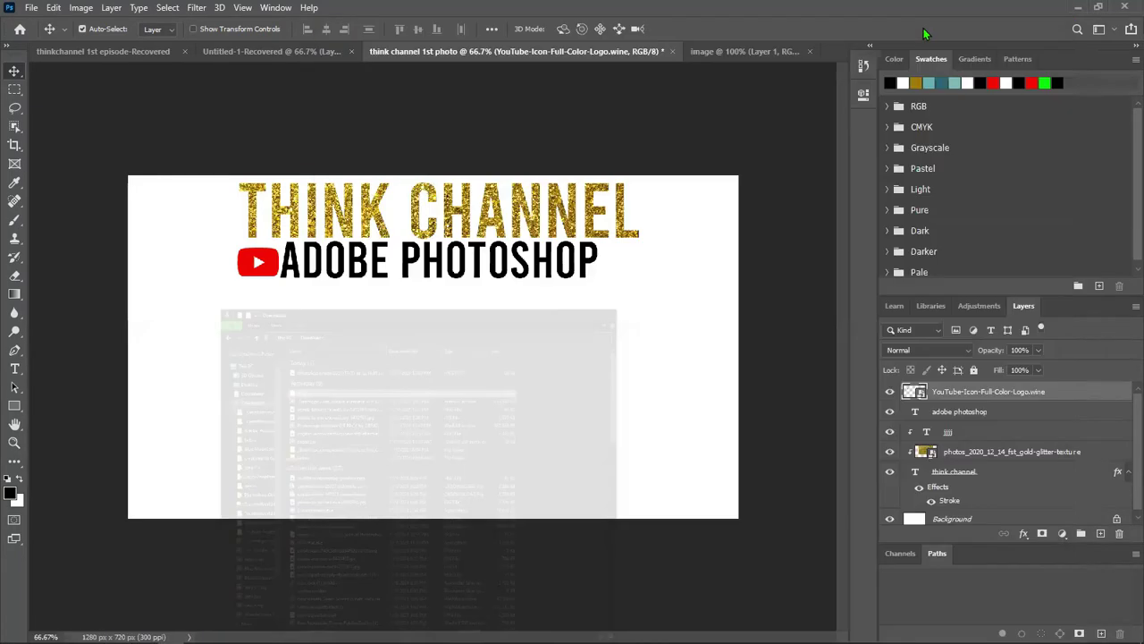
pyautogui.click(31, 9)
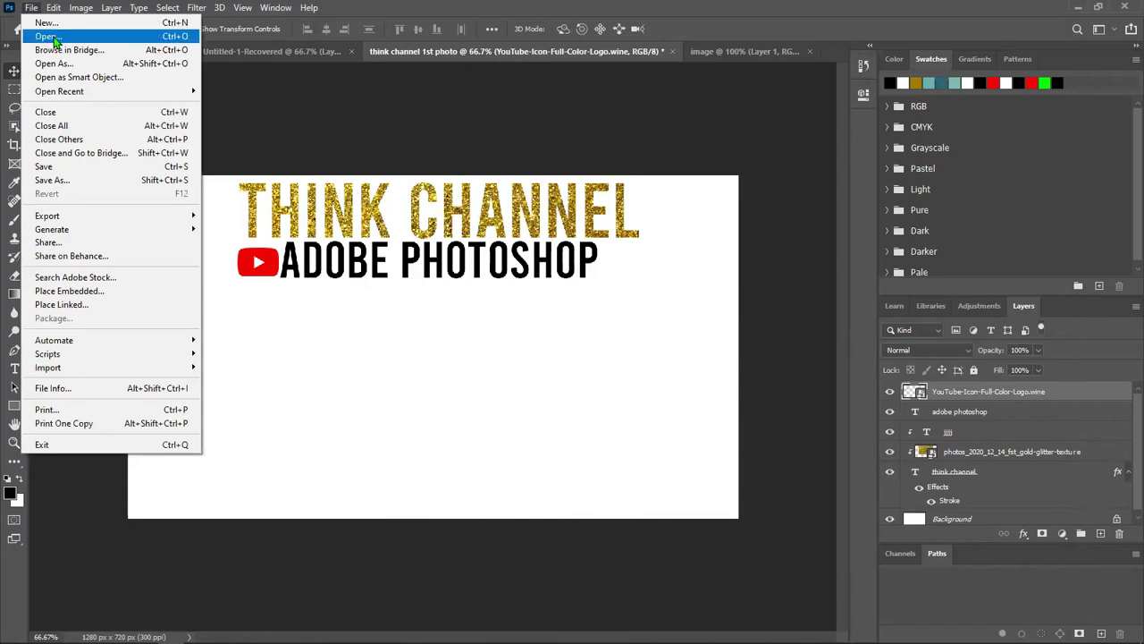
pyautogui.click(54, 37)
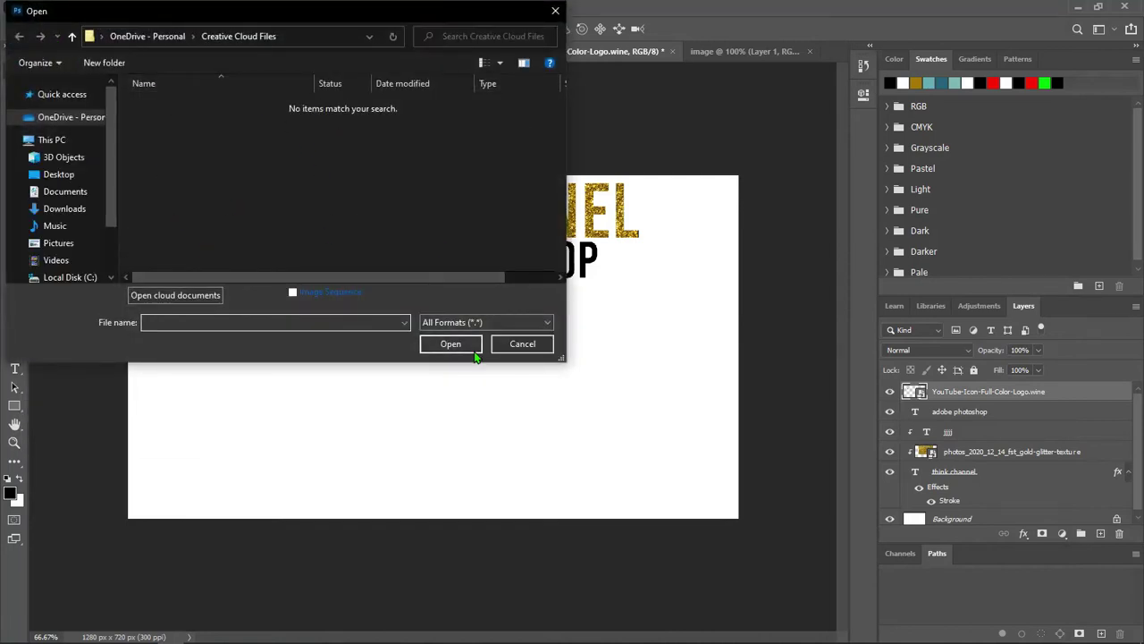
pyautogui.click(515, 346)
# Step: Switch between the Zoom icon and THINK CHANNEL thumbnail documents
pyautogui.click(709, 56)
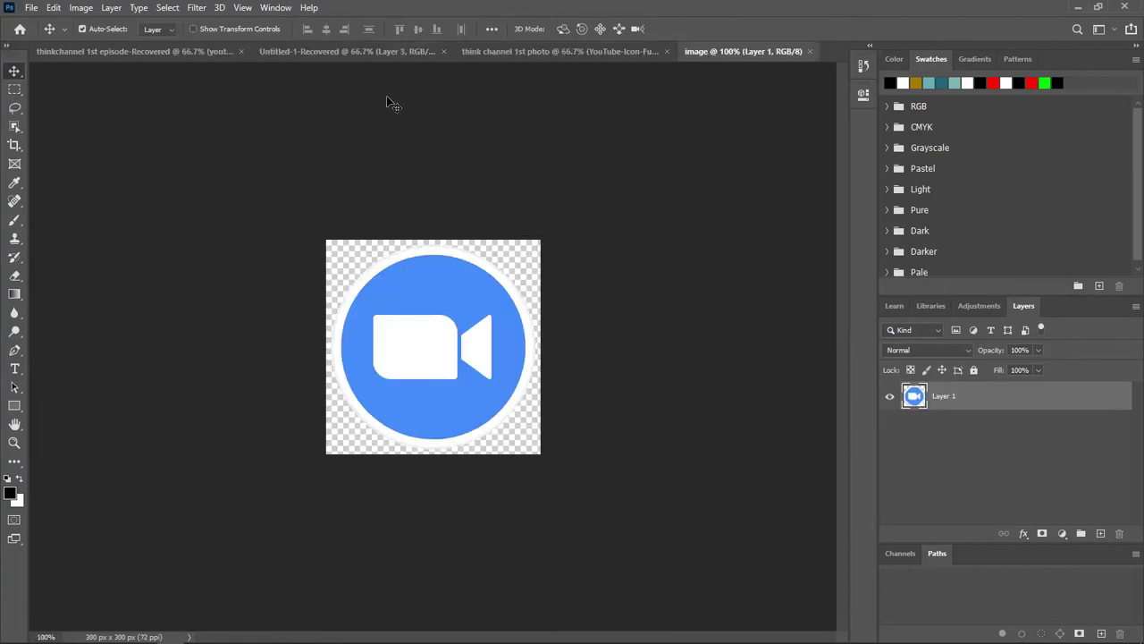
pyautogui.click(342, 48)
pyautogui.click(519, 50)
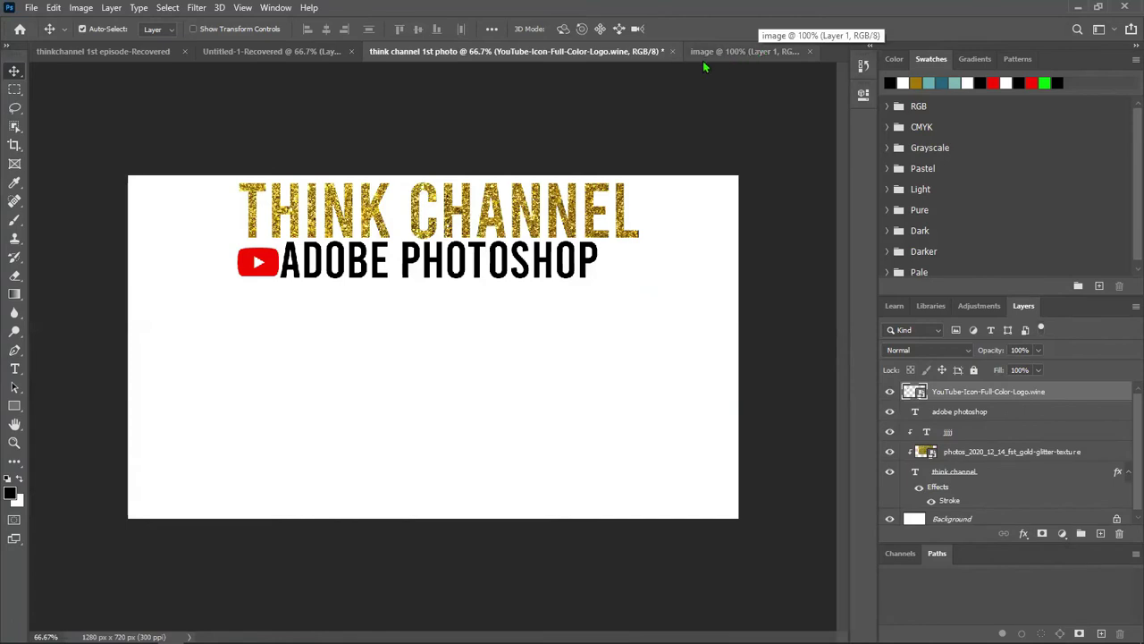
pyautogui.click(728, 51)
pyautogui.click(620, 54)
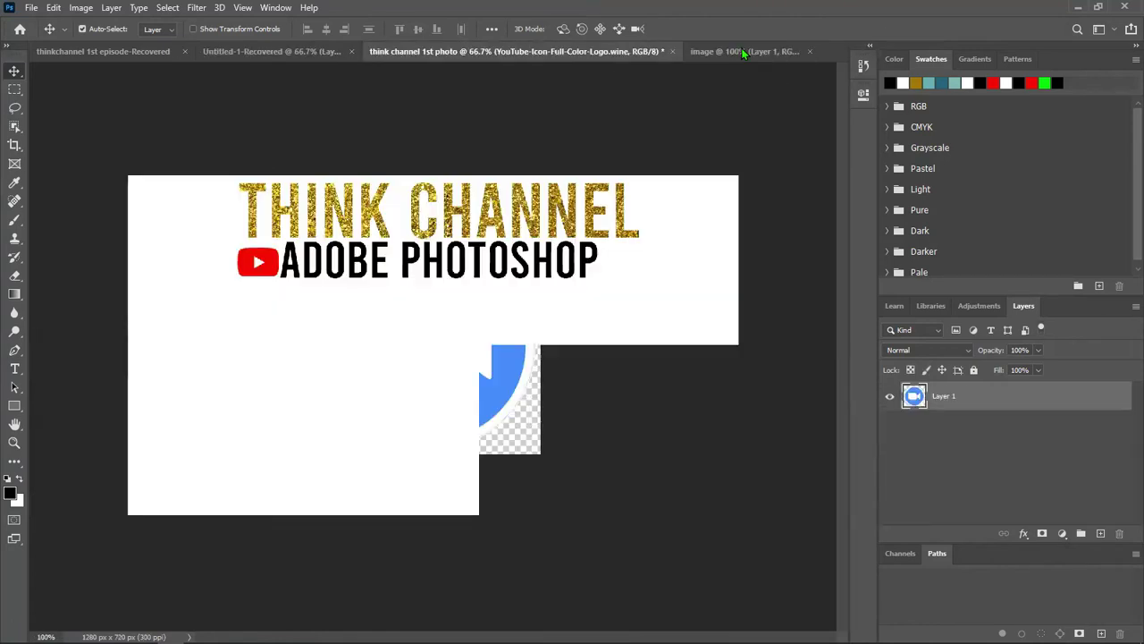
pyautogui.click(741, 51)
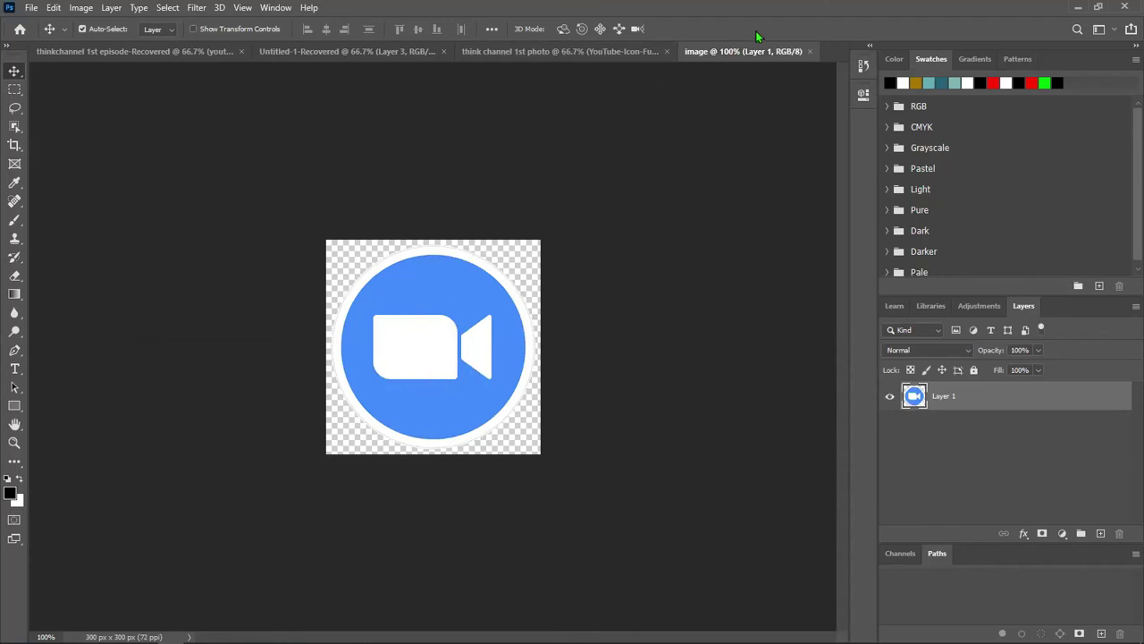
pyautogui.click(619, 53)
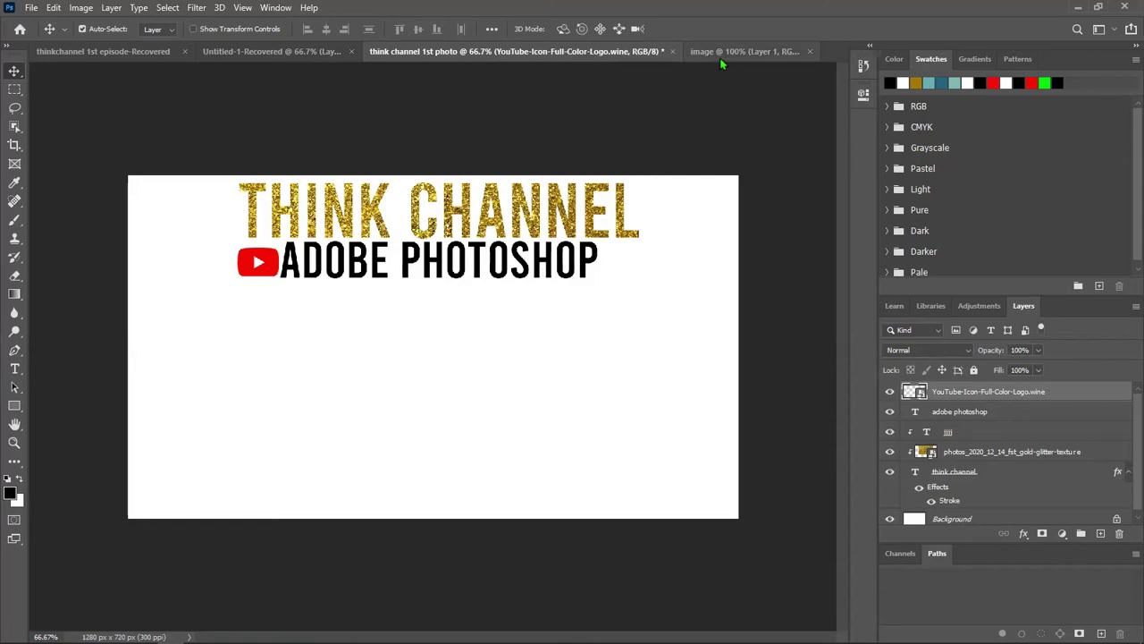
# Step: Drag the Zoom camera icon onto the thumbnail below the titles and nudge it slightly left
pyautogui.moveTo(719, 56)
pyautogui.mouseDown()
pyautogui.moveTo(743, 108)
pyautogui.moveTo(806, 127)
pyautogui.mouseUp()
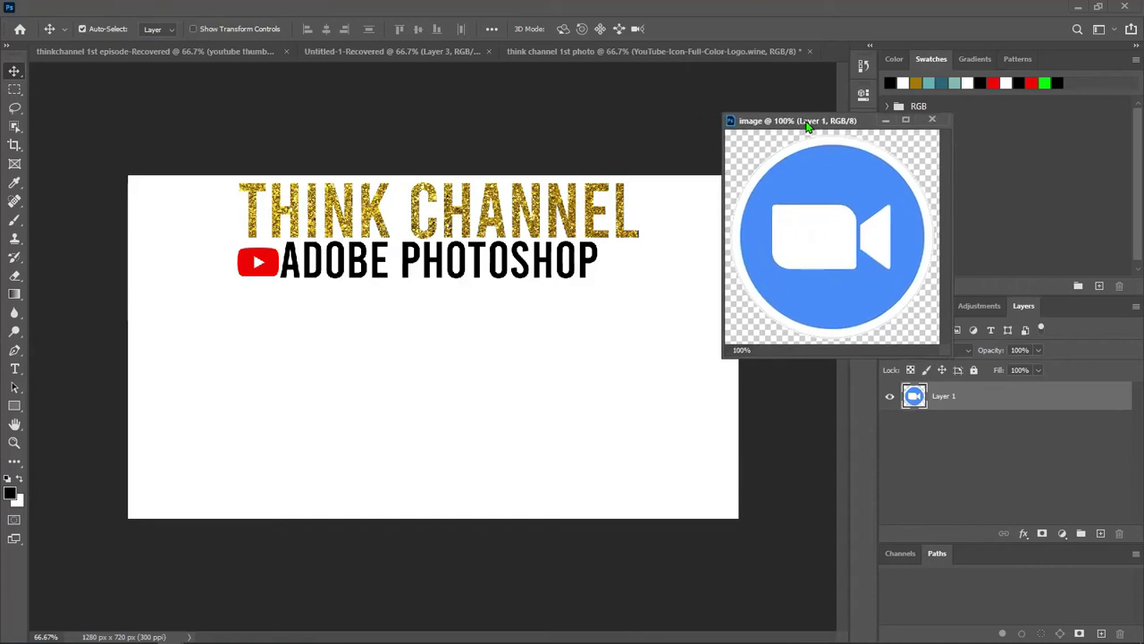
pyautogui.moveTo(850, 228)
pyautogui.mouseDown()
pyautogui.moveTo(872, 235)
pyautogui.moveTo(530, 380)
pyautogui.mouseUp()
pyautogui.click(888, 120)
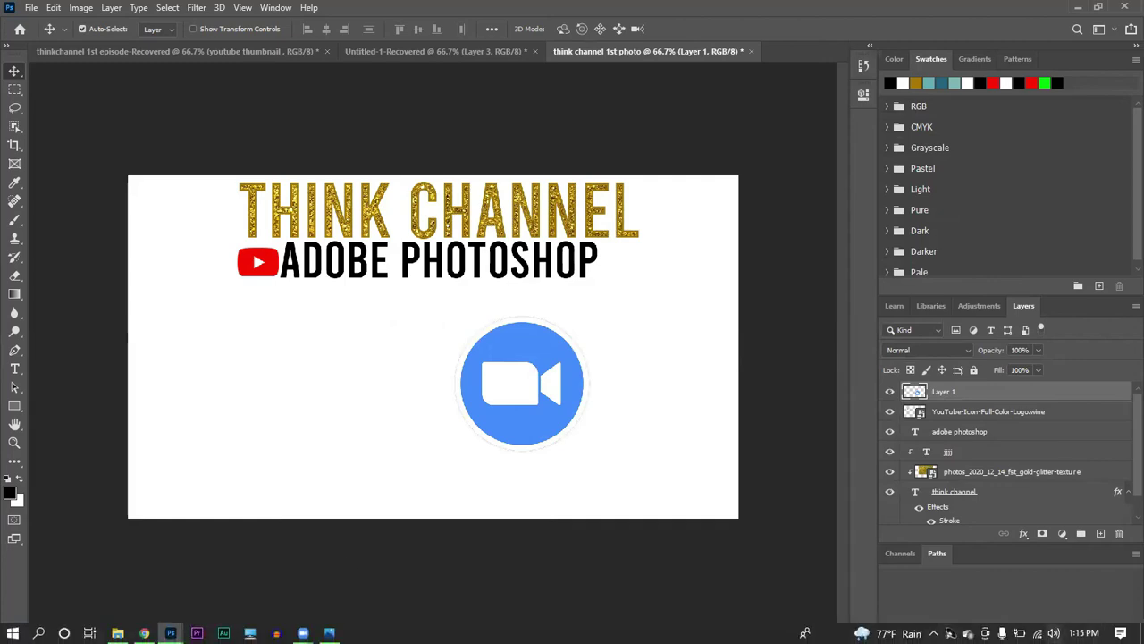
pyautogui.press('XF86AudioLowerVolume')
pyautogui.press('XF86AudioLowerVolume')
pyautogui.press('XF86AudioLowerVolume')
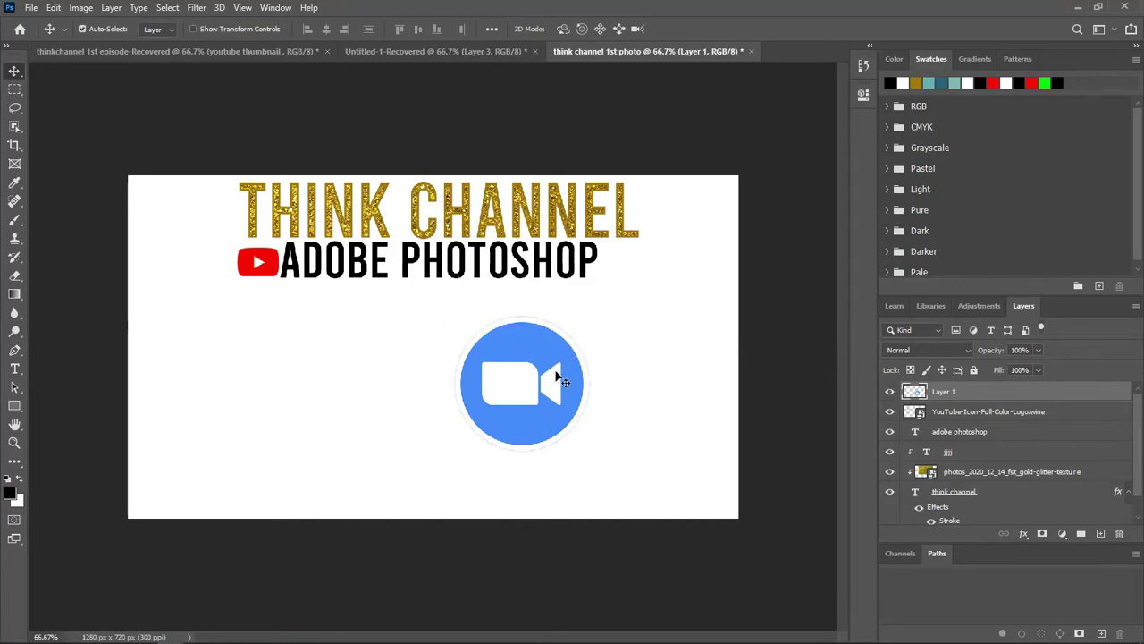
pyautogui.moveTo(555, 379); pyautogui.dragTo(534, 379)
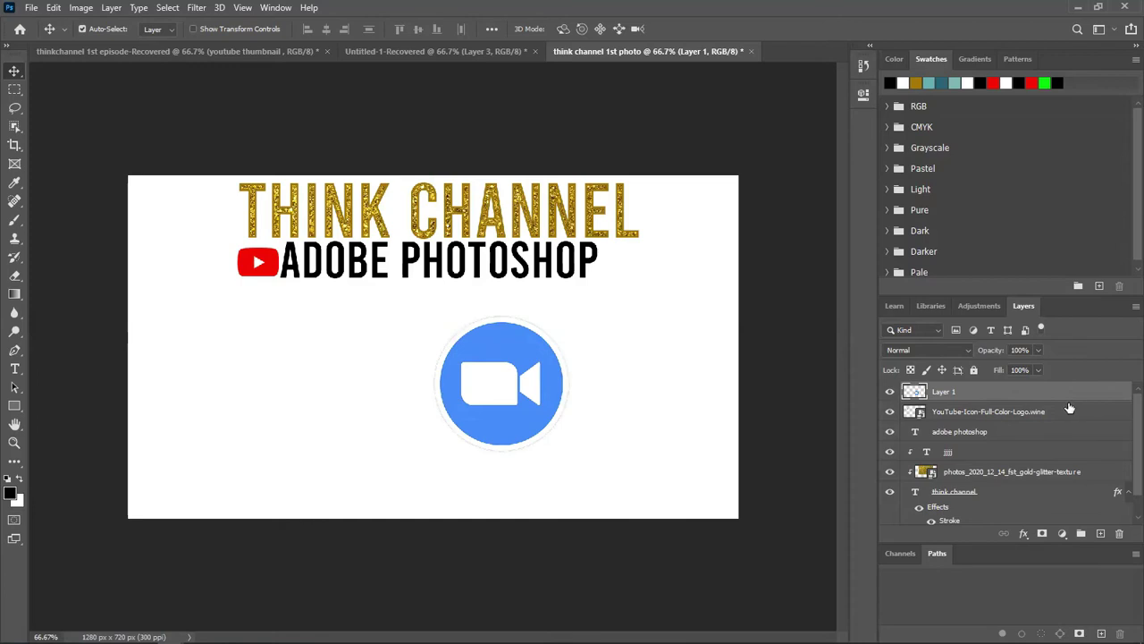
# Step: Scale the camera icon to 96 px beside ADOBE PHOTOSHOP, then view the reference thumbnail
pyautogui.hotkey('ctrl', 't')
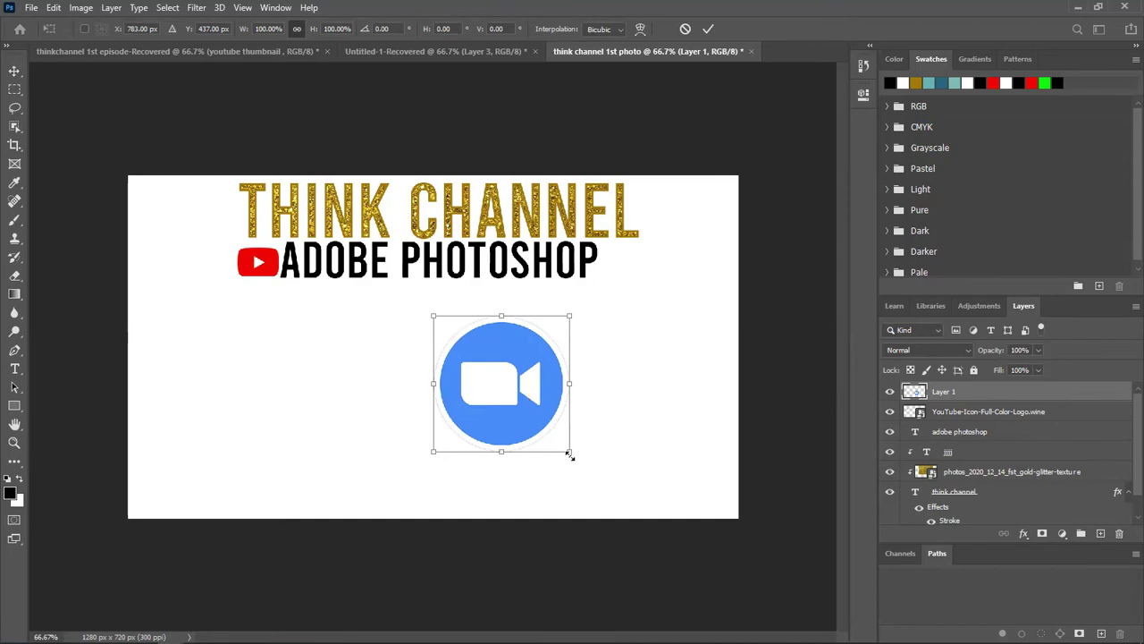
pyautogui.moveTo(570, 450); pyautogui.dragTo(480, 354)
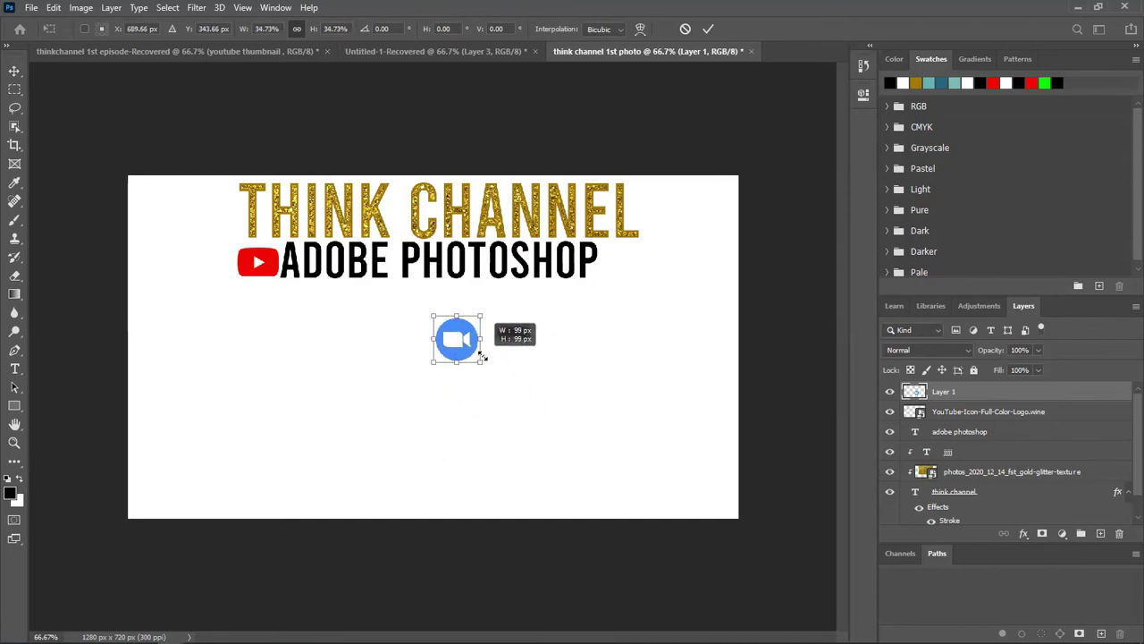
pyautogui.moveTo(456, 337)
pyautogui.mouseDown()
pyautogui.moveTo(640, 268)
pyautogui.moveTo(627, 266)
pyautogui.mouseUp()
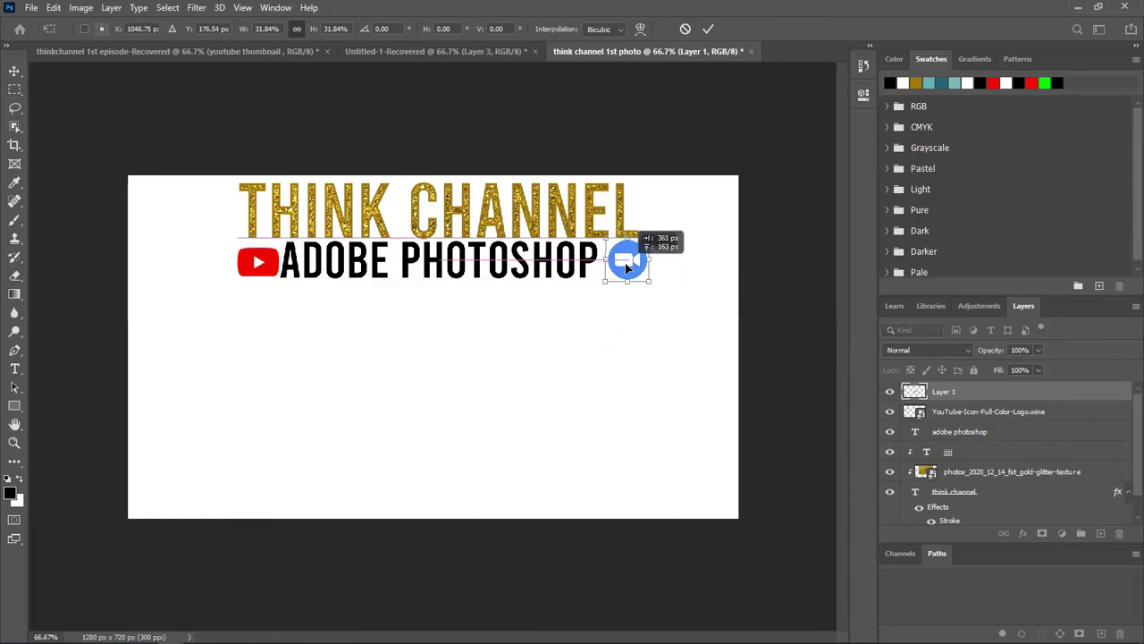
pyautogui.press('Return')
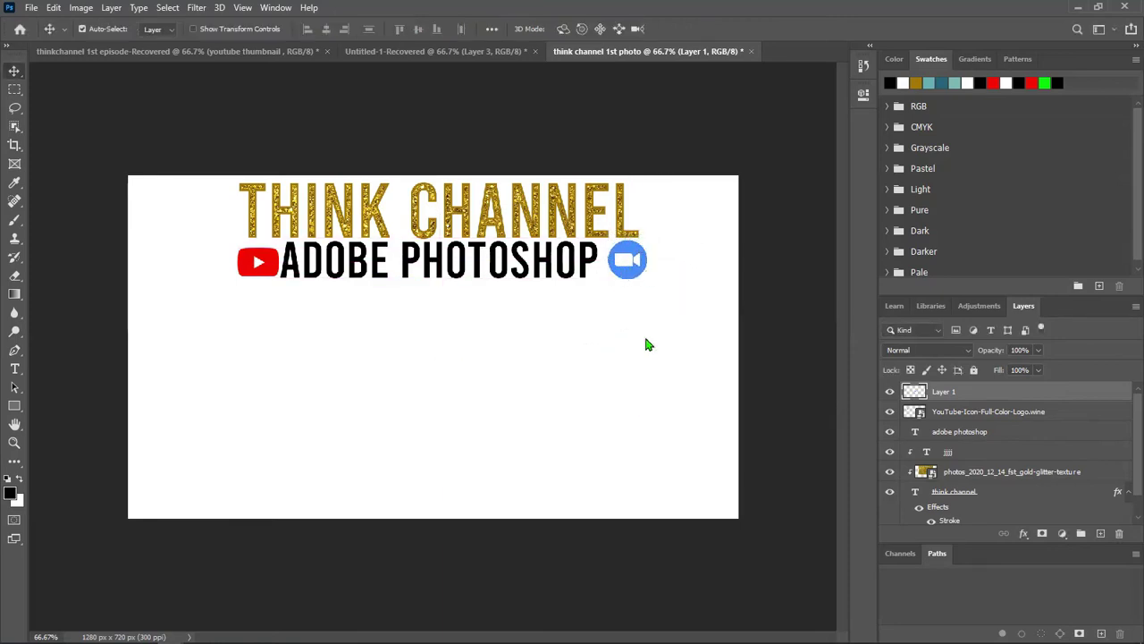
pyautogui.moveTo(572, 633)
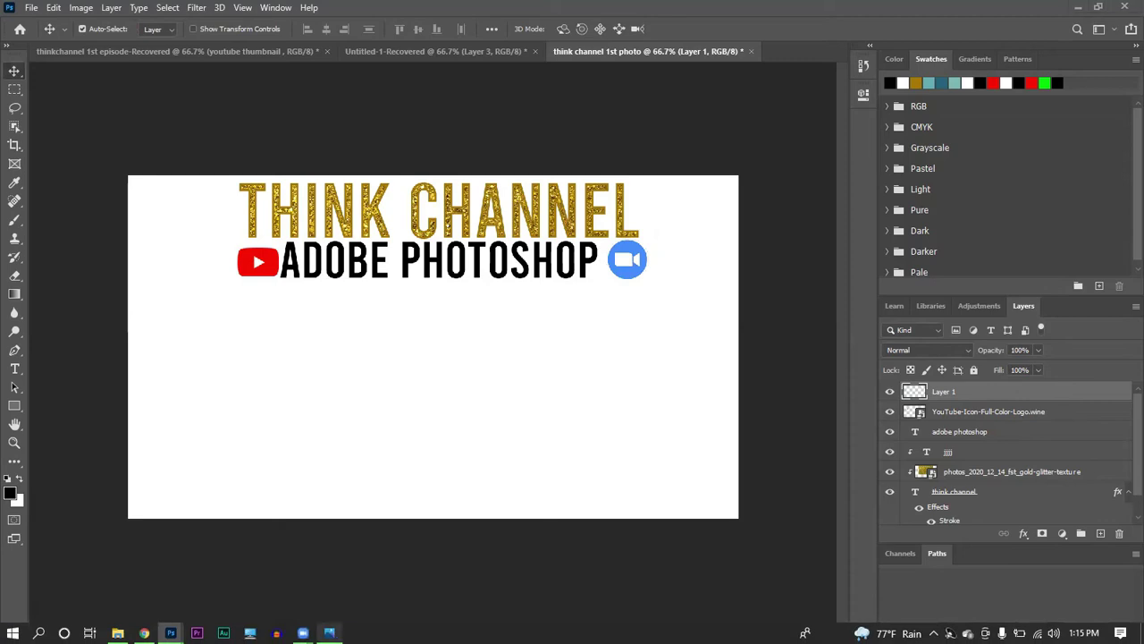
pyautogui.click(329, 632)
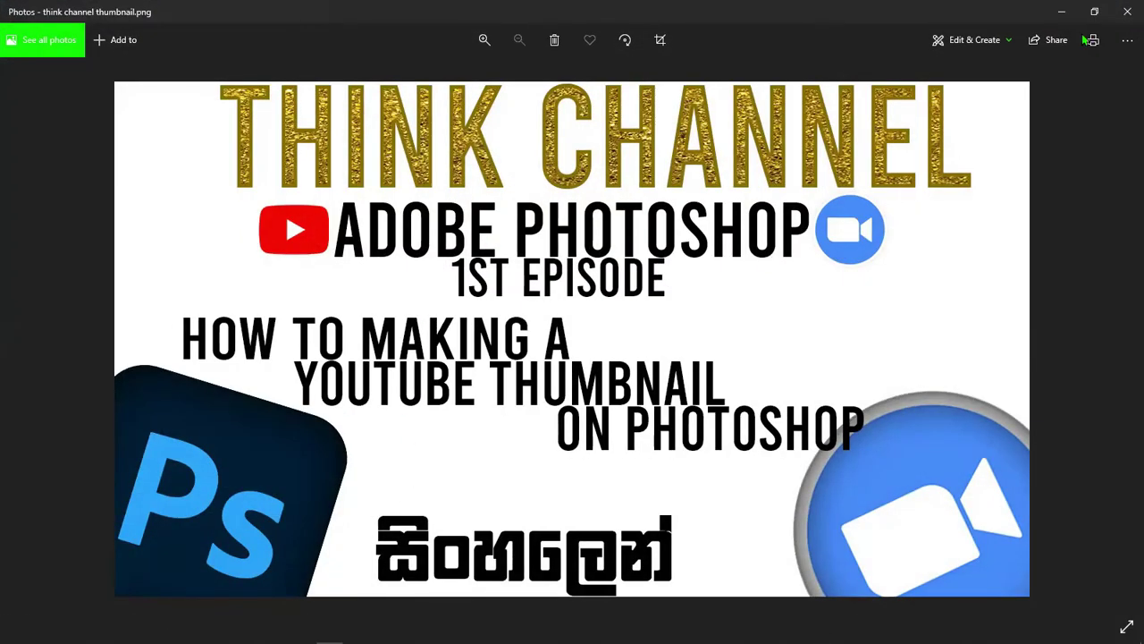
# Step: Type a new '1ST EPISODE' text line below the ADOBE PHOTOSHOP subtitle
pyautogui.click(1073, 10)
pyautogui.click(25, 367)
pyautogui.click(265, 356)
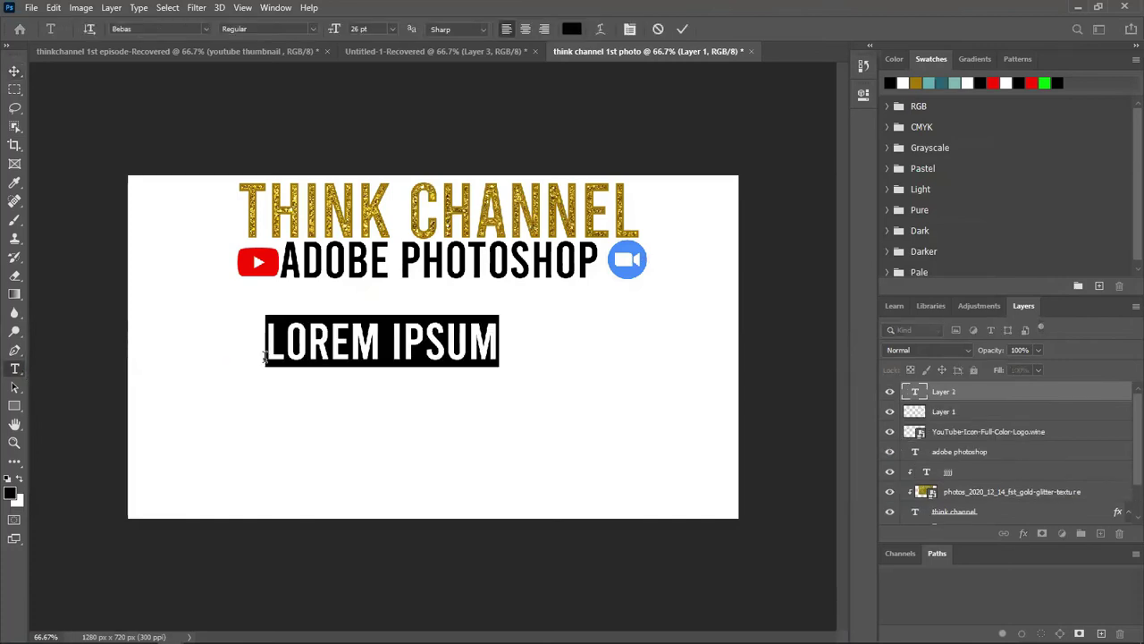
pyautogui.write('1ST')
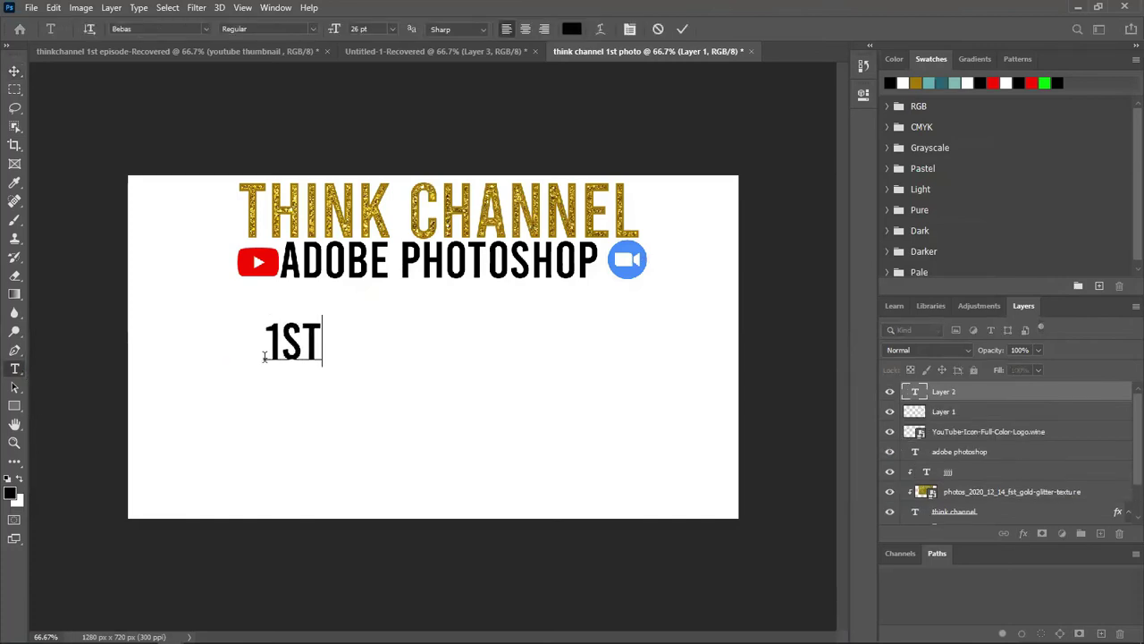
pyautogui.write(' EPIS')
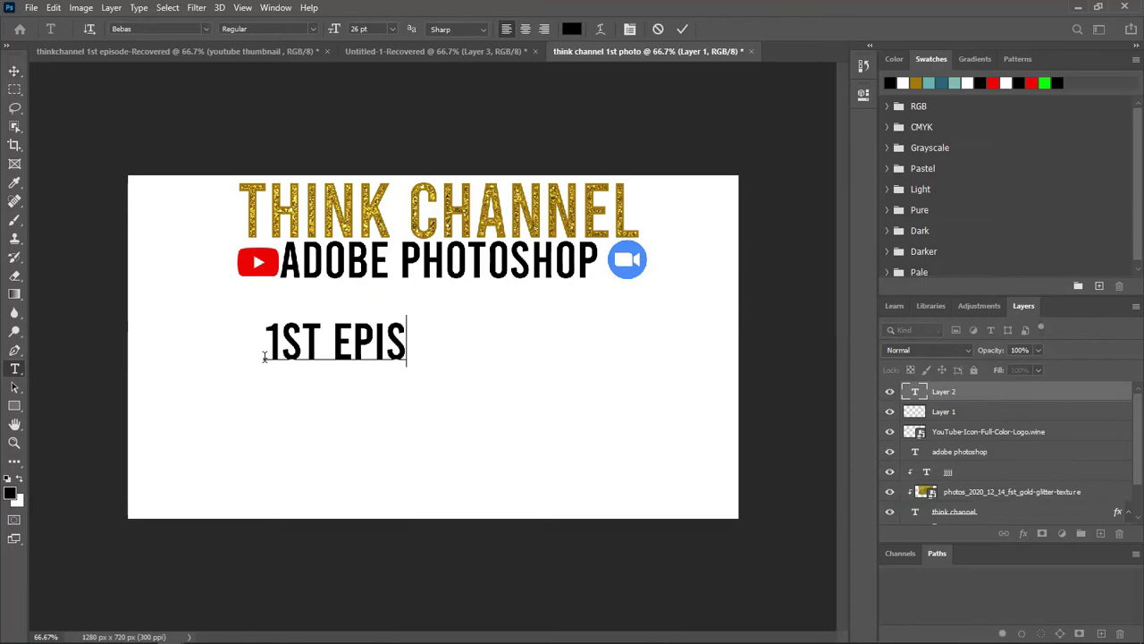
pyautogui.write('ODE')
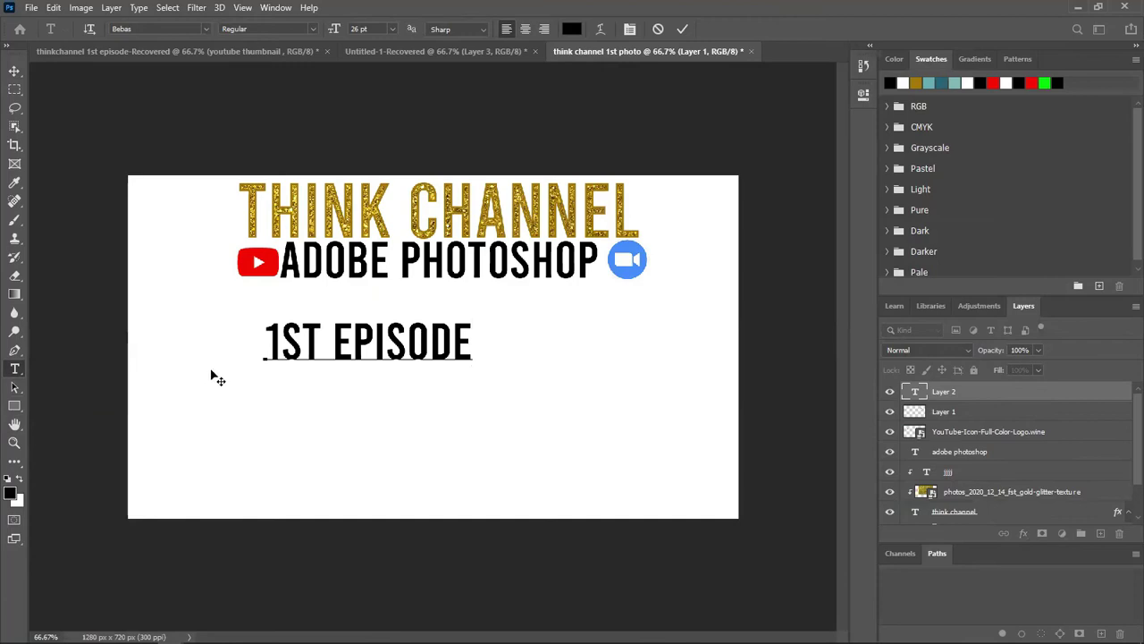
# Step: Move the 1ST EPISODE text up beneath ADOBE PHOTOSHOP
pyautogui.click(14, 70)
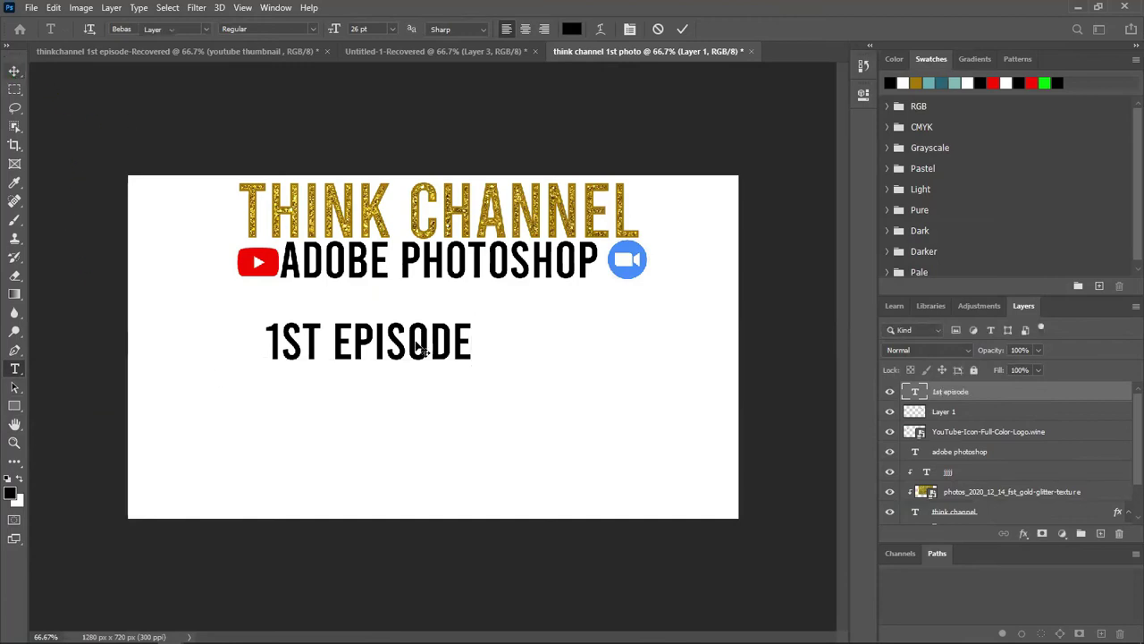
pyautogui.moveTo(418, 342)
pyautogui.mouseDown()
pyautogui.moveTo(442, 332)
pyautogui.moveTo(455, 307)
pyautogui.mouseUp()
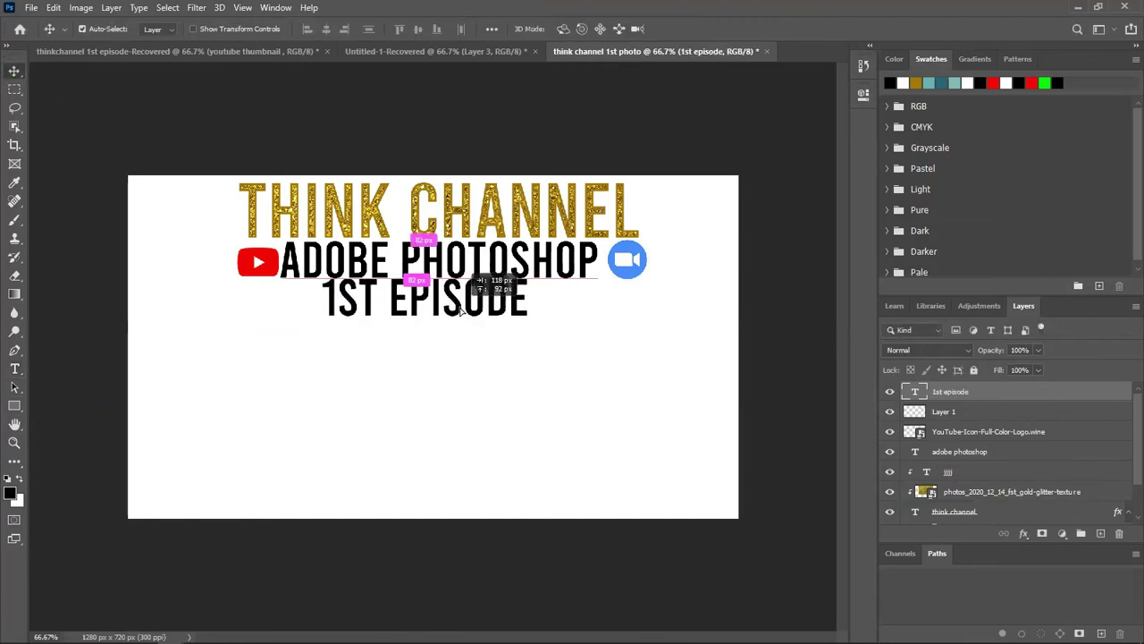
pyautogui.moveTo(456, 307); pyautogui.dragTo(459, 309)
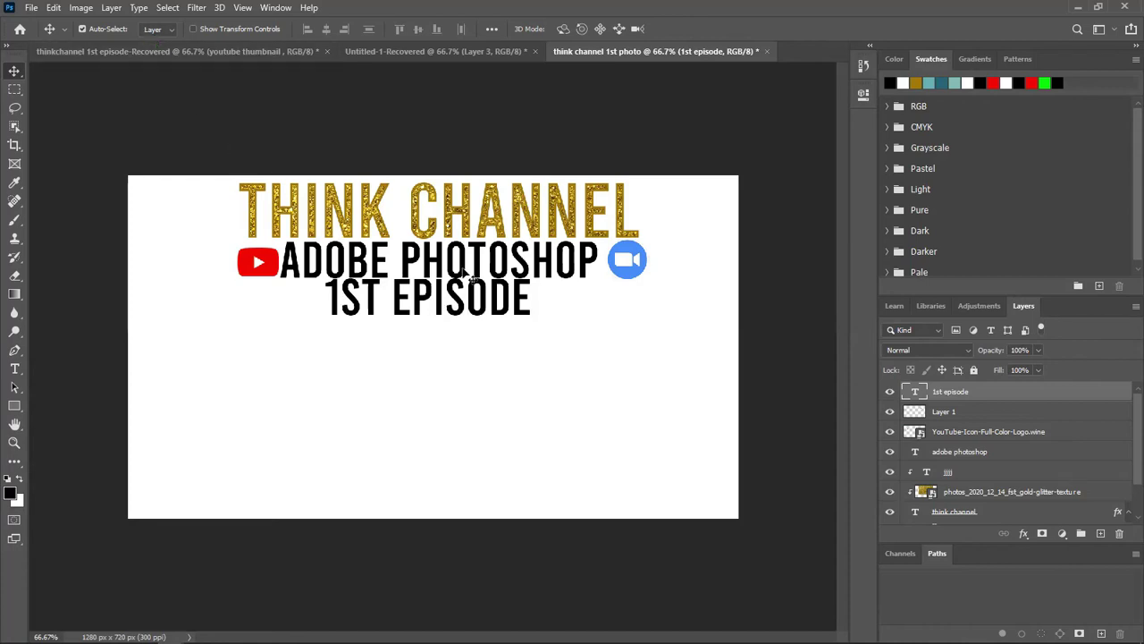
pyautogui.moveTo(477, 305); pyautogui.dragTo(474, 306)
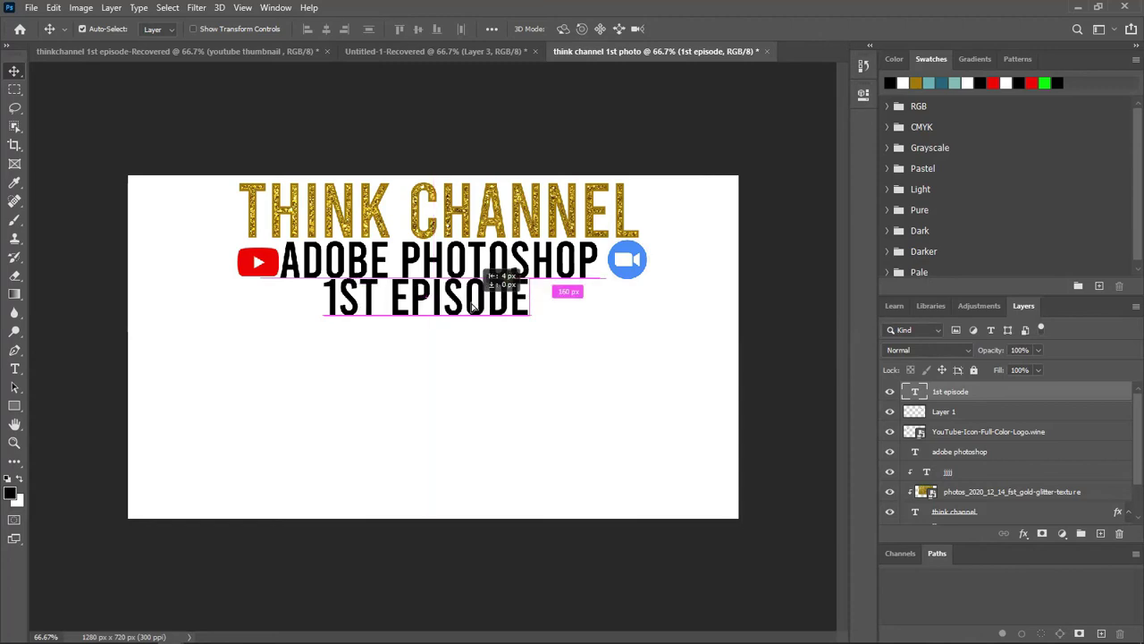
# Step: Reduce 1ST EPISODE to 25 pt and center it beneath ADOBE PHOTOSHOP
pyautogui.doubleClick(473, 306)
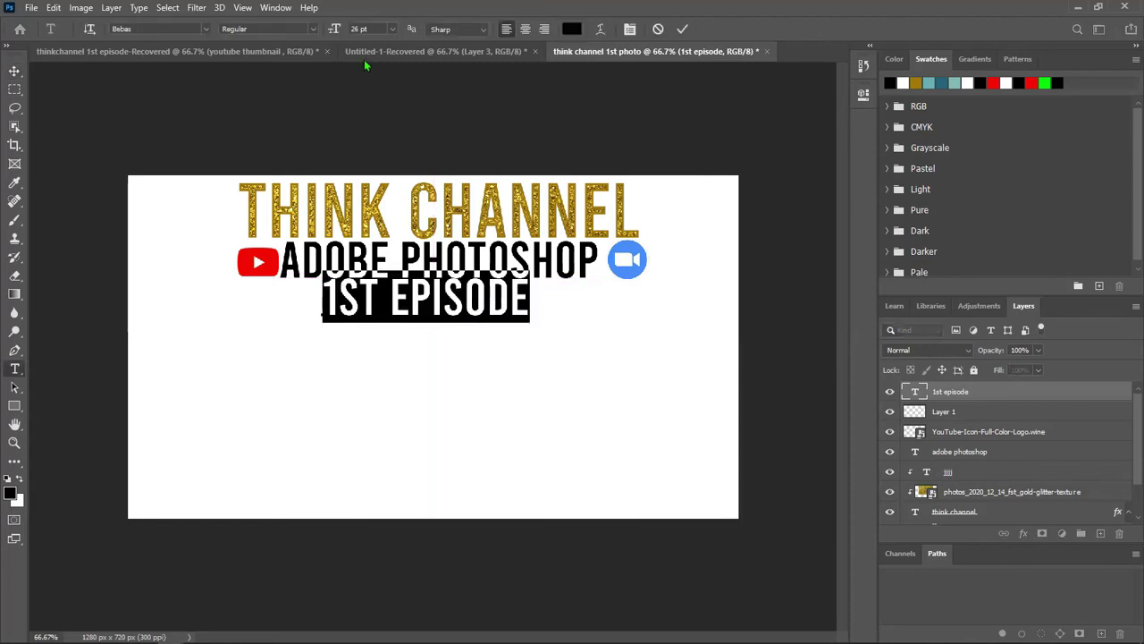
pyautogui.moveTo(333, 28); pyautogui.dragTo(330, 30)
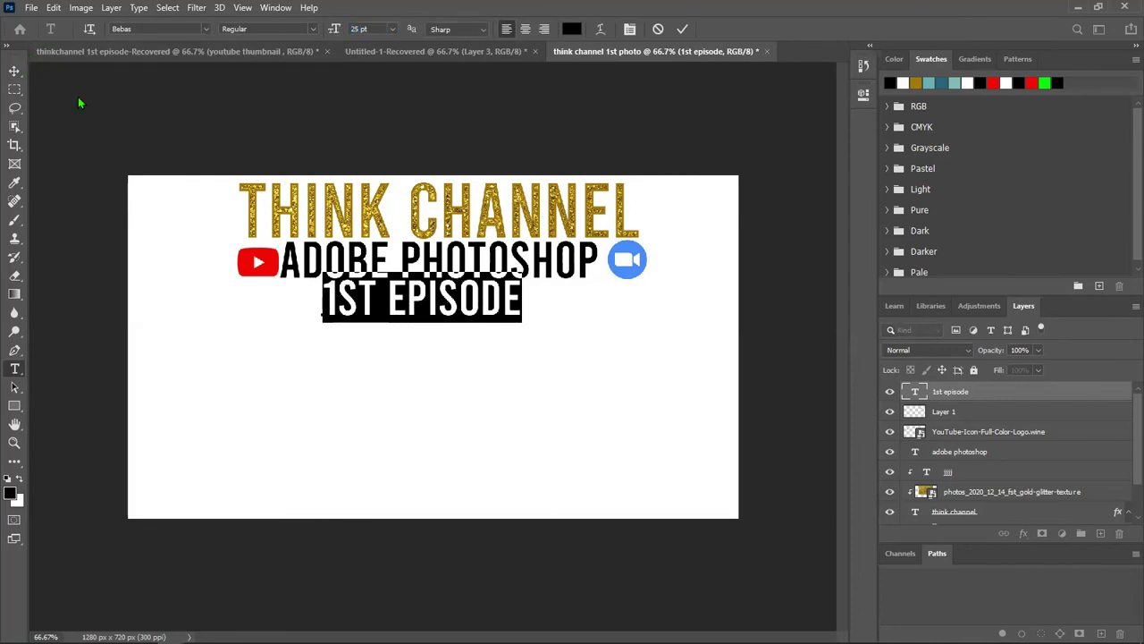
pyautogui.click(14, 71)
pyautogui.moveTo(398, 299); pyautogui.dragTo(465, 294)
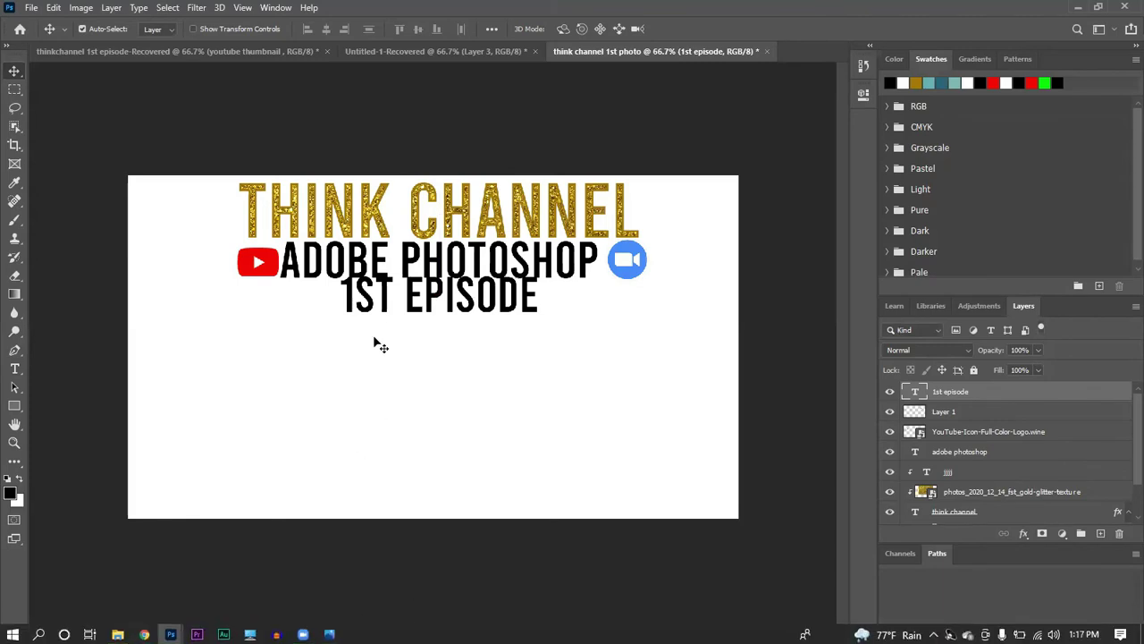
pyautogui.moveTo(426, 303); pyautogui.dragTo(414, 300)
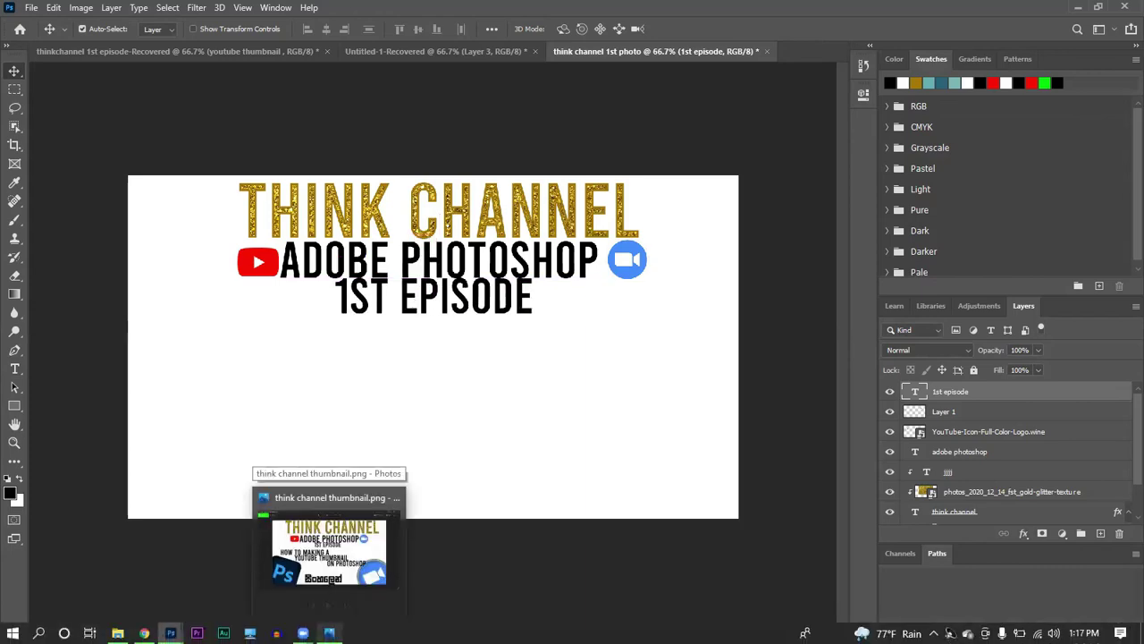
pyautogui.click(329, 633)
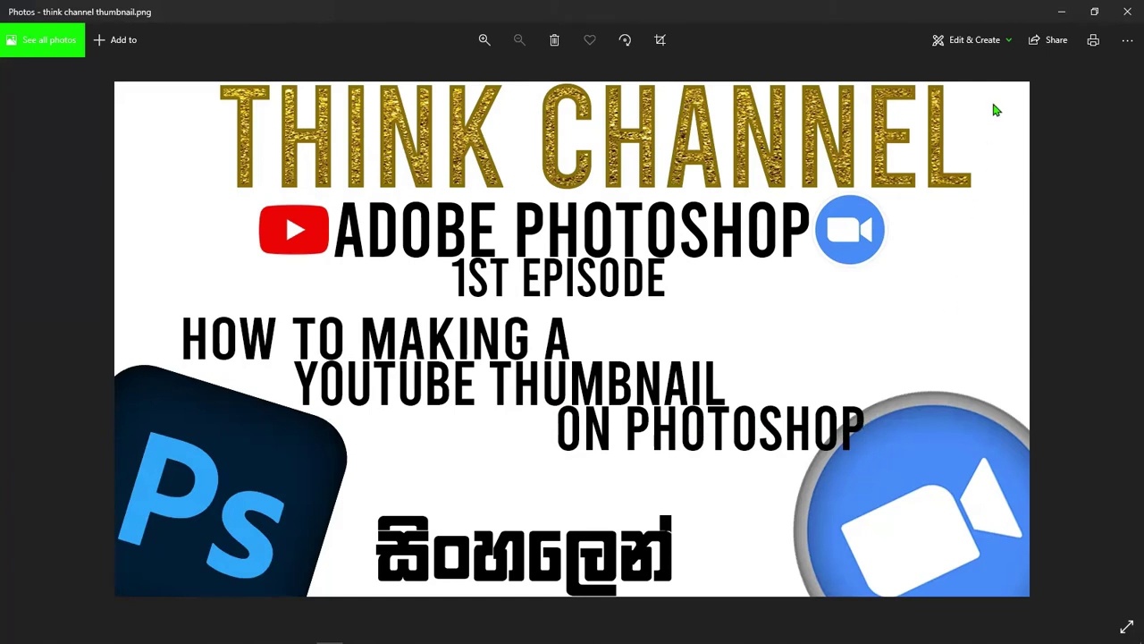
pyautogui.click(1061, 11)
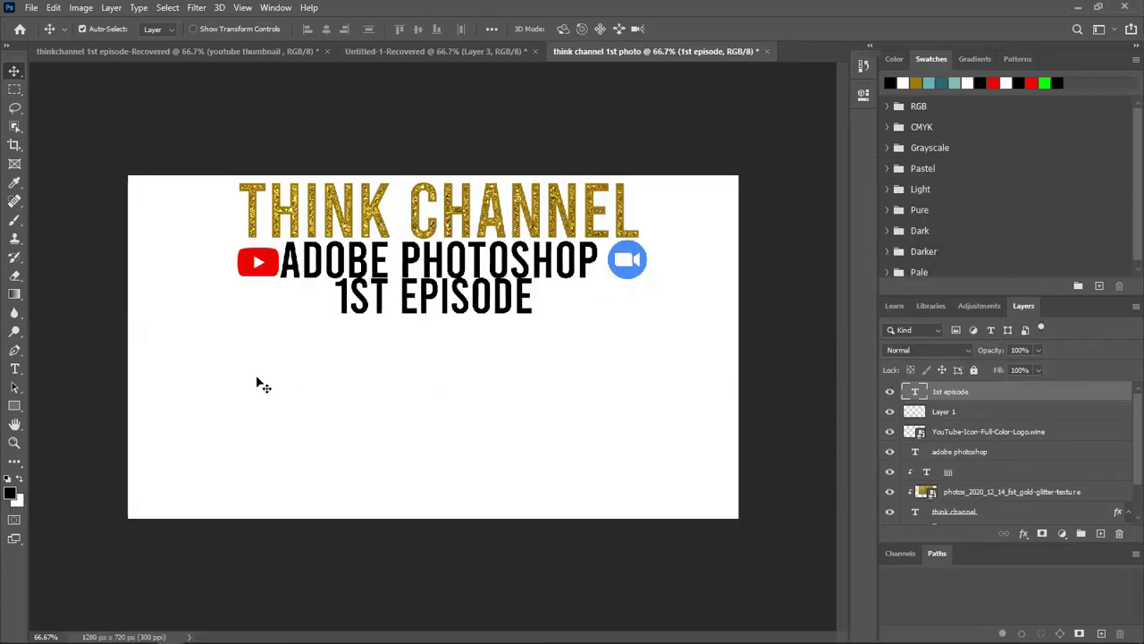
# Step: Add a LOREM IPSUM placeholder text line below 1ST EPISODE
pyautogui.click(14, 368)
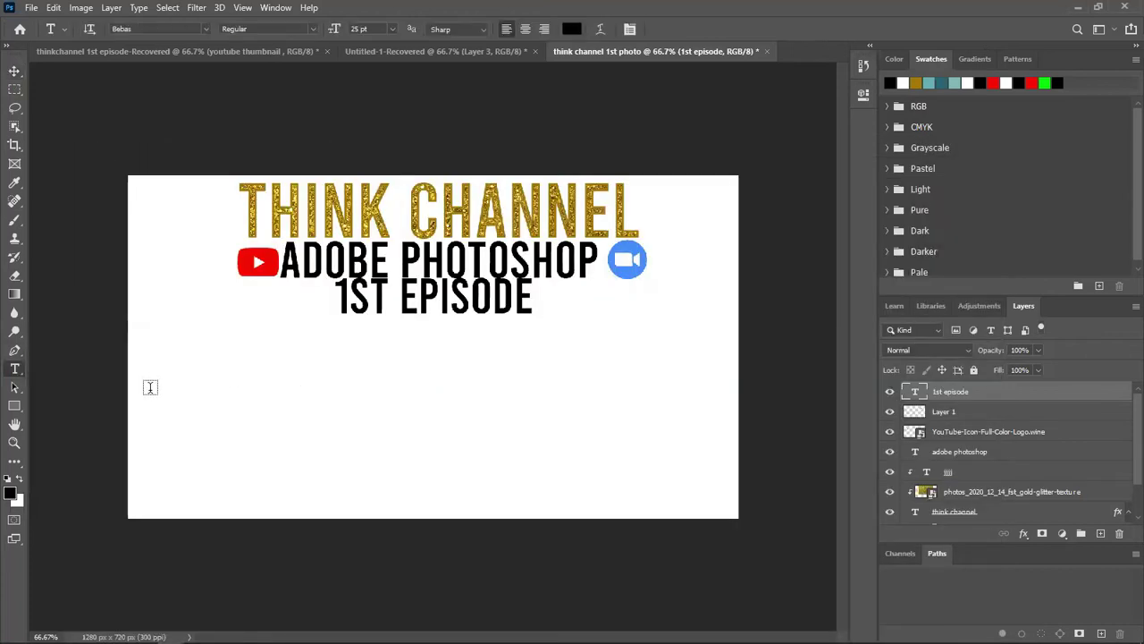
pyautogui.click(150, 386)
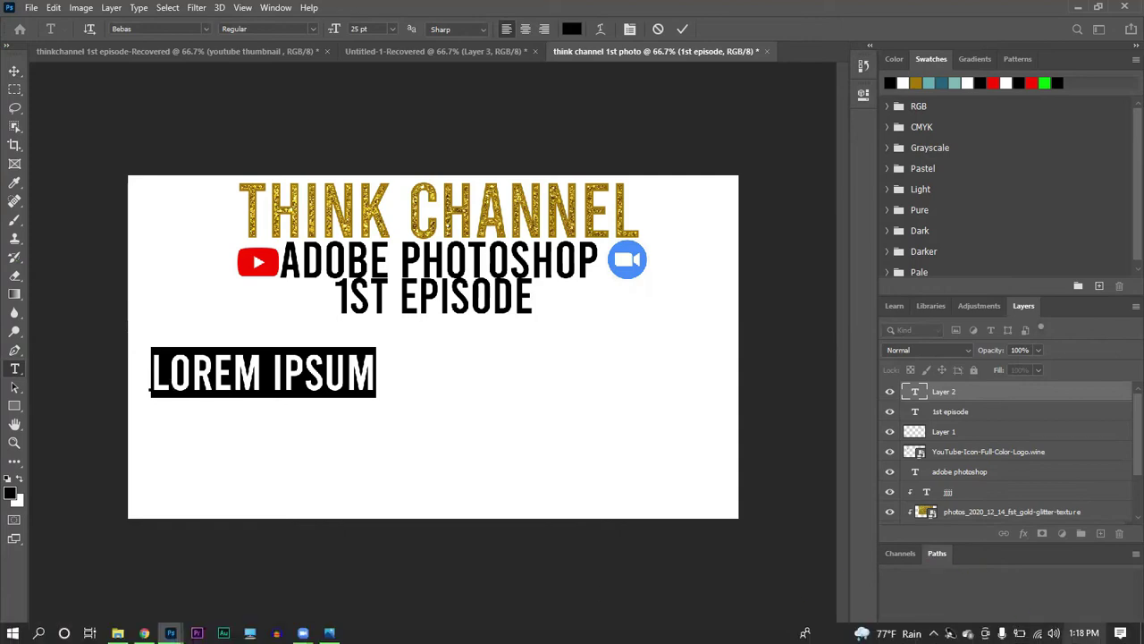
pyautogui.press('XF86AudioRaiseVolume')
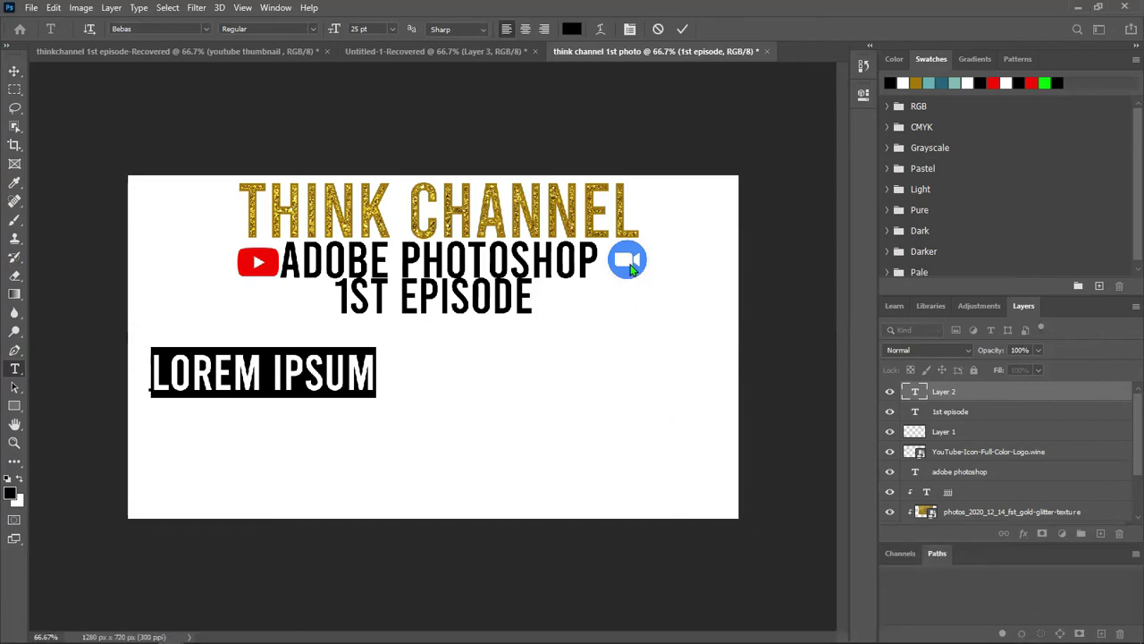
pyautogui.click(628, 262)
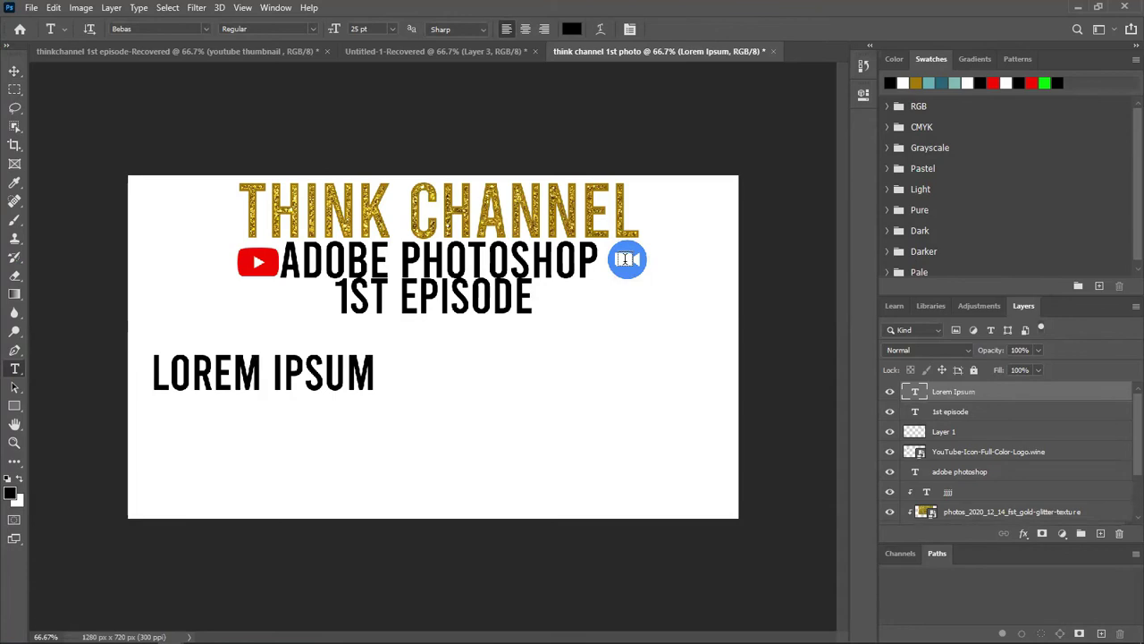
# Step: Nudge the Zoom icon slightly left and up against PHOTOSHOP
pyautogui.click(15, 70)
pyautogui.click(617, 261)
pyautogui.moveTo(617, 261); pyautogui.dragTo(610, 259)
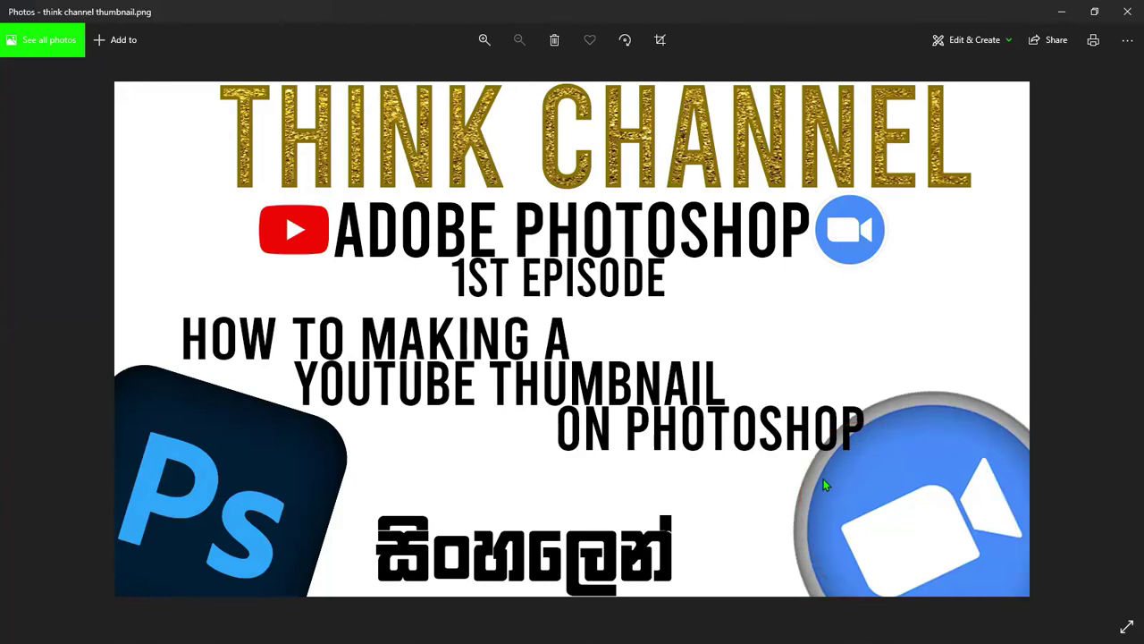
# Step: Replace the LOREM IPSUM placeholder with the text 'HOW TO MAKING A YOUTUBE'
pyautogui.click(1059, 9)
pyautogui.click(159, 380)
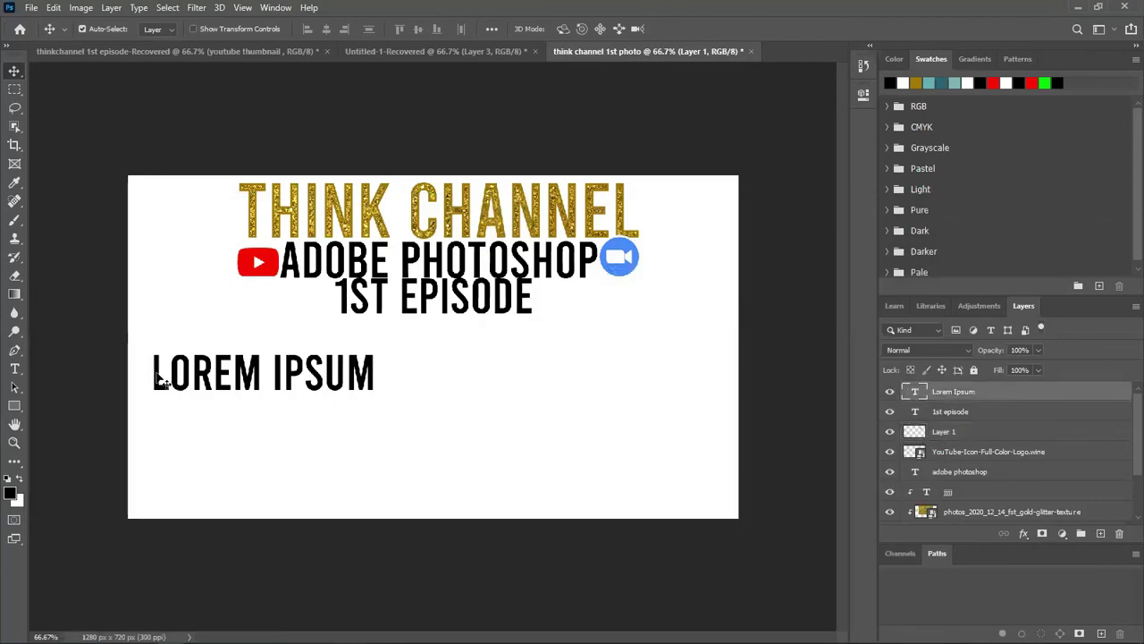
pyautogui.doubleClick(158, 380)
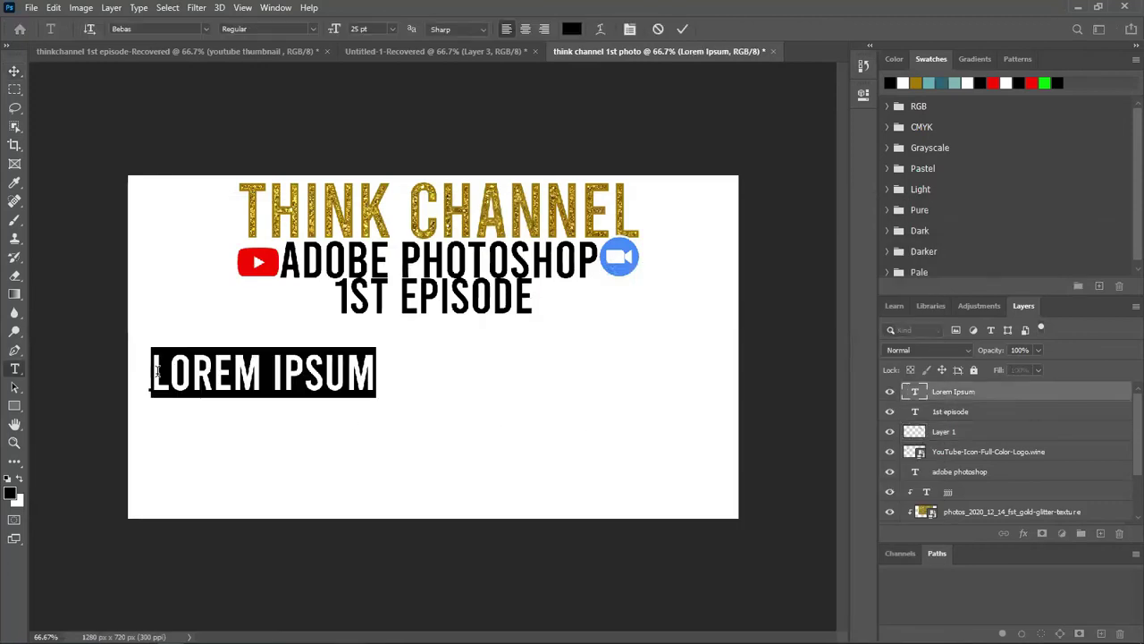
pyautogui.write('6BF')
pyautogui.press('BackSpace')
pyautogui.press('BackSpace')
pyautogui.press('BackSpace')
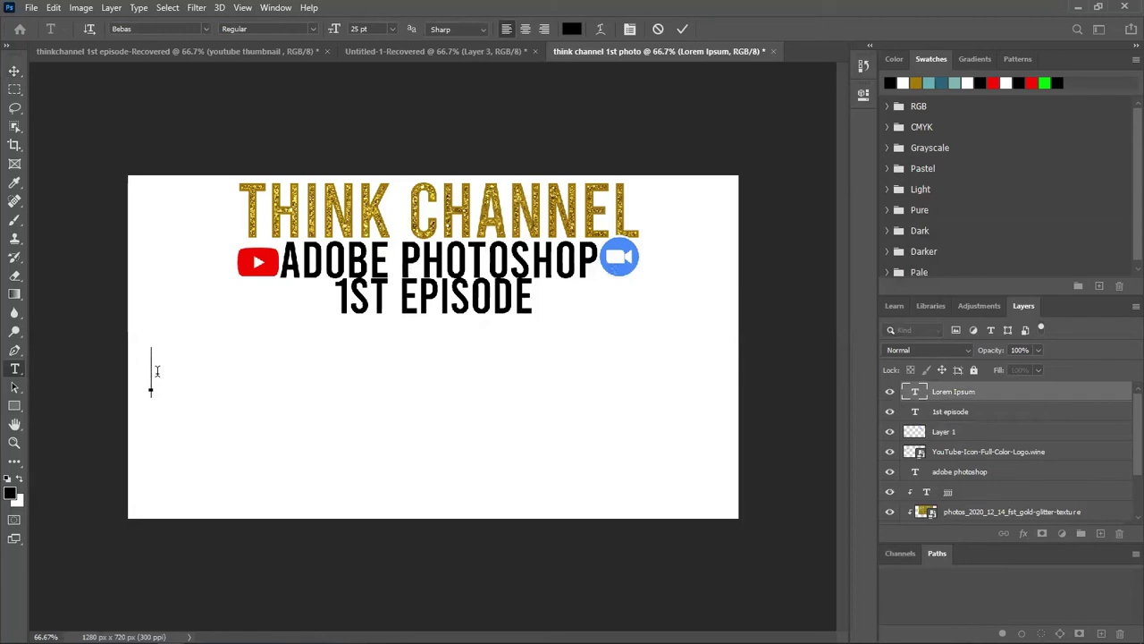
pyautogui.write('HOW')
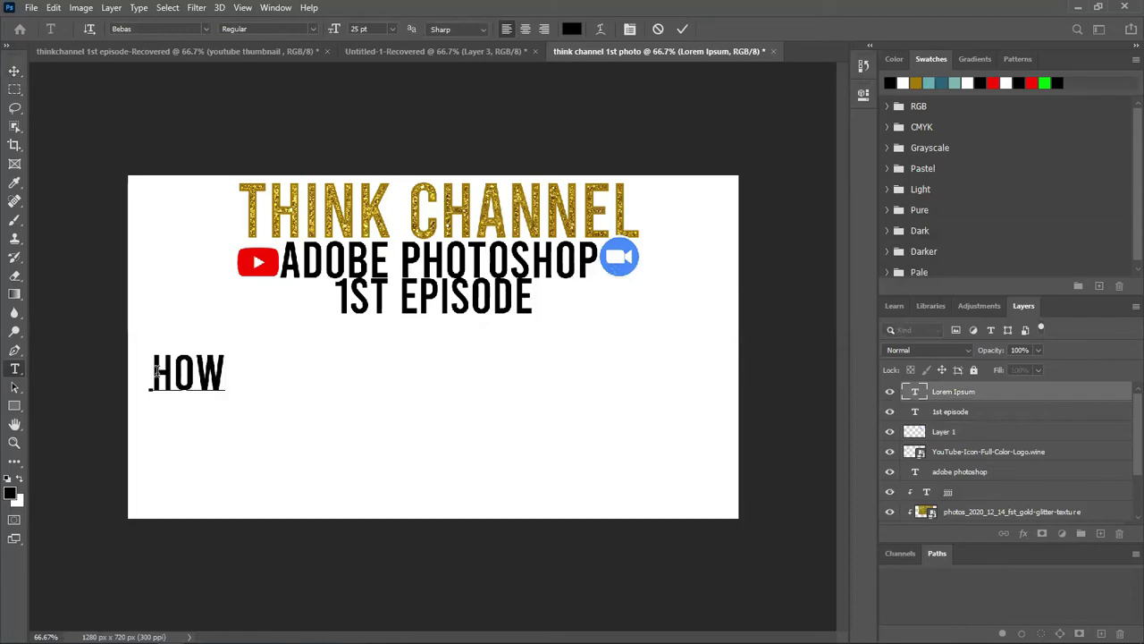
pyautogui.write(' TO')
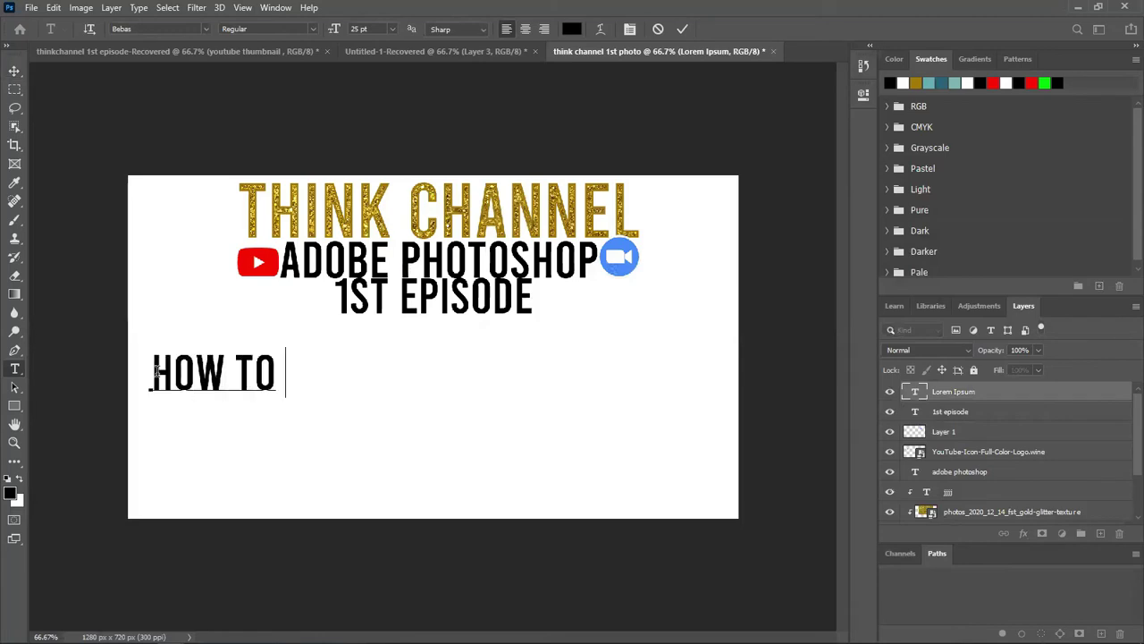
pyautogui.write(' MAKING   ')
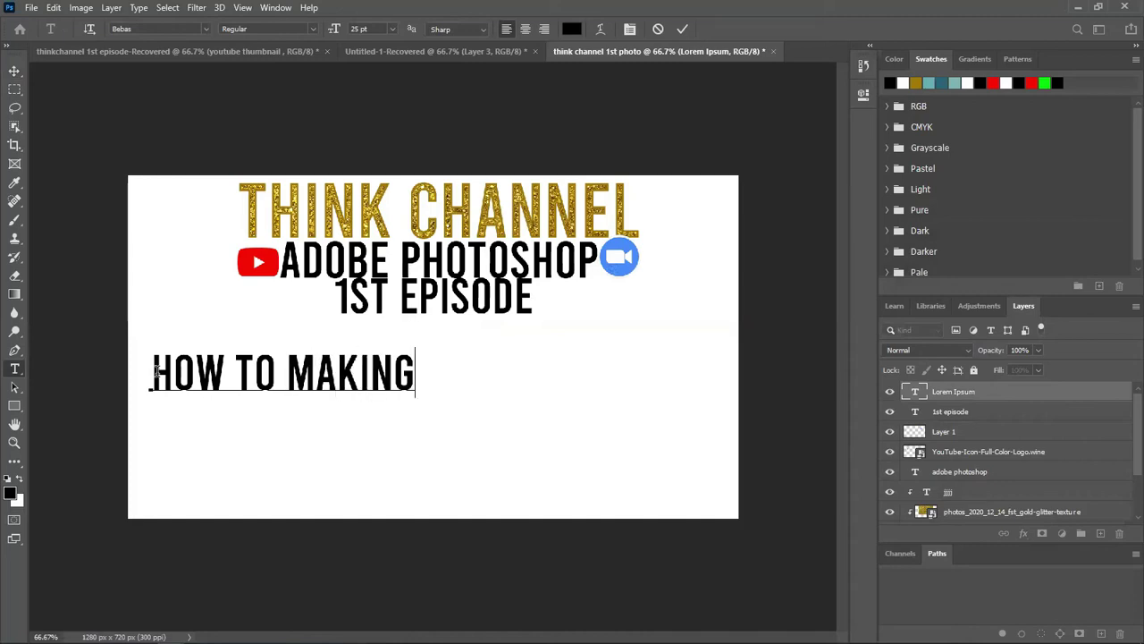
pyautogui.write('A')
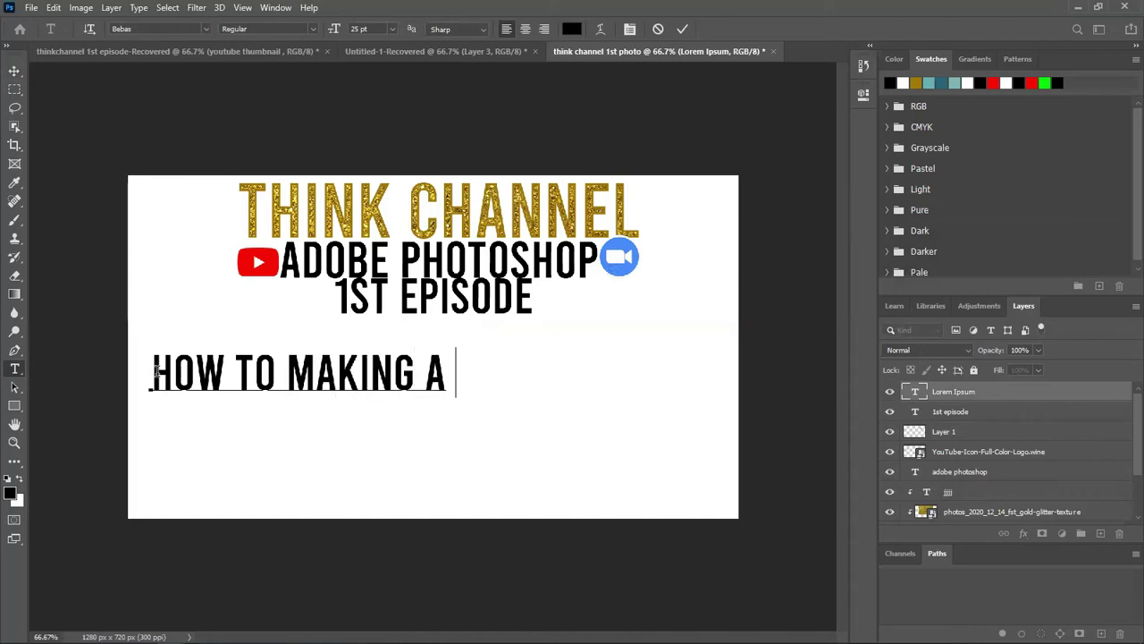
pyautogui.write(' YOUTUBE')
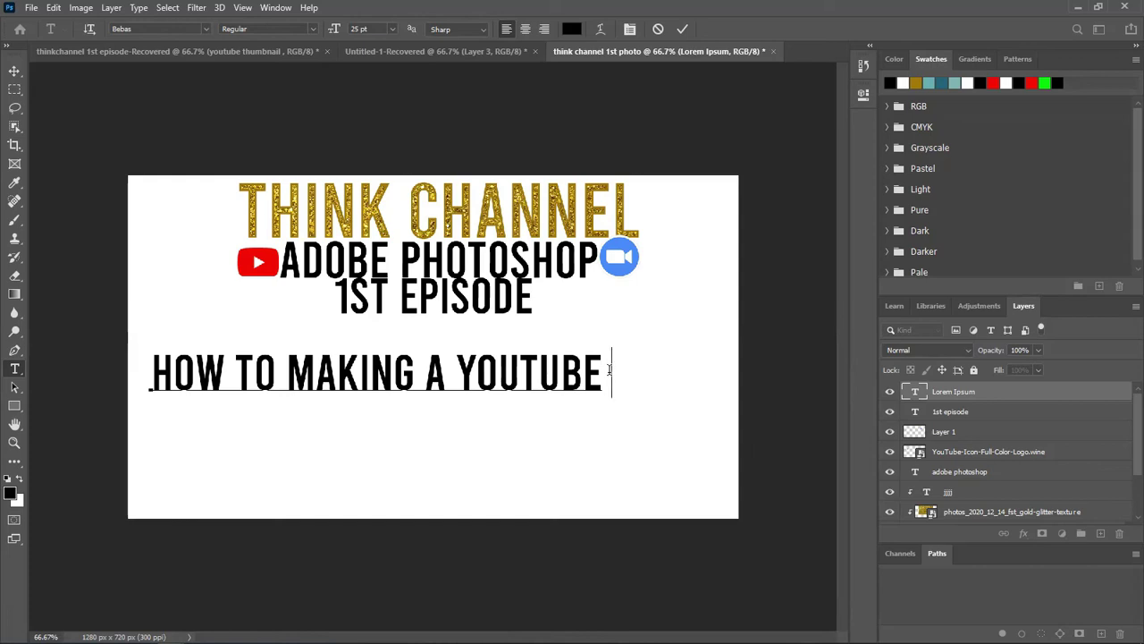
# Step: Extend the line with 'THUMBNAIL ON PHOTOSHOP' and move it up beneath 1ST EPISODE
pyautogui.write('THUB')
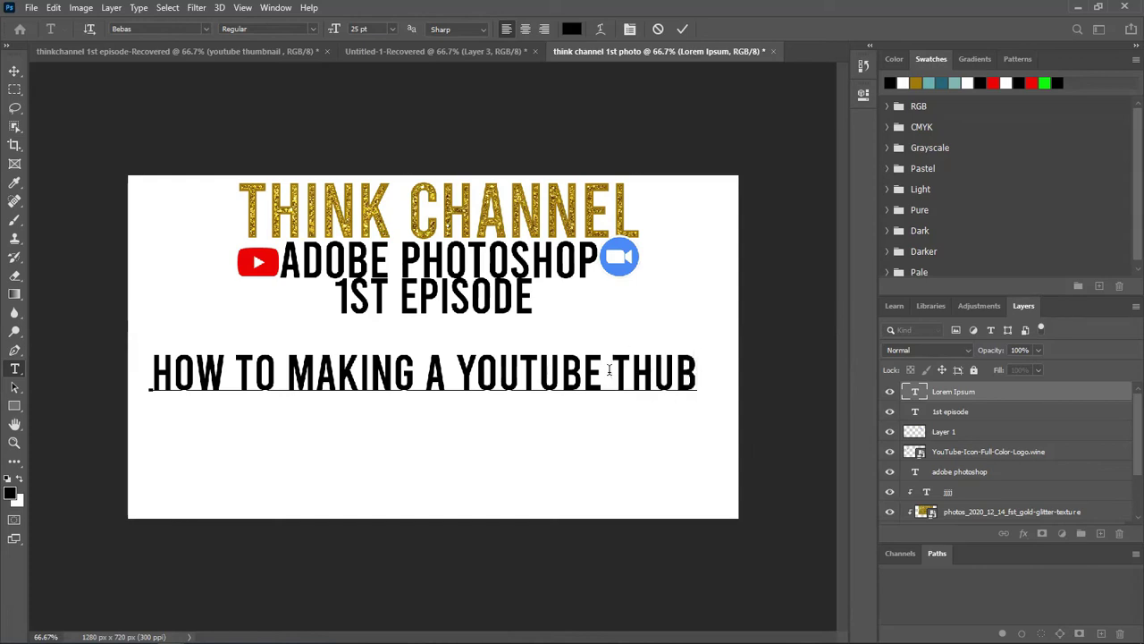
pyautogui.press('BackSpace')
pyautogui.write('MB')
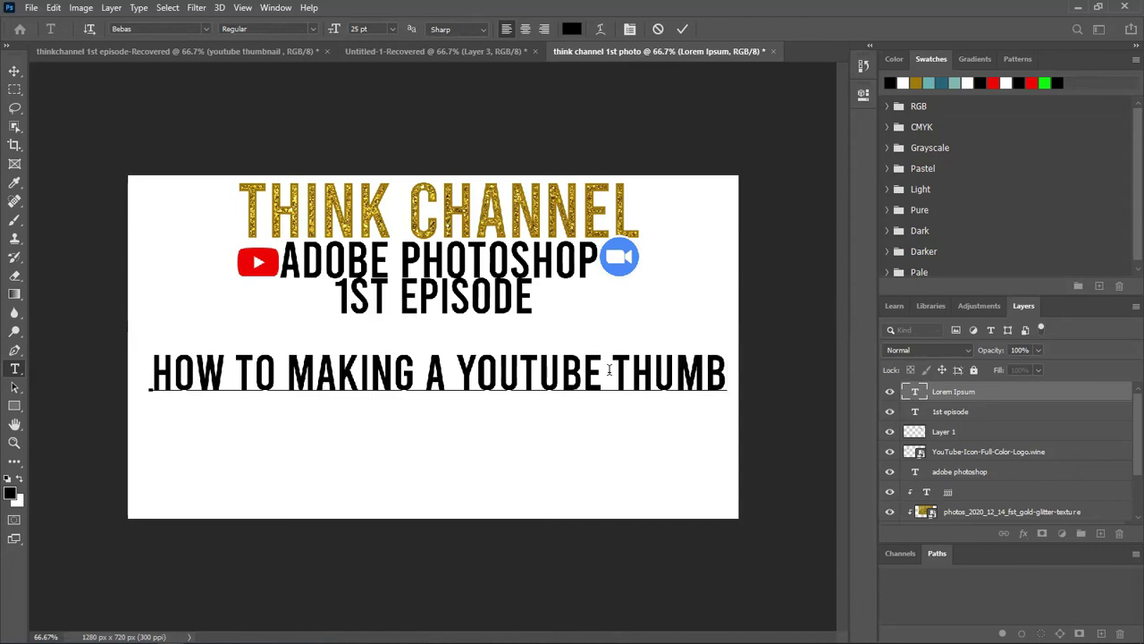
pyautogui.write('N')
pyautogui.write('AIL')
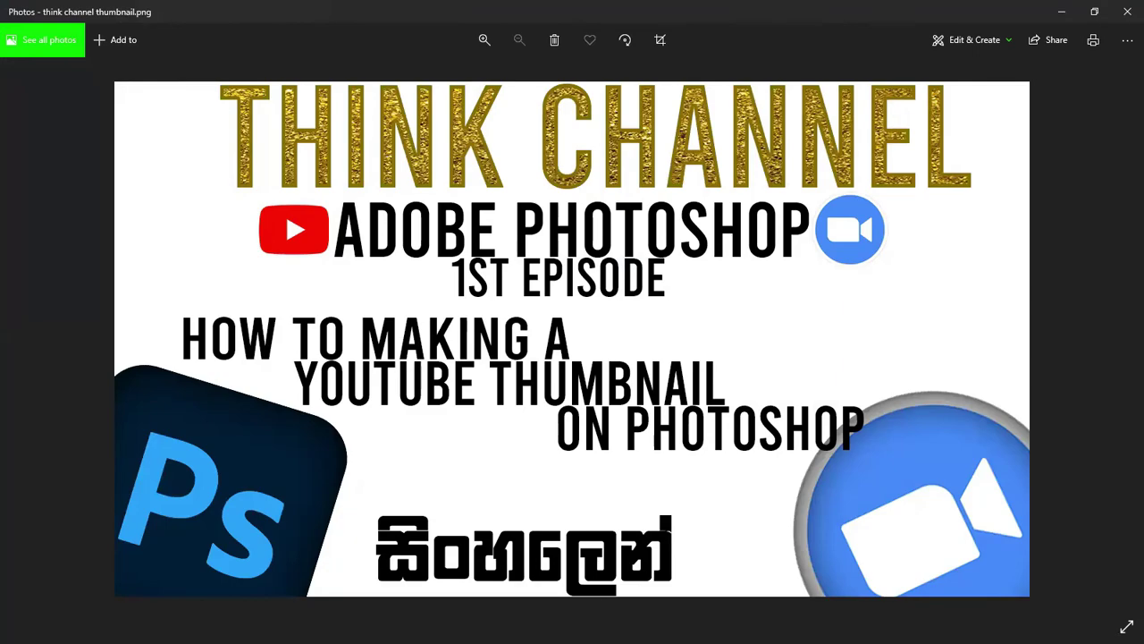
pyautogui.click(1062, 11)
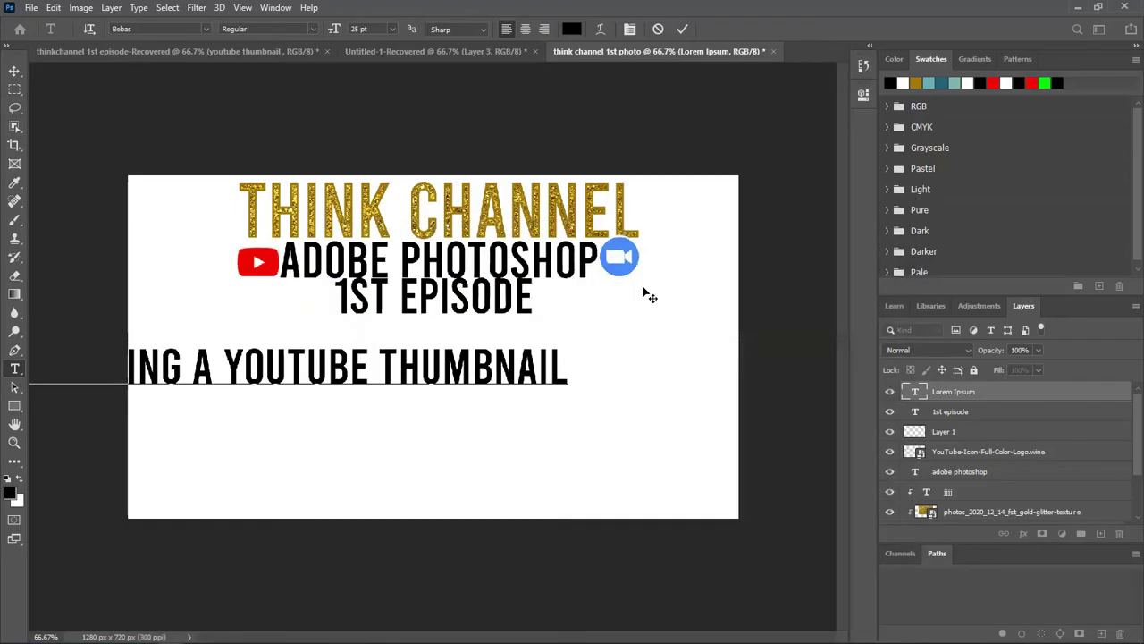
pyautogui.write(' O')
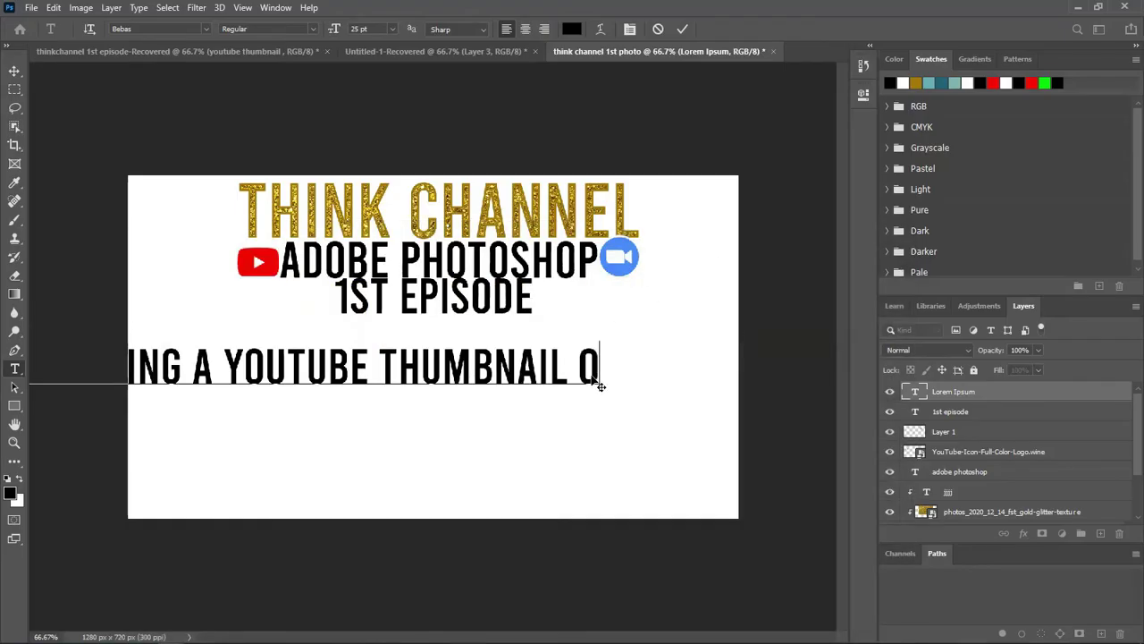
pyautogui.write('N PHOTOSHOP')
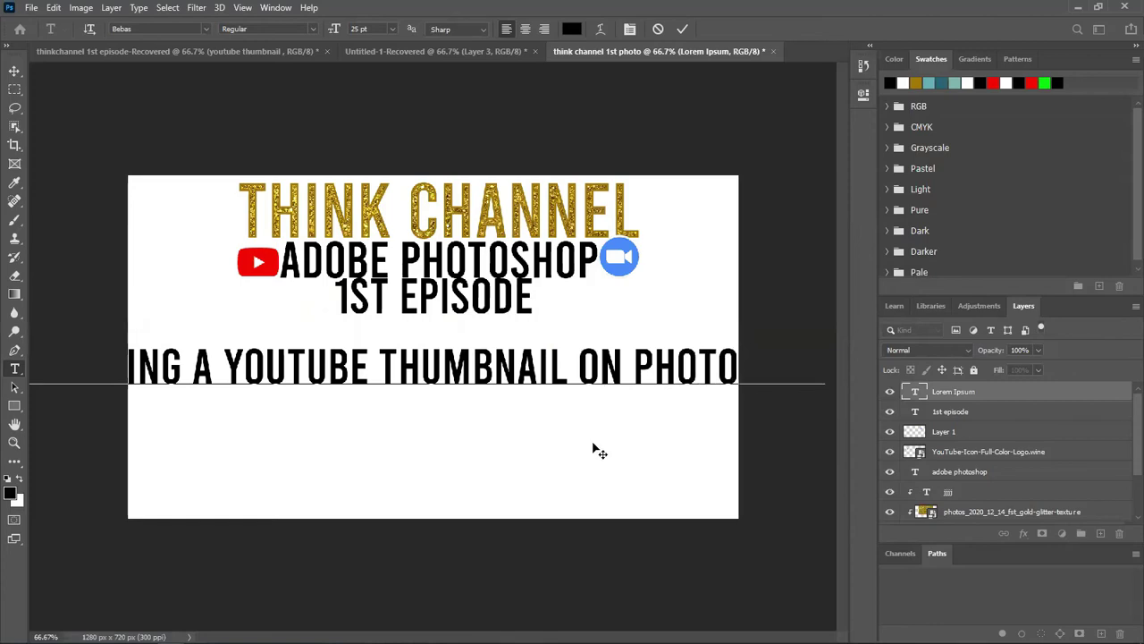
pyautogui.moveTo(618, 462)
pyautogui.mouseDown()
pyautogui.moveTo(429, 460)
pyautogui.moveTo(788, 432)
pyautogui.moveTo(577, 447)
pyautogui.moveTo(276, 444)
pyautogui.moveTo(695, 445)
pyautogui.mouseUp()
# Step: Shrink the headline line to 11 pt to fit the canvas, then compare with the reference
pyautogui.moveTo(376, 419)
pyautogui.mouseDown()
pyautogui.moveTo(703, 416)
pyautogui.moveTo(473, 414)
pyautogui.moveTo(711, 371)
pyautogui.moveTo(513, 376)
pyautogui.moveTo(722, 375)
pyautogui.mouseUp()
pyautogui.moveTo(690, 434); pyautogui.dragTo(391, 437)
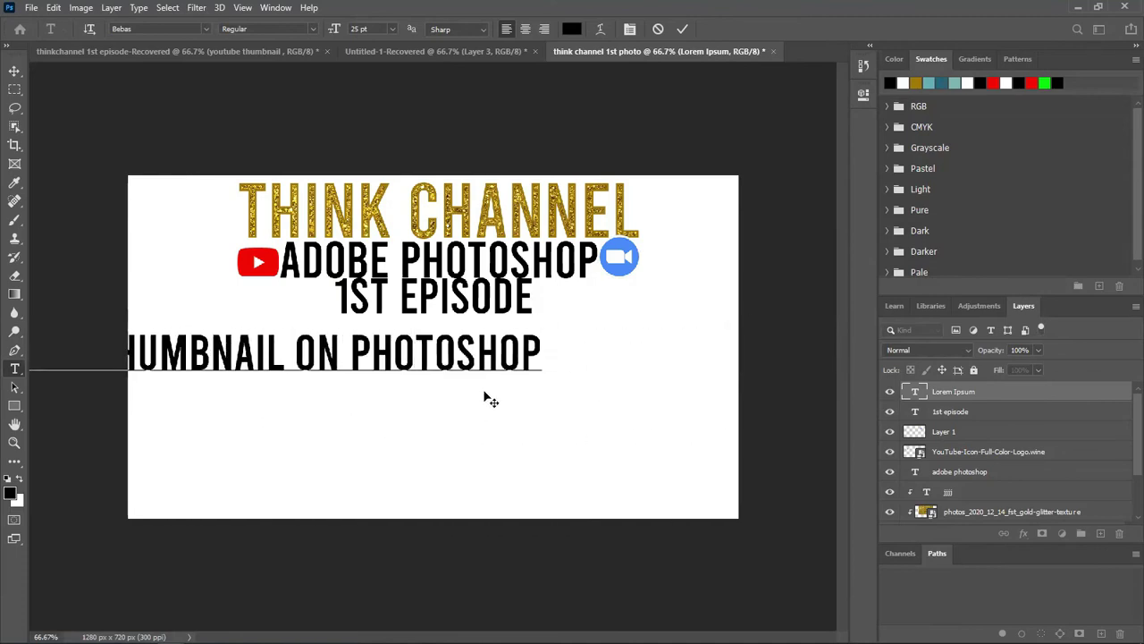
pyautogui.click(541, 356)
pyautogui.hotkey('ctrl', 'a')
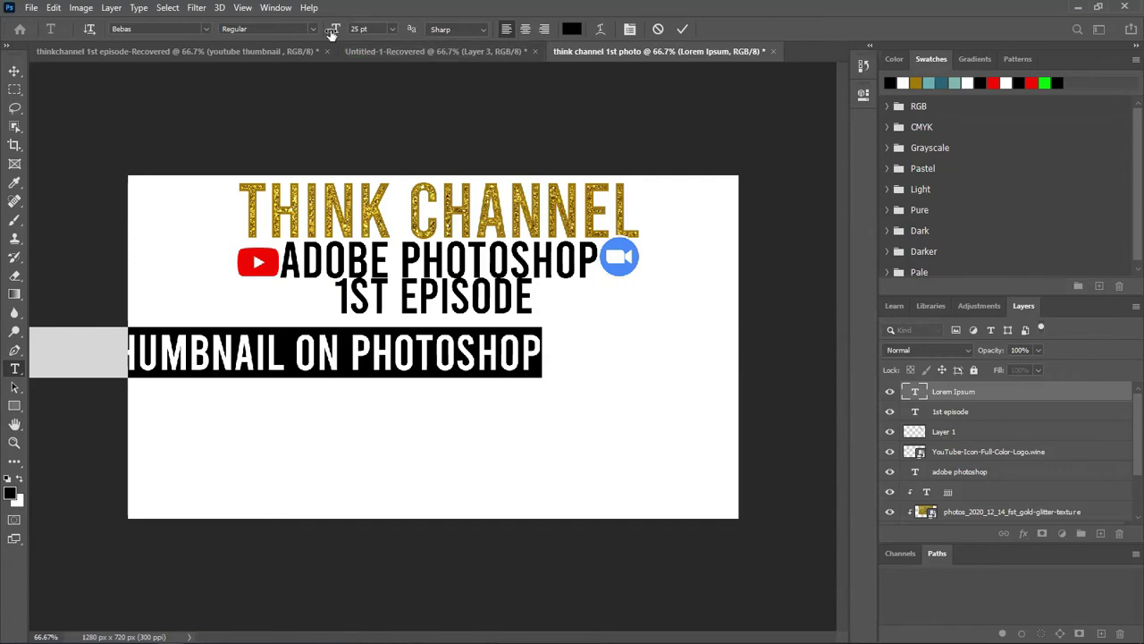
pyautogui.moveTo(306, 423); pyautogui.dragTo(641, 410)
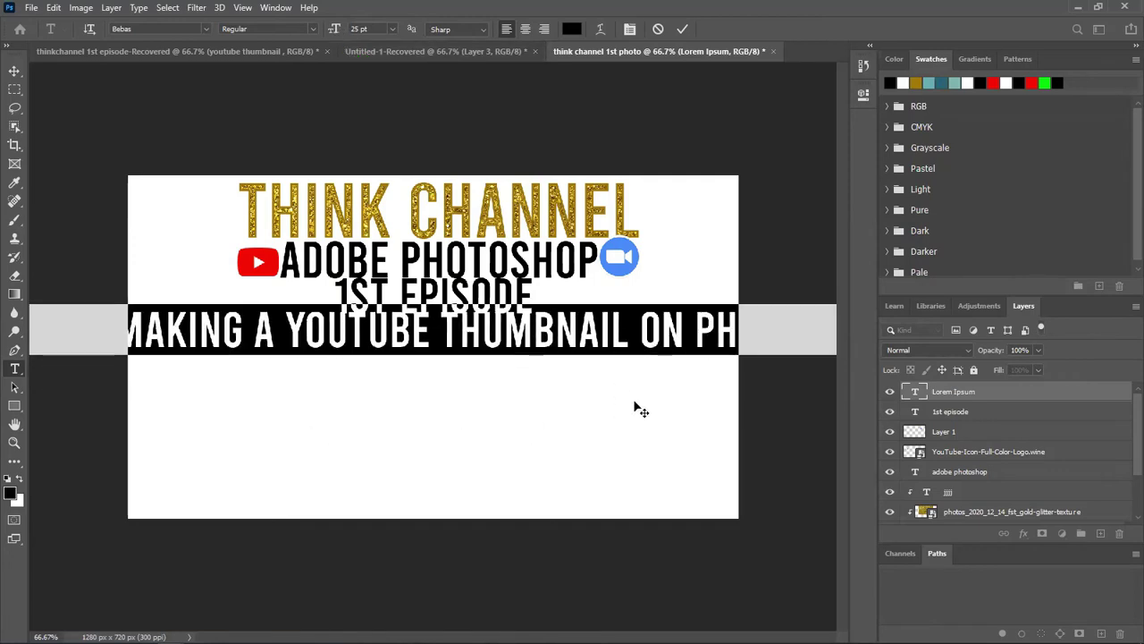
pyautogui.moveTo(335, 29); pyautogui.dragTo(333, 29)
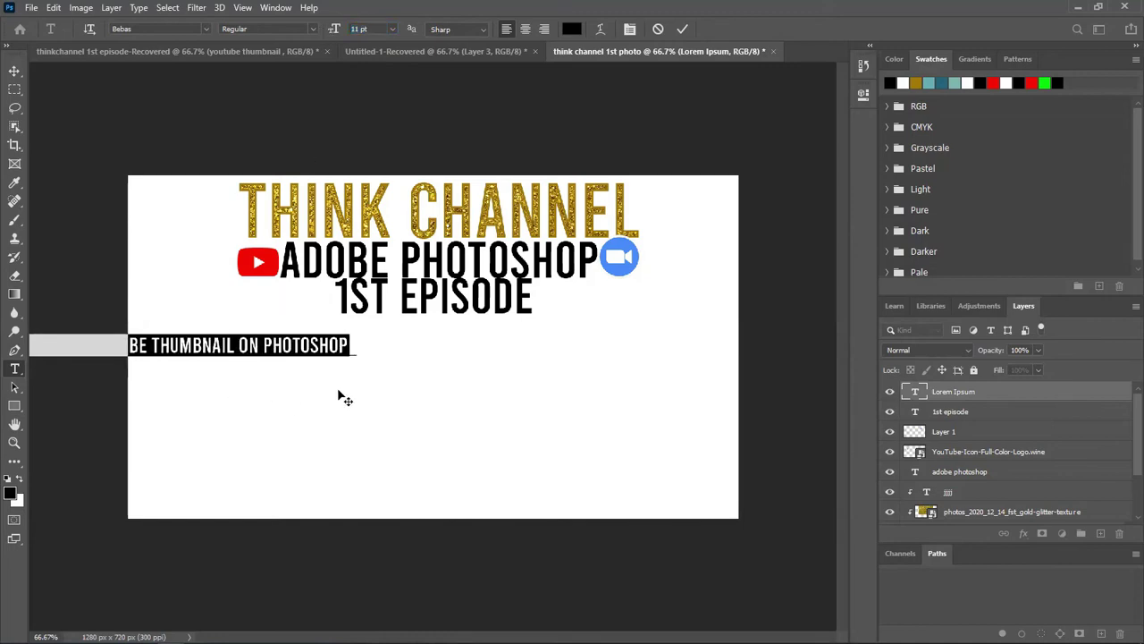
pyautogui.moveTo(344, 398); pyautogui.dragTo(496, 388)
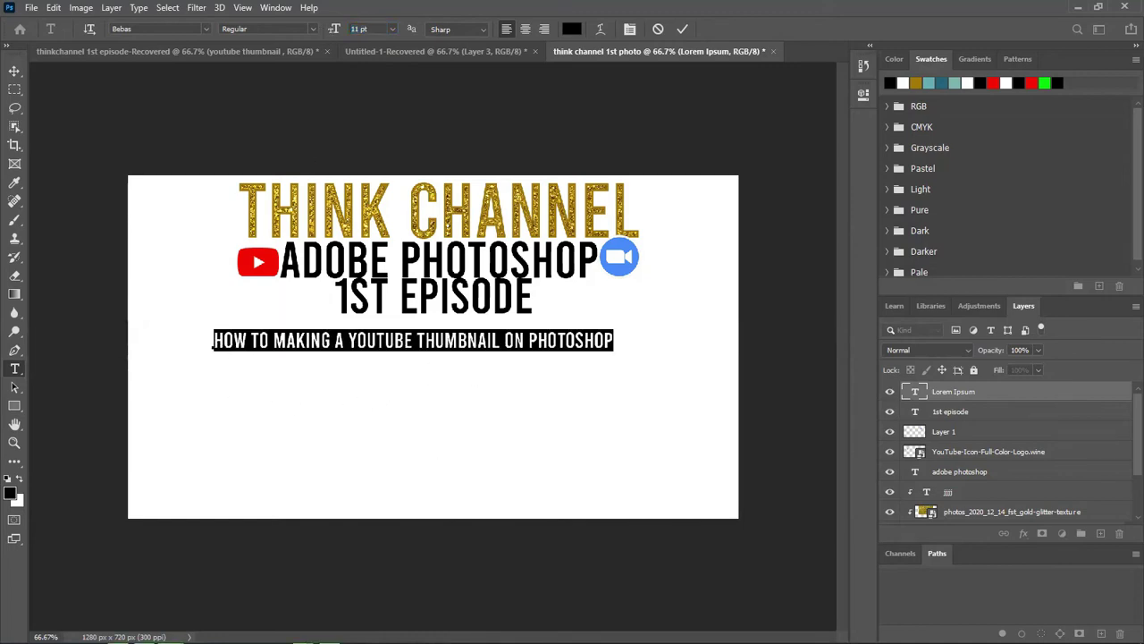
pyautogui.click(330, 634)
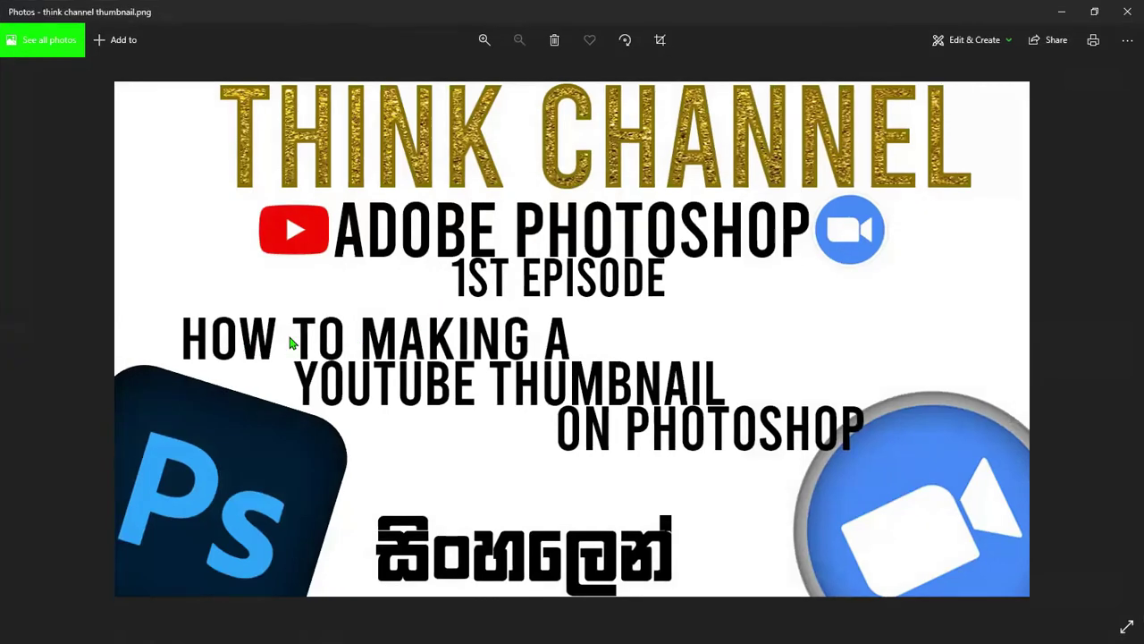
pyautogui.click(1064, 9)
# Step: Cut the subtitle down to HOW TO MAKING and enlarge it slightly
pyautogui.click(336, 341)
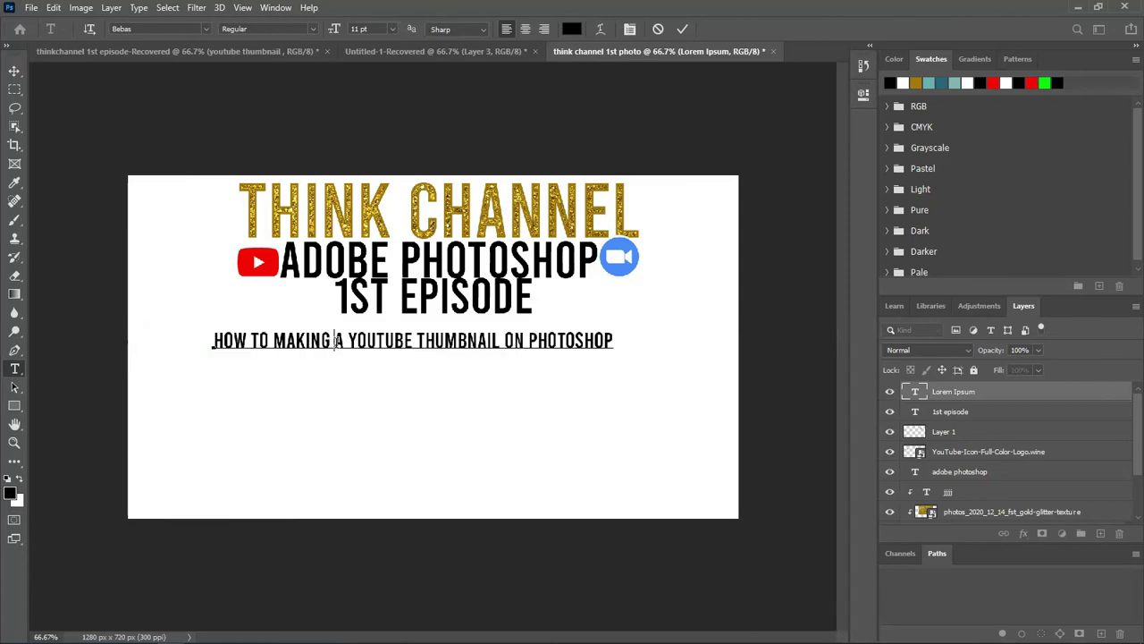
pyautogui.moveTo(336, 340); pyautogui.dragTo(659, 349)
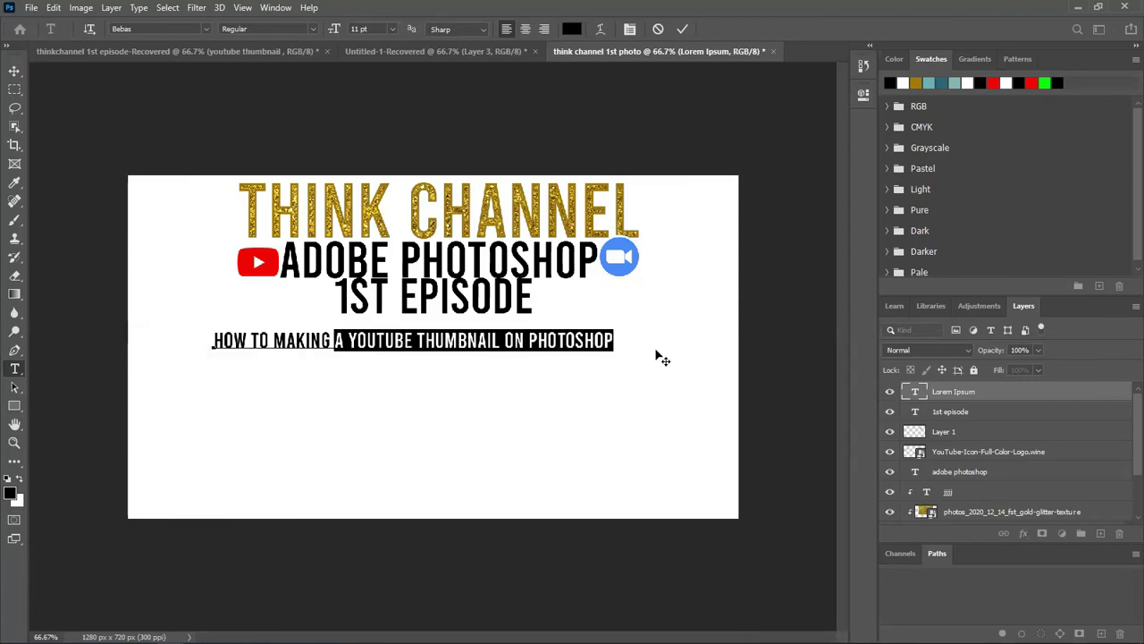
pyautogui.press('BackSpace')
pyautogui.moveTo(334, 340); pyautogui.dragTo(81, 326)
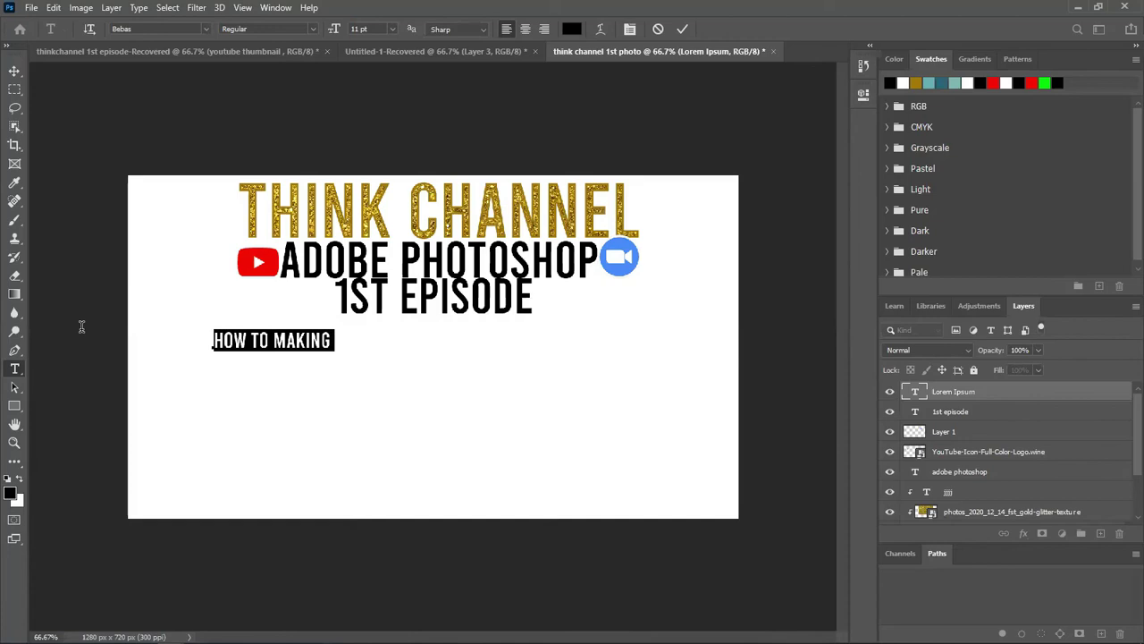
pyautogui.moveTo(334, 30); pyautogui.dragTo(335, 31)
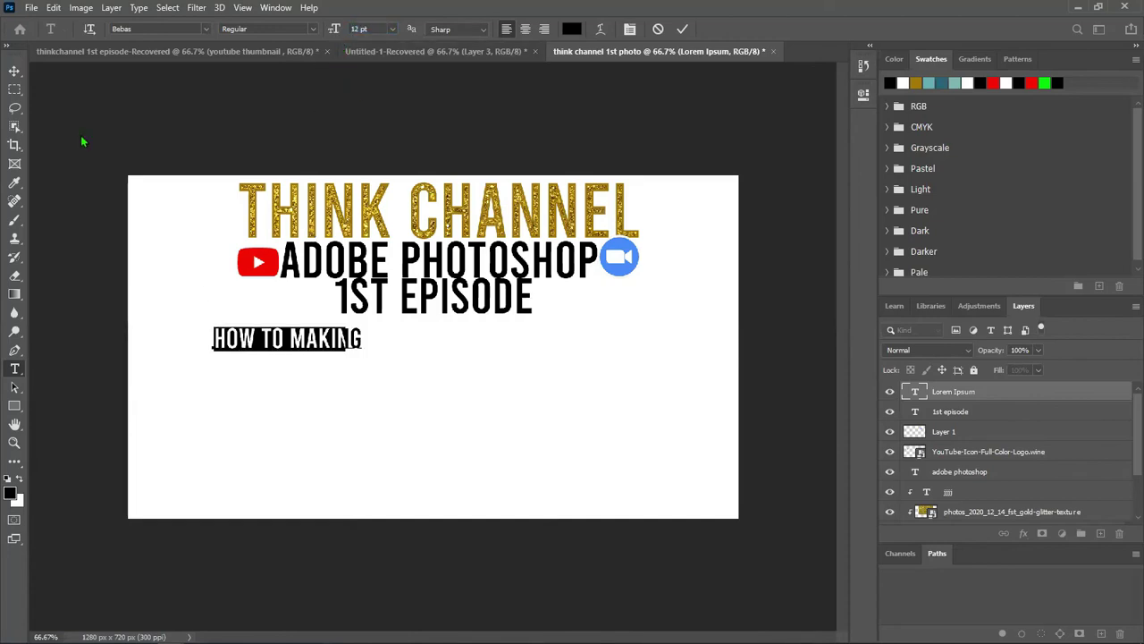
pyautogui.click(12, 71)
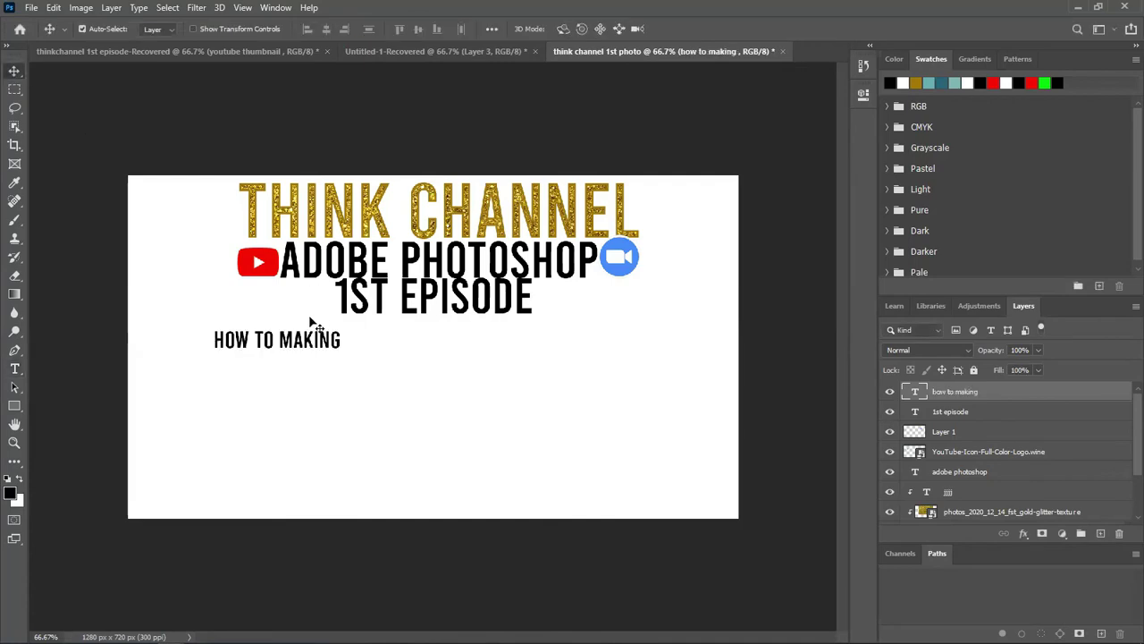
pyautogui.moveTo(300, 340); pyautogui.dragTo(310, 342)
# Step: Set HOW TO MAKING to 15 pt and shift it slightly left into place
pyautogui.doubleClick(310, 342)
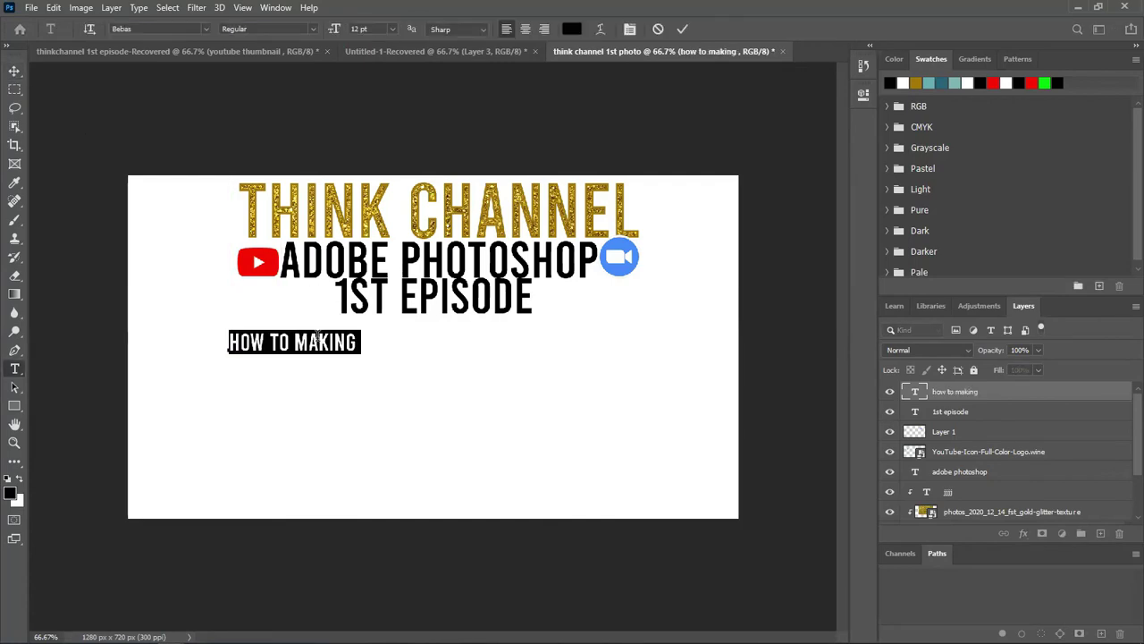
pyautogui.moveTo(332, 31); pyautogui.dragTo(332, 31)
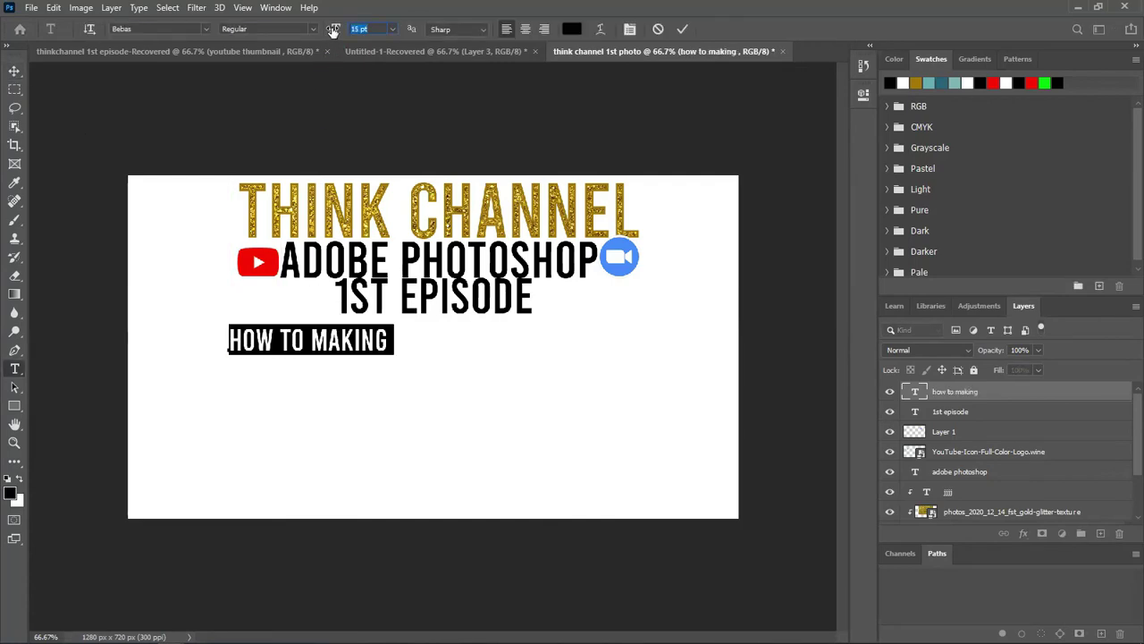
pyautogui.click(14, 70)
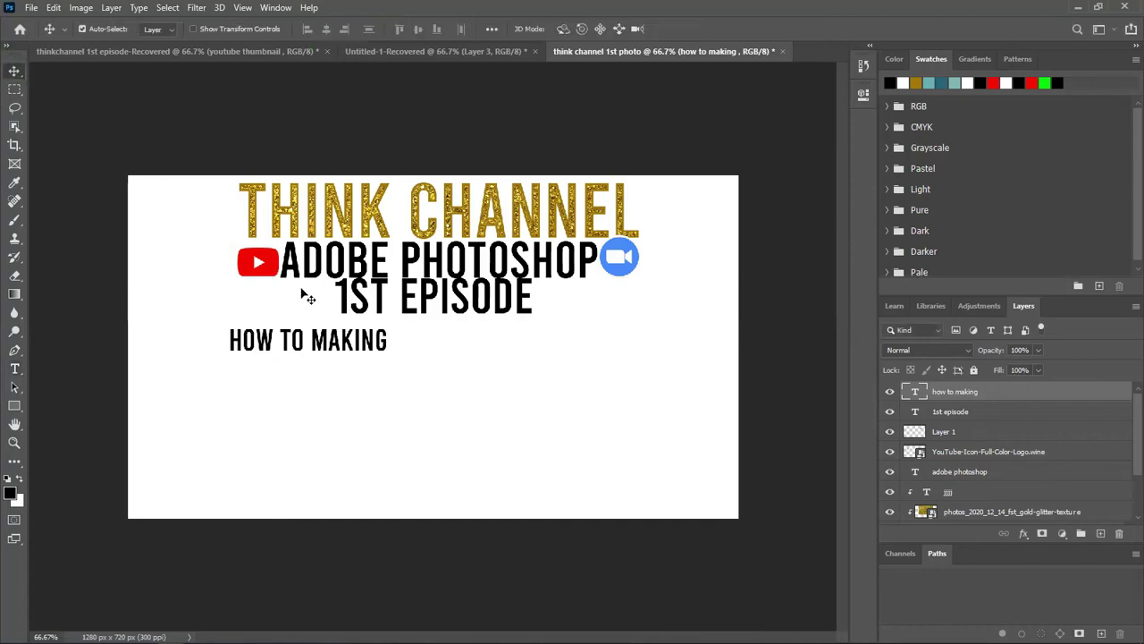
pyautogui.moveTo(343, 345); pyautogui.dragTo(334, 343)
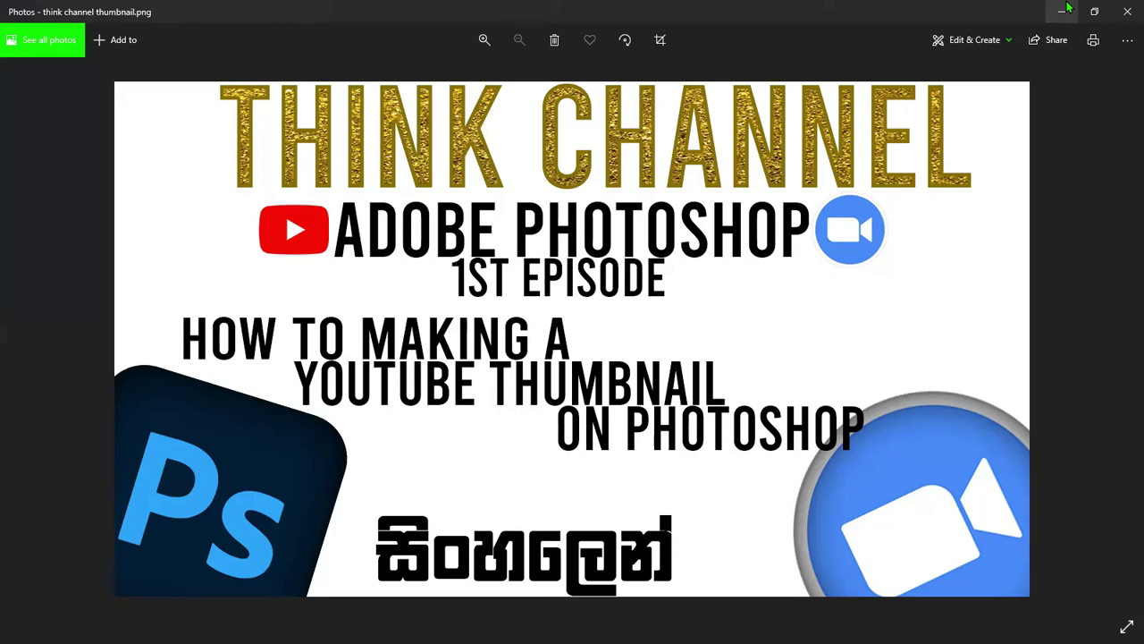
pyautogui.click(1068, 7)
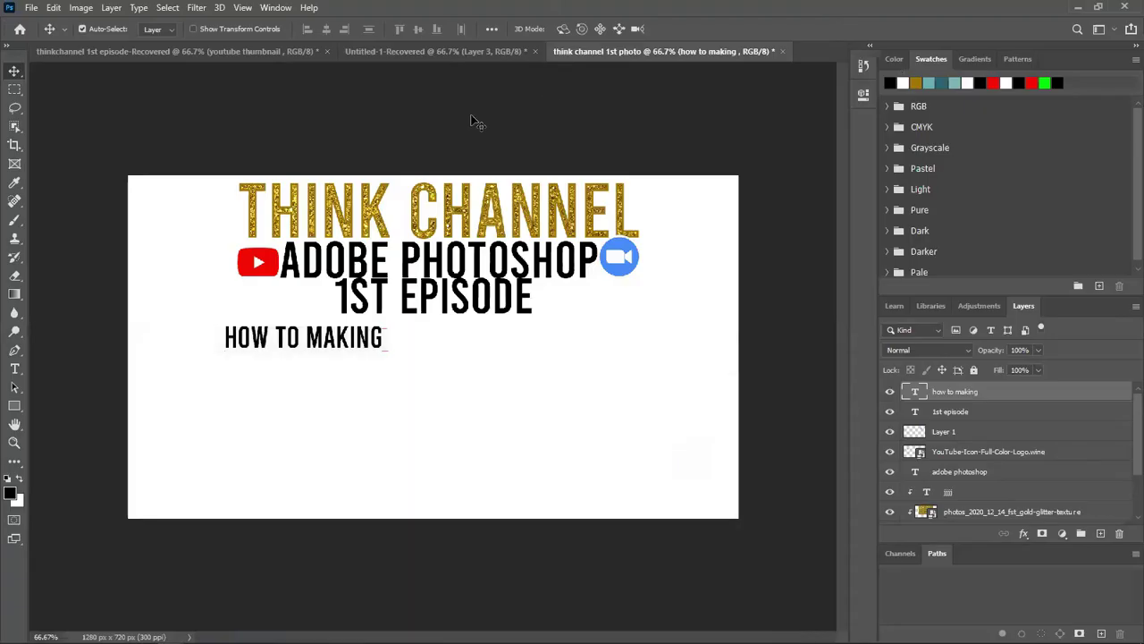
# Step: Add a stray placeholder text line, then delete that Lorem Ipsum layer
pyautogui.click(14, 368)
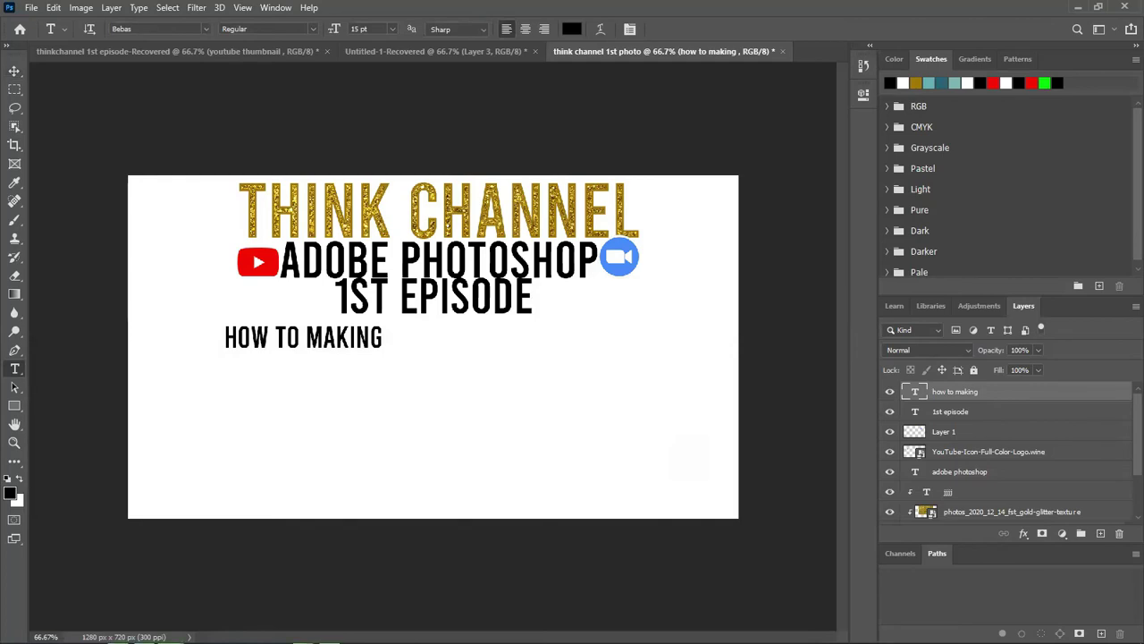
pyautogui.click(396, 373)
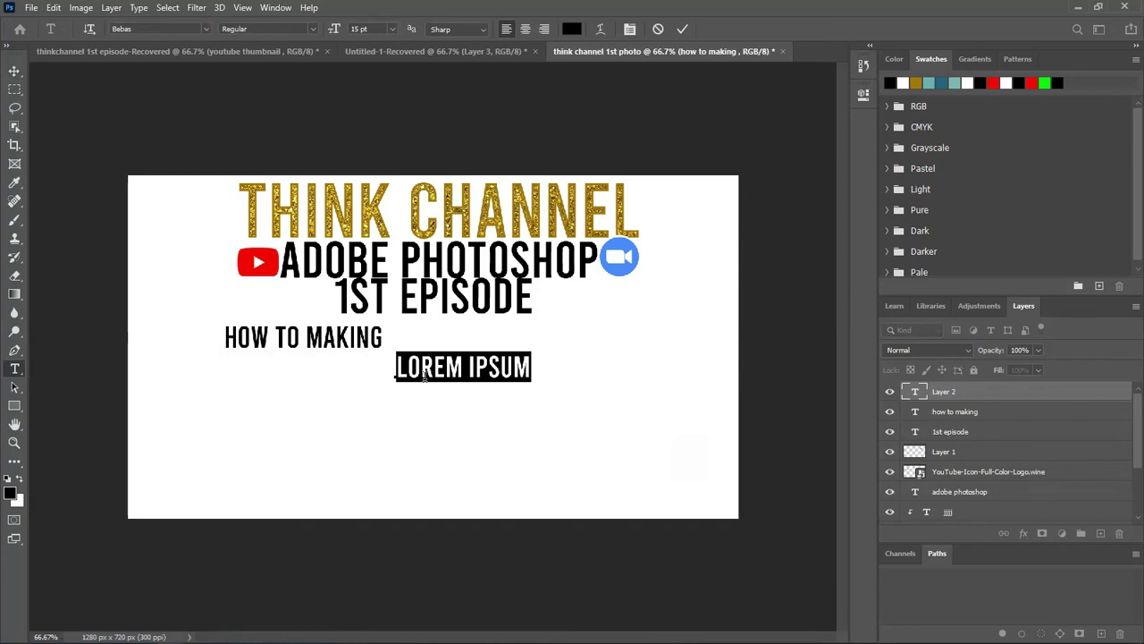
pyautogui.click(1081, 393)
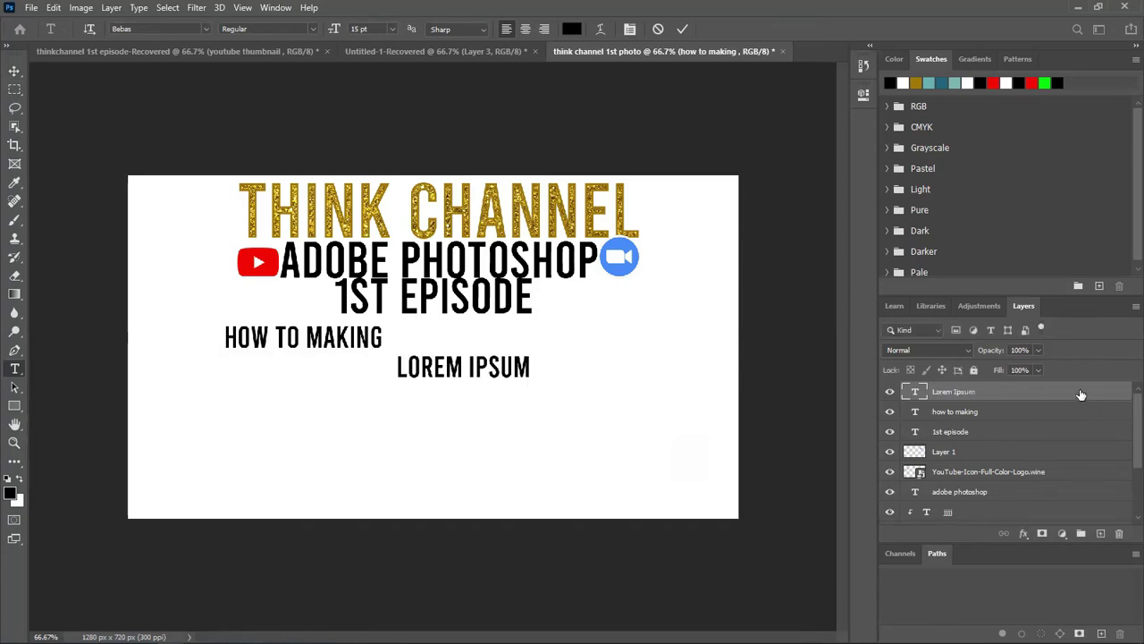
pyautogui.rightClick(933, 391)
pyautogui.click(977, 75)
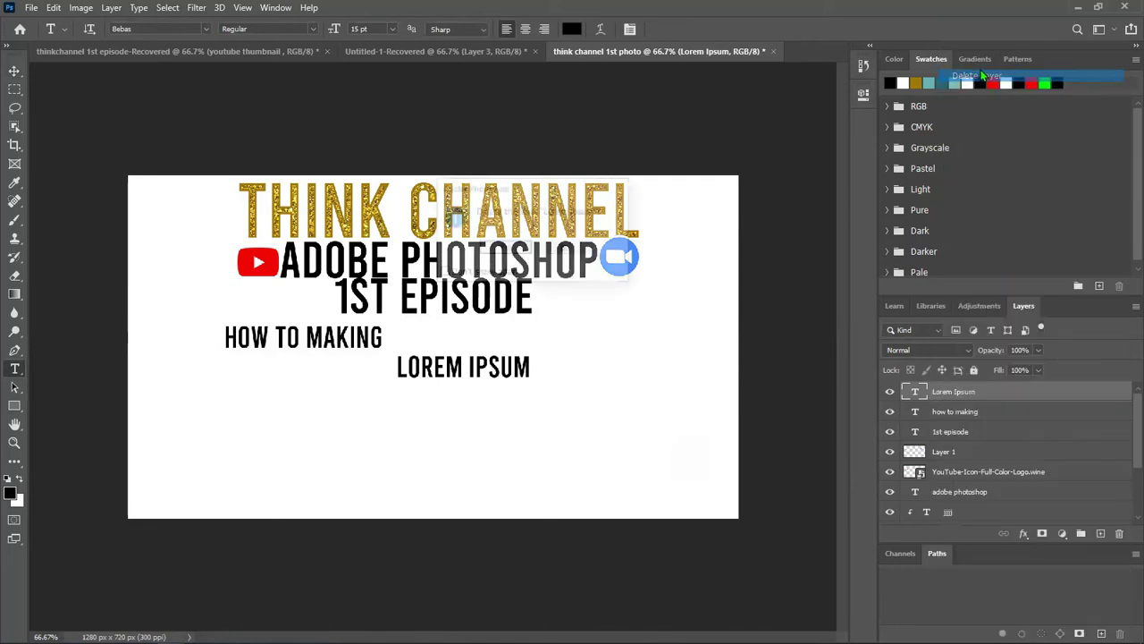
pyautogui.click(506, 249)
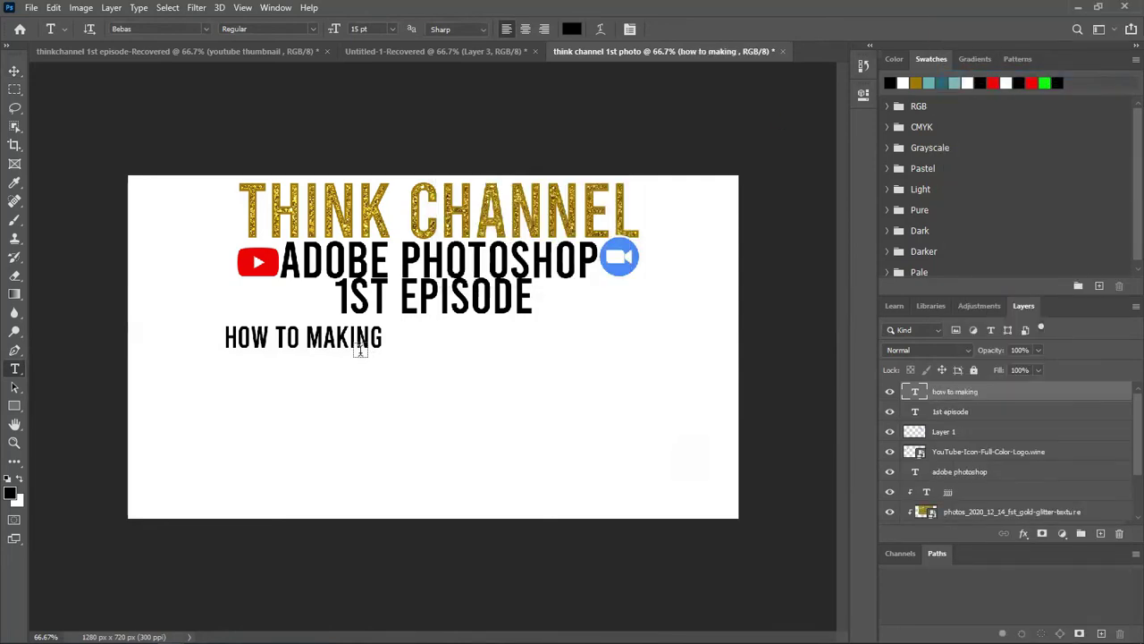
# Step: Edit HOW TO MAKING to read HOW TO MAKE A and commit it
pyautogui.click(384, 338)
pyautogui.press('BackSpace')
pyautogui.press('BackSpace')
pyautogui.press('BackSpace')
pyautogui.write('w')
pyautogui.press('BackSpace')
pyautogui.write('ea')
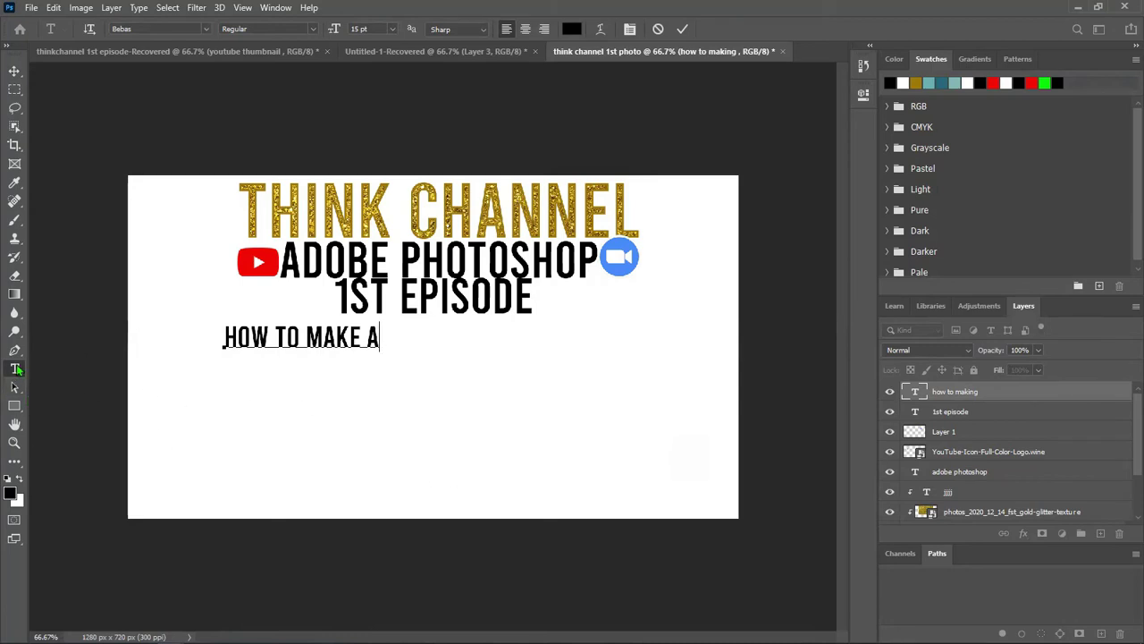
pyautogui.write('ttt')
pyautogui.press('BackSpace')
pyautogui.press('BackSpace')
pyautogui.press('BackSpace')
pyautogui.hotkey('ctrl', 'Return')
# Step: Add a YOUTUBE THUMBNAIL text line and move it below and right of HOW TO MAKE A
pyautogui.click(14, 71)
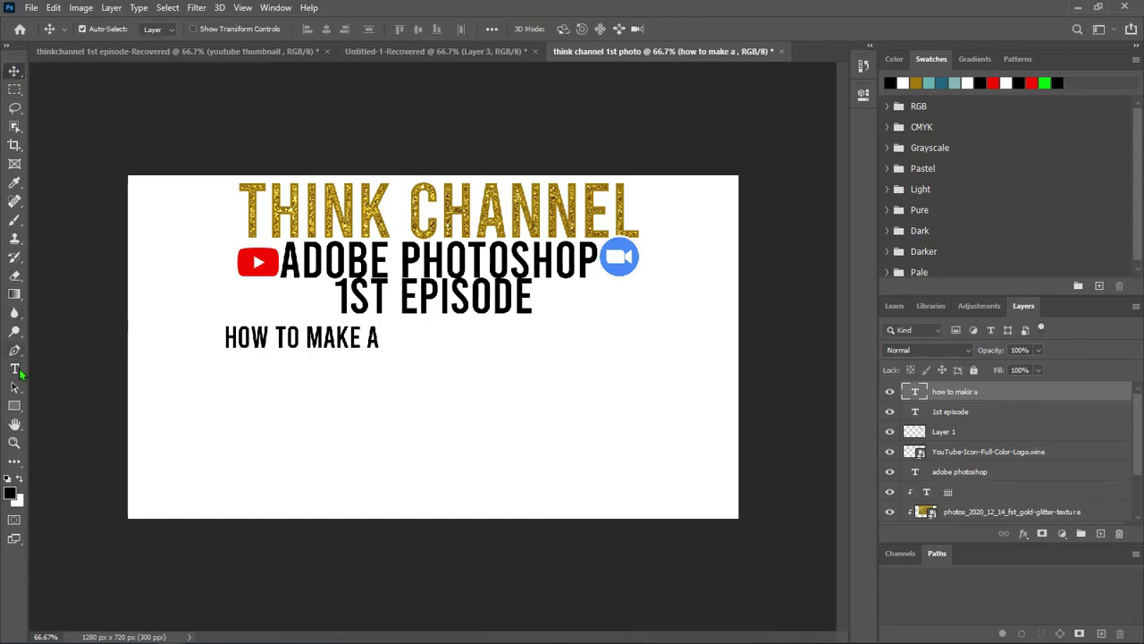
pyautogui.click(15, 368)
pyautogui.click(281, 386)
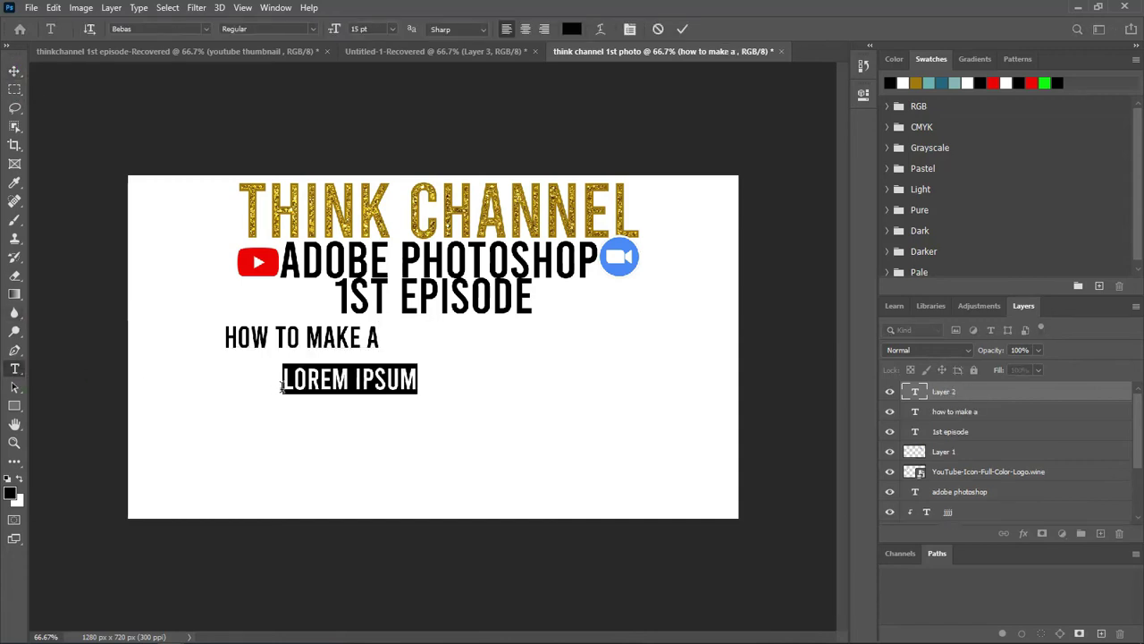
pyautogui.write('YOUTUBE THU')
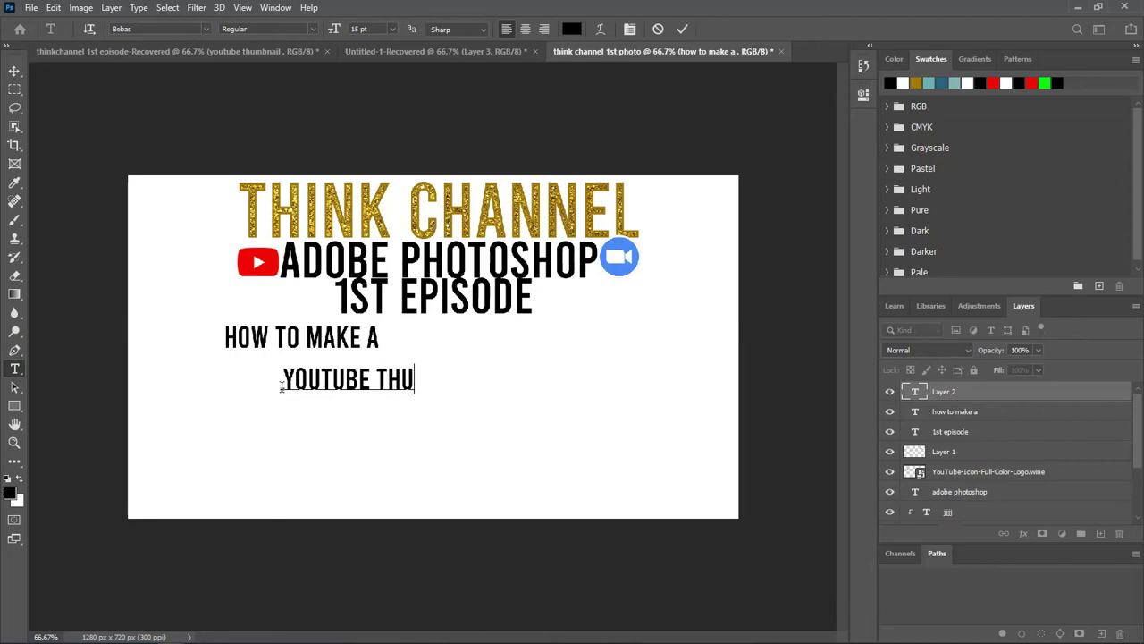
pyautogui.write('MBNAIL')
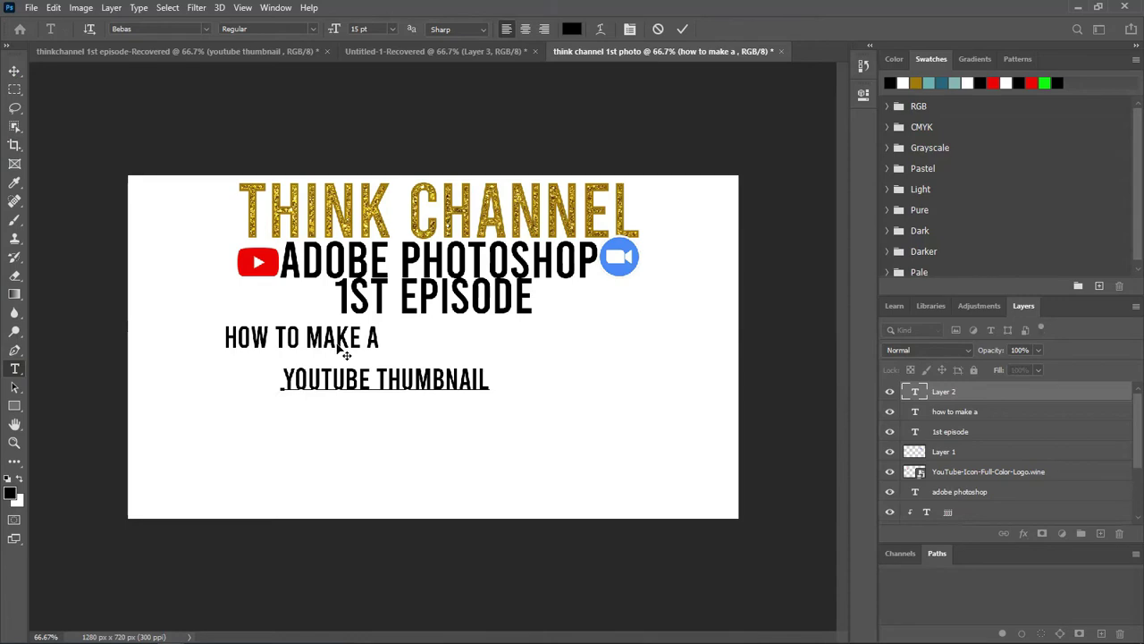
pyautogui.click(14, 72)
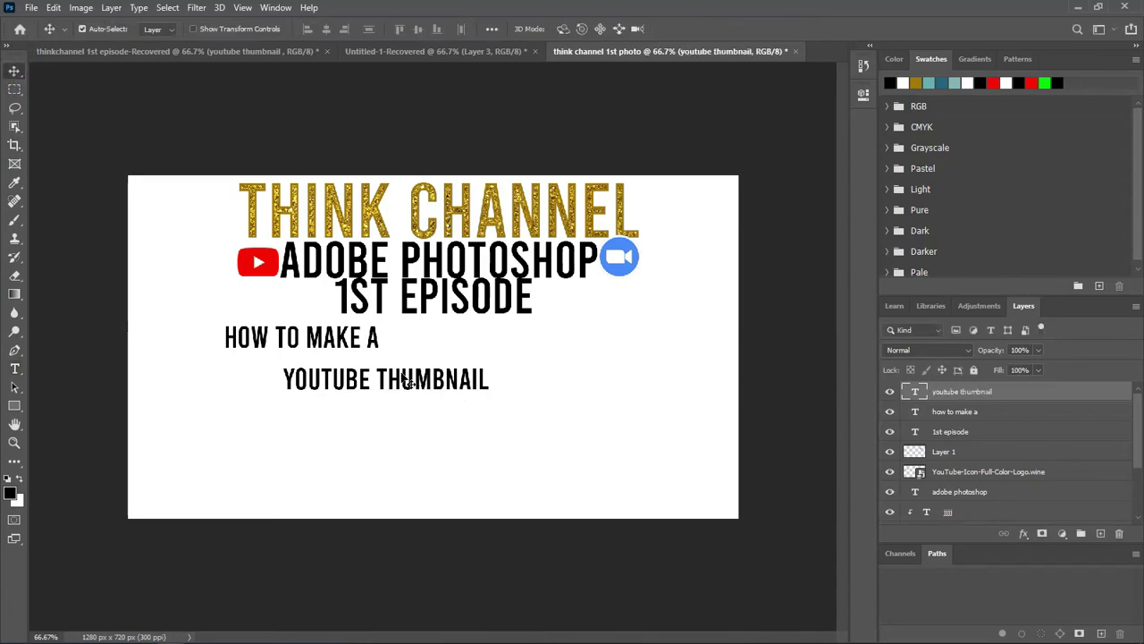
pyautogui.moveTo(407, 383); pyautogui.dragTo(485, 420)
# Step: Open the HOW TO MAKE A text for editing twice and exit without changes
pyautogui.doubleClick(333, 344)
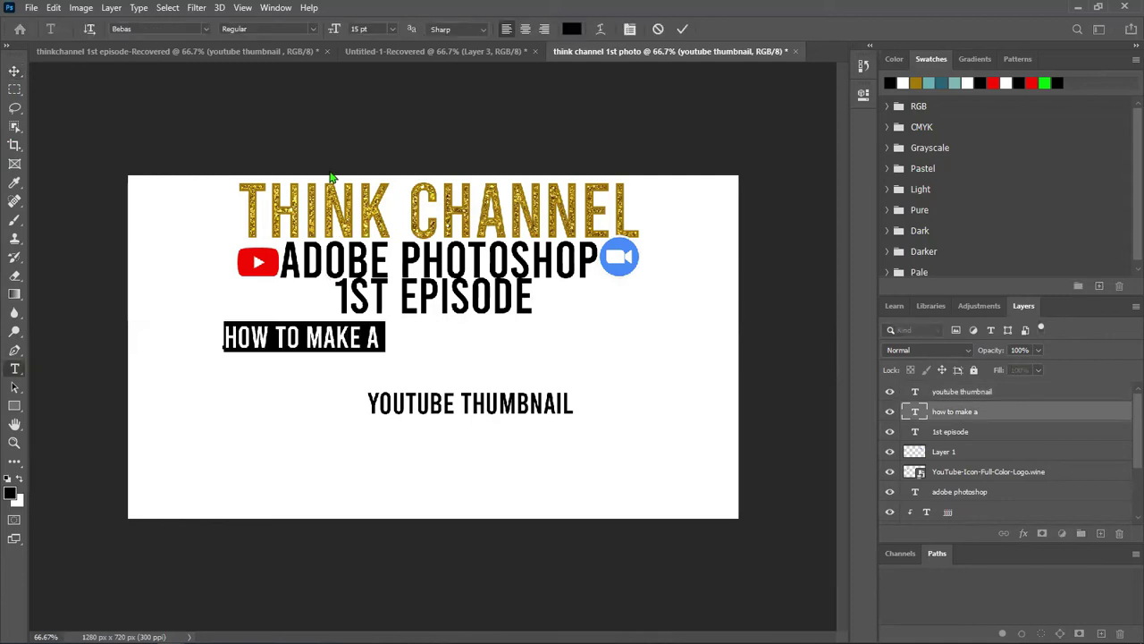
pyautogui.press('Escape')
pyautogui.press('v')
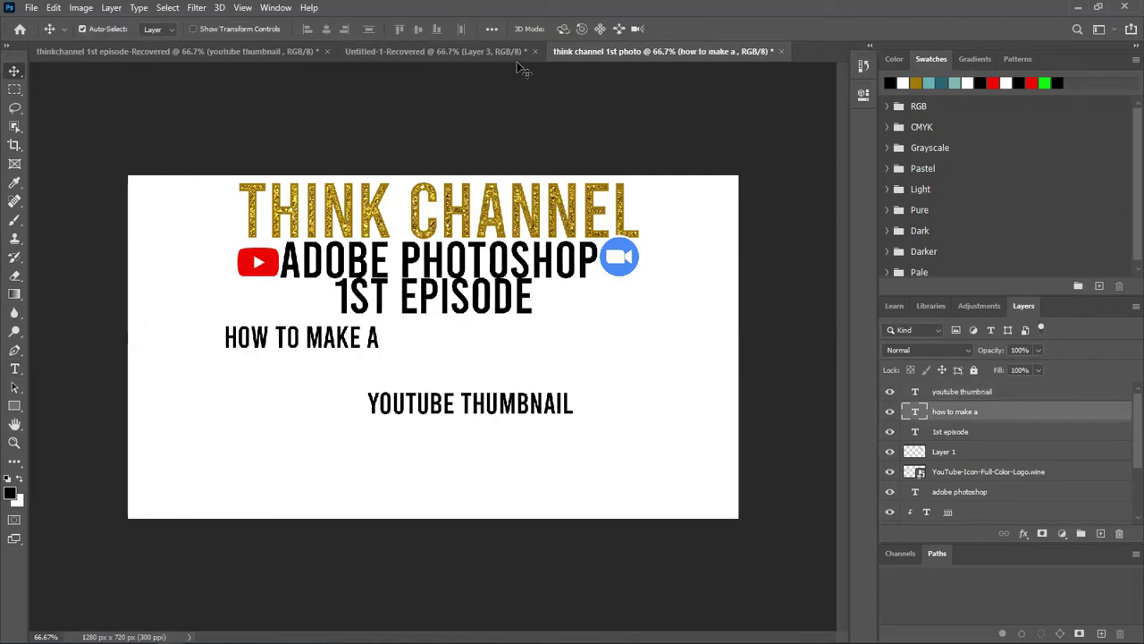
pyautogui.doubleClick(363, 338)
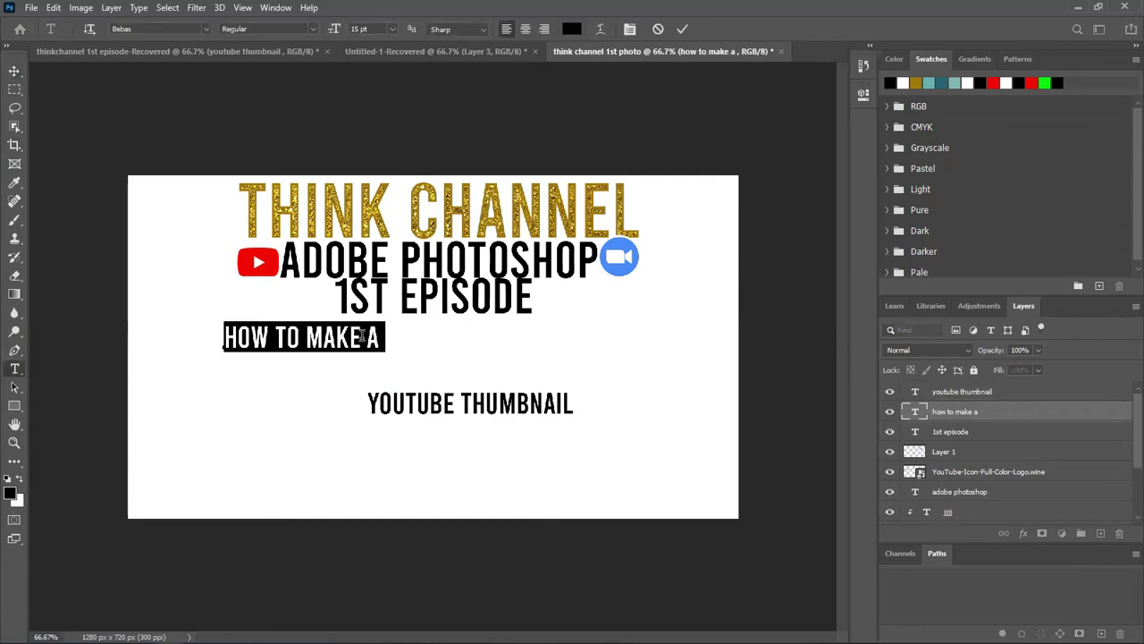
pyautogui.press('Escape')
pyautogui.press('v')
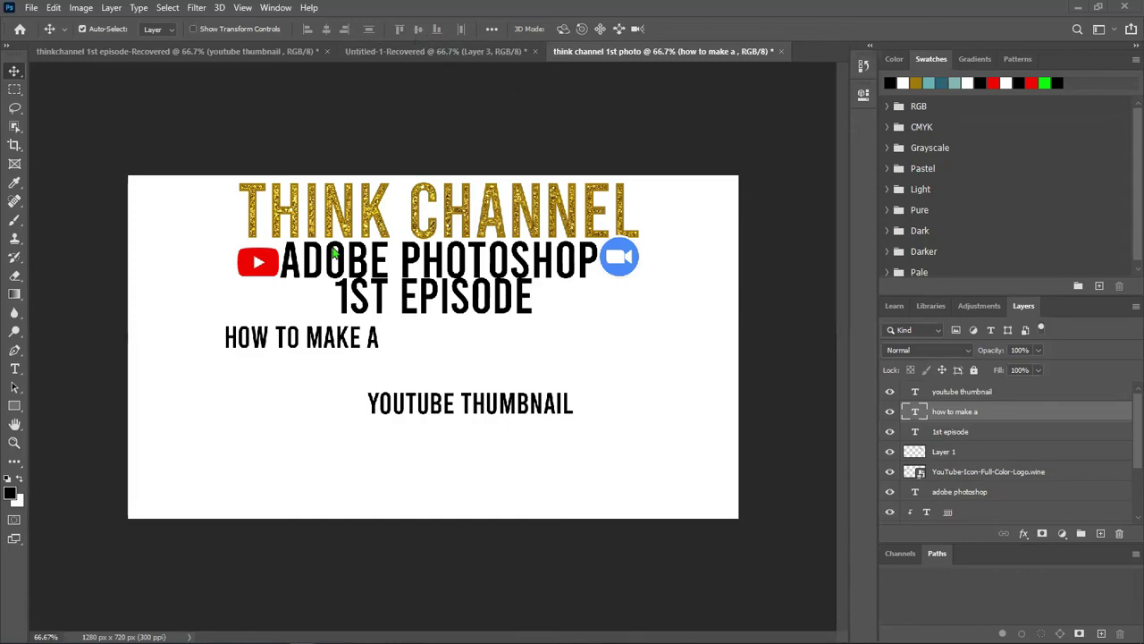
# Step: Enlarge HOW TO MAKE A to 20 pt and shift it slightly left
pyautogui.doubleClick(376, 347)
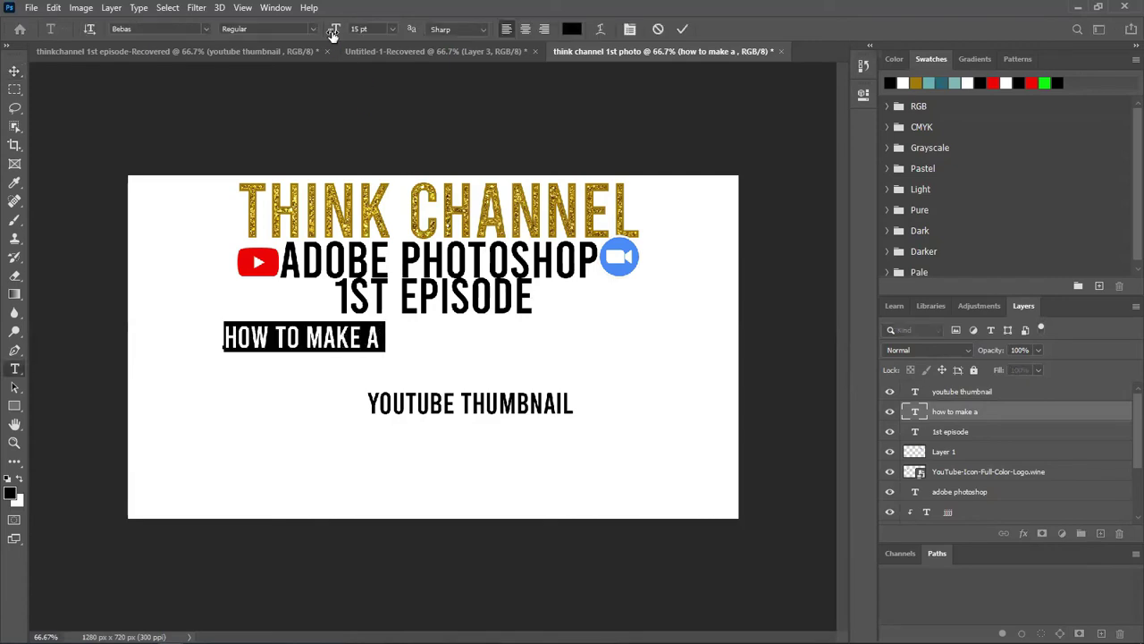
pyautogui.moveTo(334, 33); pyautogui.dragTo(339, 33)
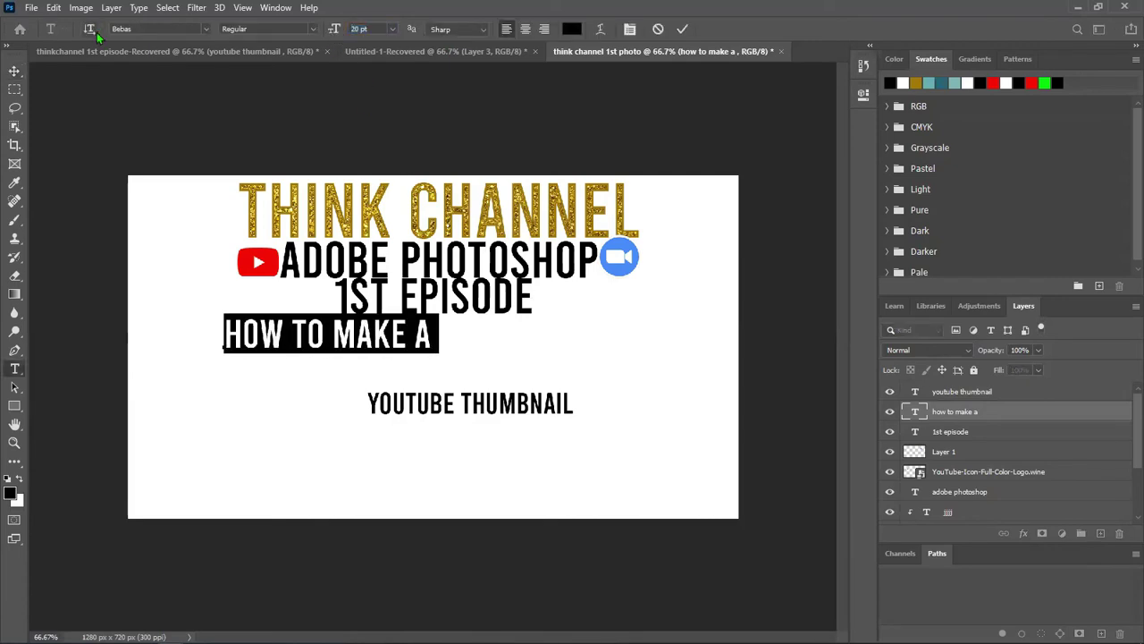
pyautogui.click(15, 71)
pyautogui.moveTo(420, 355); pyautogui.dragTo(379, 354)
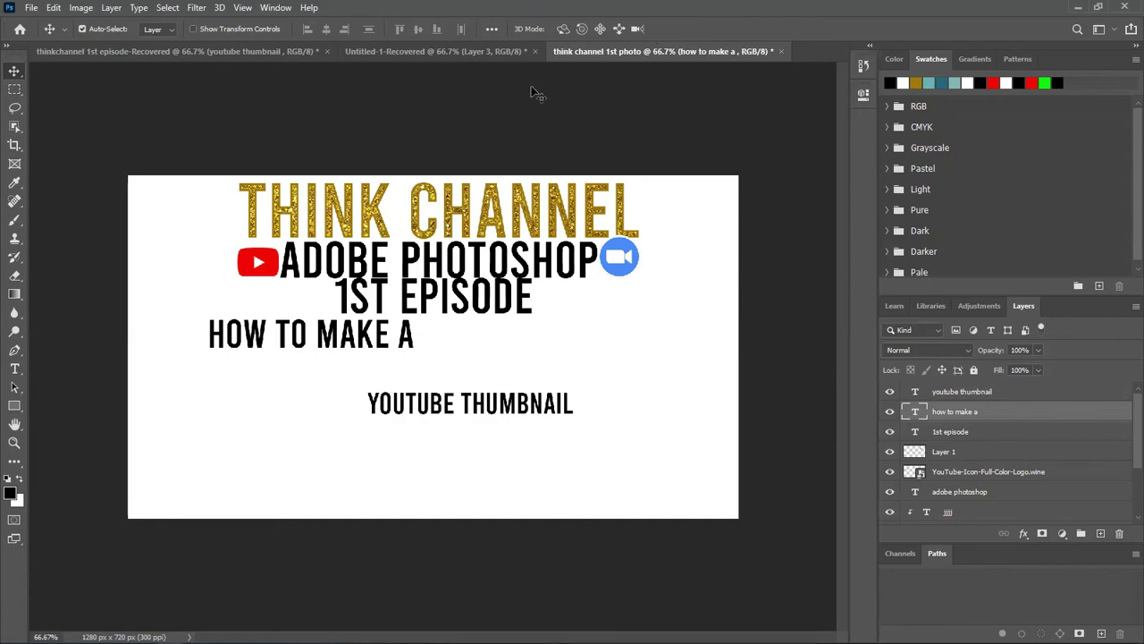
# Step: Enlarge YOUTUBE THUMBNAIL to 19 pt and tuck it under HOW TO MAKE A, indented right
pyautogui.doubleClick(421, 406)
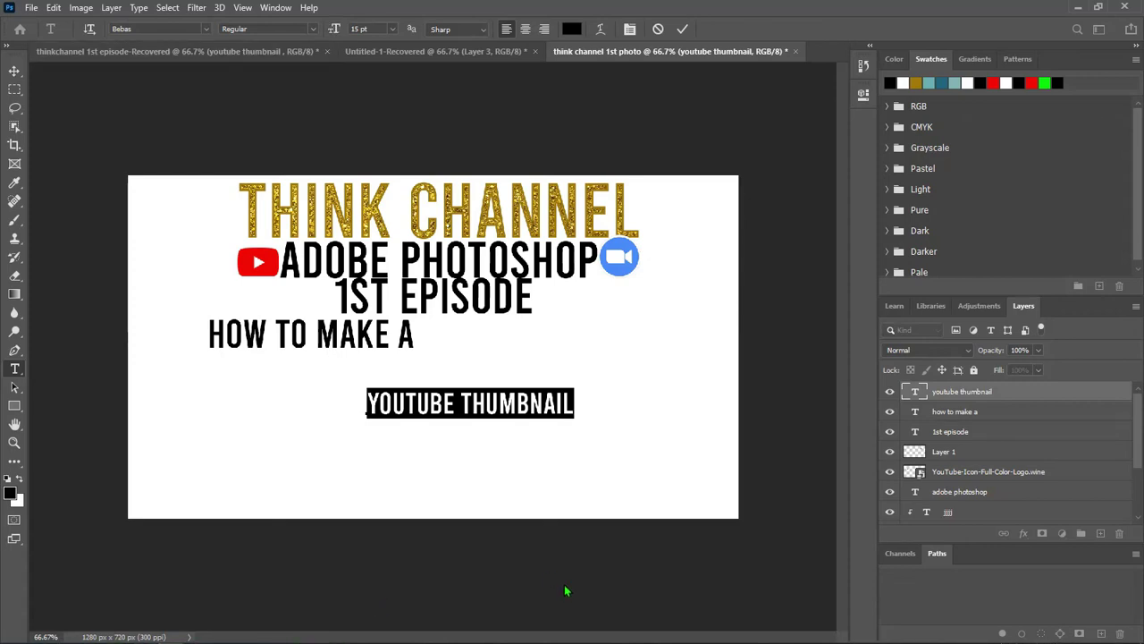
pyautogui.press('super')
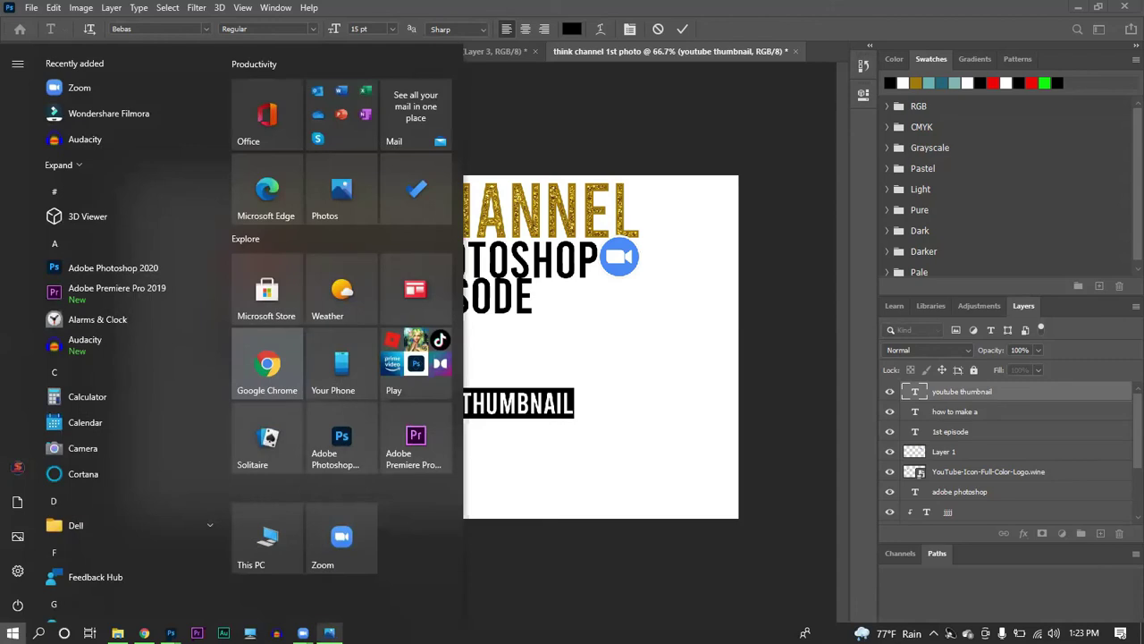
pyautogui.click(328, 545)
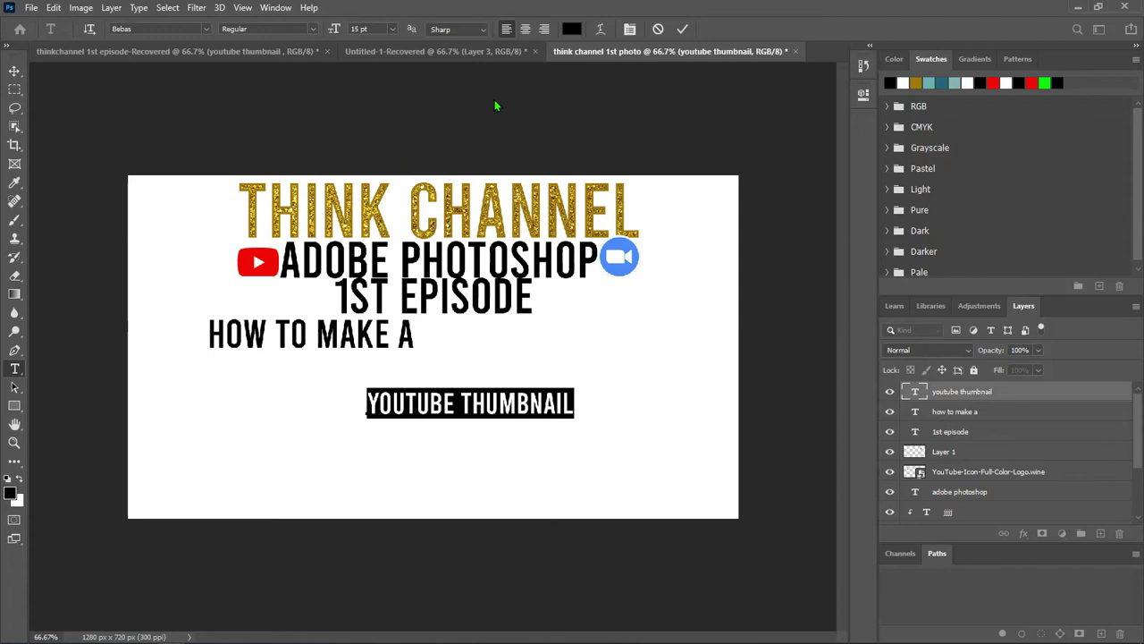
pyautogui.moveTo(331, 29); pyautogui.dragTo(335, 30)
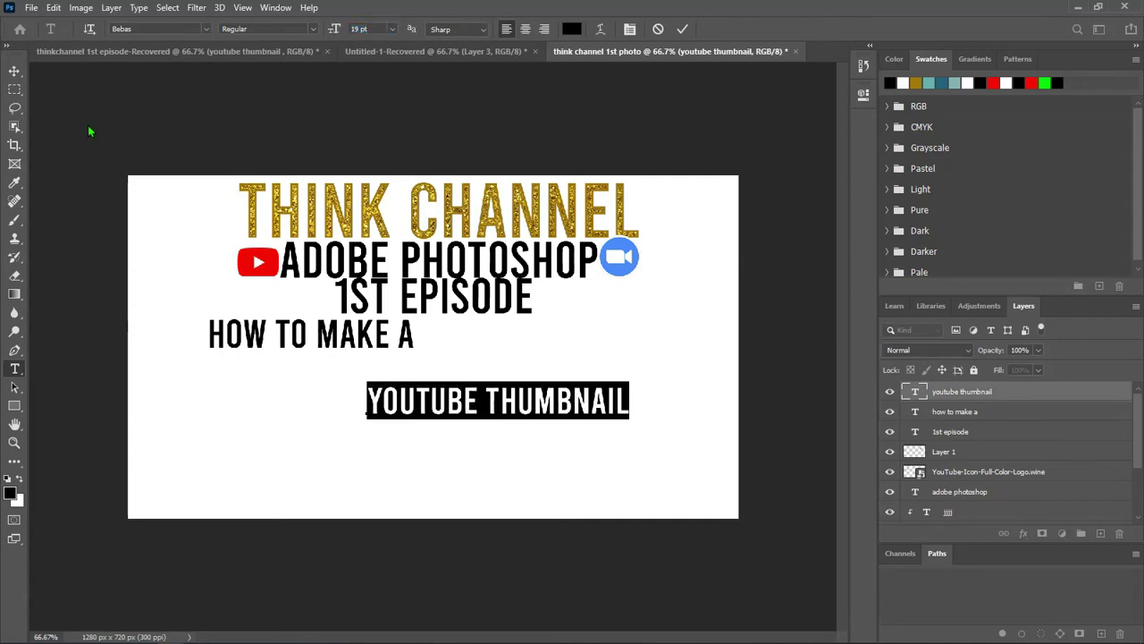
pyautogui.click(14, 71)
pyautogui.moveTo(535, 396); pyautogui.dragTo(444, 361)
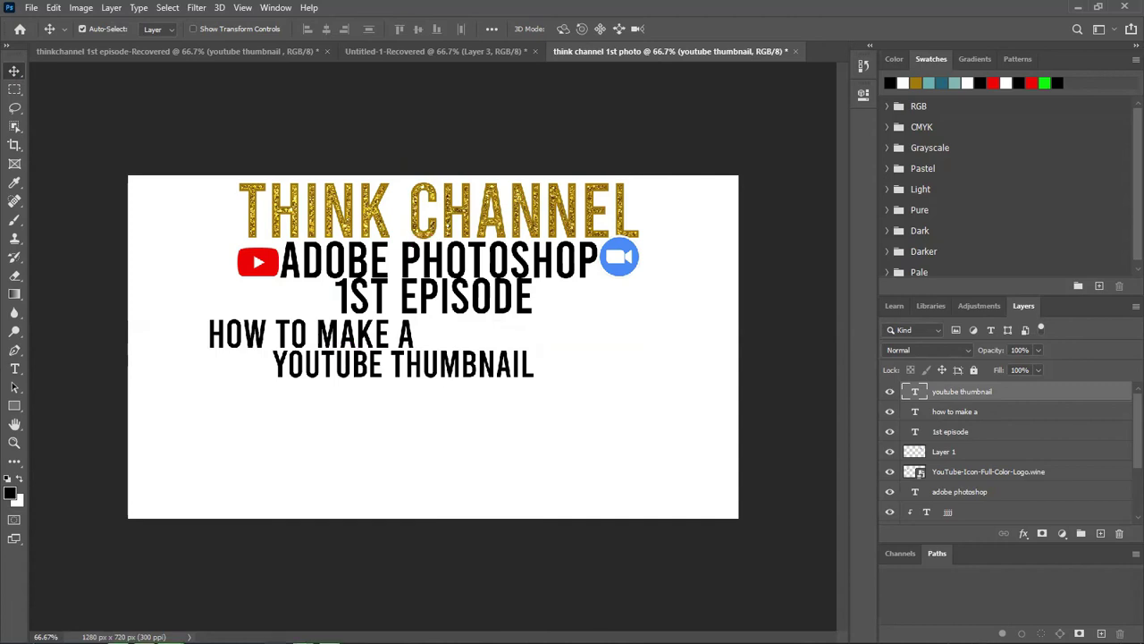
# Step: Add an ON PHOTOSHOP text line below the titles
pyautogui.click(14, 368)
pyautogui.click(319, 455)
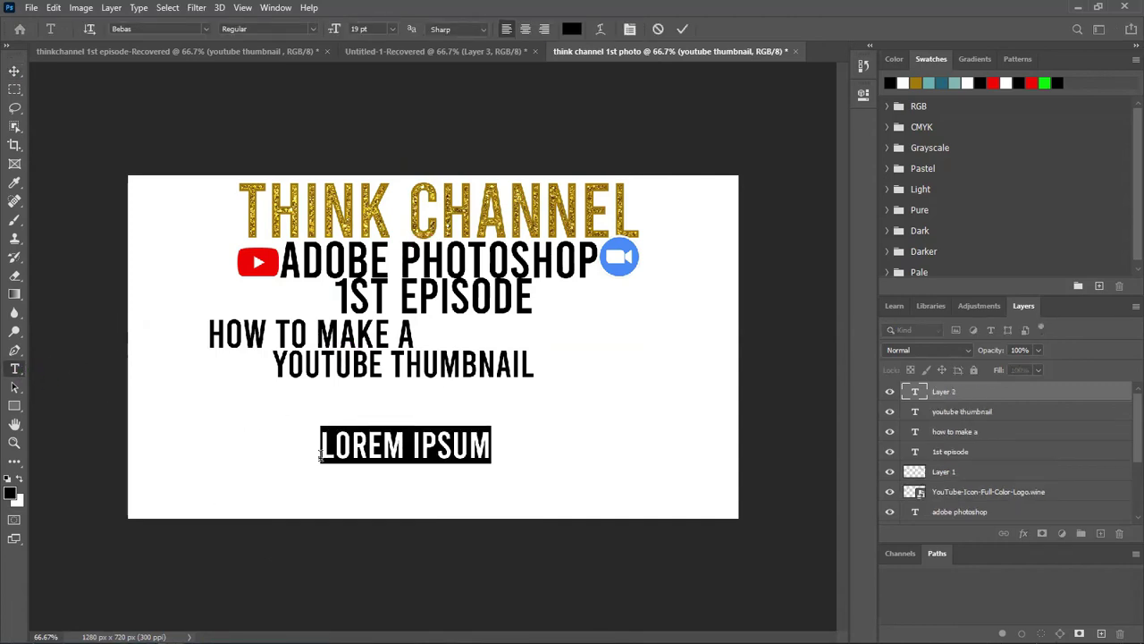
pyautogui.write('ON ')
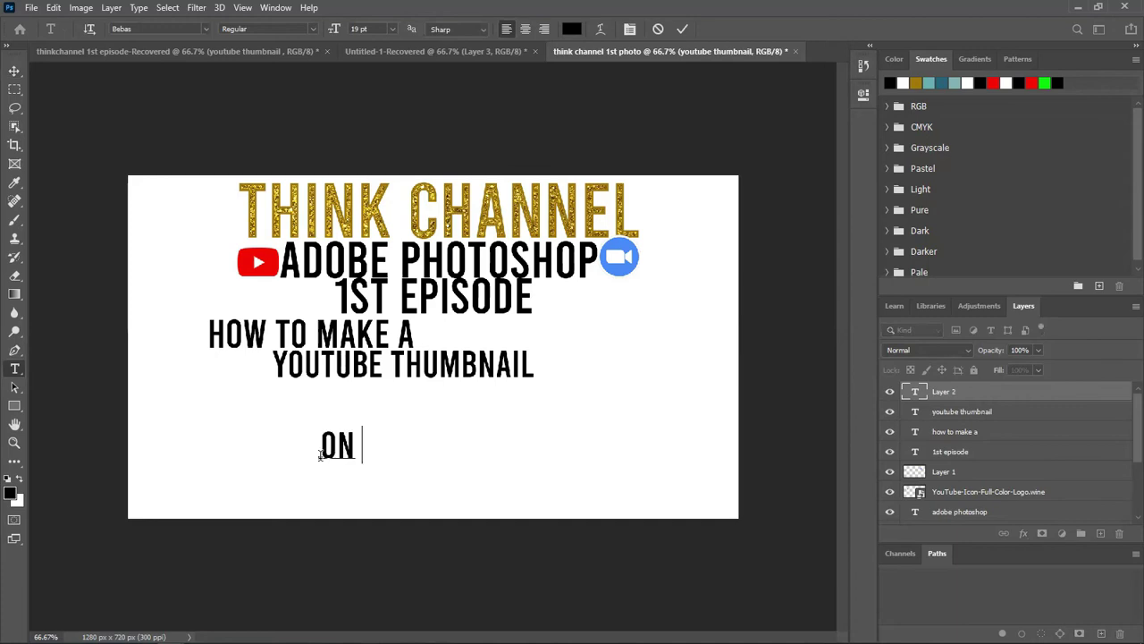
pyautogui.write('PHOTOSH')
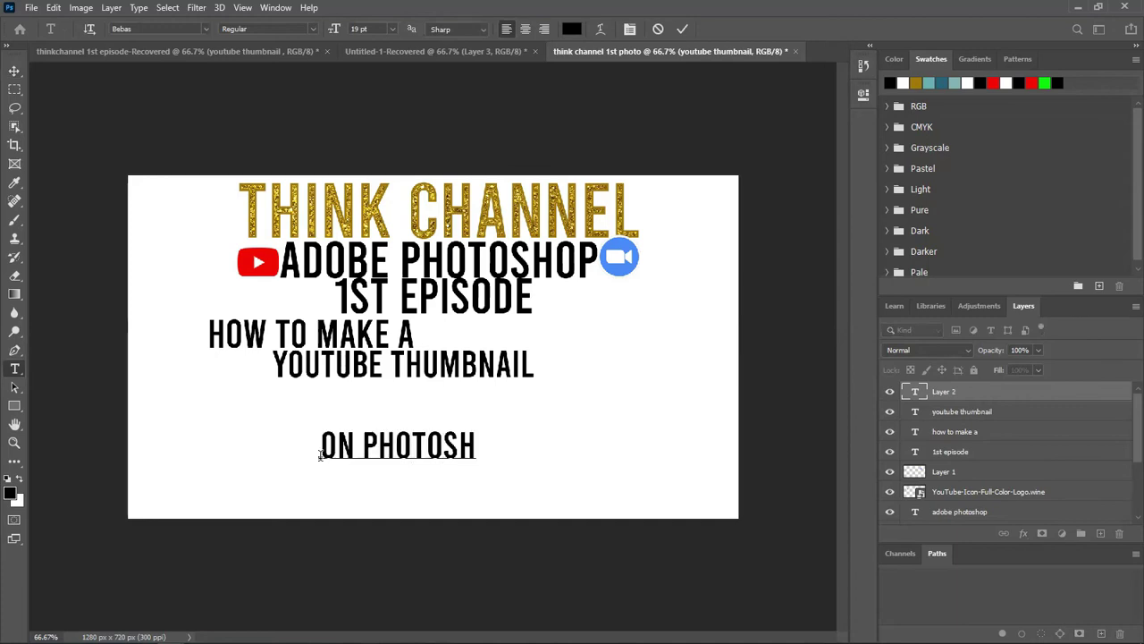
pyautogui.write('OP')
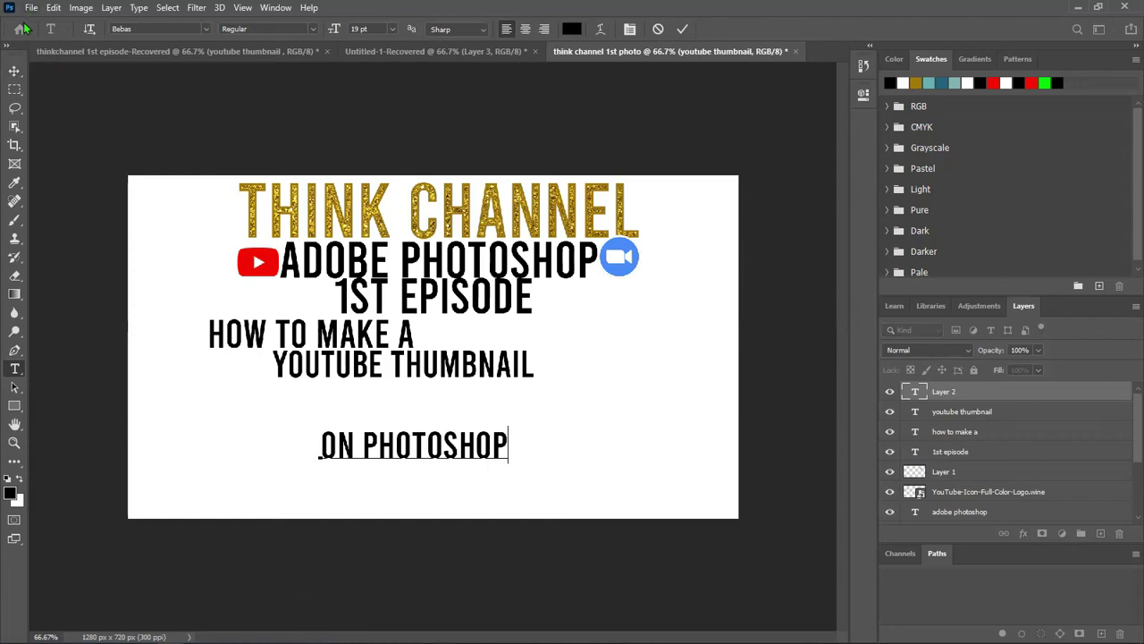
pyautogui.click(380, 228)
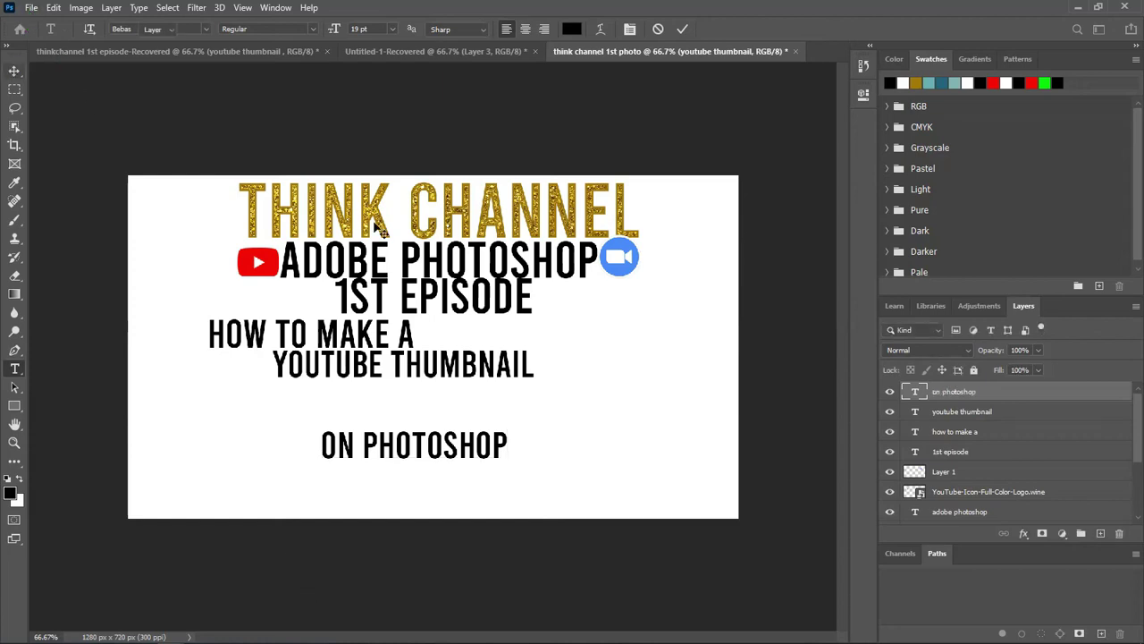
# Step: Enlarge ON PHOTOSHOP to 21 pt and move it right, under YOUTUBE THUMBNAIL
pyautogui.doubleClick(414, 451)
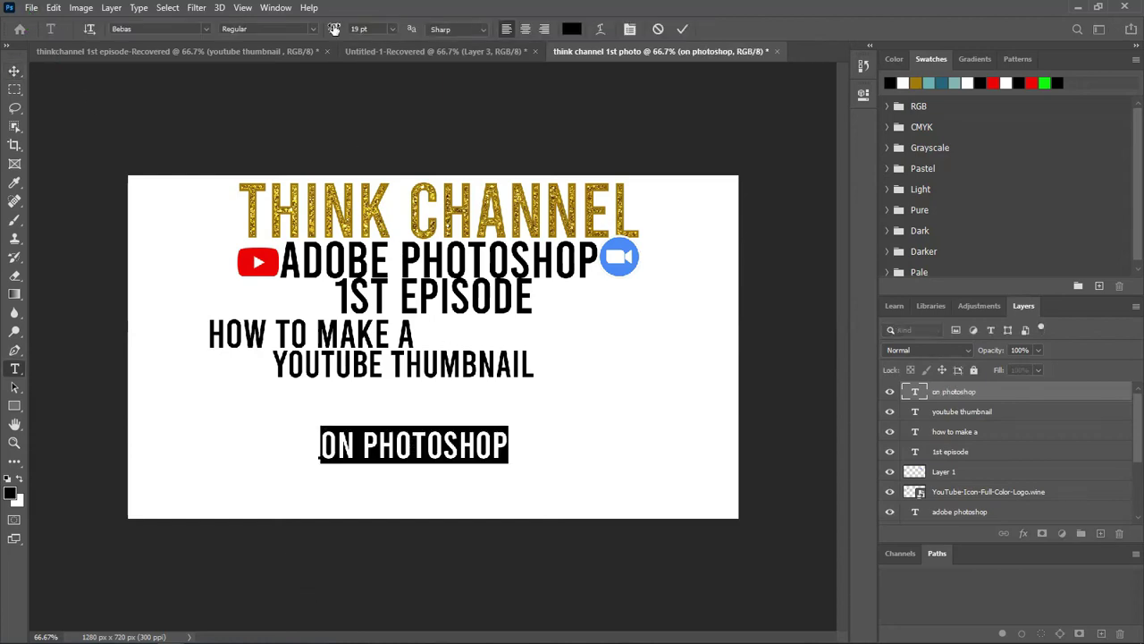
pyautogui.moveTo(331, 29); pyautogui.dragTo(336, 29)
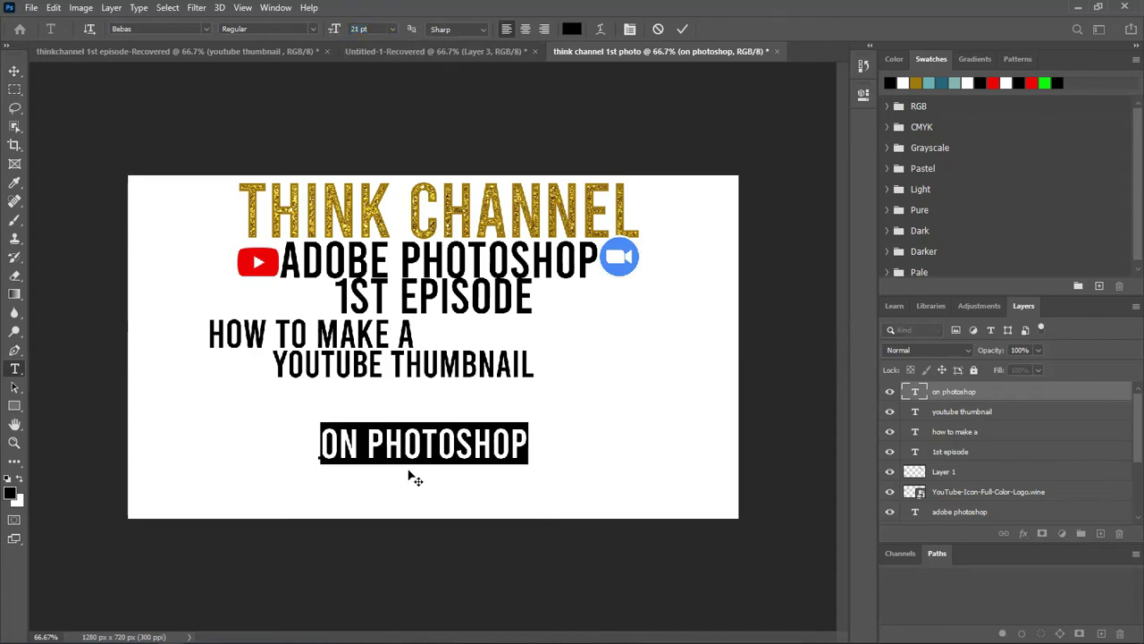
pyautogui.click(16, 71)
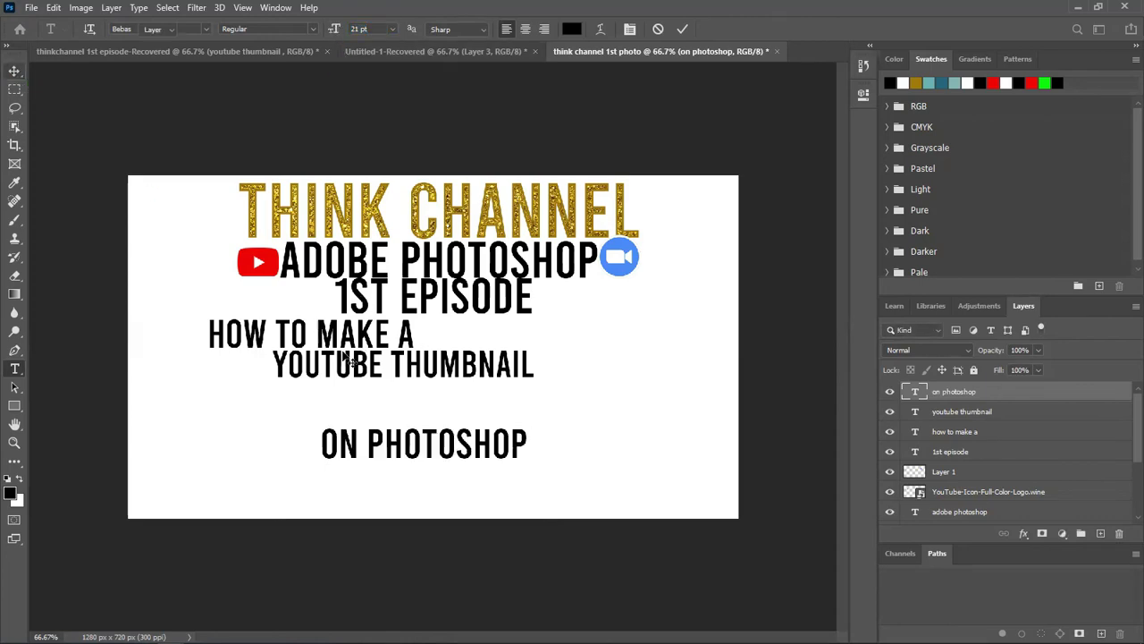
pyautogui.moveTo(404, 444)
pyautogui.mouseDown()
pyautogui.moveTo(464, 438)
pyautogui.moveTo(512, 394)
pyautogui.mouseUp()
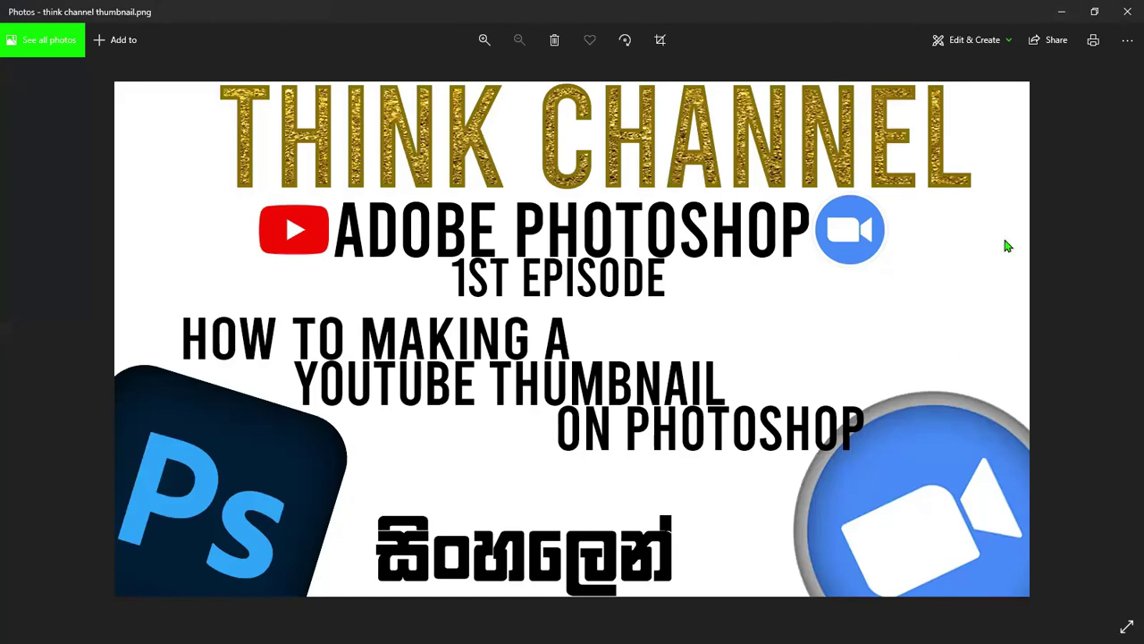
# Step: Shift HOW TO MAKE A, YOUTUBE THUMBNAIL and ON PHOTOSHOP left to restagger the lines
pyautogui.click(1062, 12)
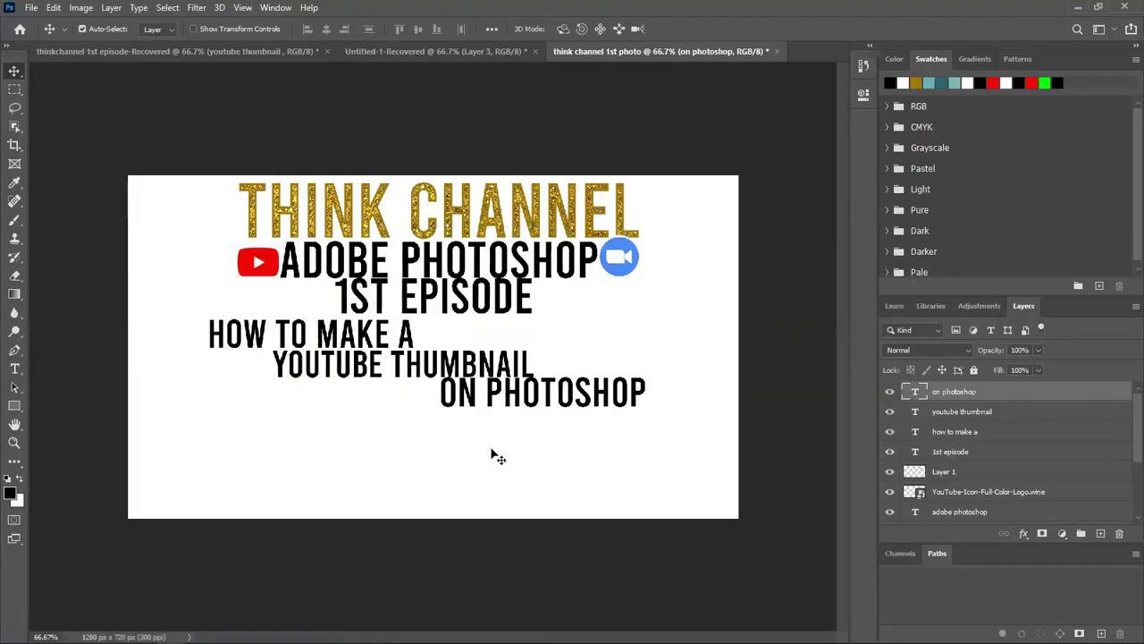
pyautogui.moveTo(337, 336); pyautogui.dragTo(336, 337)
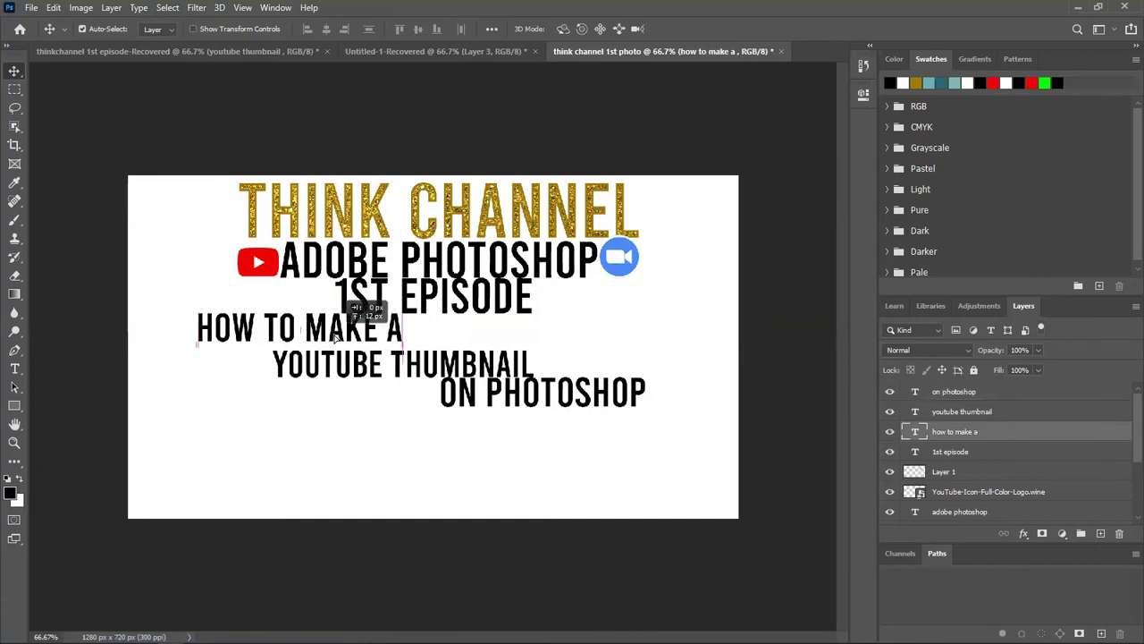
pyautogui.moveTo(334, 336); pyautogui.dragTo(349, 362)
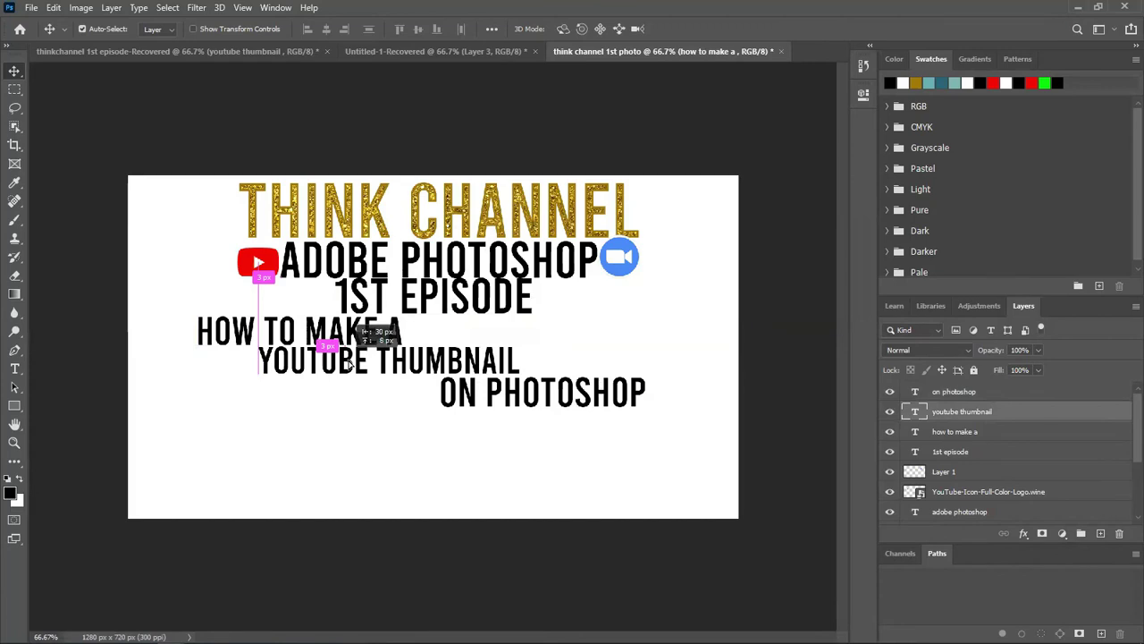
pyautogui.moveTo(503, 401); pyautogui.dragTo(479, 403)
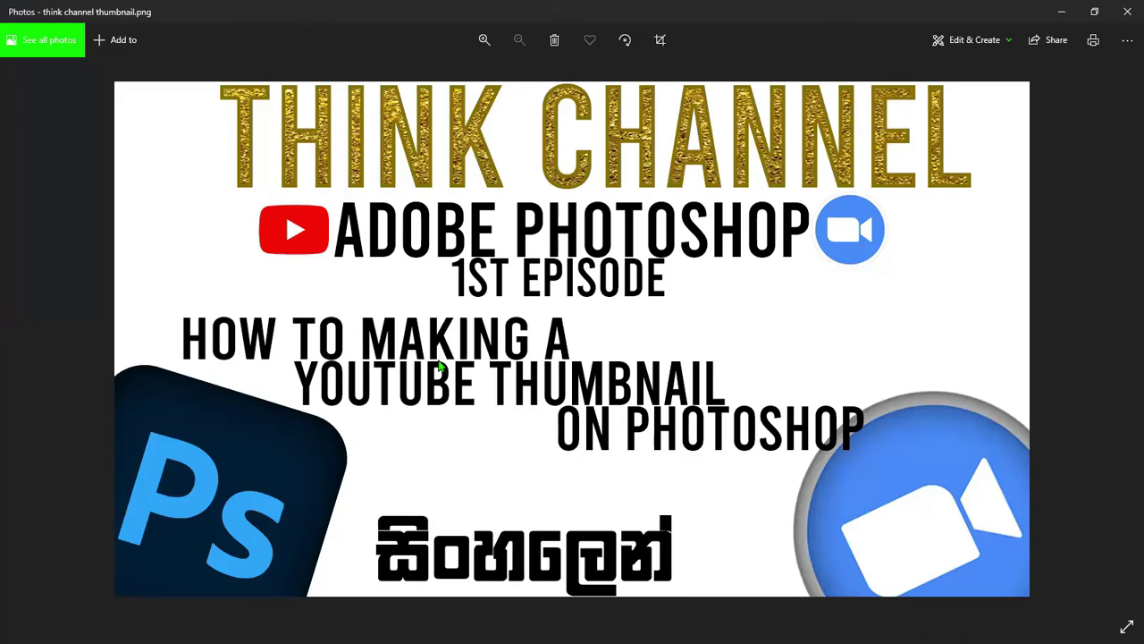
# Step: Recheck the reference in Photos and return to Photoshop, leaving the Layer menu unused
pyautogui.click(1063, 11)
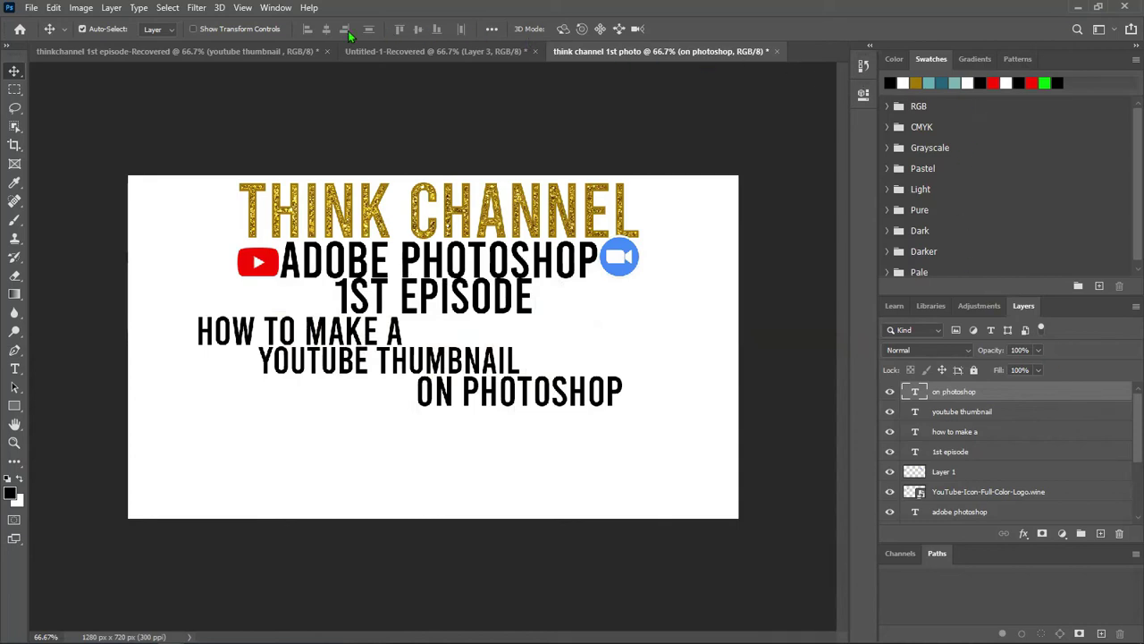
pyautogui.click(110, 9)
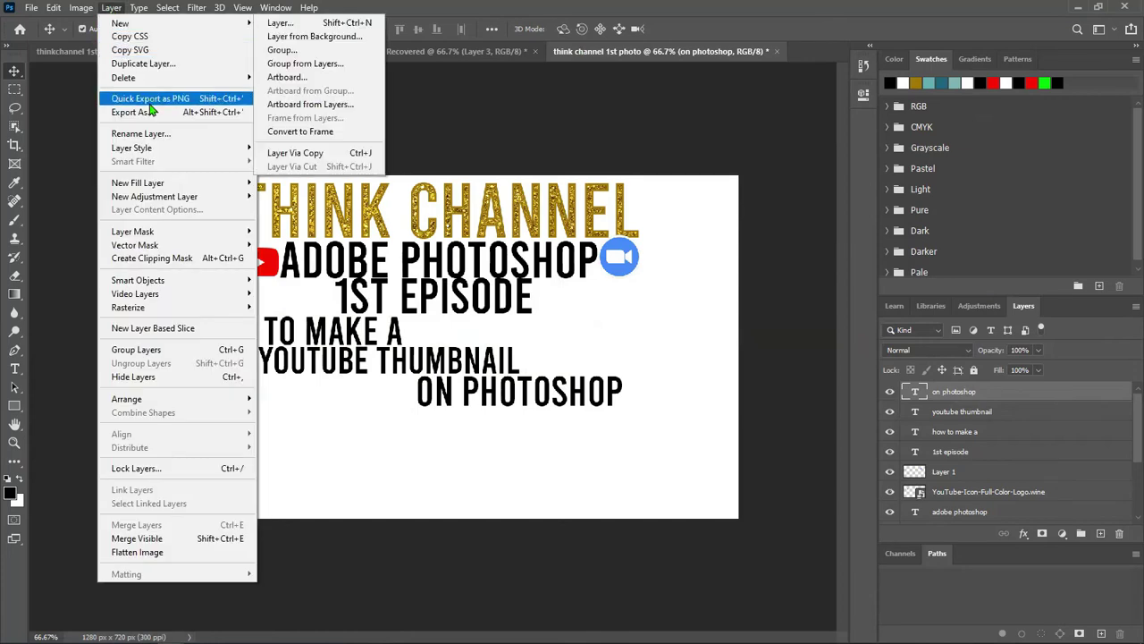
pyautogui.moveTo(132, 148)
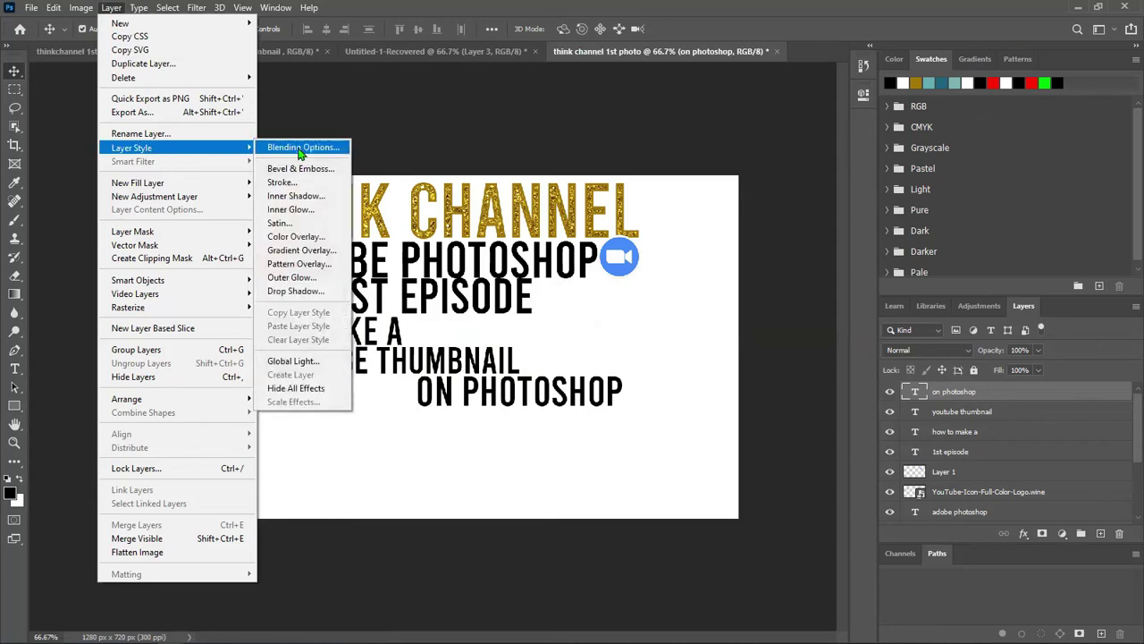
pyautogui.click(435, 121)
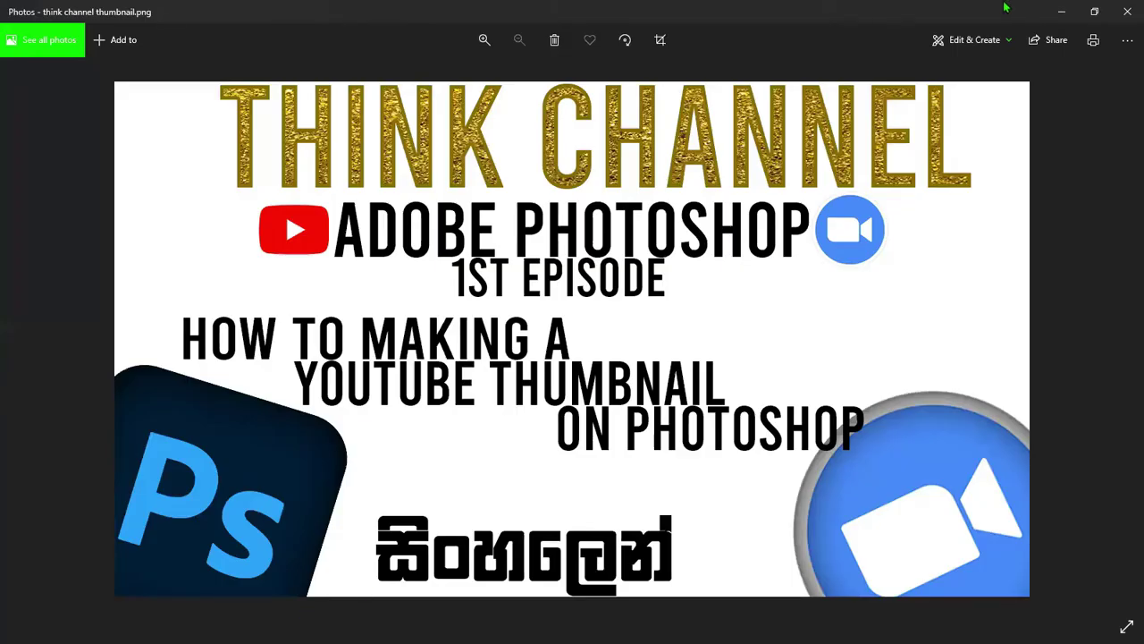
pyautogui.click(1061, 11)
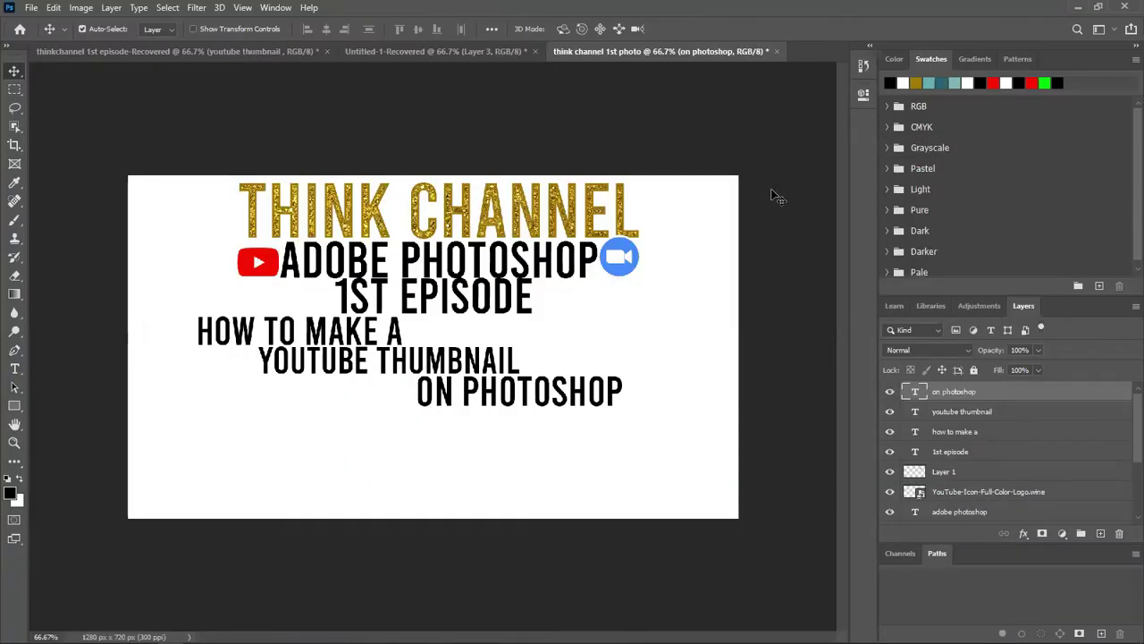
# Step: Drag the Photoshop logo PNG from the Desktop logo folder onto the thumbnail canvas
pyautogui.hotkey('alt', 'Tab')
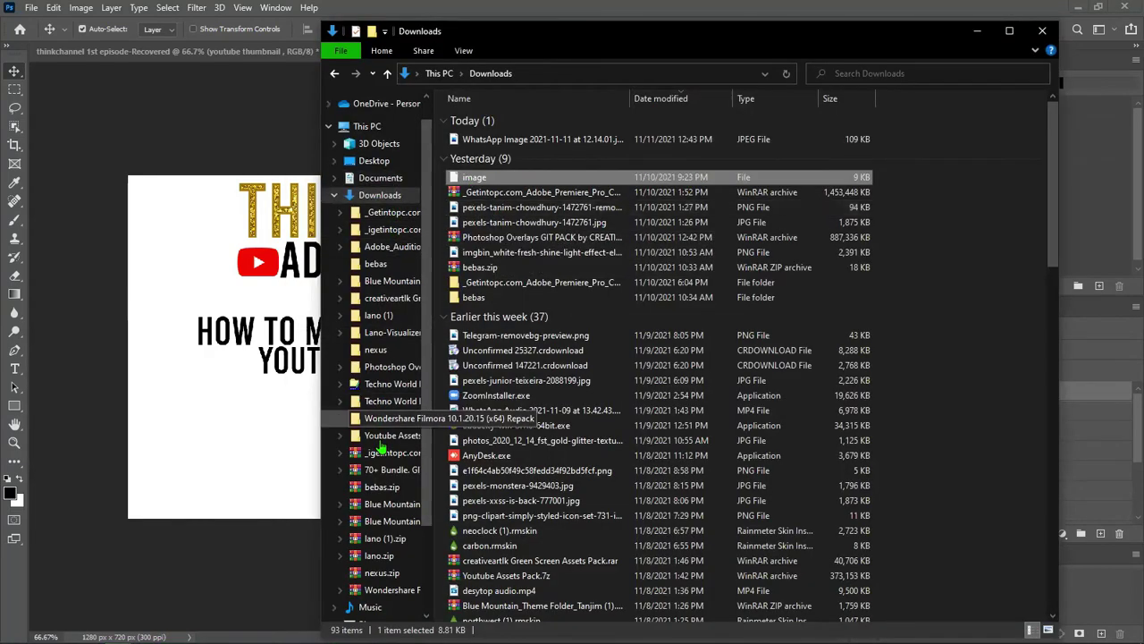
pyautogui.scroll(-2, 378, 474)
pyautogui.scroll(3, 380, 268)
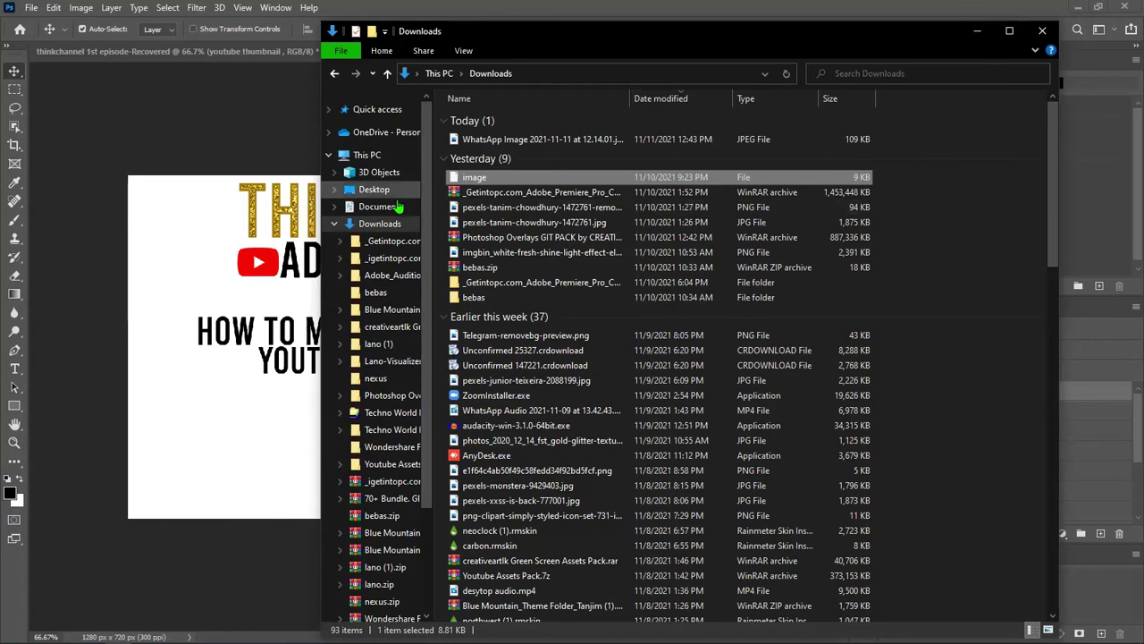
pyautogui.click(390, 194)
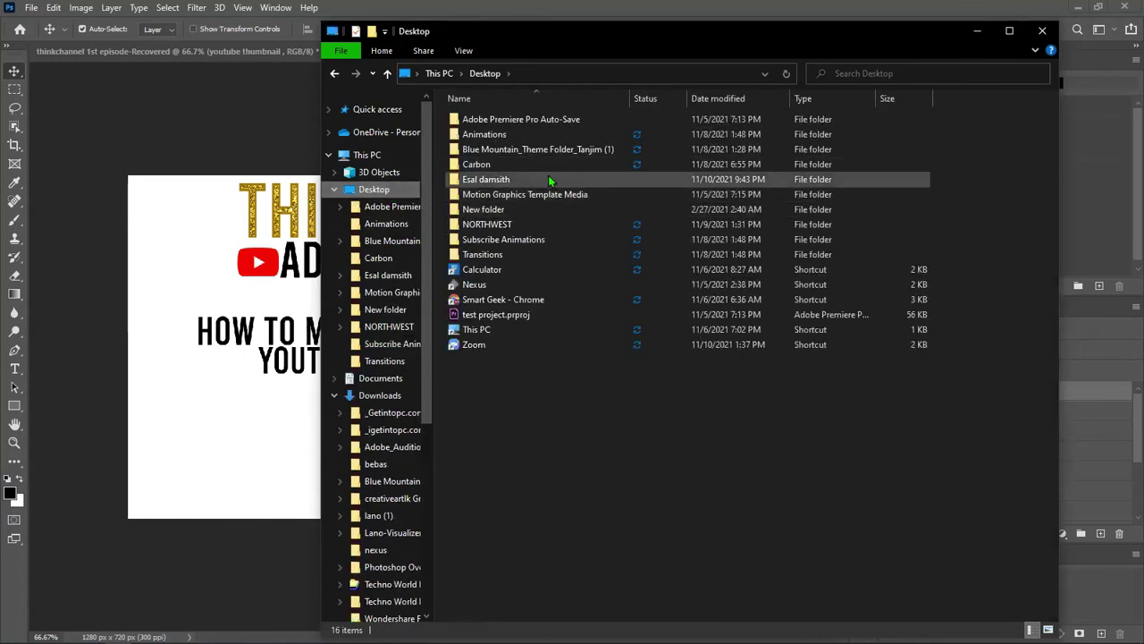
pyautogui.doubleClick(548, 178)
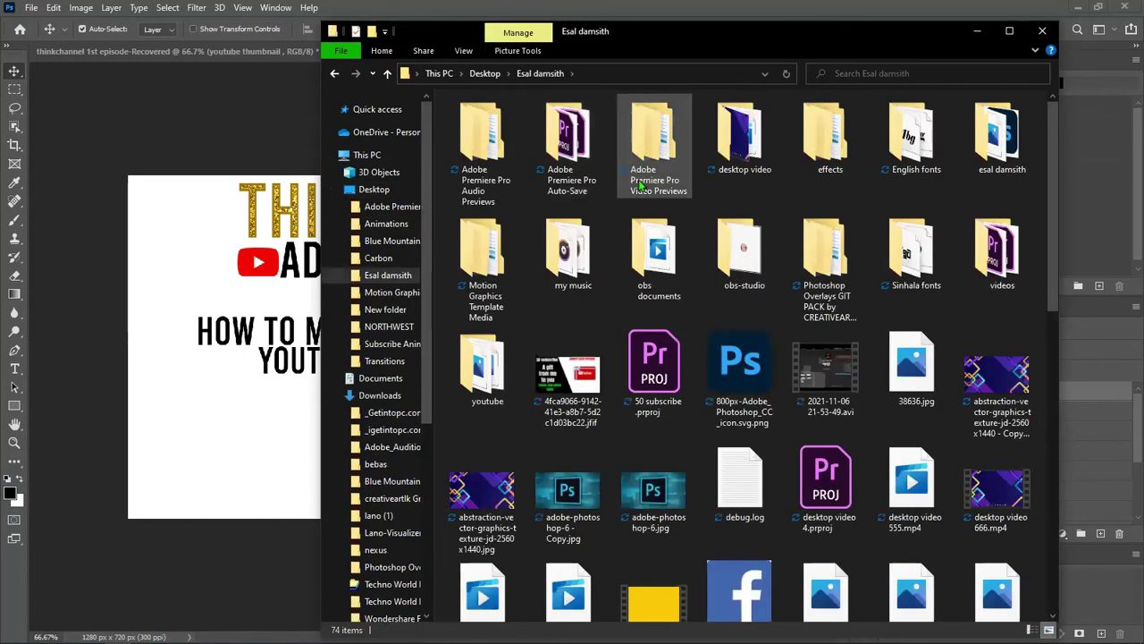
pyautogui.moveTo(771, 367); pyautogui.dragTo(256, 377)
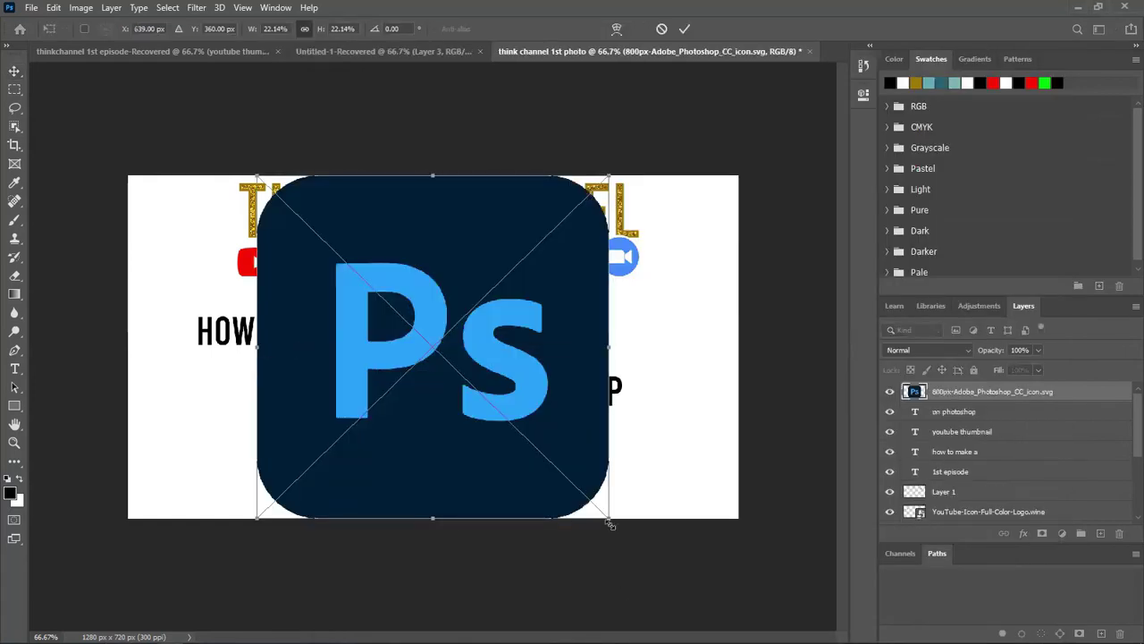
# Step: Scale the Ps logo to about 11%, rotate it about 20°, and place it bottom-left
pyautogui.moveTo(609, 517); pyautogui.dragTo(430, 342)
pyautogui.moveTo(560, 385)
pyautogui.mouseDown()
pyautogui.moveTo(512, 389)
pyautogui.moveTo(523, 365)
pyautogui.mouseUp()
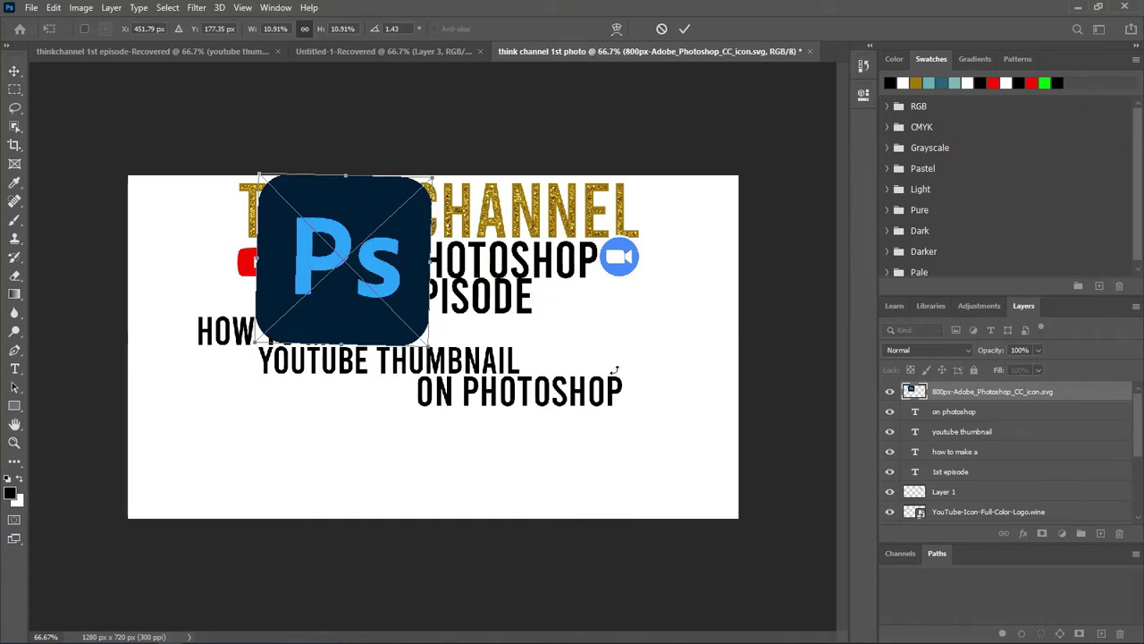
pyautogui.moveTo(616, 379)
pyautogui.mouseDown()
pyautogui.moveTo(564, 426)
pyautogui.moveTo(572, 407)
pyautogui.mouseUp()
pyautogui.moveTo(443, 229)
pyautogui.mouseDown()
pyautogui.moveTo(228, 469)
pyautogui.moveTo(238, 487)
pyautogui.mouseUp()
pyautogui.moveTo(366, 532); pyautogui.dragTo(357, 542)
pyautogui.moveTo(258, 474); pyautogui.dragTo(265, 480)
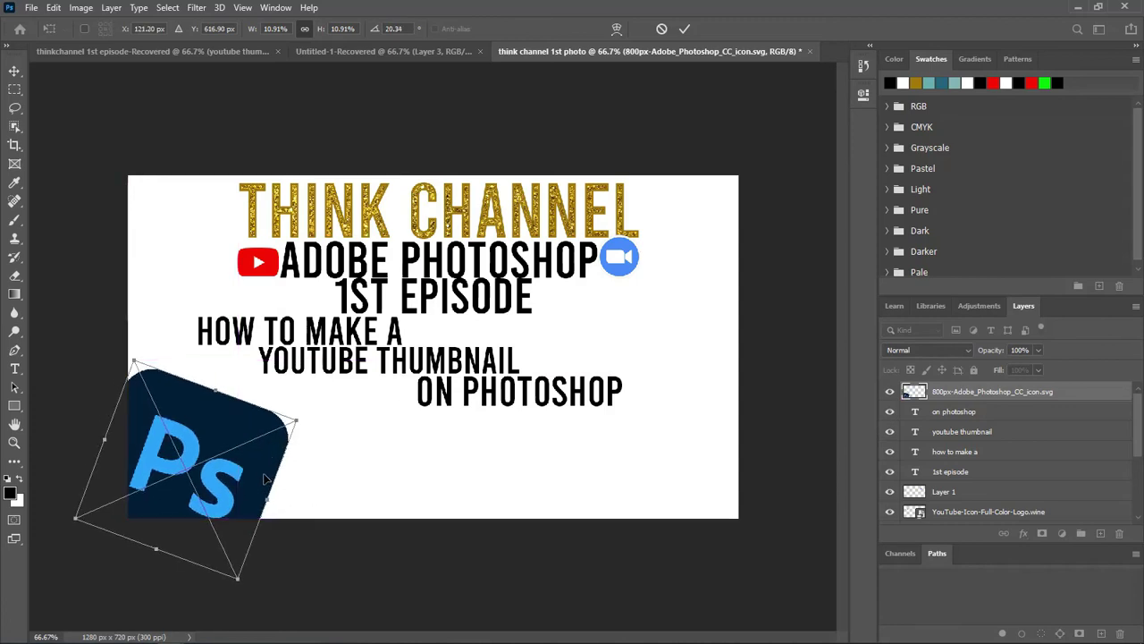
pyautogui.press('Return')
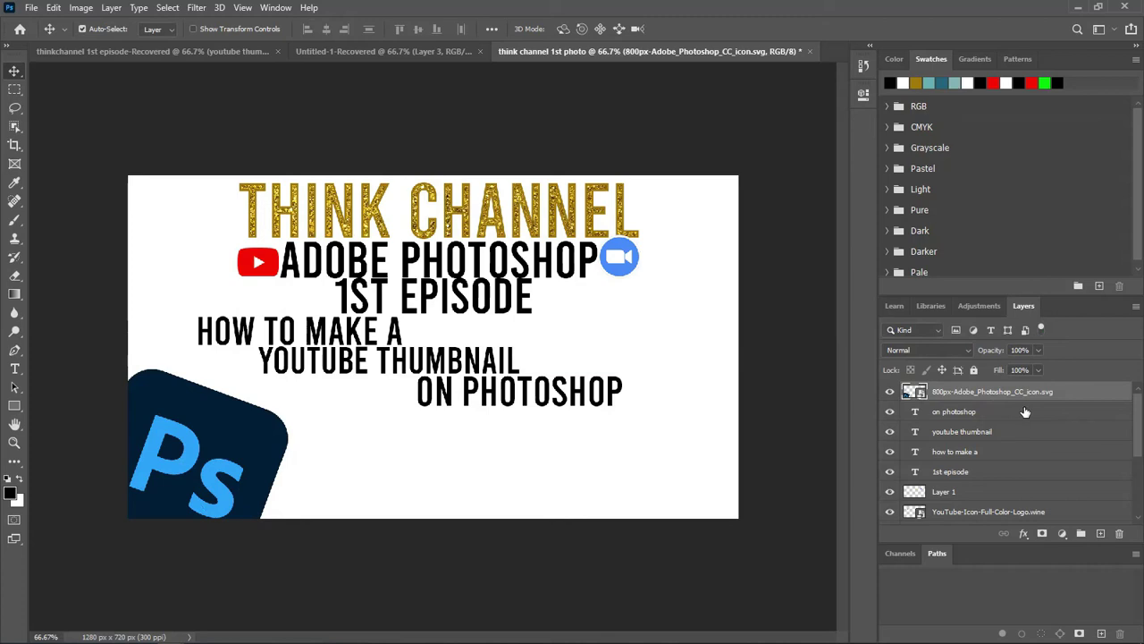
# Step: Give the Ps logo a black Inner Shadow with 0 px distance and about 81 px size
pyautogui.doubleClick(1096, 394)
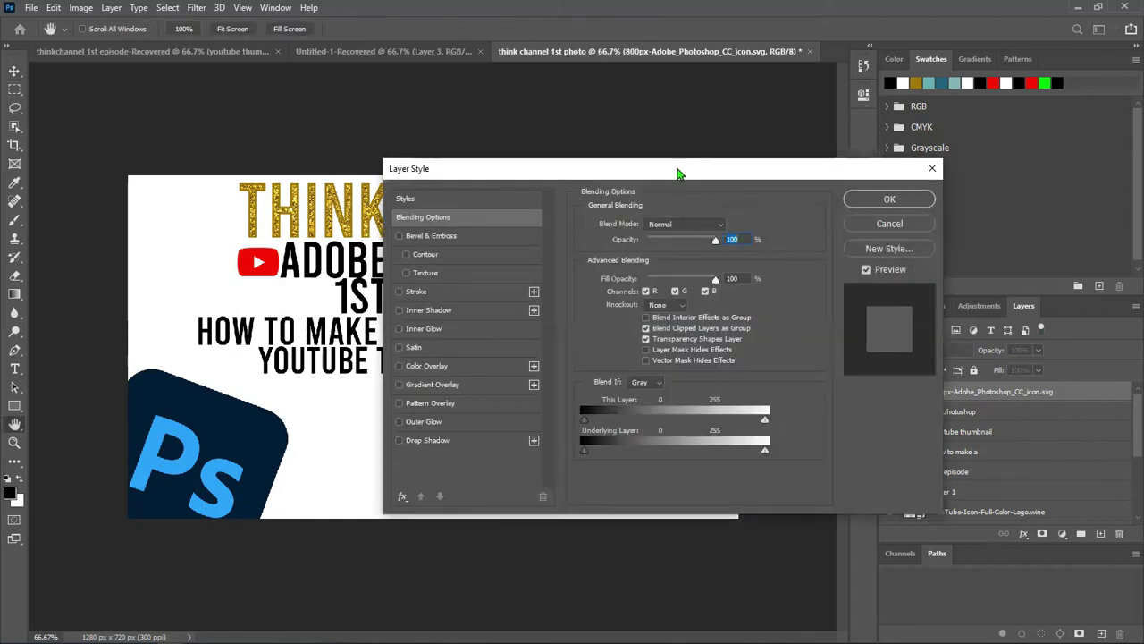
pyautogui.moveTo(677, 173); pyautogui.dragTo(533, 149)
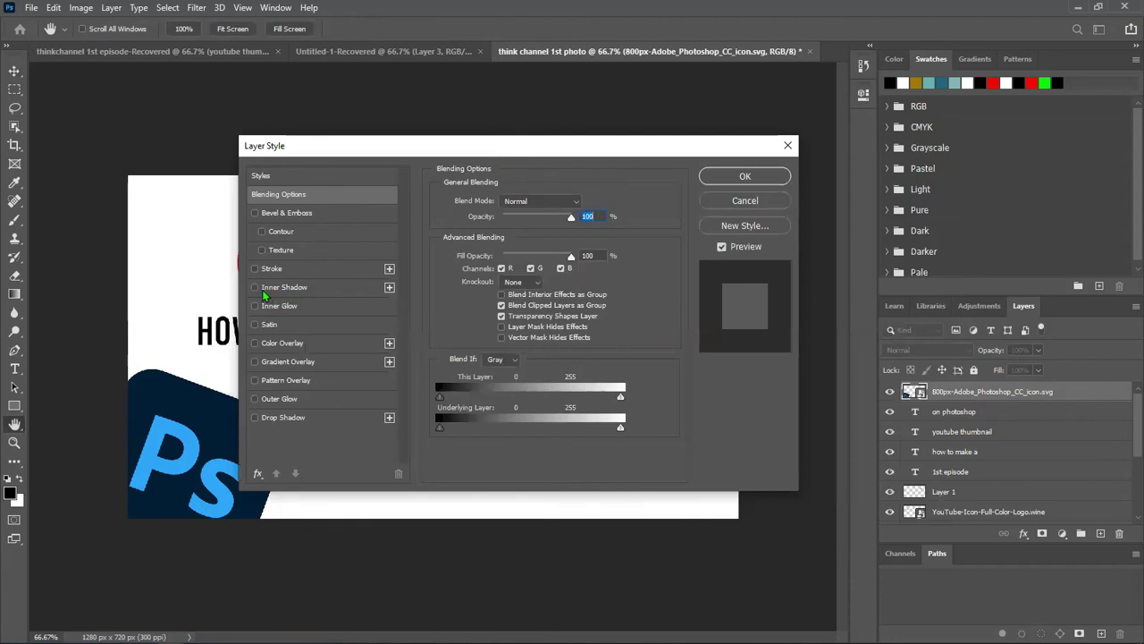
pyautogui.click(323, 287)
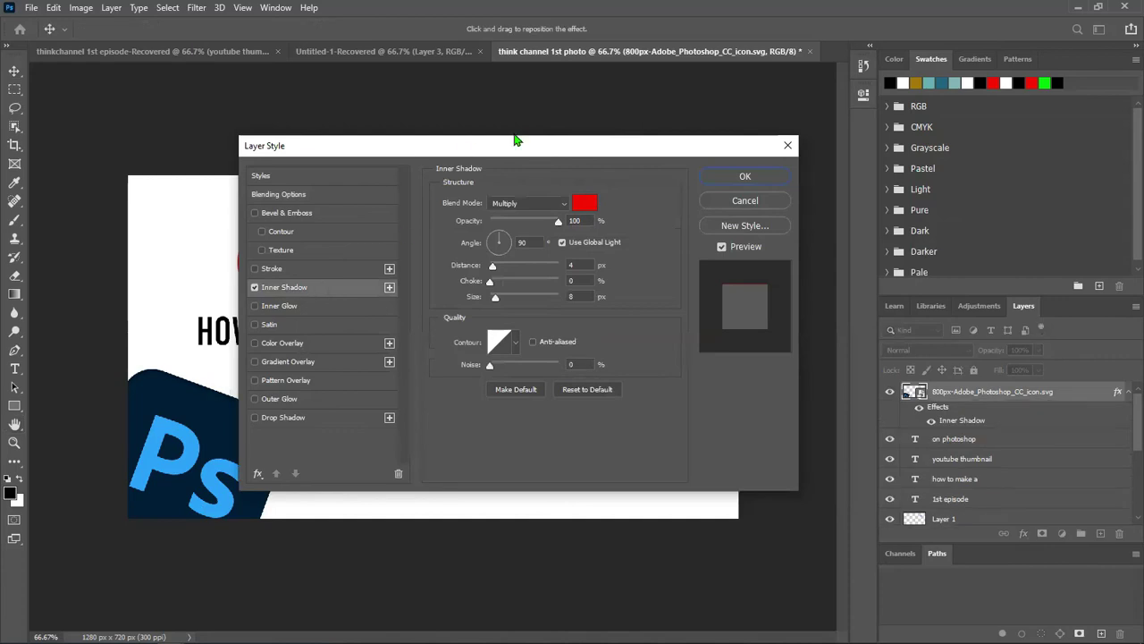
pyautogui.moveTo(516, 140); pyautogui.dragTo(552, 114)
pyautogui.moveTo(532, 270)
pyautogui.mouseDown()
pyautogui.moveTo(554, 273)
pyautogui.moveTo(531, 278)
pyautogui.mouseUp()
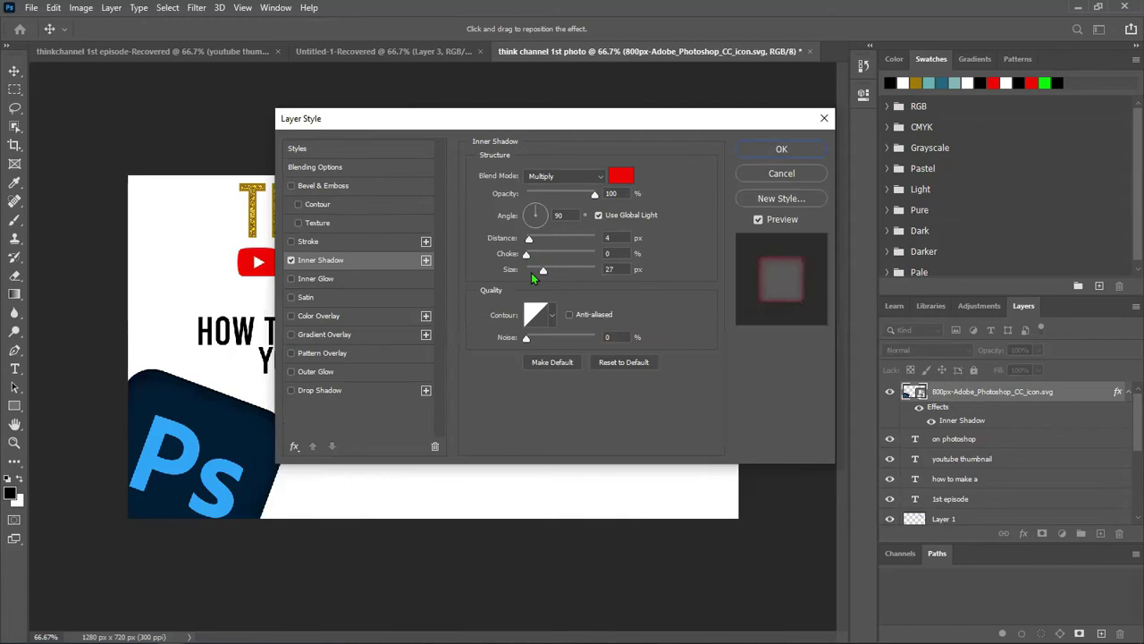
pyautogui.click(623, 175)
pyautogui.moveTo(479, 241); pyautogui.dragTo(251, 390)
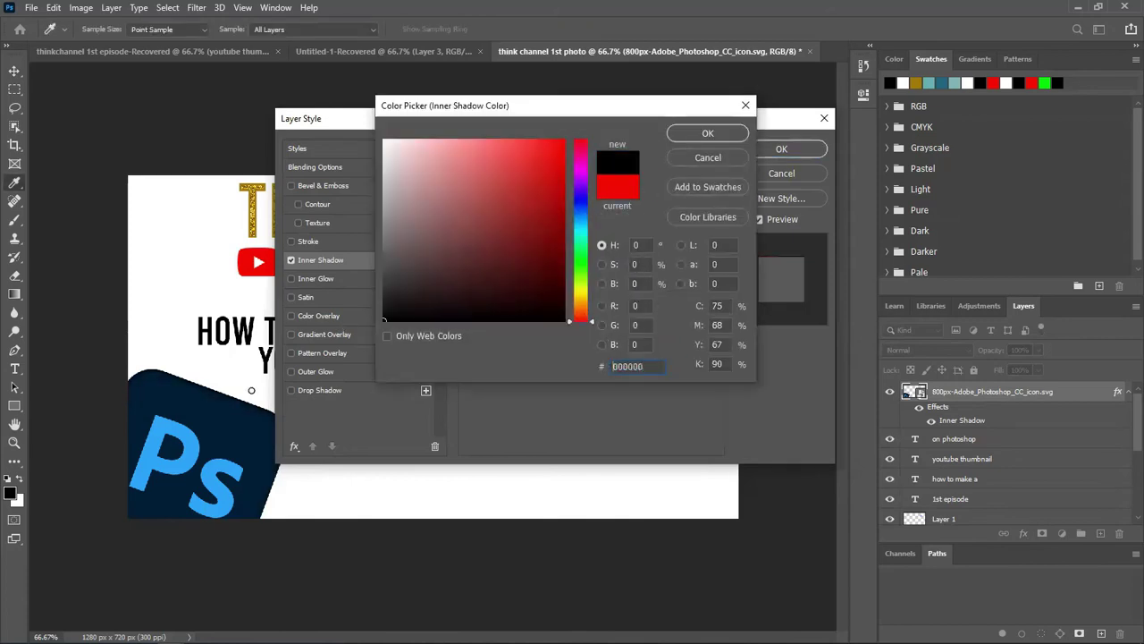
pyautogui.click(696, 138)
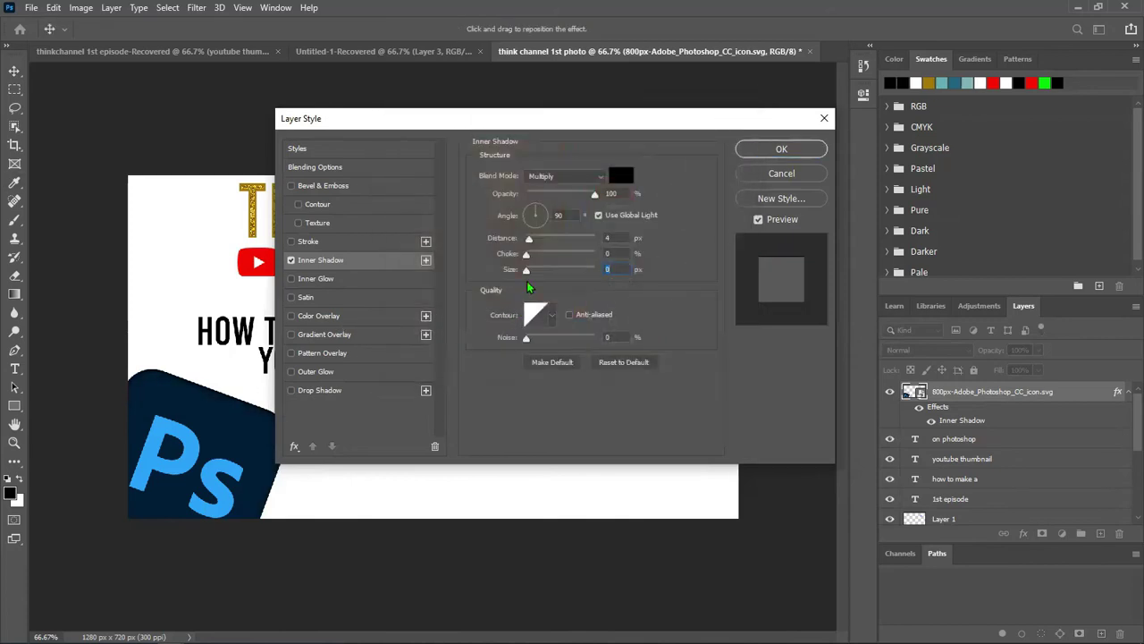
pyautogui.moveTo(525, 270); pyautogui.dragTo(544, 272)
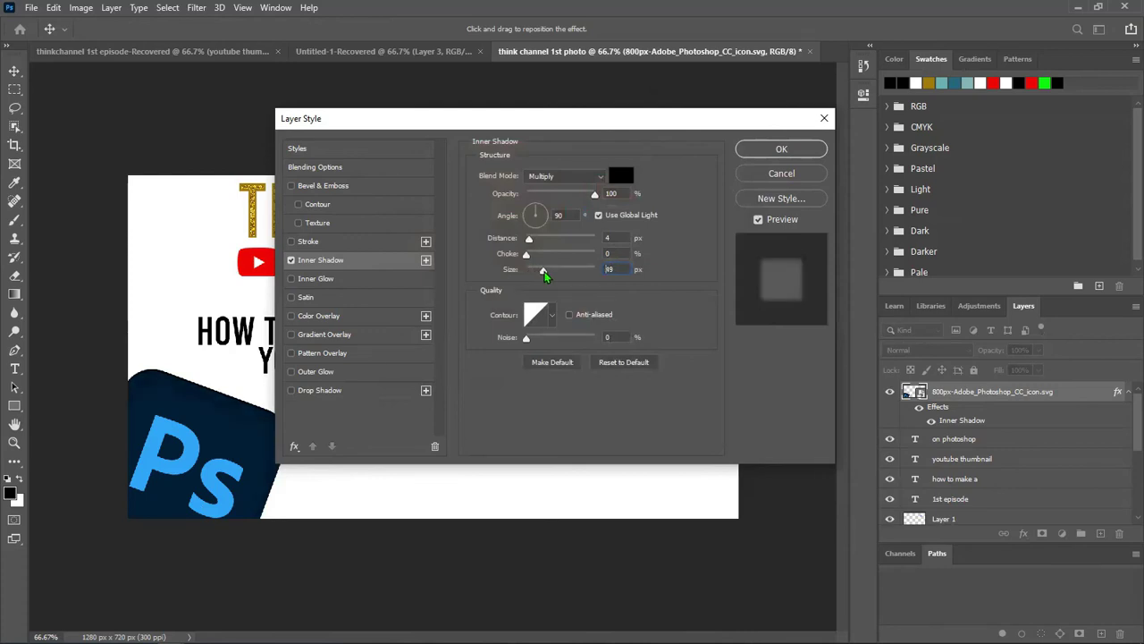
pyautogui.moveTo(542, 271)
pyautogui.mouseDown()
pyautogui.moveTo(570, 239)
pyautogui.moveTo(523, 240)
pyautogui.moveTo(556, 274)
pyautogui.mouseUp()
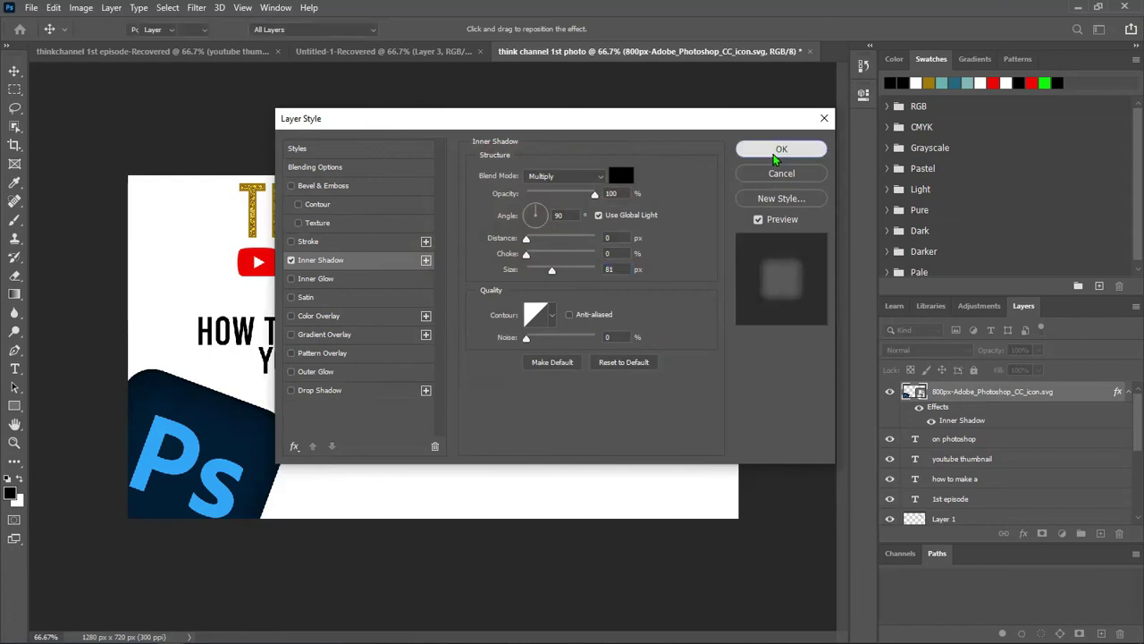
pyautogui.click(775, 155)
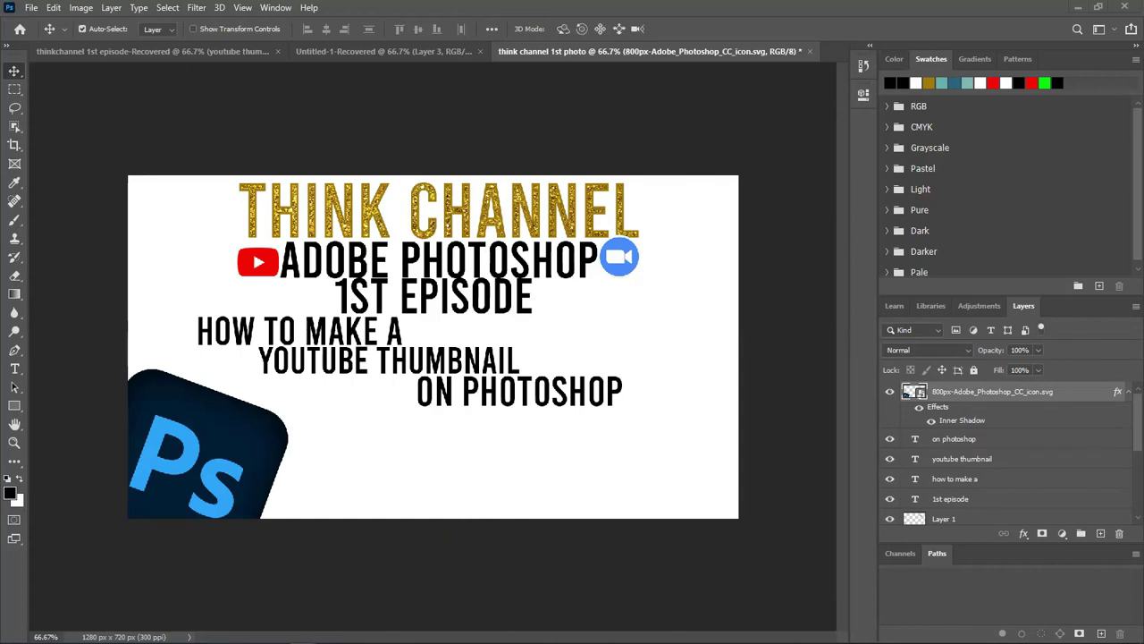
# Step: Open the 'image' file from Downloads in Adobe Photoshop 2020
pyautogui.click(191, 624)
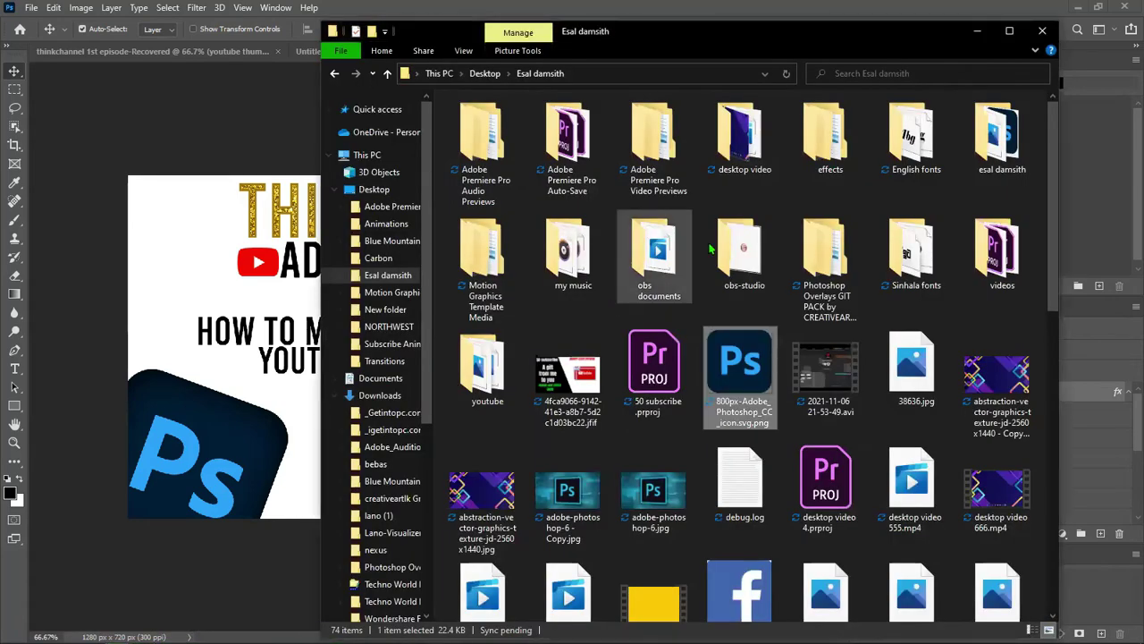
pyautogui.scroll(-1, 382, 349)
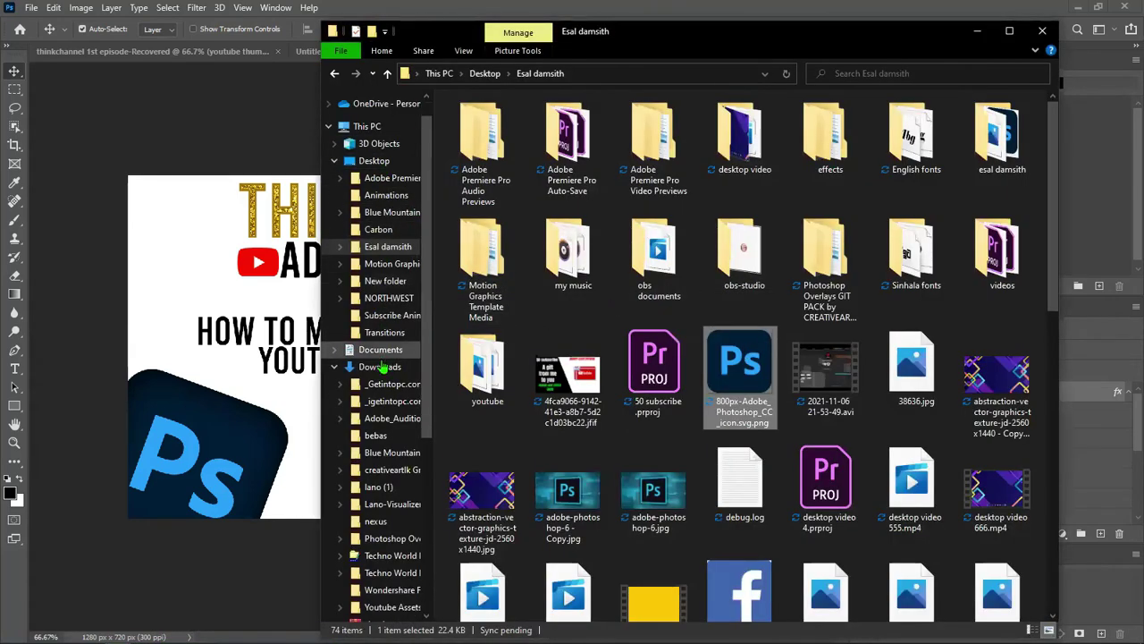
pyautogui.scroll(-2, 381, 349)
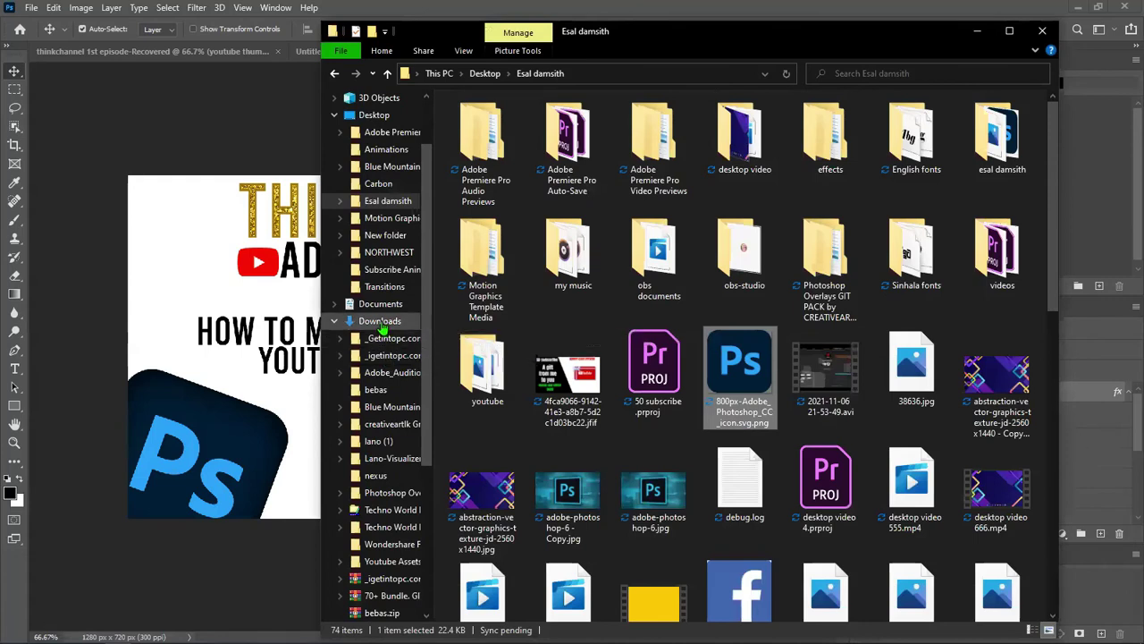
pyautogui.click(381, 322)
pyautogui.click(515, 183)
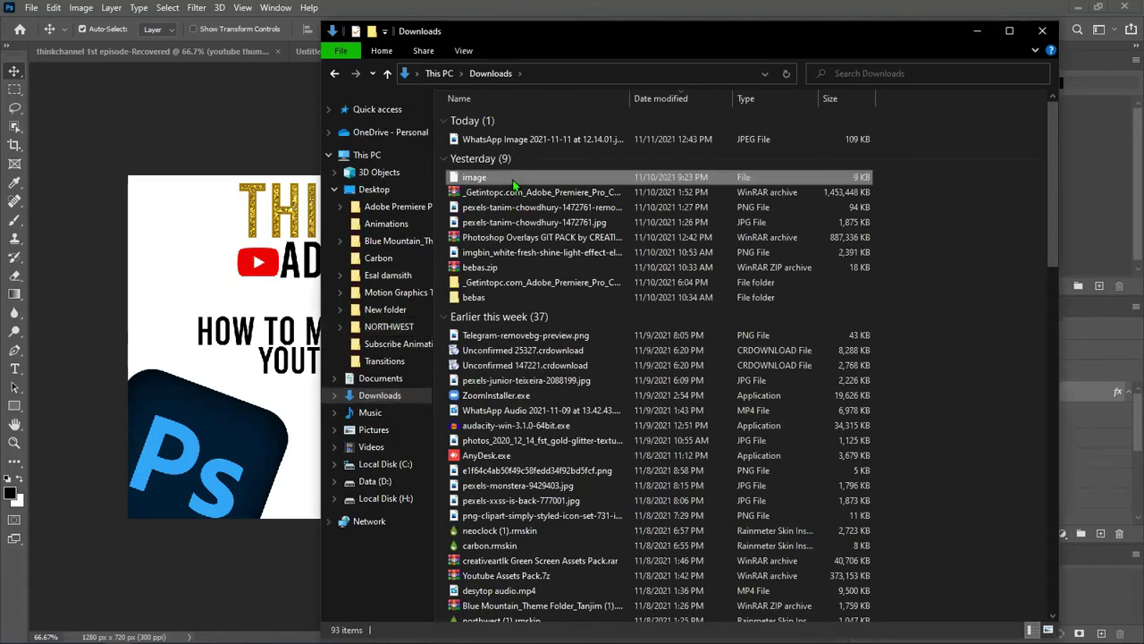
pyautogui.doubleClick(515, 183)
pyautogui.click(527, 219)
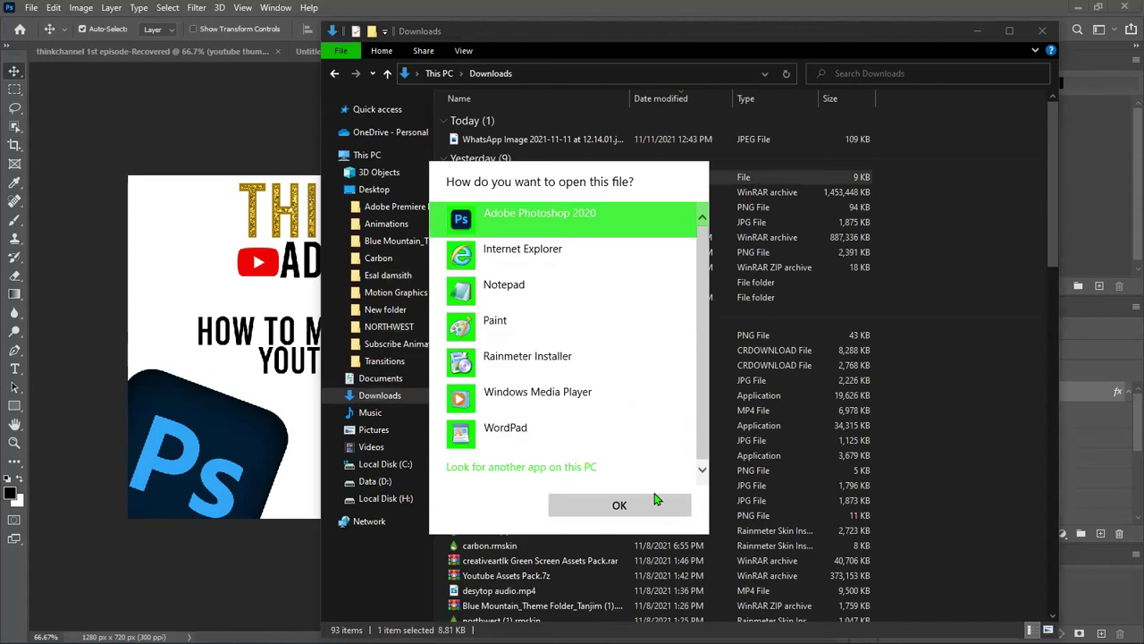
pyautogui.click(650, 515)
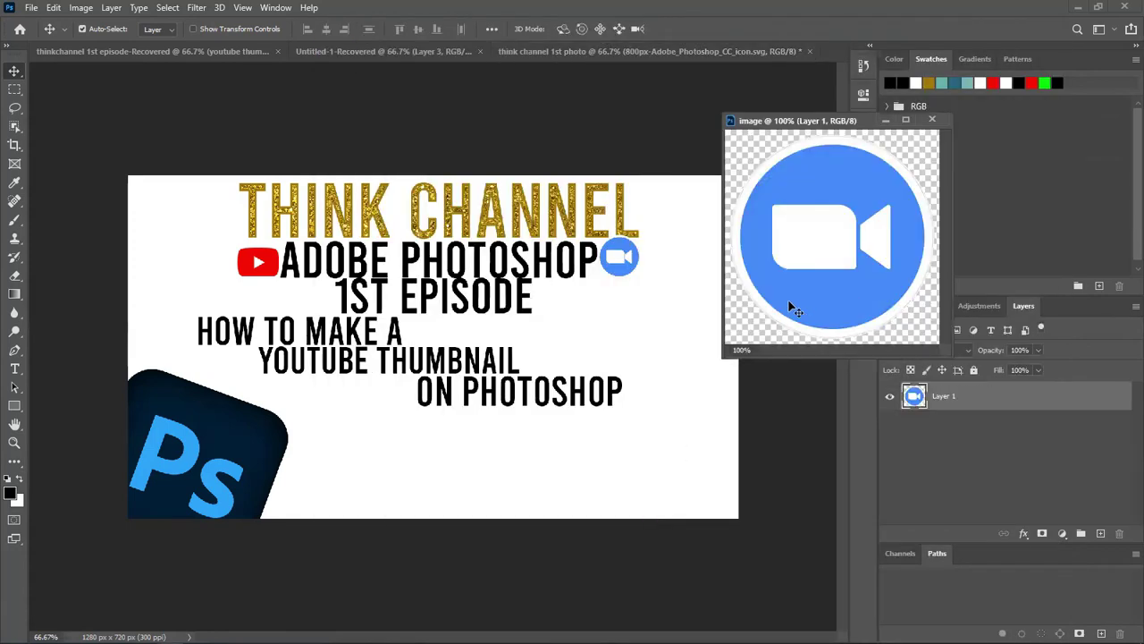
# Step: Copy the Zoom icon layer onto the thumbnail and close the icon's own document
pyautogui.moveTo(845, 241); pyautogui.dragTo(667, 462)
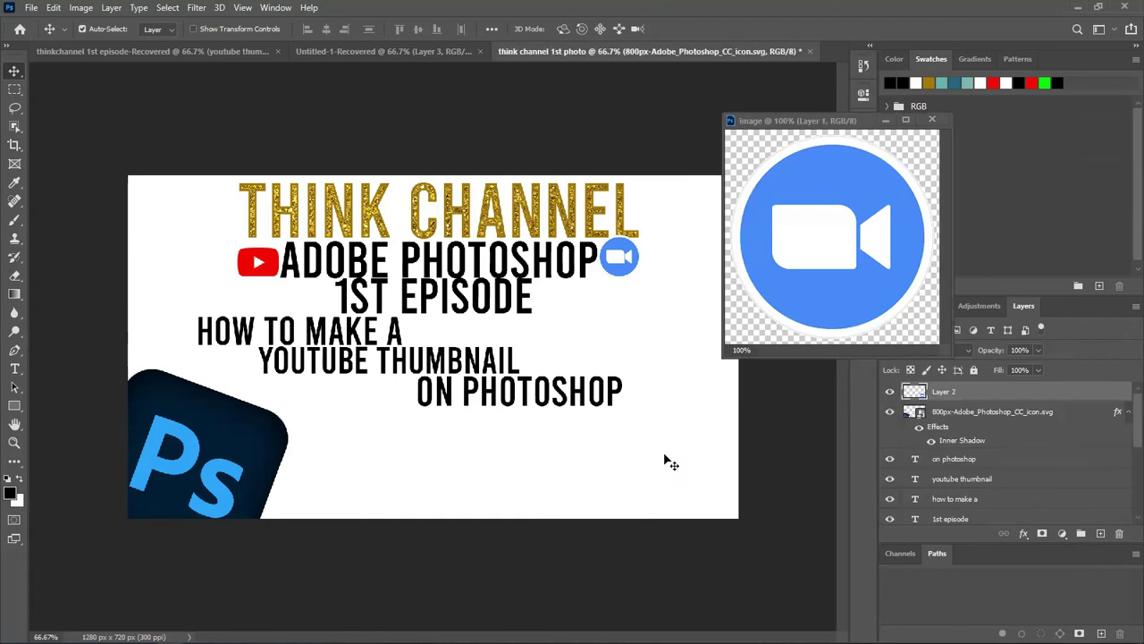
pyautogui.click(932, 119)
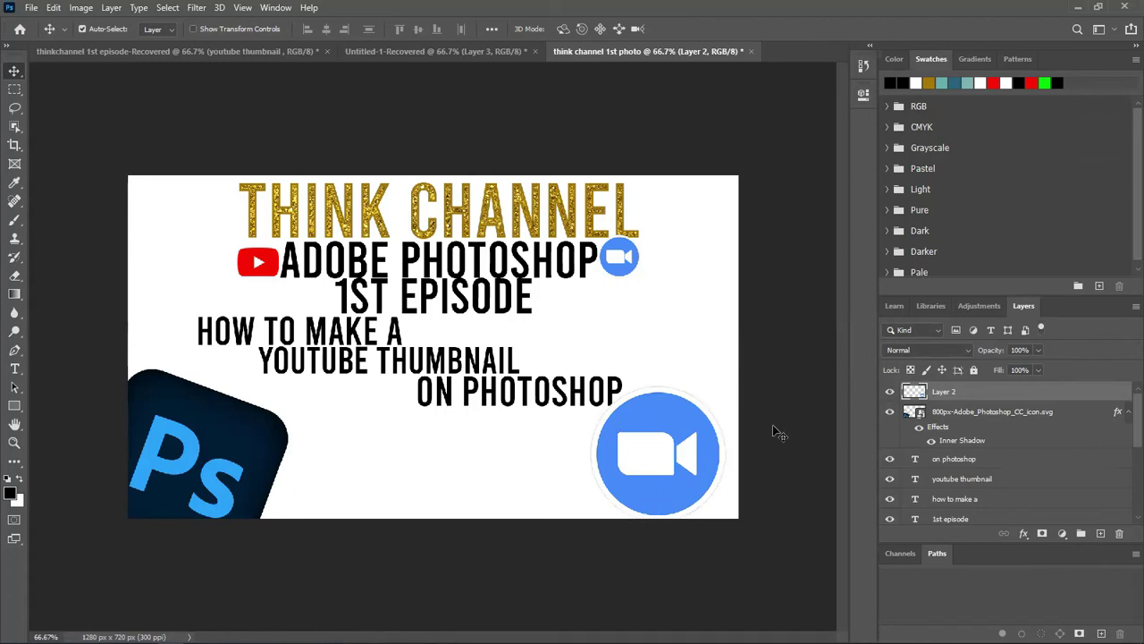
pyautogui.hotkey('ctrl', 't')
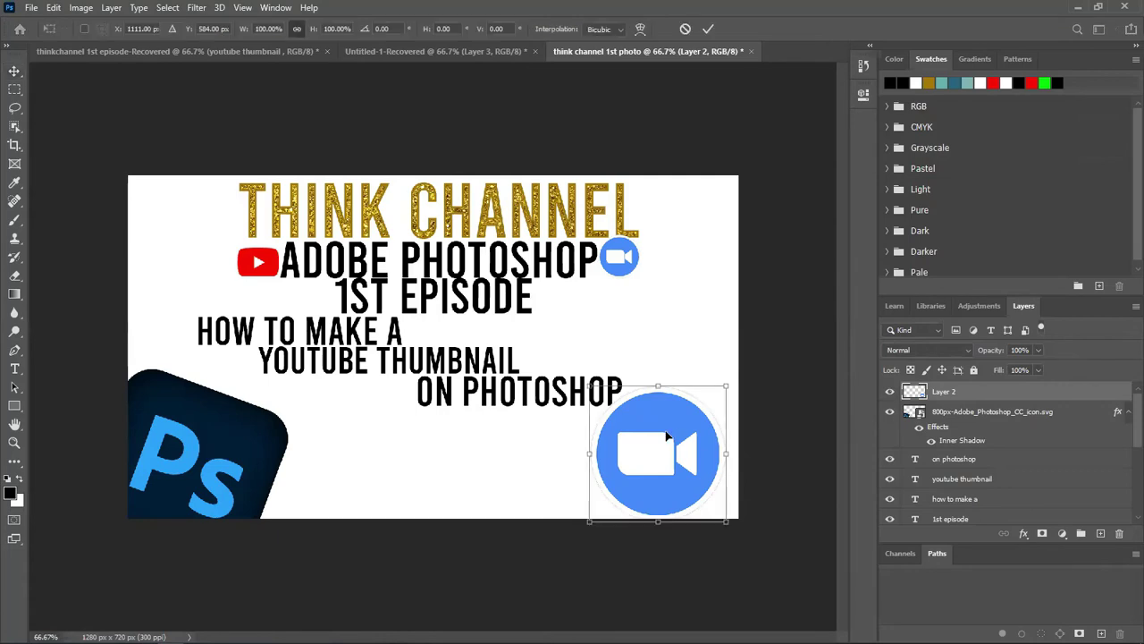
# Step: Tilt the Zoom logo about −22°, scale it to about 151%, and tuck it bottom-right
pyautogui.moveTo(748, 528); pyautogui.dragTo(778, 490)
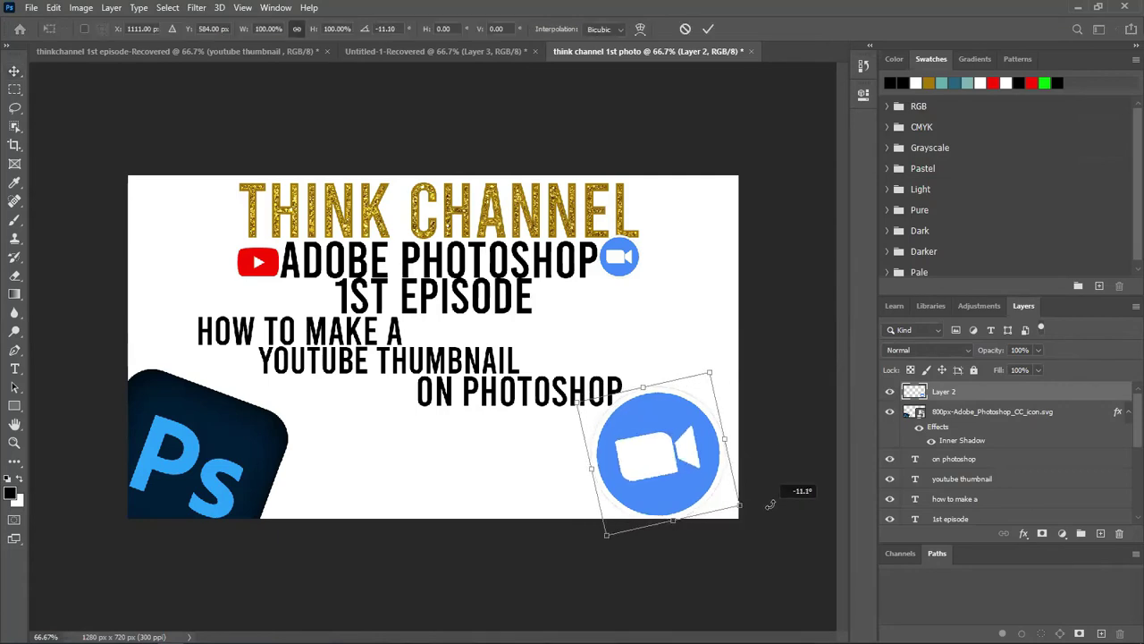
pyautogui.moveTo(745, 490); pyautogui.dragTo(815, 522)
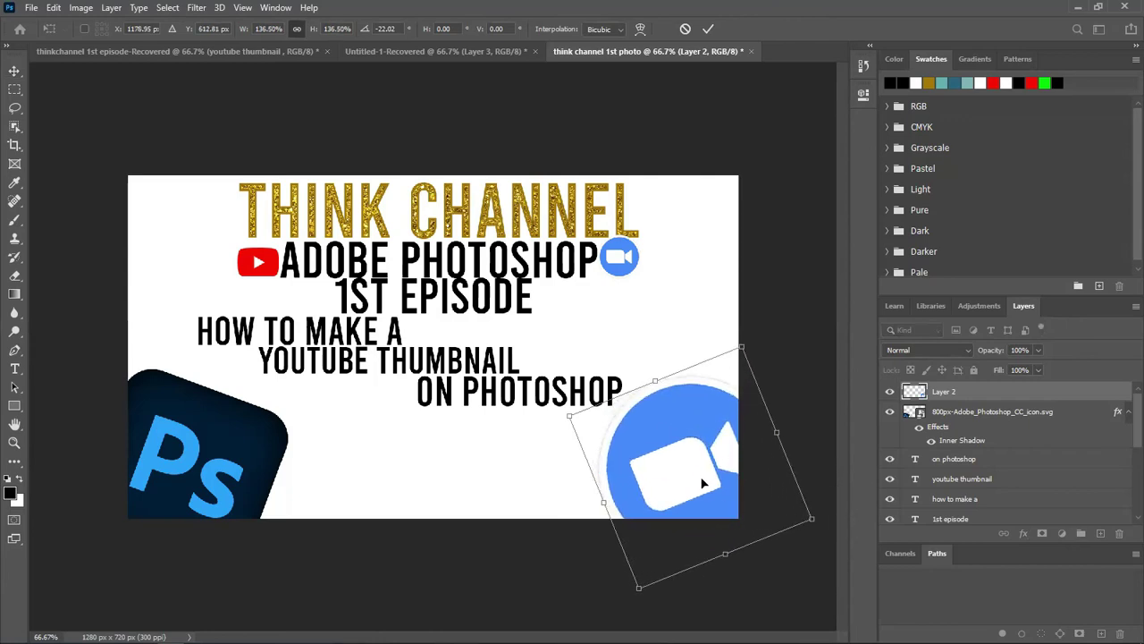
pyautogui.moveTo(651, 444); pyautogui.dragTo(650, 444)
pyautogui.moveTo(808, 517); pyautogui.dragTo(880, 592)
pyautogui.moveTo(687, 484); pyautogui.dragTo(621, 446)
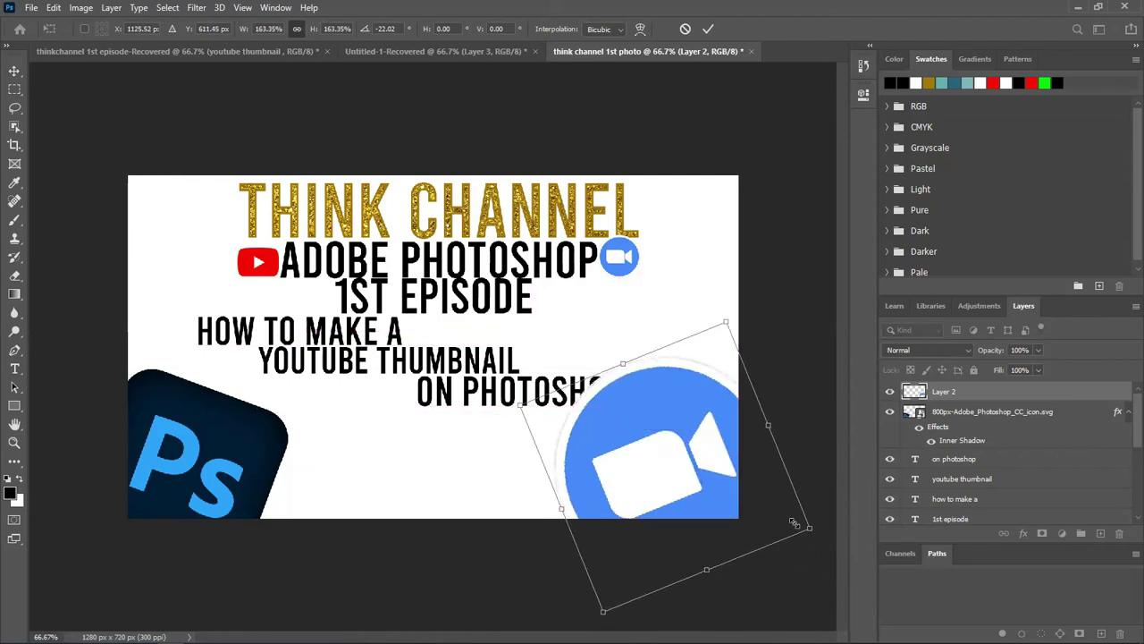
pyautogui.moveTo(810, 526); pyautogui.dragTo(787, 517)
pyautogui.moveTo(712, 498); pyautogui.dragTo(727, 504)
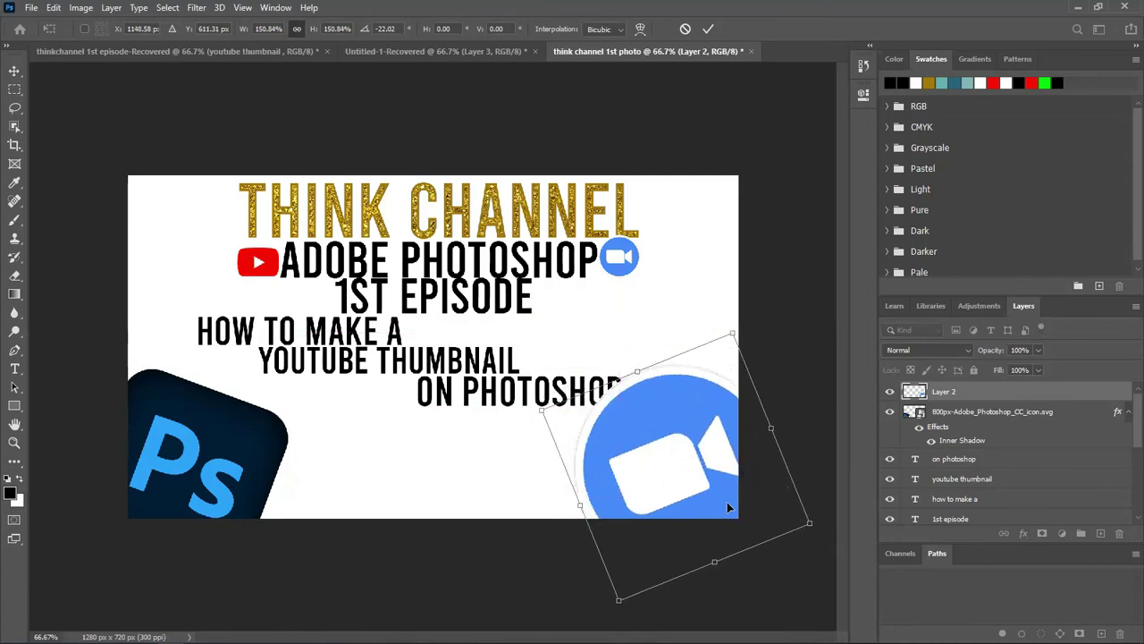
pyautogui.press('Return')
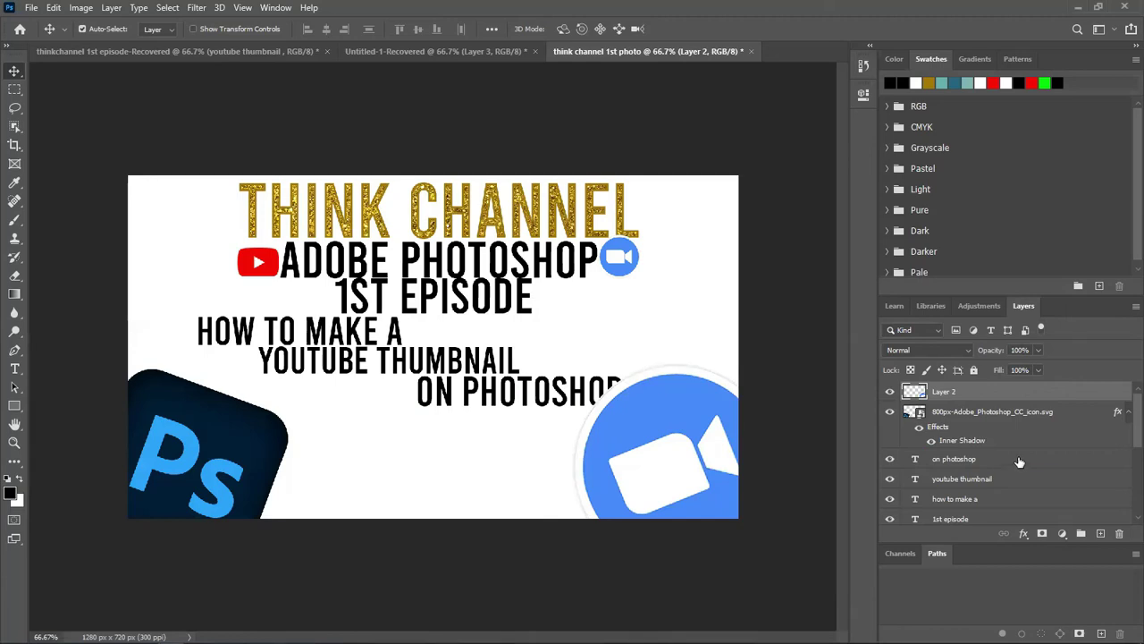
# Step: Move the 'on photoshop' layer above Layer 2, then select Layer 2
pyautogui.moveTo(925, 460); pyautogui.dragTo(930, 386)
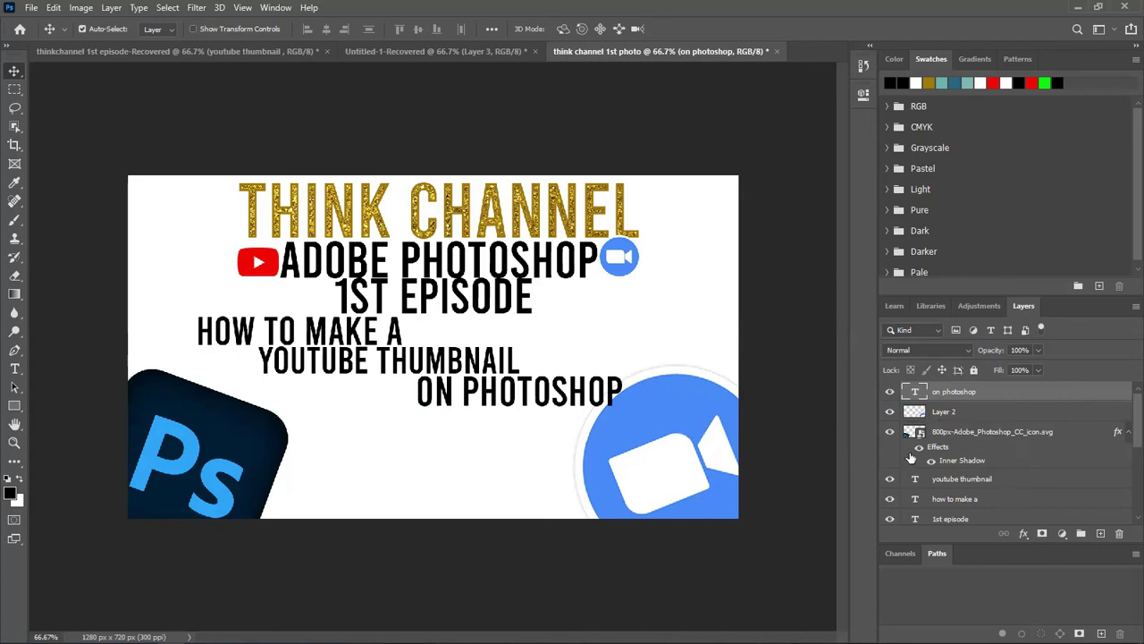
pyautogui.click(1075, 414)
# Step: Apply an Inner Shadow effect to Layer 2's Zoom circle, then switch to File Explorer's Downloads folder
pyautogui.doubleClick(1075, 414)
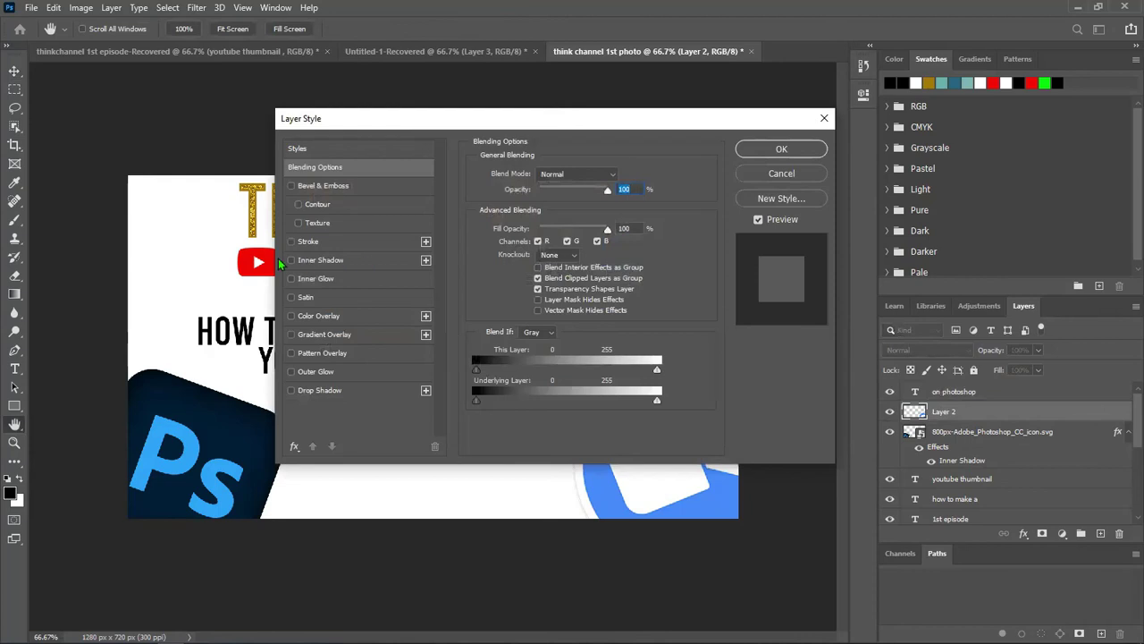
pyautogui.click(367, 259)
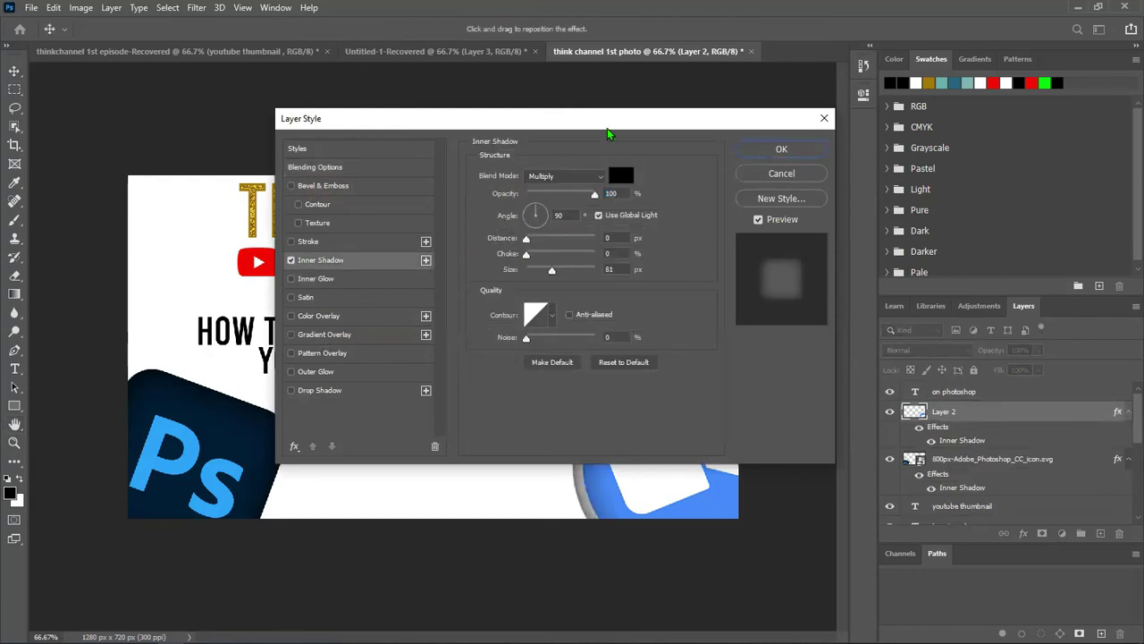
pyautogui.moveTo(607, 133); pyautogui.dragTo(460, 176)
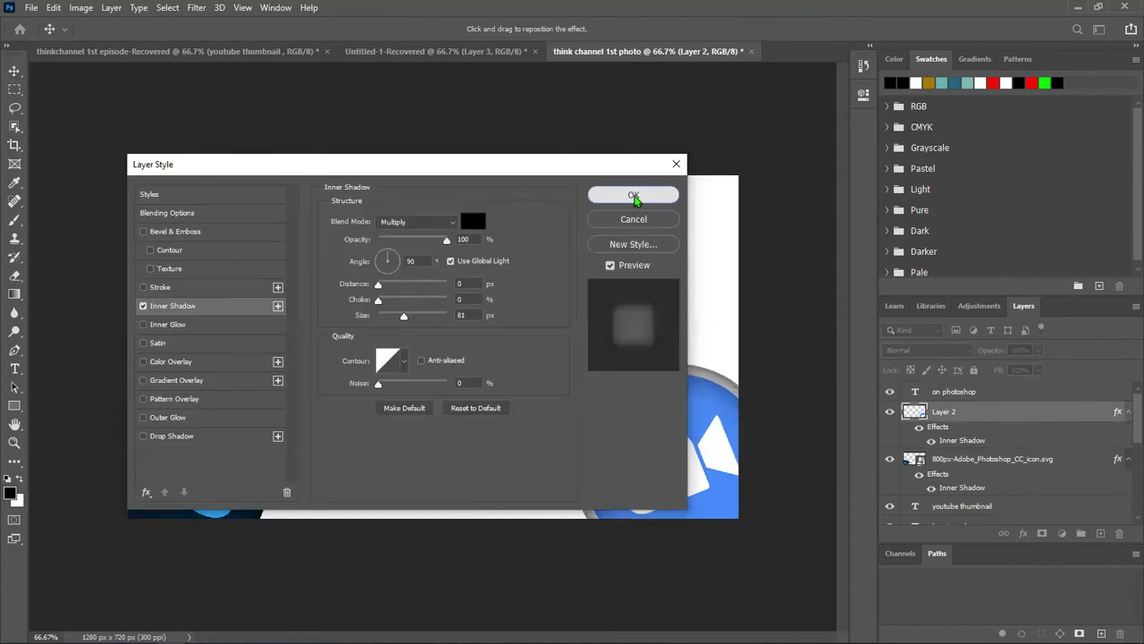
pyautogui.click(634, 193)
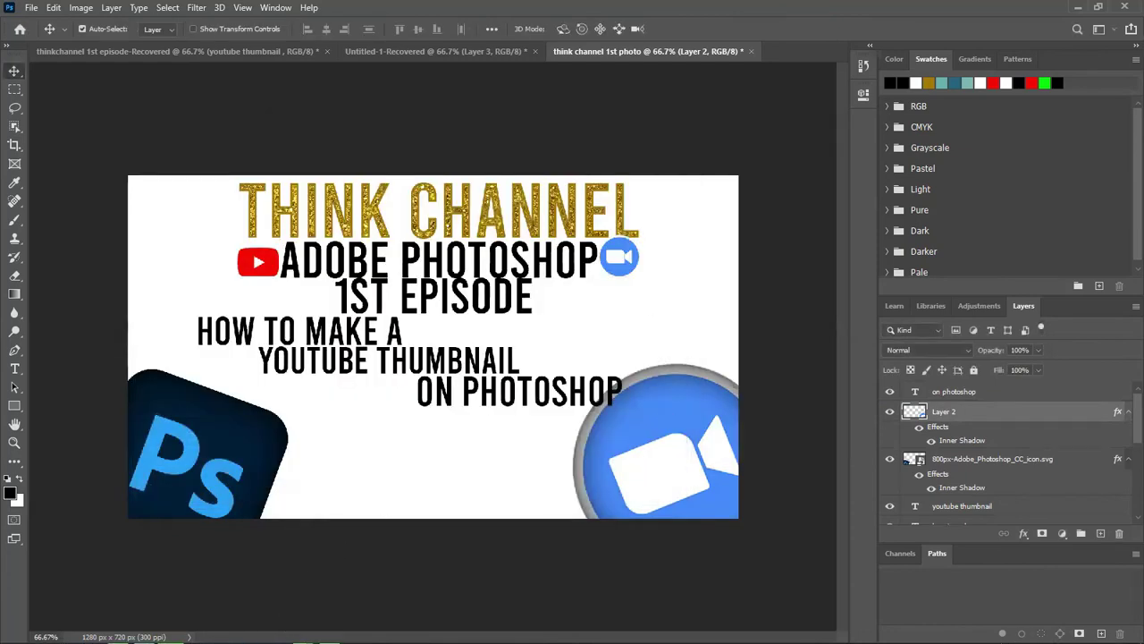
pyautogui.hotkey('alt', 'Tab')
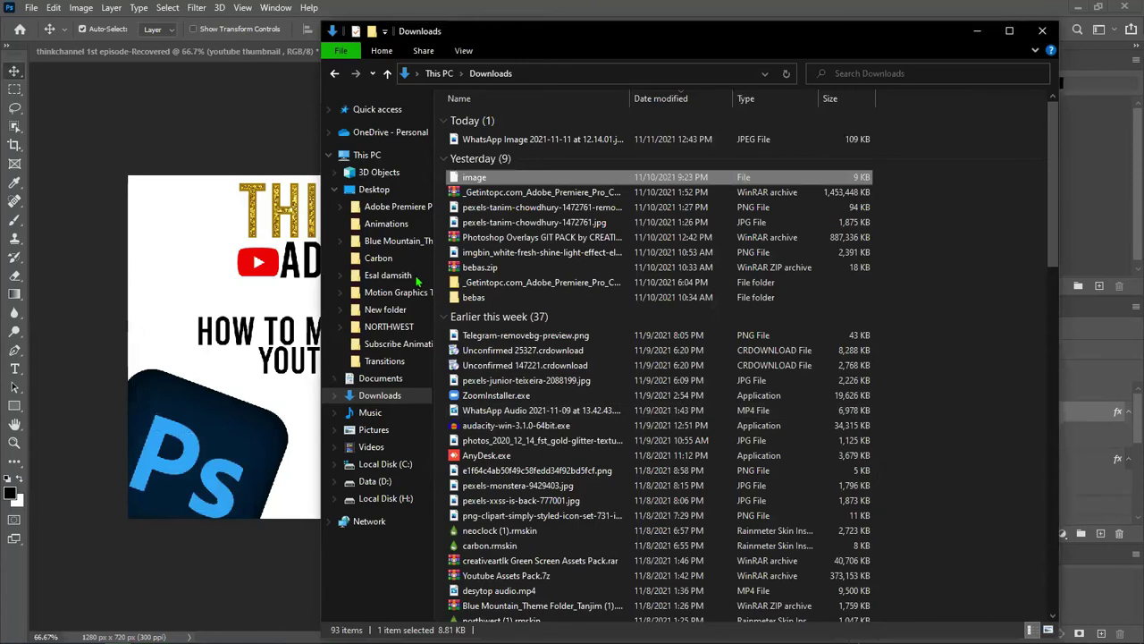
# Step: Go to the Desktop's Esal damsith folder in File Explorer, then minimize the window
pyautogui.click(393, 191)
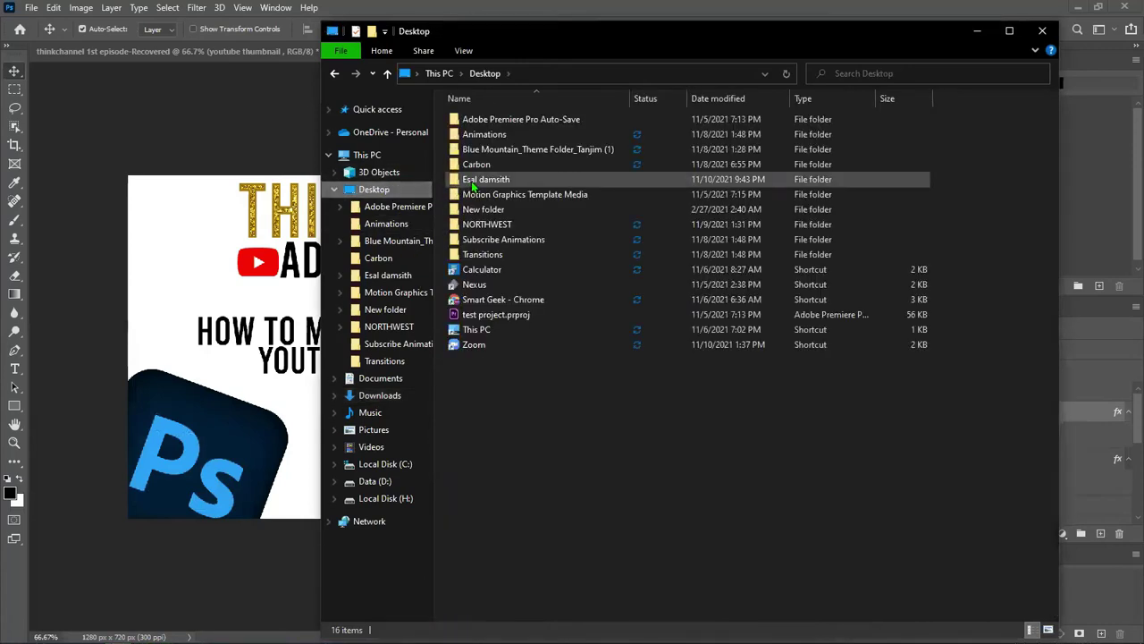
pyautogui.doubleClick(471, 181)
pyautogui.click(977, 31)
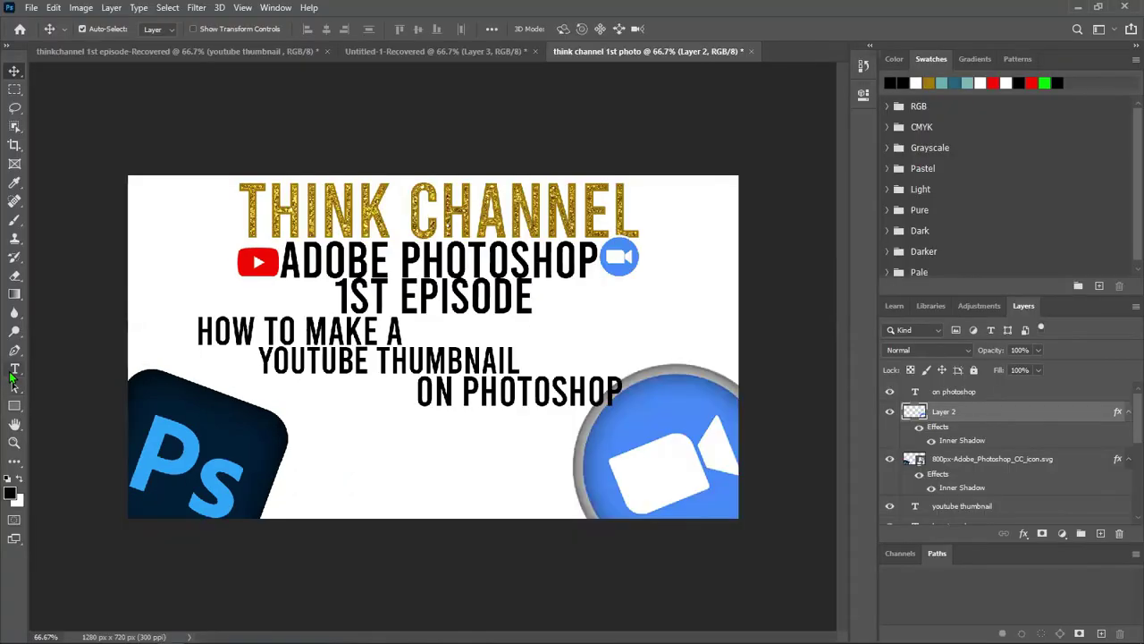
# Step: Start a new text layer below ON PHOTOSHOP, then switch to WhatsApp Web in Chrome
pyautogui.click(324, 476)
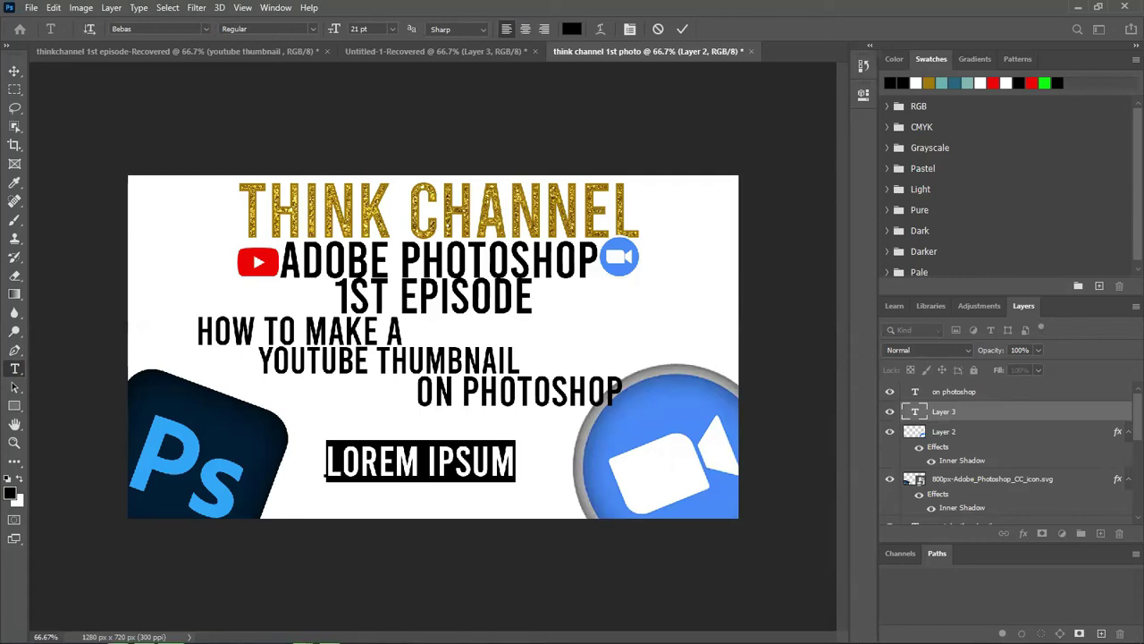
pyautogui.hotkey('alt', 'Tab')
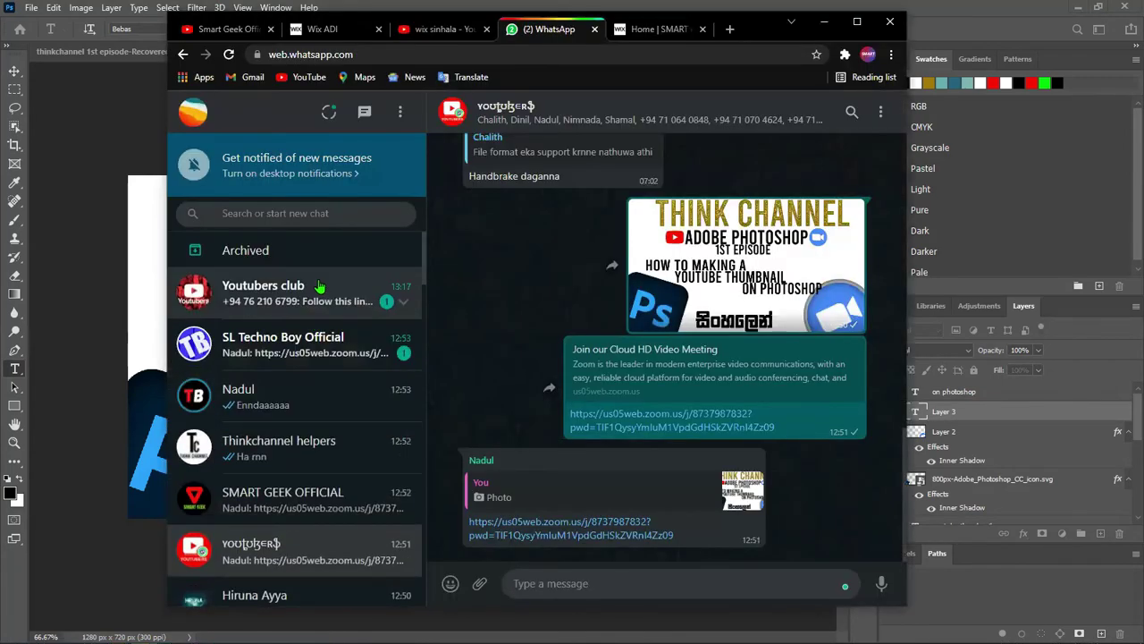
# Step: Browse the WhatsApp chat list and open the Text group chat
pyautogui.click(304, 351)
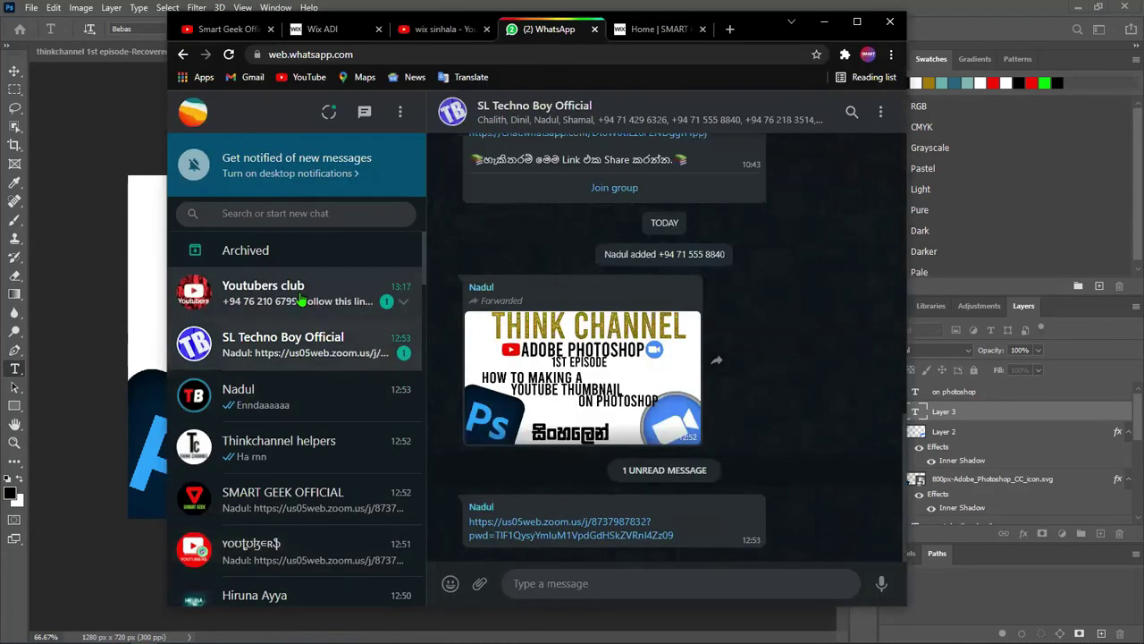
pyautogui.click(268, 292)
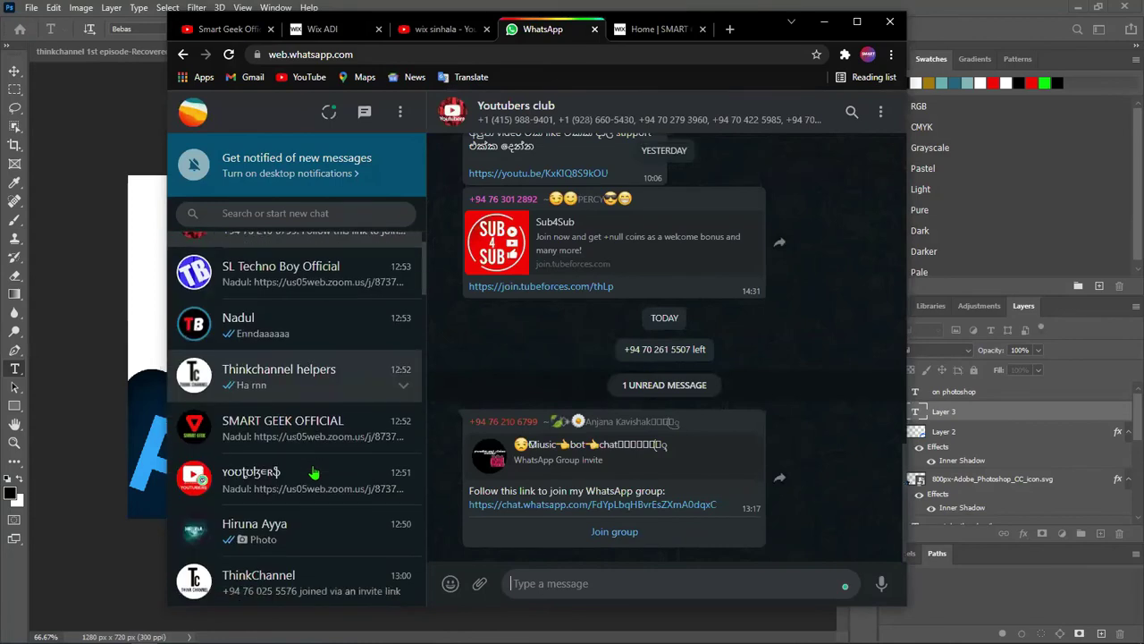
pyautogui.scroll(-3, 303, 473)
pyautogui.scroll(-1, 314, 472)
pyautogui.scroll(-3, 314, 473)
pyautogui.scroll(-1, 313, 473)
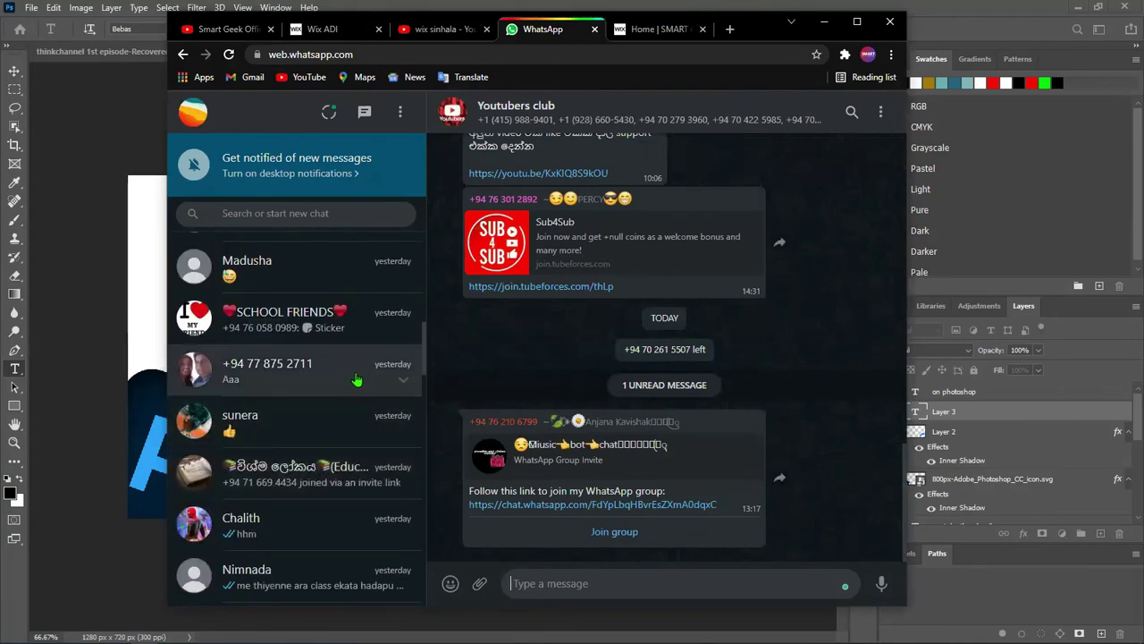
pyautogui.scroll(-3, 356, 380)
pyautogui.scroll(3, 356, 380)
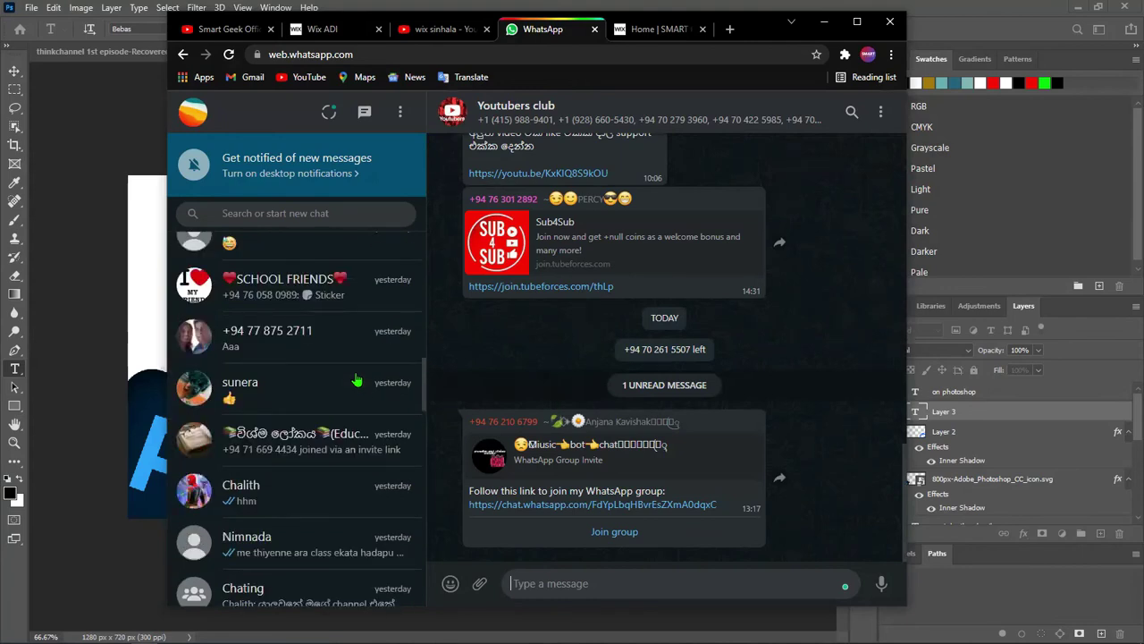
pyautogui.scroll(10, 356, 380)
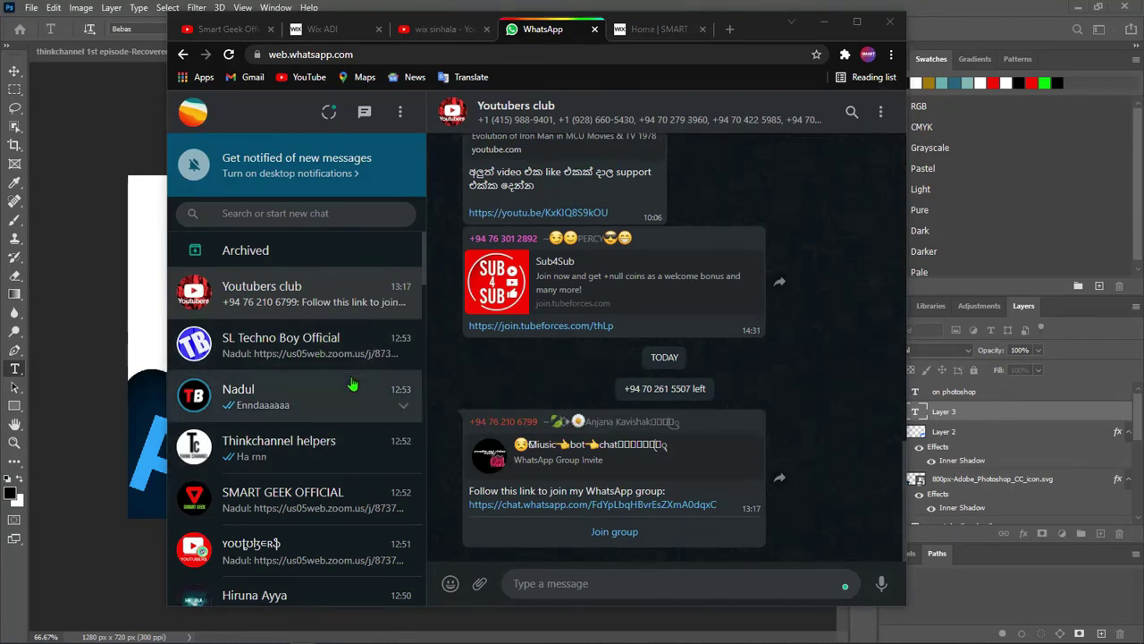
pyautogui.scroll(-5, 350, 366)
pyautogui.scroll(-3, 352, 349)
pyautogui.scroll(-3, 350, 348)
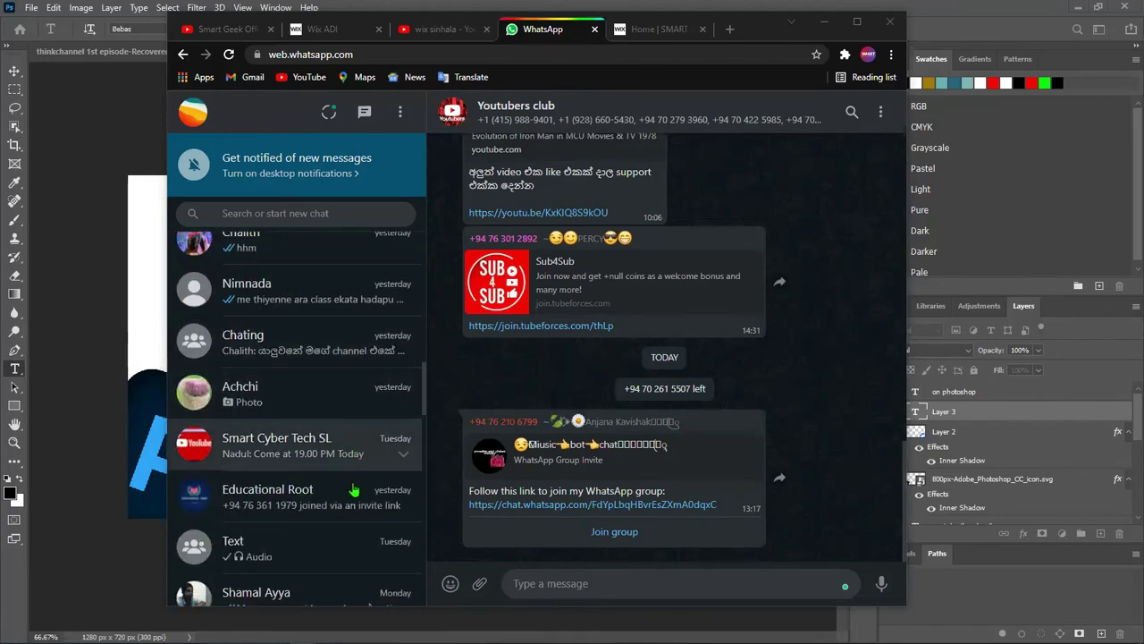
pyautogui.click(344, 545)
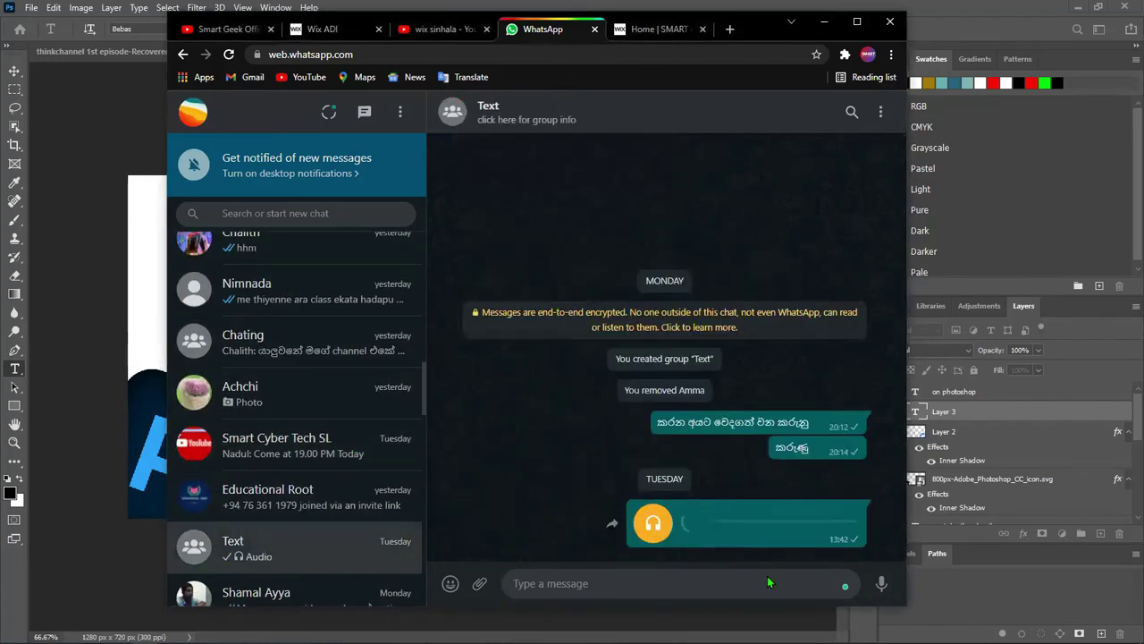
# Step: Turn on the Helakuru Sinhala typing extension in Chrome
pyautogui.click(859, 56)
pyautogui.click(669, 159)
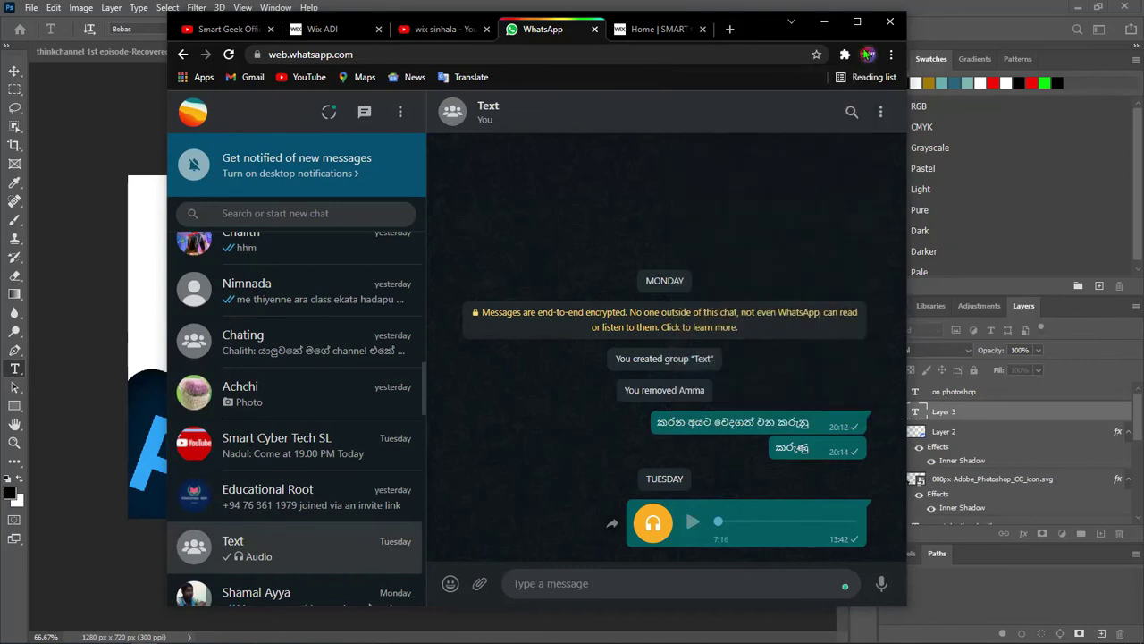
pyautogui.click(844, 53)
pyautogui.click(738, 188)
# Step: Type සිංහලෙන් in the message box, copy it, and maximize the browser
pyautogui.write('ස්')
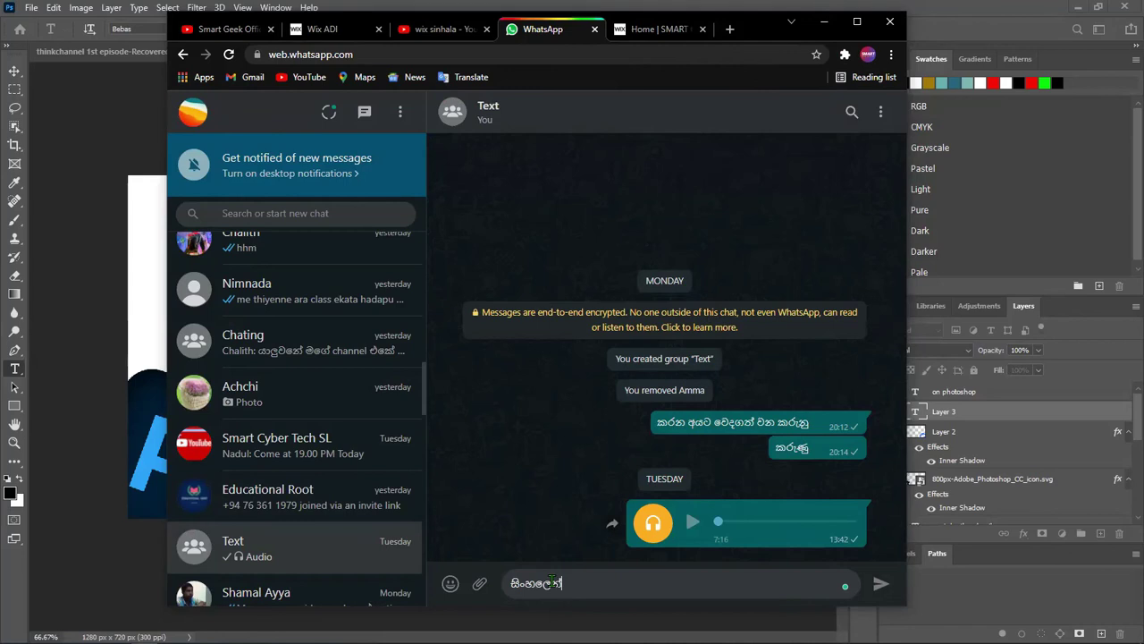
pyautogui.moveTo(574, 587); pyautogui.dragTo(452, 587)
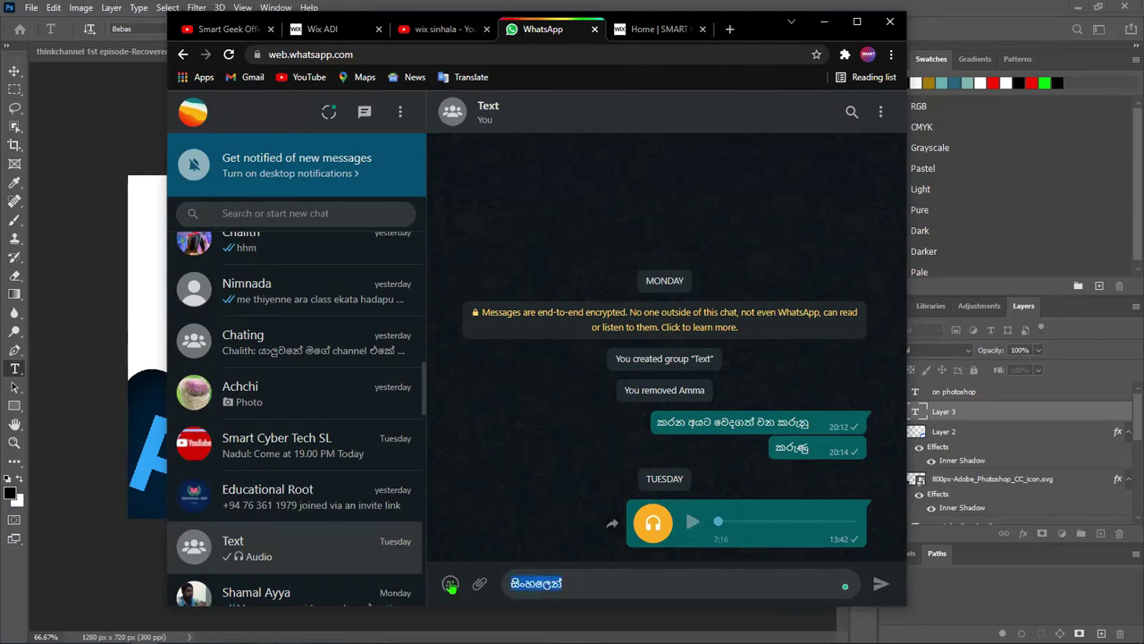
pyautogui.rightClick(527, 581)
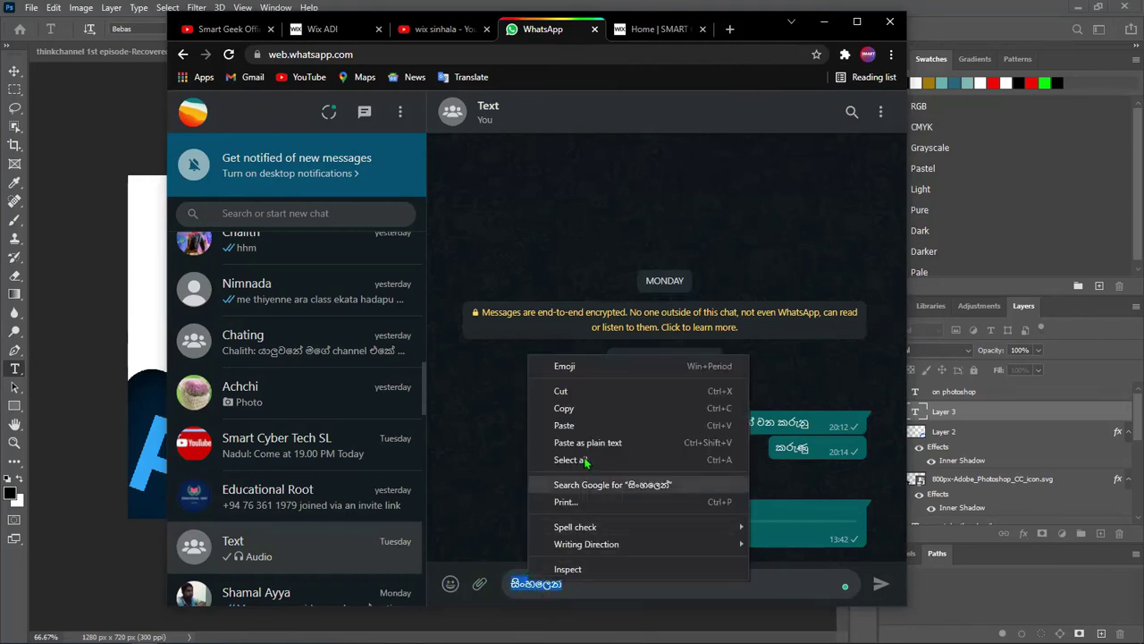
pyautogui.click(584, 410)
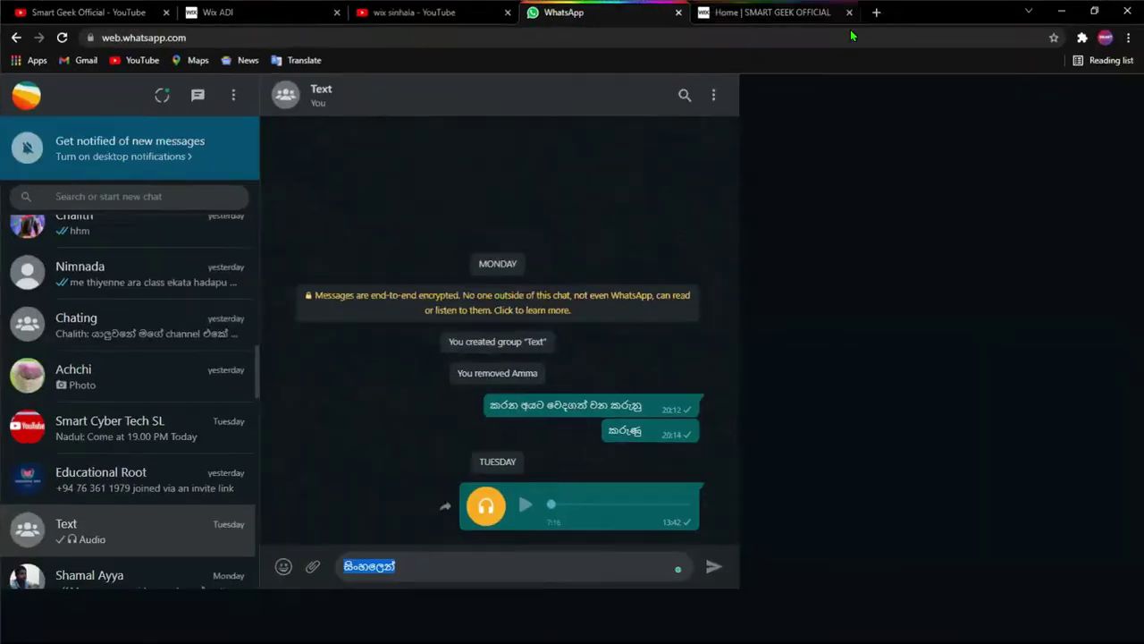
pyautogui.click(855, 21)
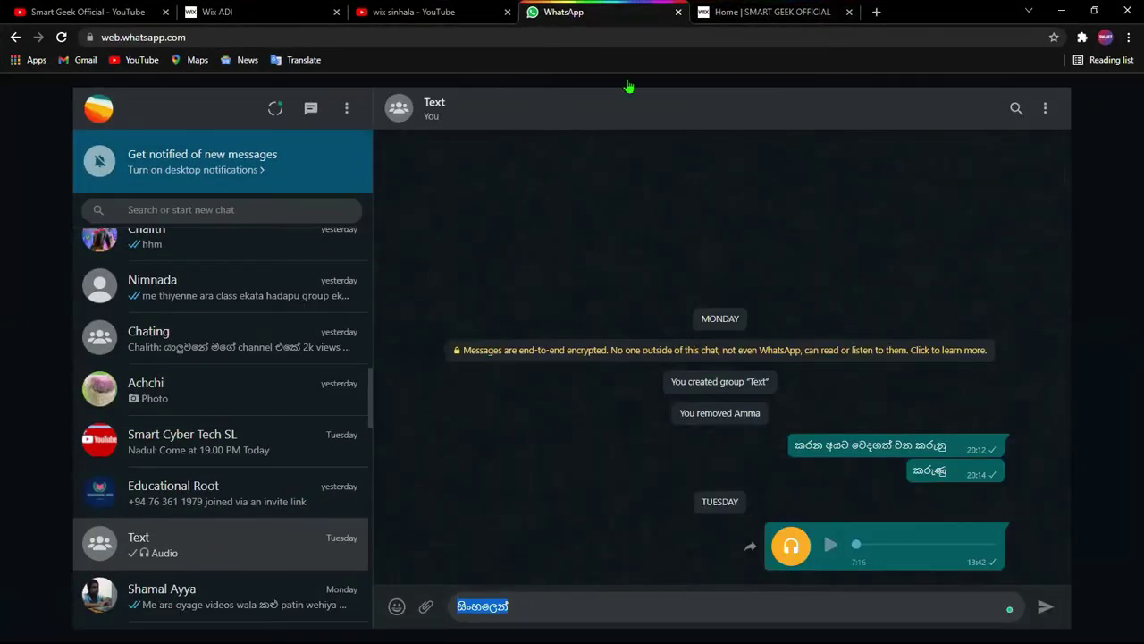
# Step: Search Google for helakuru.lk in a new tab and open the Helakuru Keyboard page
pyautogui.hotkey('ctrl', 't')
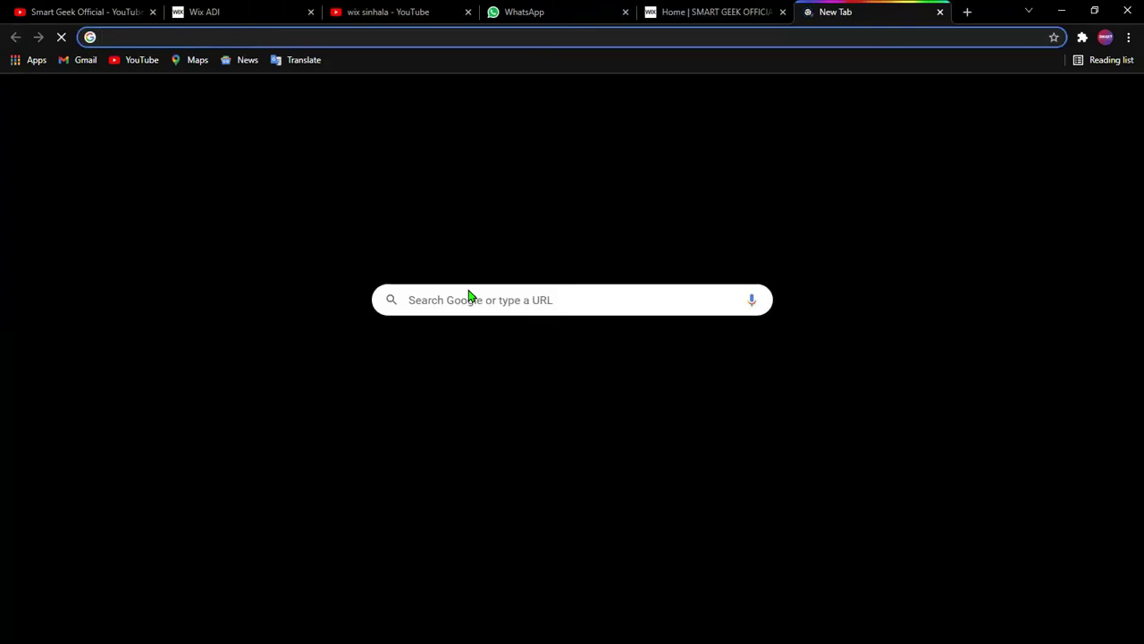
pyautogui.click(529, 300)
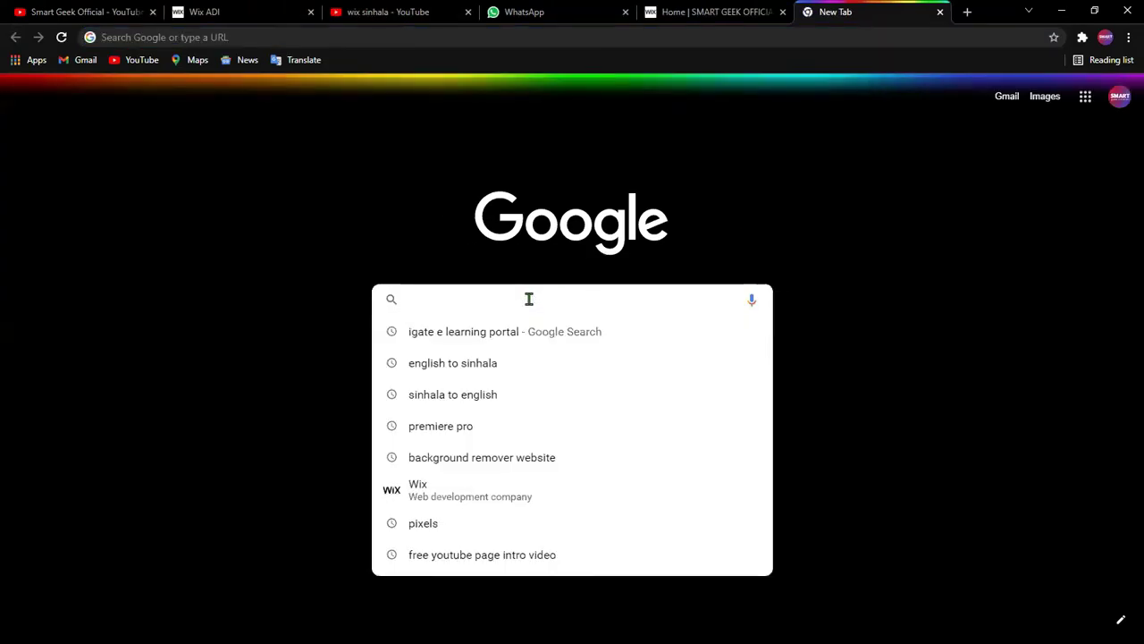
pyautogui.write('he')
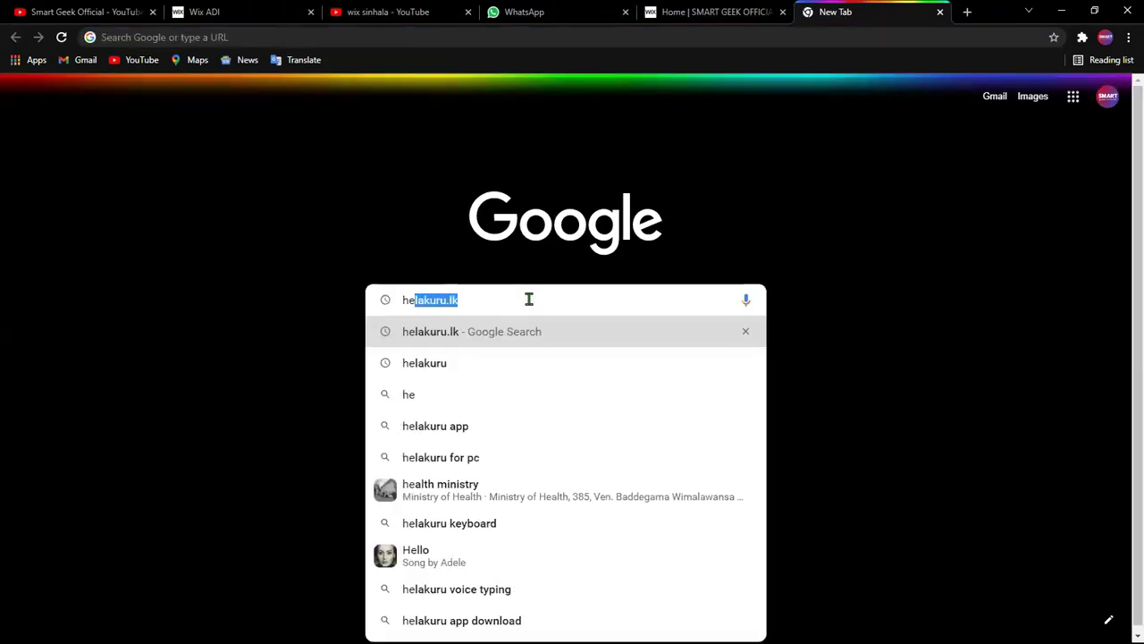
pyautogui.press('Return')
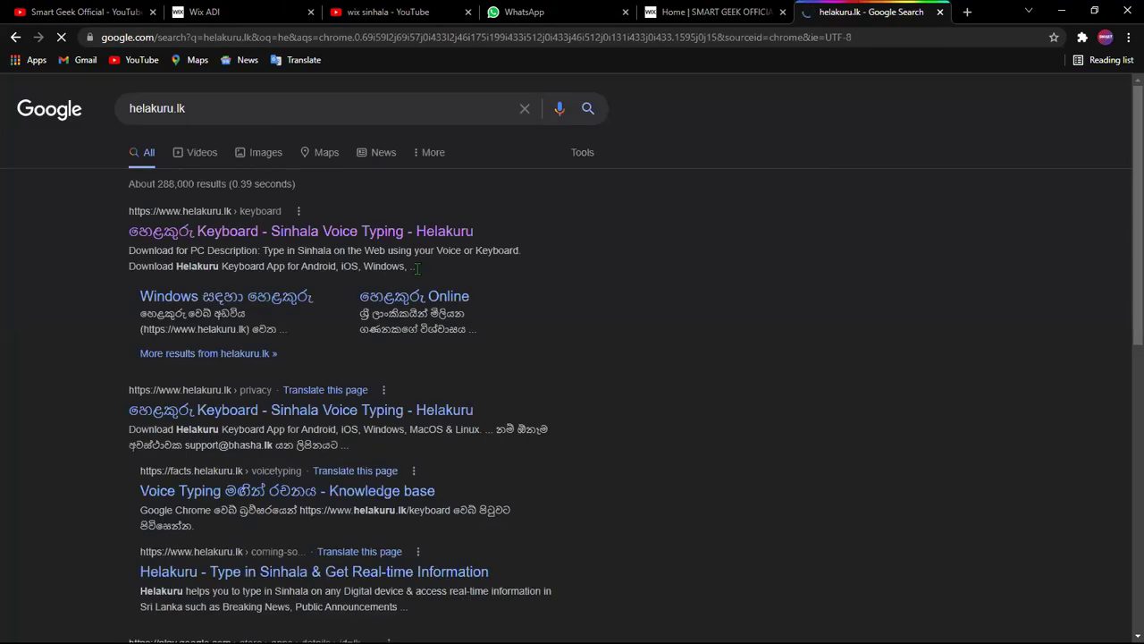
pyautogui.click(417, 235)
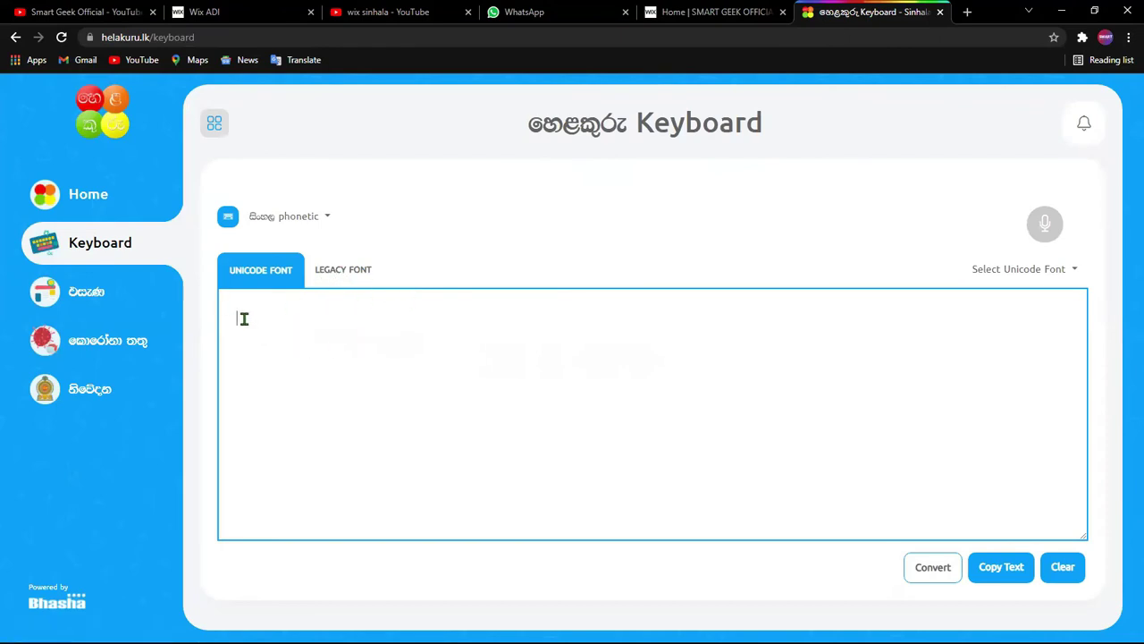
# Step: Type 'sinhalen', convert සිංහලෙන් to legacy font and select it, then return to Photoshop
pyautogui.write('sinhalen')
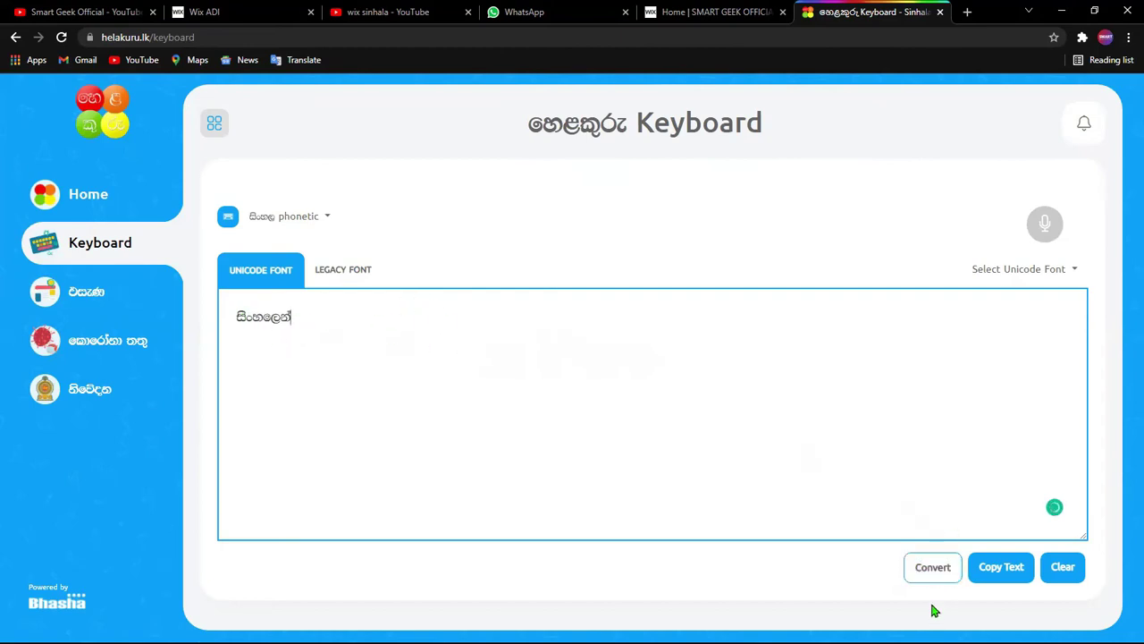
pyautogui.click(935, 572)
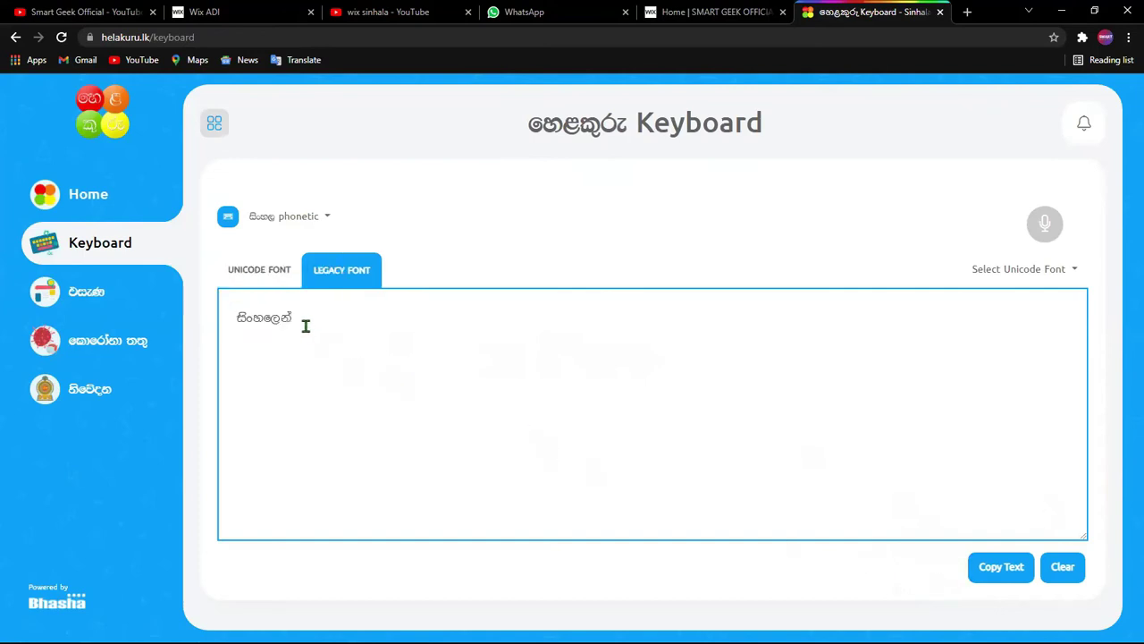
pyautogui.moveTo(306, 324); pyautogui.dragTo(143, 336)
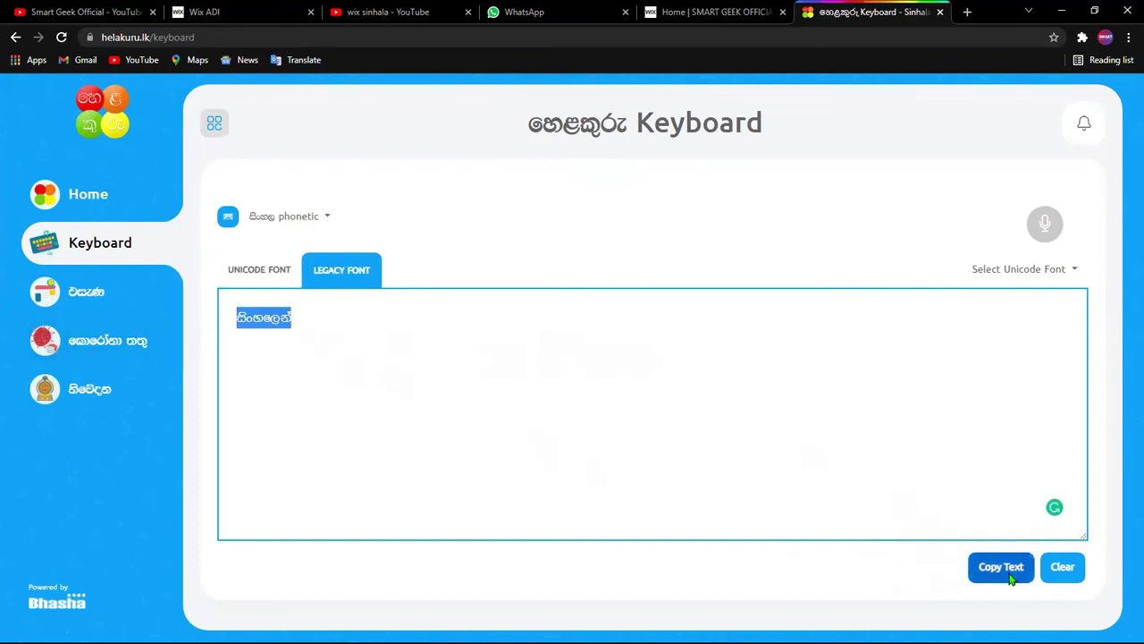
pyautogui.click(1061, 11)
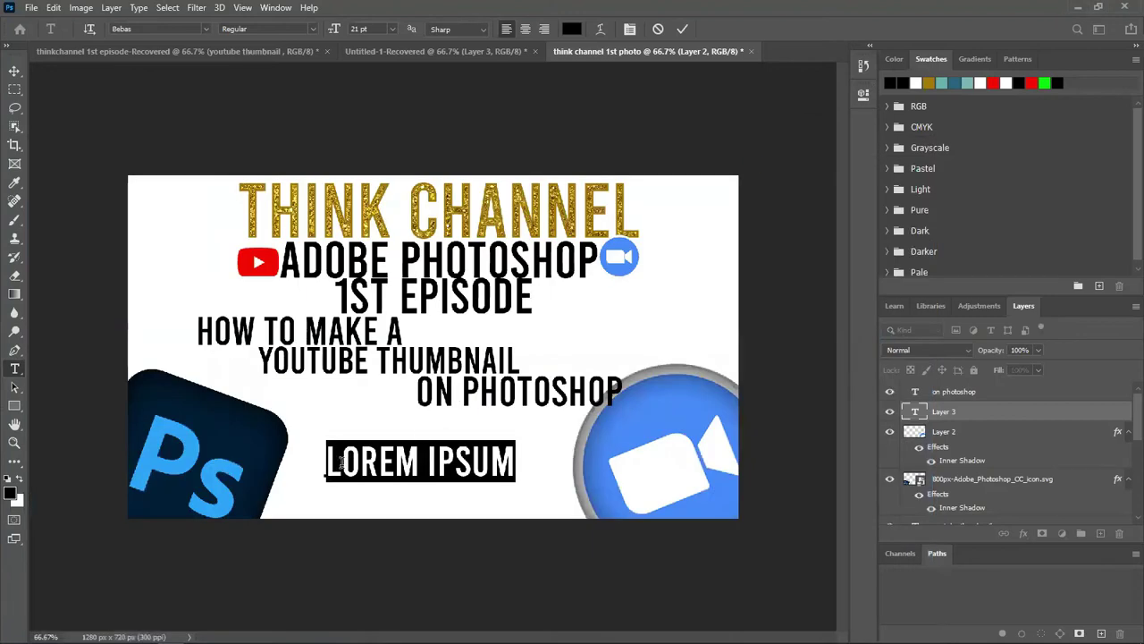
# Step: Paste the Sinhala word over LOREM IPSUM and set it in the FMGemunu font
pyautogui.hotkey('ctrl', 'v')
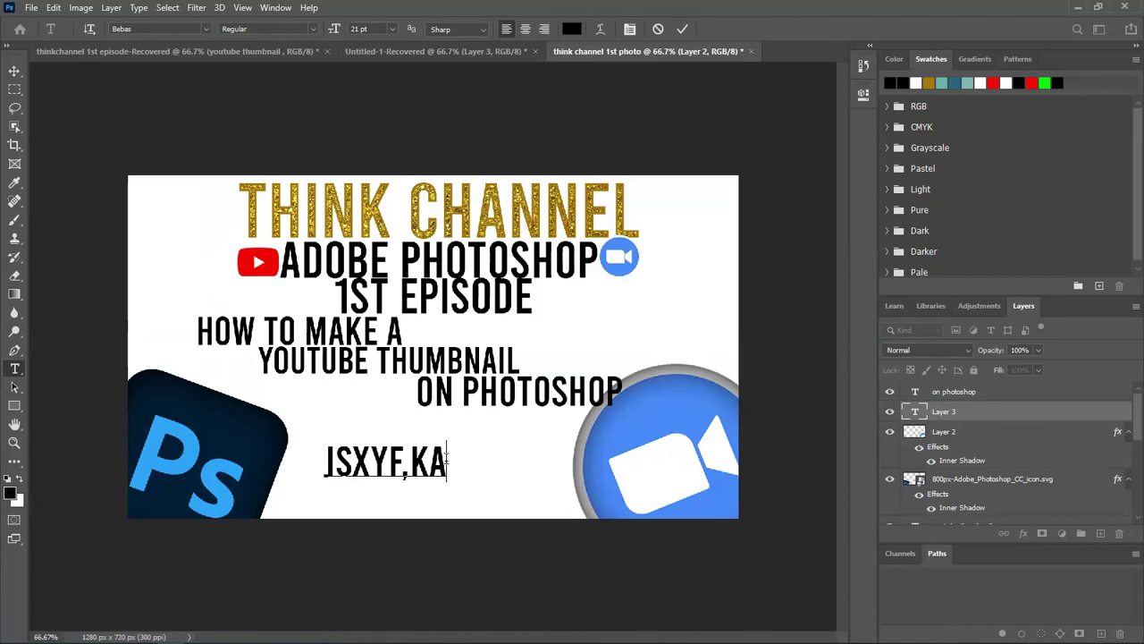
pyautogui.moveTo(447, 458); pyautogui.dragTo(253, 452)
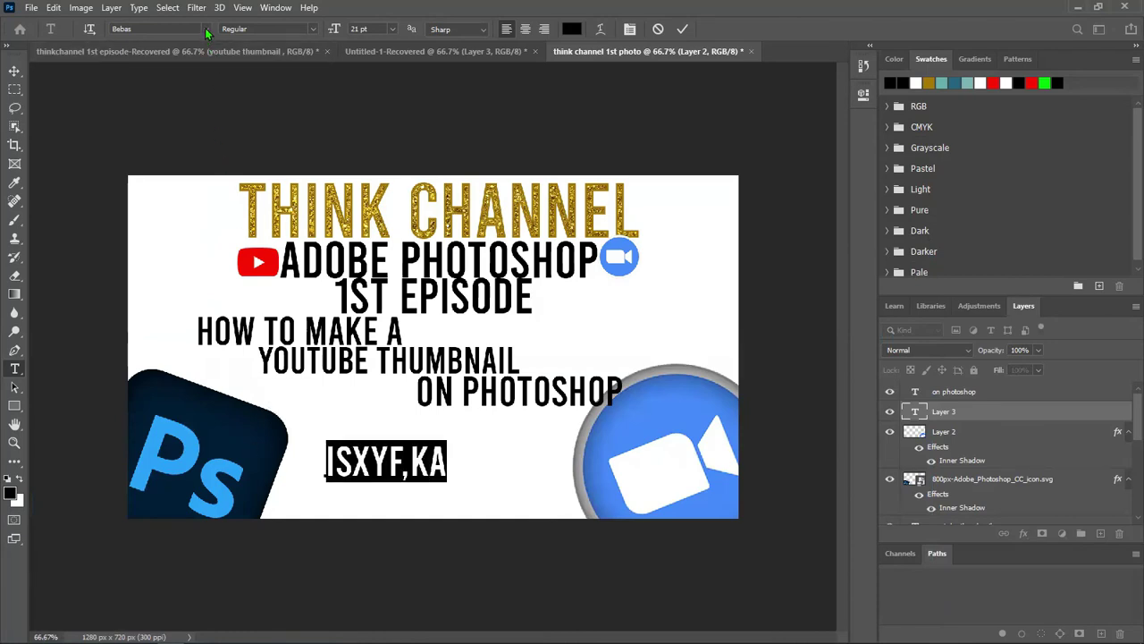
pyautogui.click(206, 29)
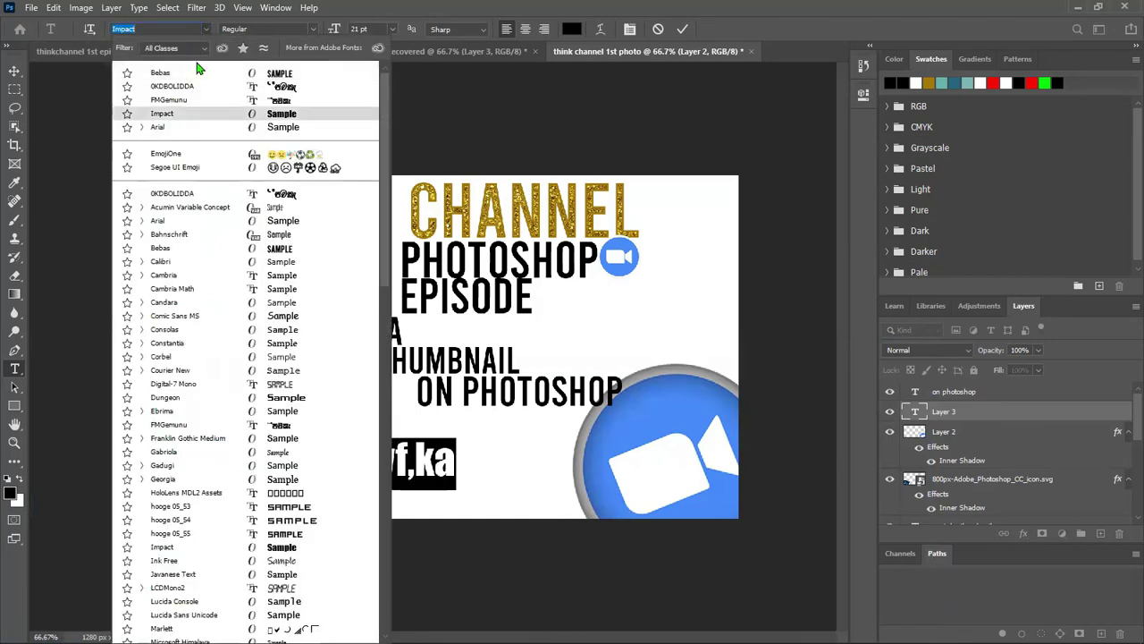
pyautogui.click(198, 72)
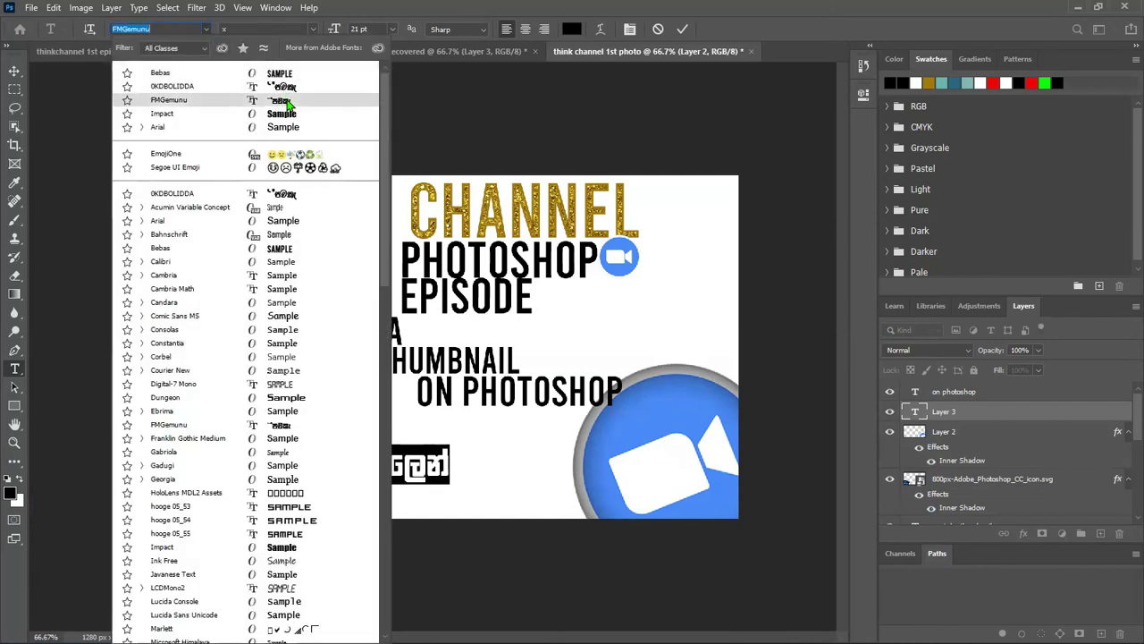
pyautogui.click(286, 101)
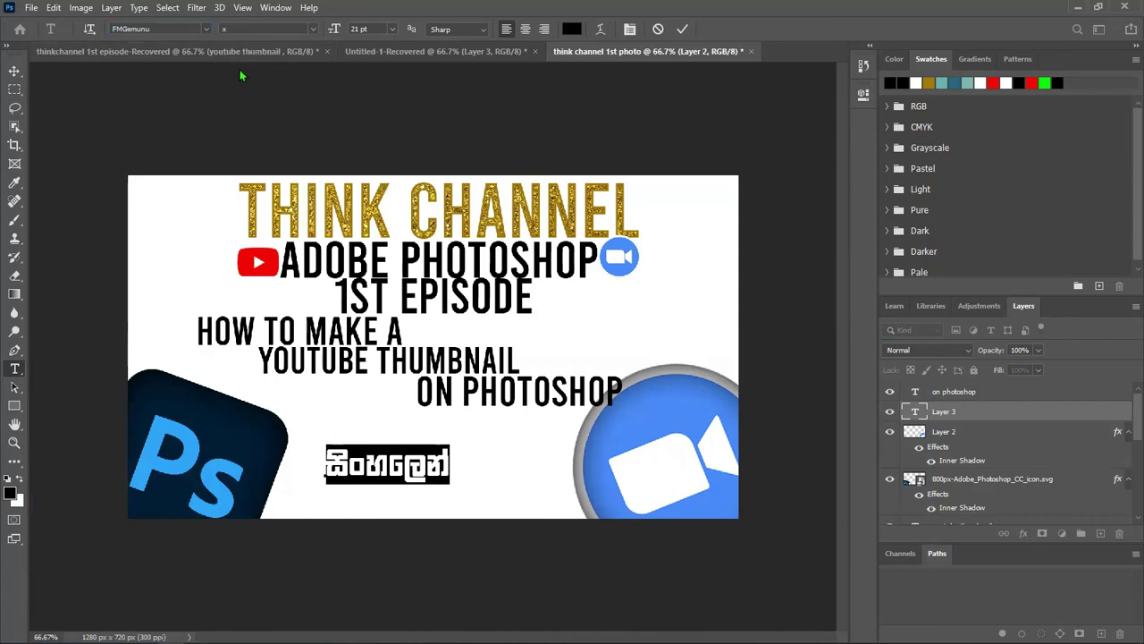
pyautogui.click(438, 79)
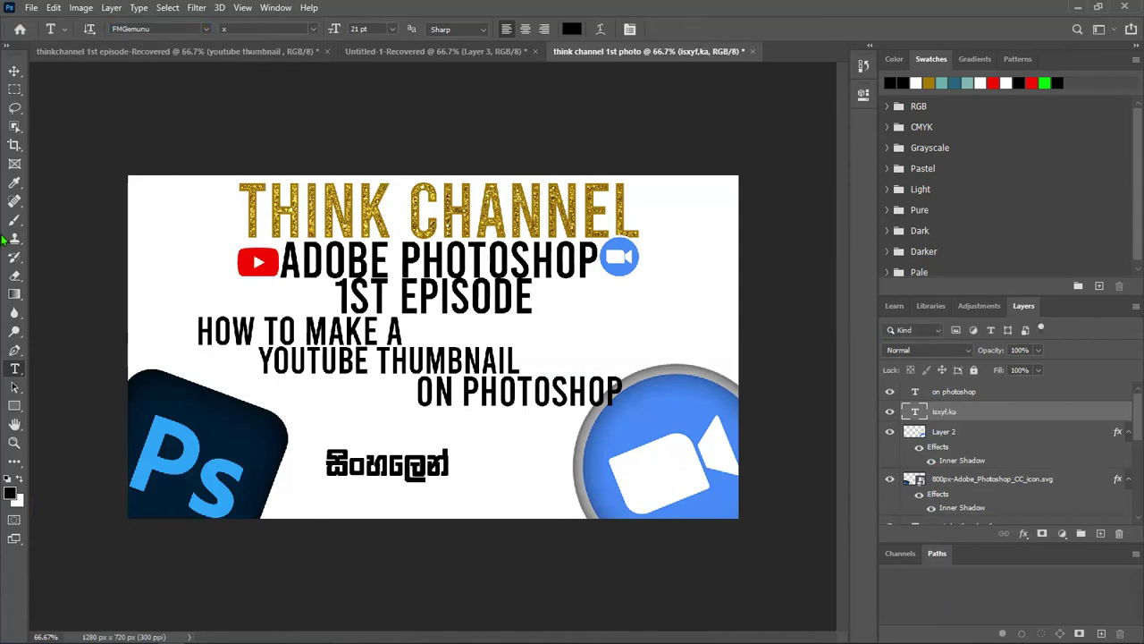
# Step: Shift the Sinhala word slightly right and down with the Move tool
pyautogui.click(14, 71)
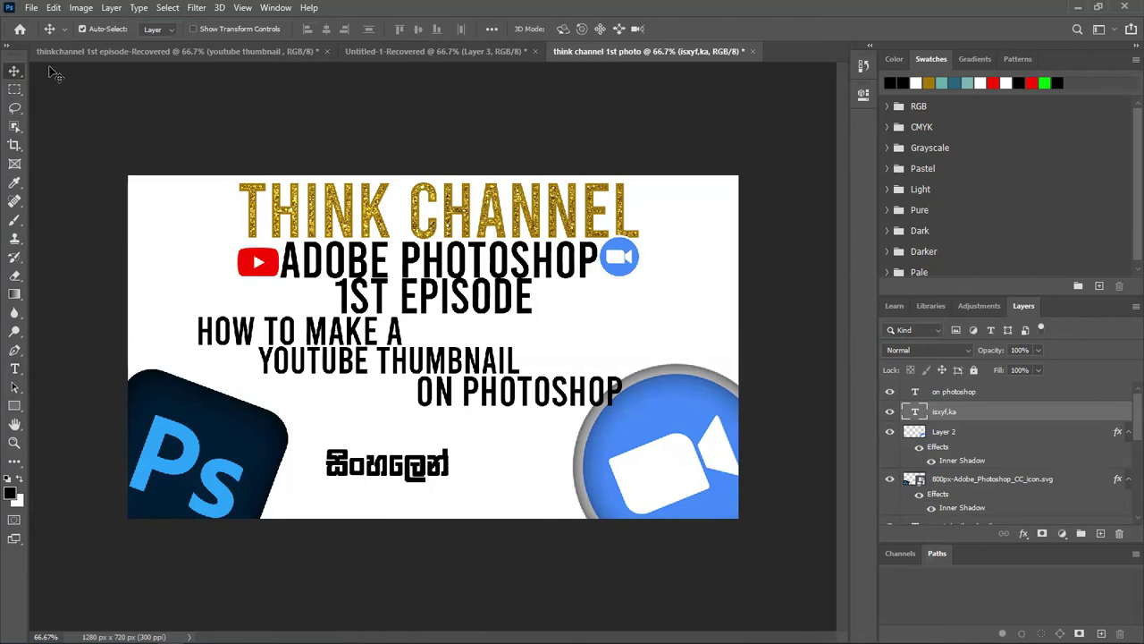
pyautogui.click(568, 143)
pyautogui.moveTo(430, 474)
pyautogui.mouseDown()
pyautogui.moveTo(459, 475)
pyautogui.moveTo(459, 491)
pyautogui.mouseUp()
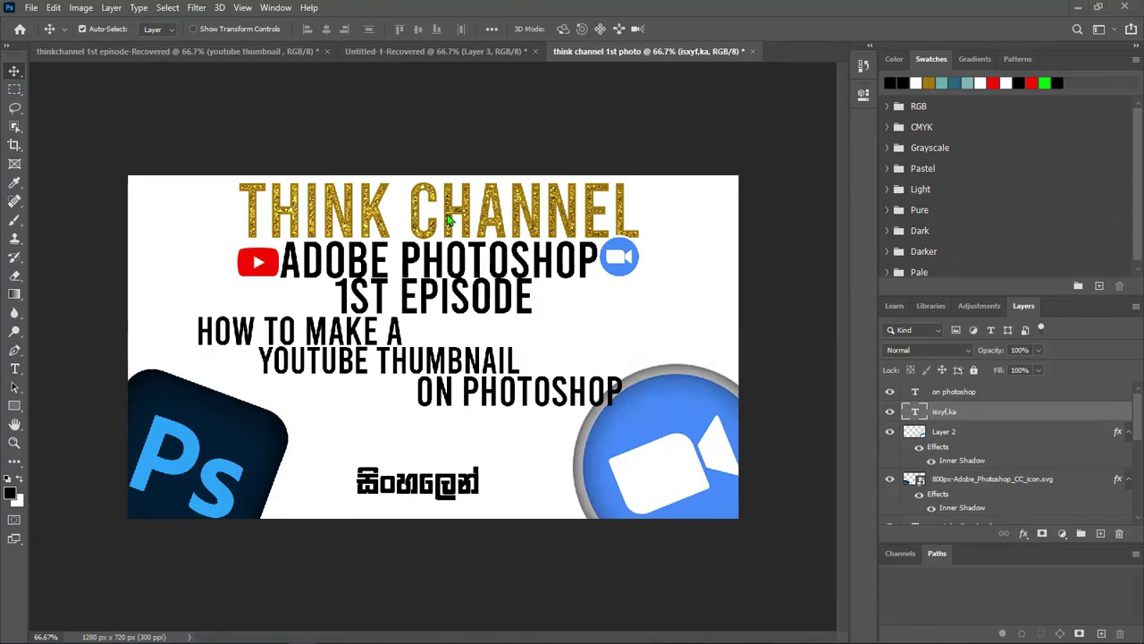
# Step: Enlarge the Sinhala word to about 31 pt and drag it left
pyautogui.doubleClick(446, 483)
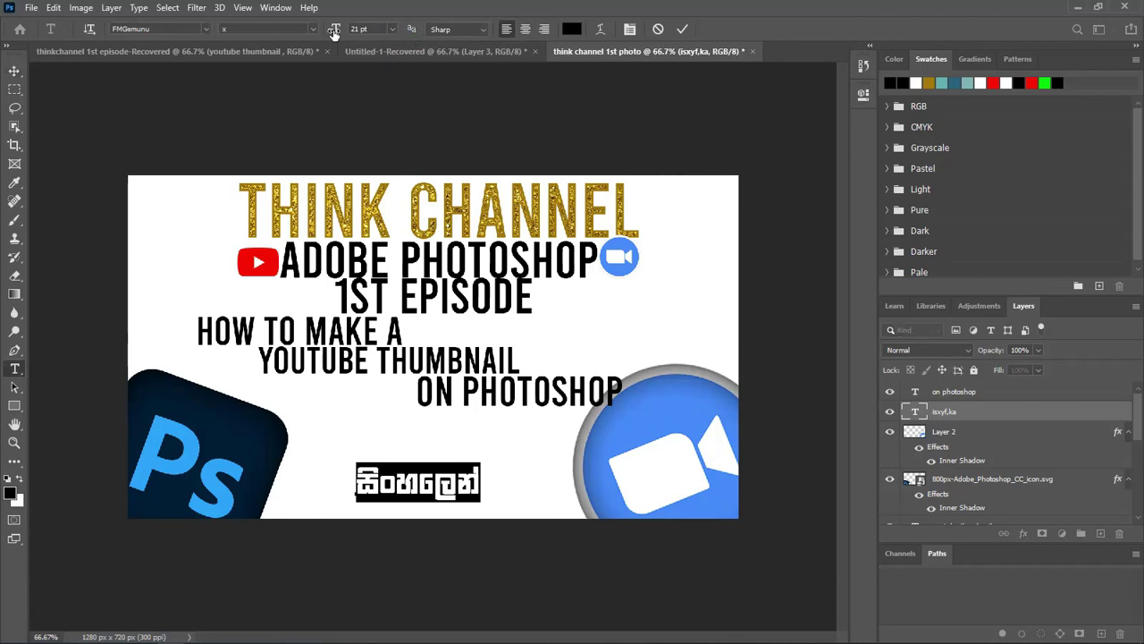
pyautogui.moveTo(333, 33); pyautogui.dragTo(336, 31)
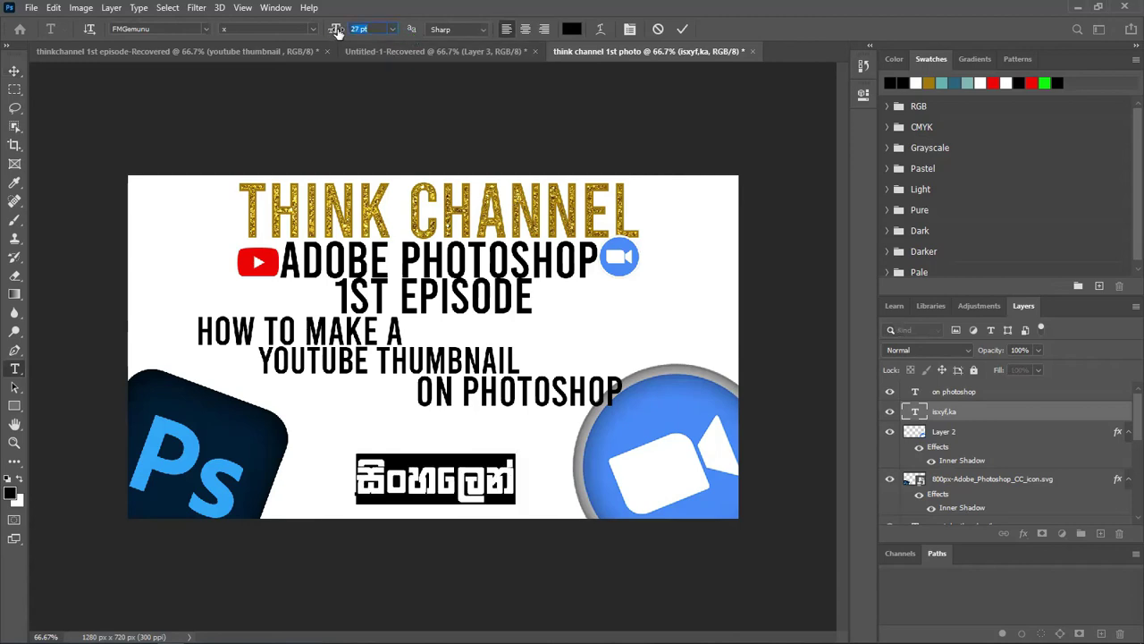
pyautogui.moveTo(338, 33); pyautogui.dragTo(343, 33)
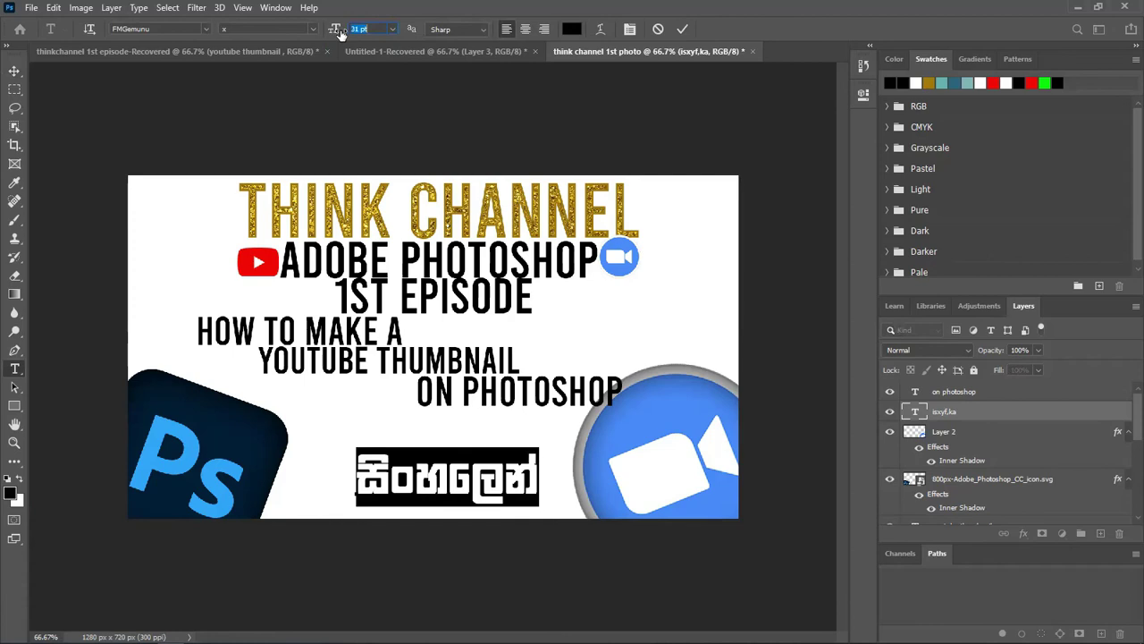
pyautogui.click(15, 71)
pyautogui.moveTo(482, 486); pyautogui.dragTo(441, 479)
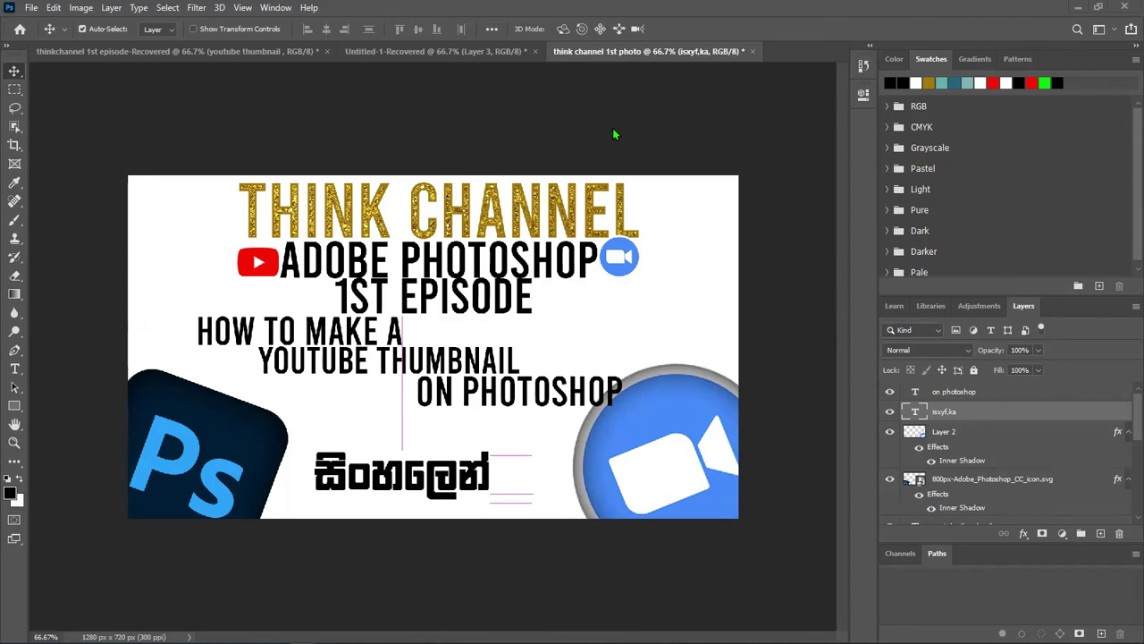
# Step: Nudge the Sinhala word to the bottom centre between the two logos
pyautogui.scroll(1, 613, 134)
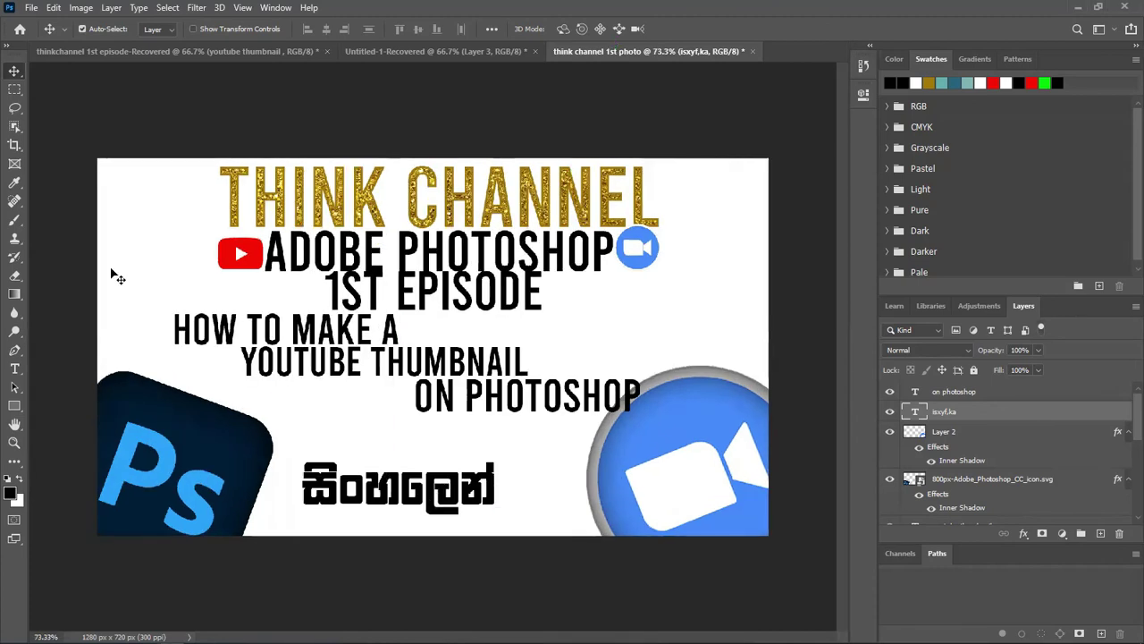
pyautogui.moveTo(402, 498); pyautogui.dragTo(399, 508)
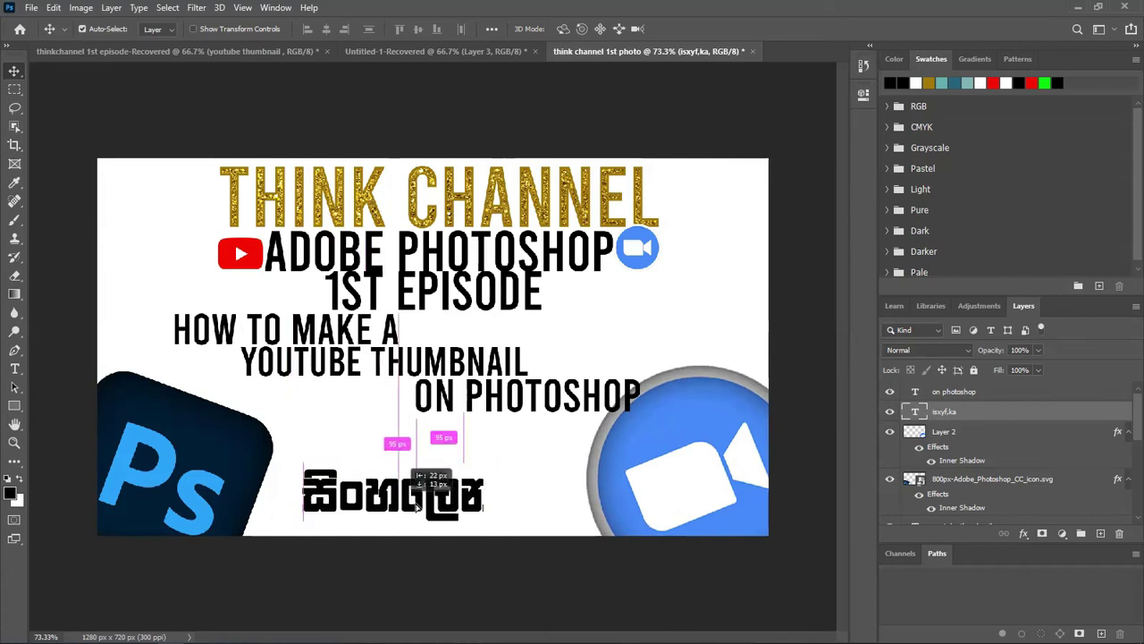
pyautogui.moveTo(400, 507); pyautogui.dragTo(399, 505)
pyautogui.scroll(-3, 573, 392)
pyautogui.scroll(4, 573, 392)
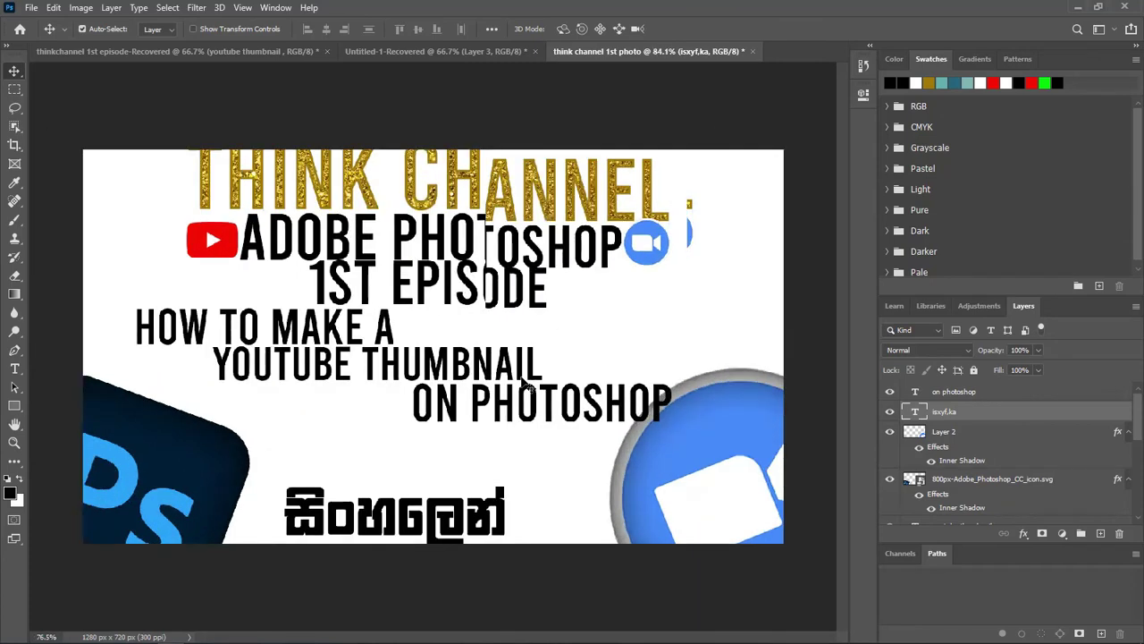
pyautogui.scroll(-3, 573, 392)
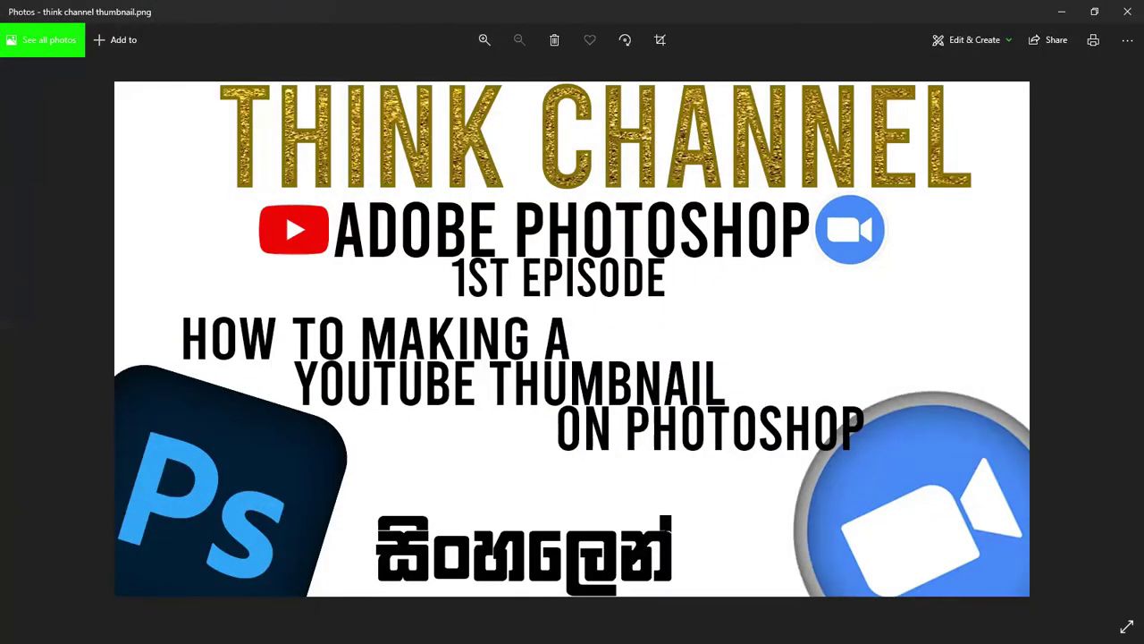
# Step: In Untitled-1-Recovered, nudge the WELCOME TO THINKCHANNEL line slightly up-left
pyautogui.click(1064, 9)
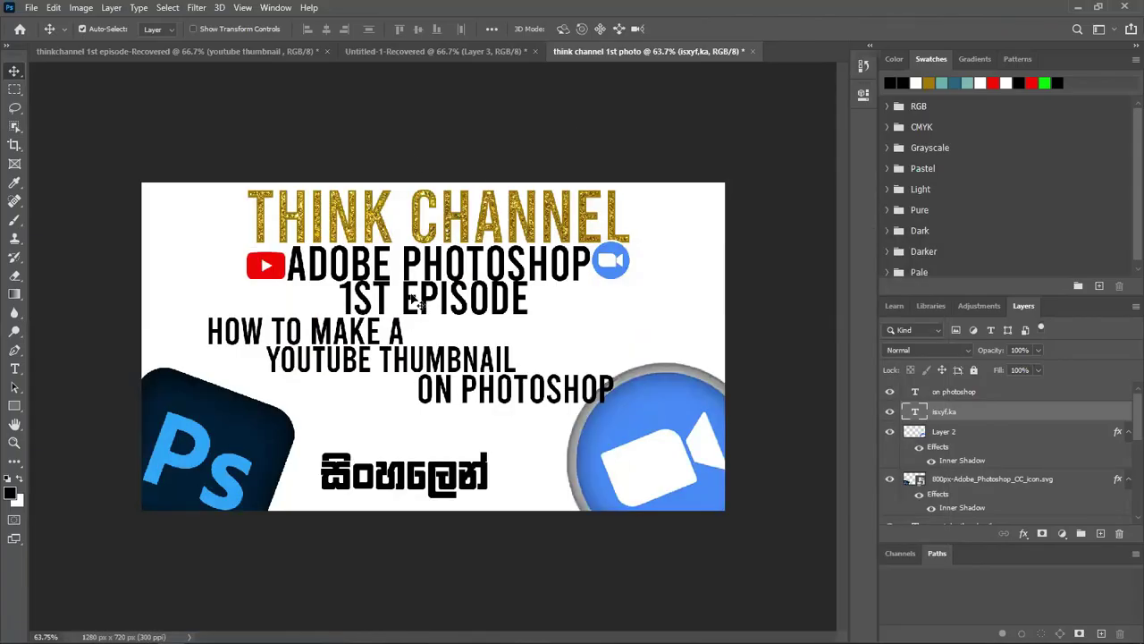
pyautogui.click(445, 51)
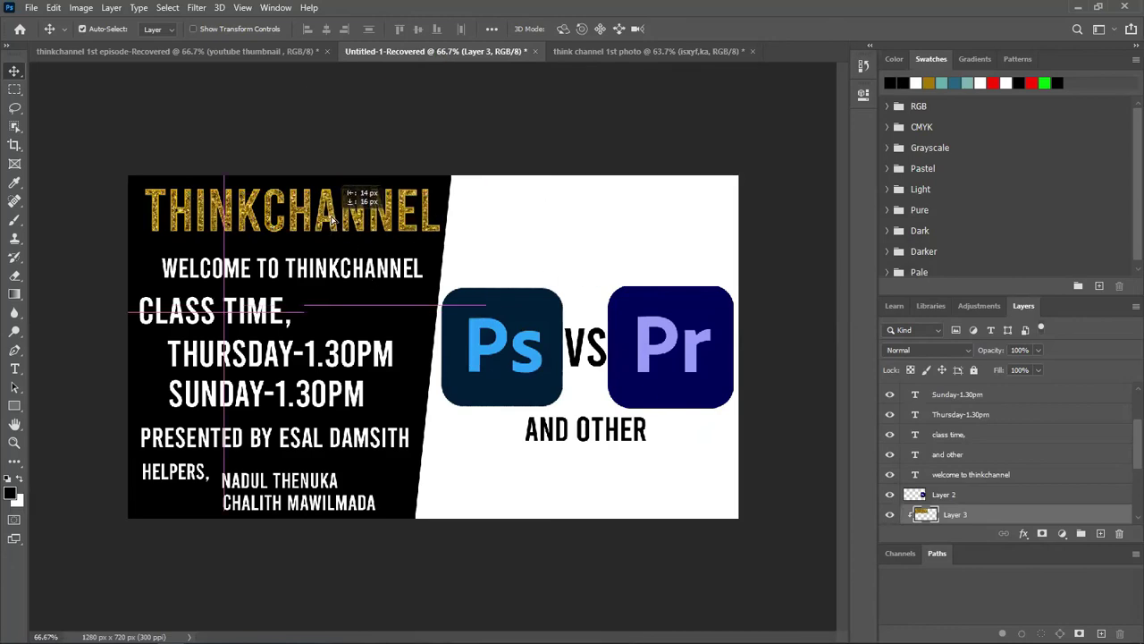
pyautogui.moveTo(288, 272); pyautogui.dragTo(285, 271)
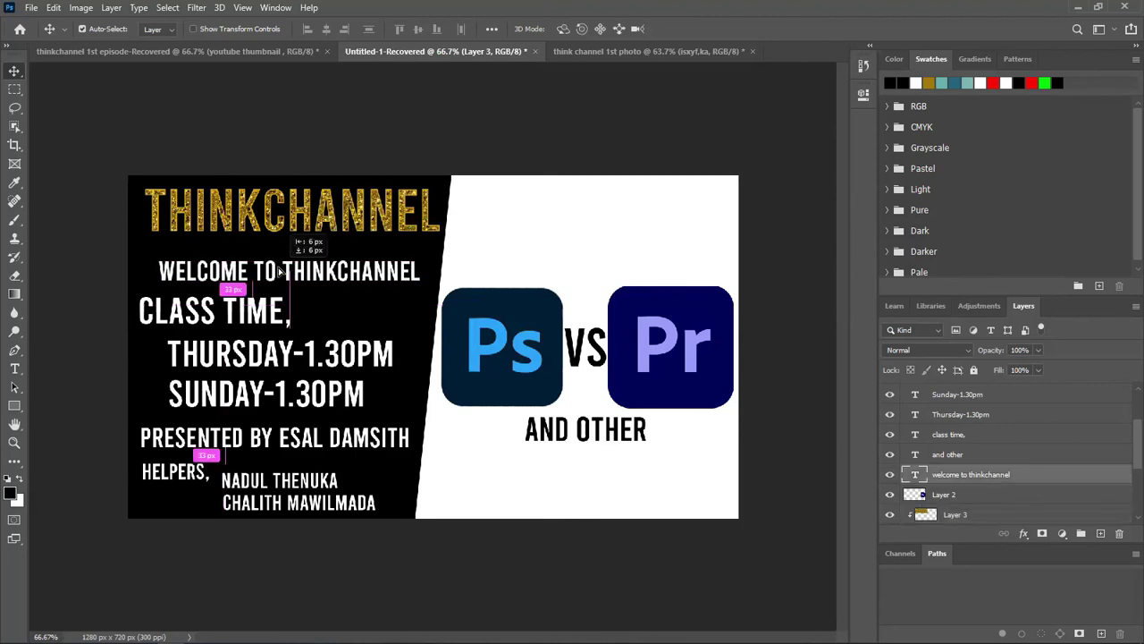
# Step: Cycle through the open documents, ending on the think channel 1st photo thumbnail
pyautogui.click(254, 54)
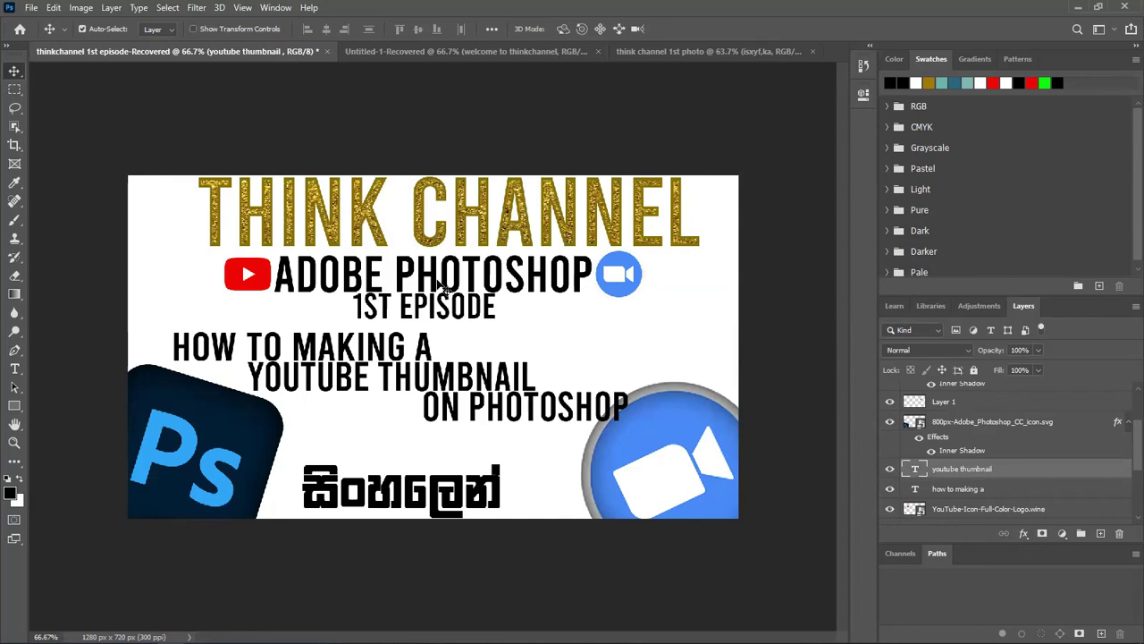
pyautogui.click(679, 56)
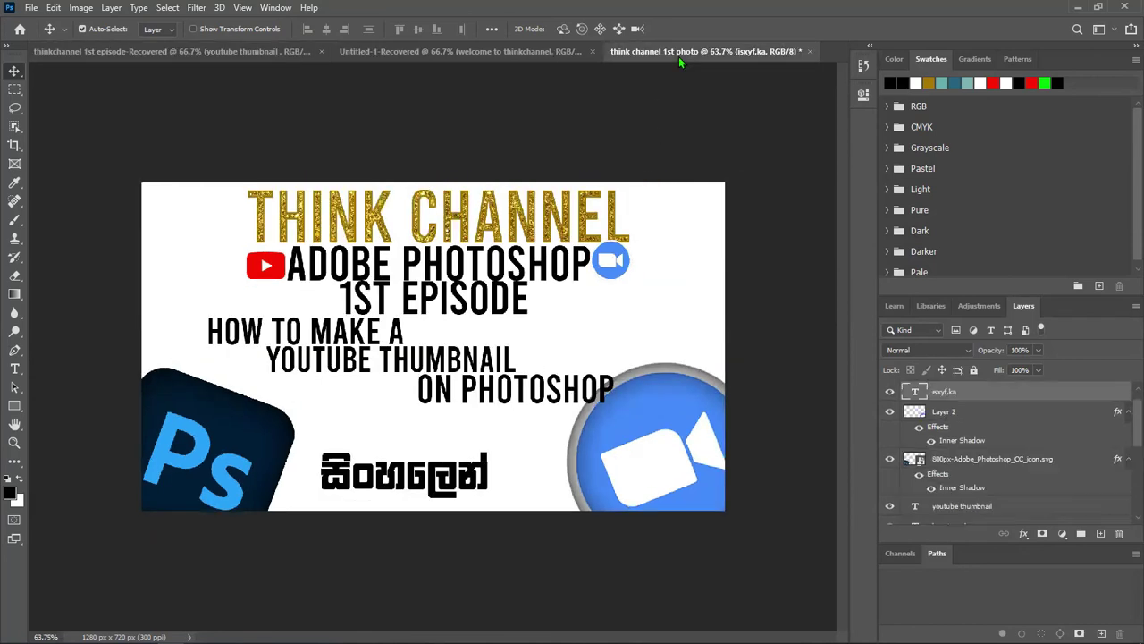
pyautogui.click(168, 53)
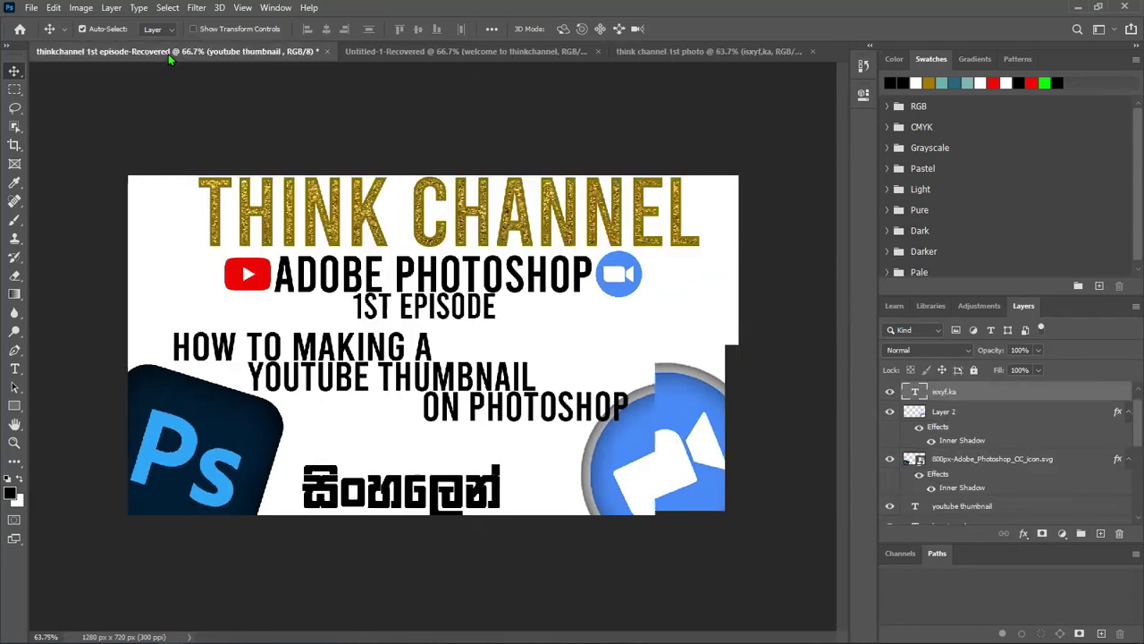
pyautogui.click(664, 51)
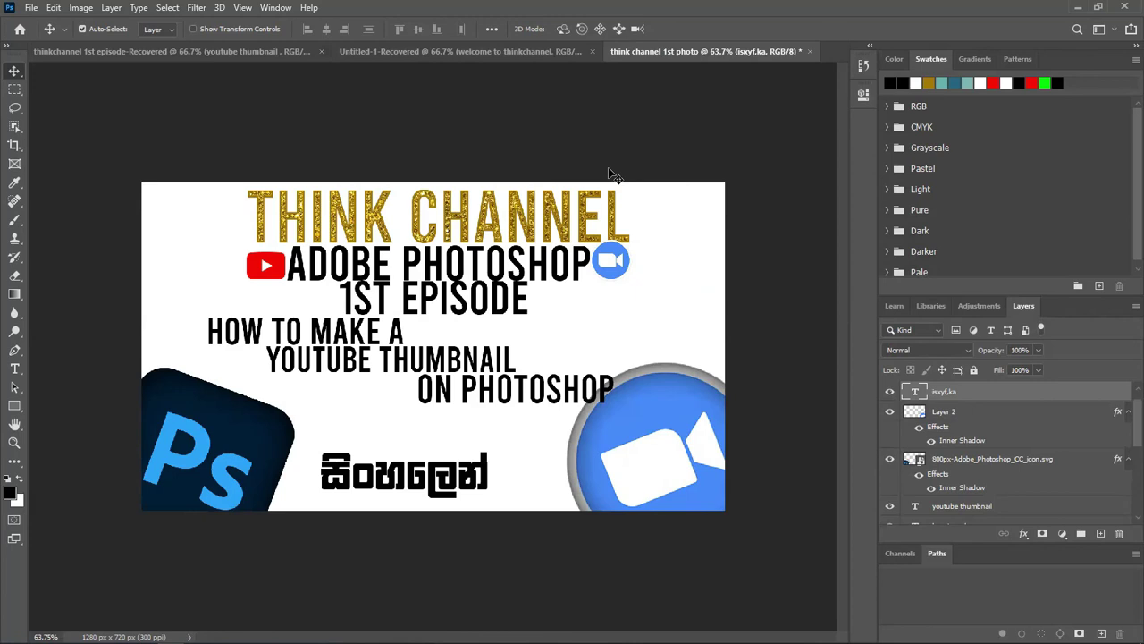
# Step: Back in Chrome, search Google for 'get into pc' in a new tab and open getintopc.com
pyautogui.click(1079, 8)
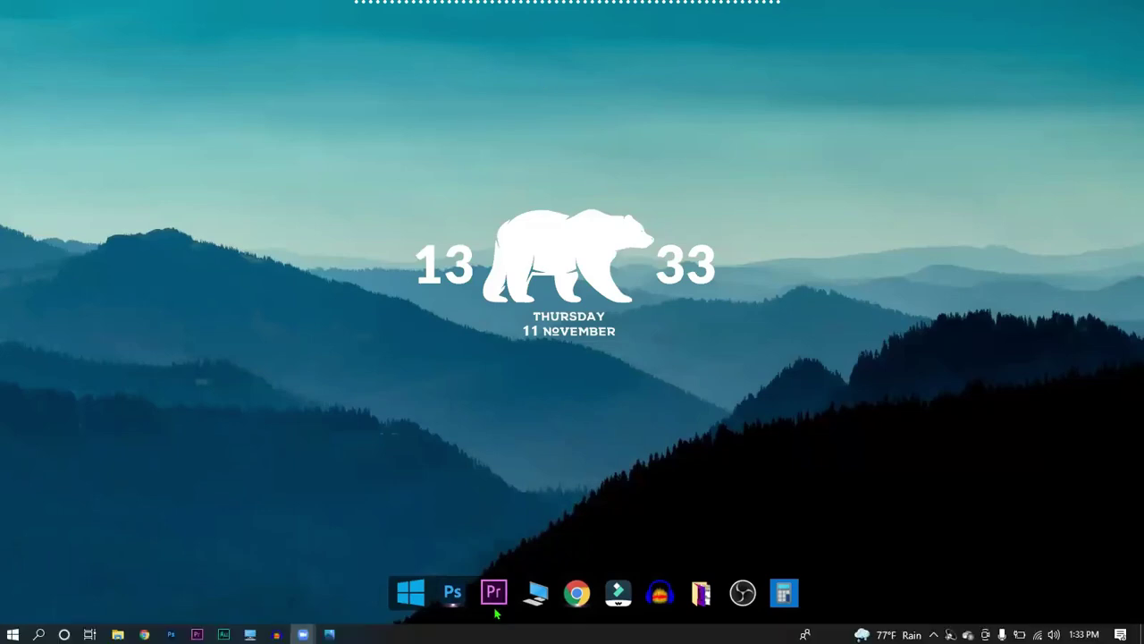
pyautogui.click(577, 592)
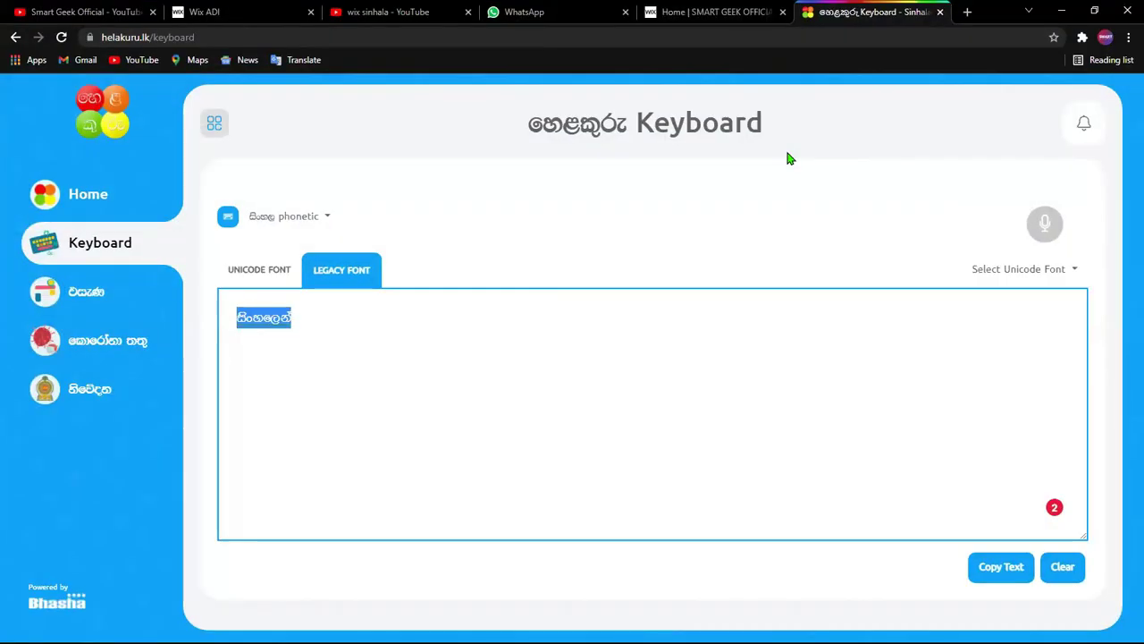
pyautogui.click(969, 13)
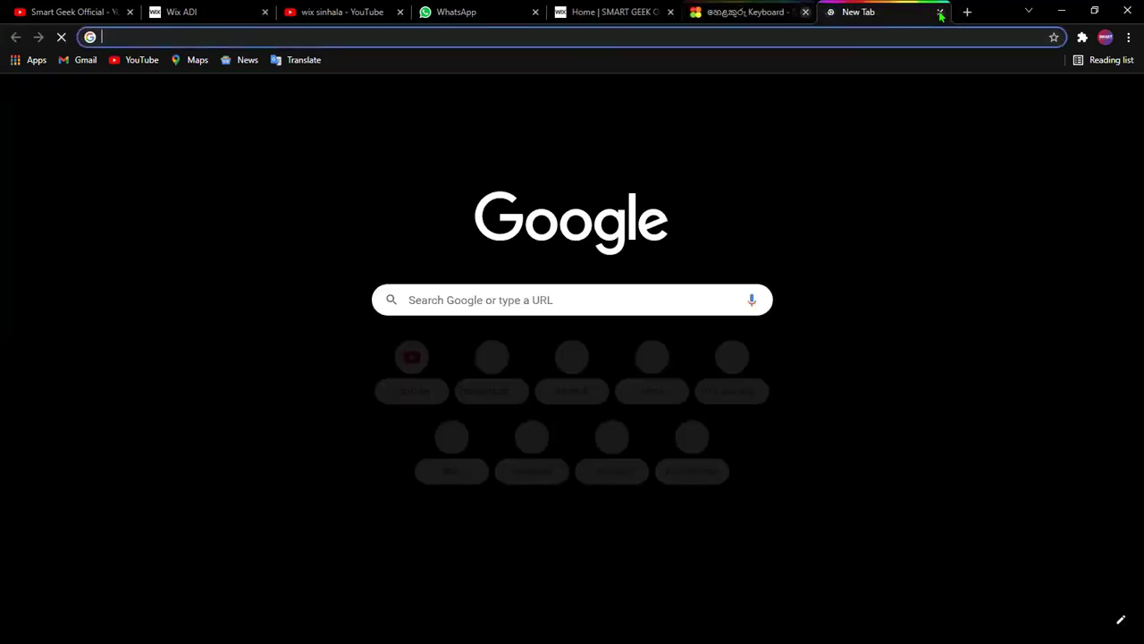
pyautogui.click(541, 305)
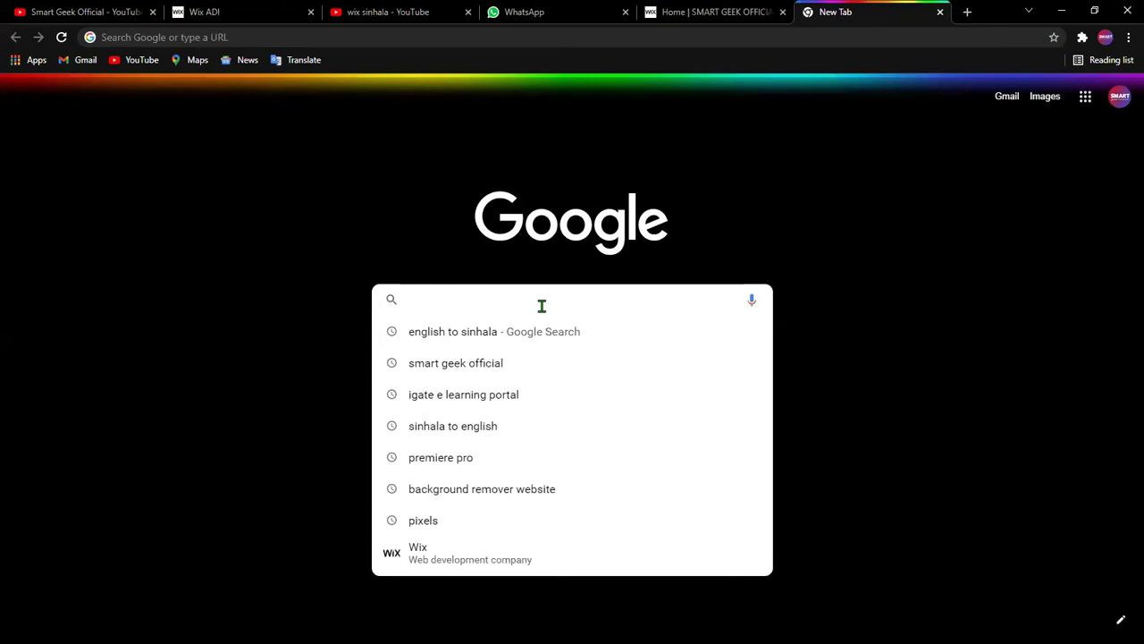
pyautogui.write('get')
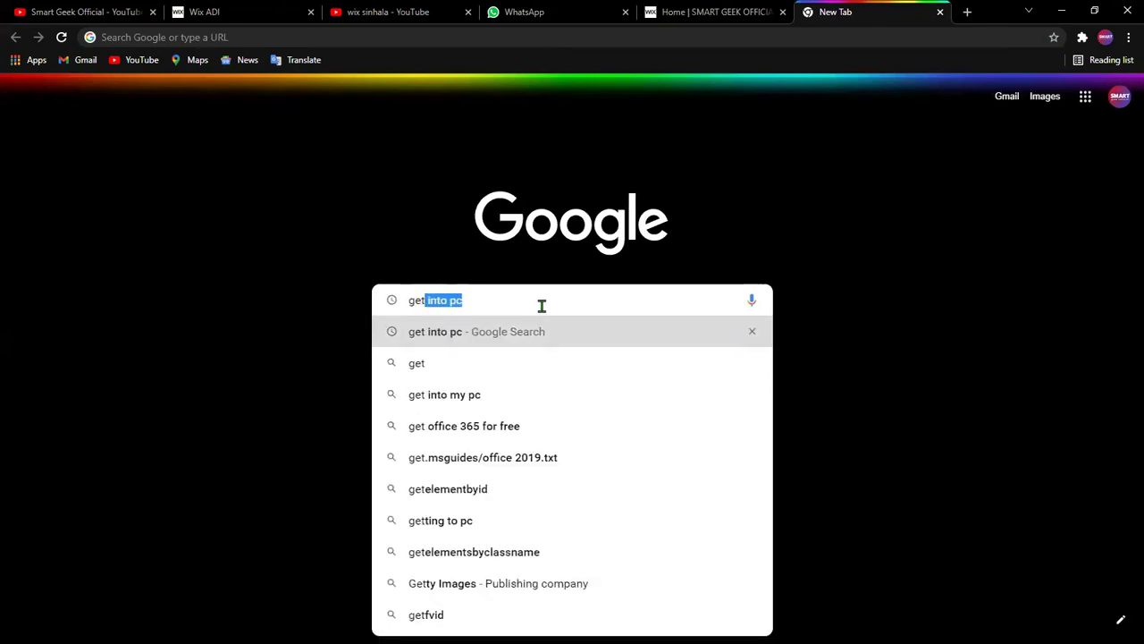
pyautogui.press('Return')
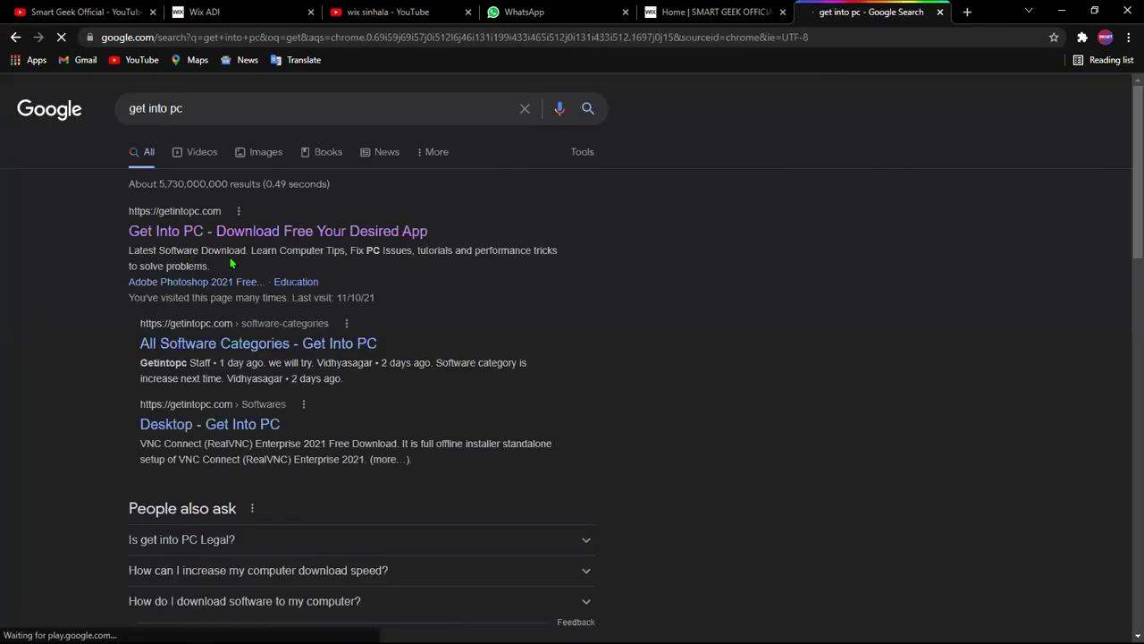
pyautogui.click(242, 233)
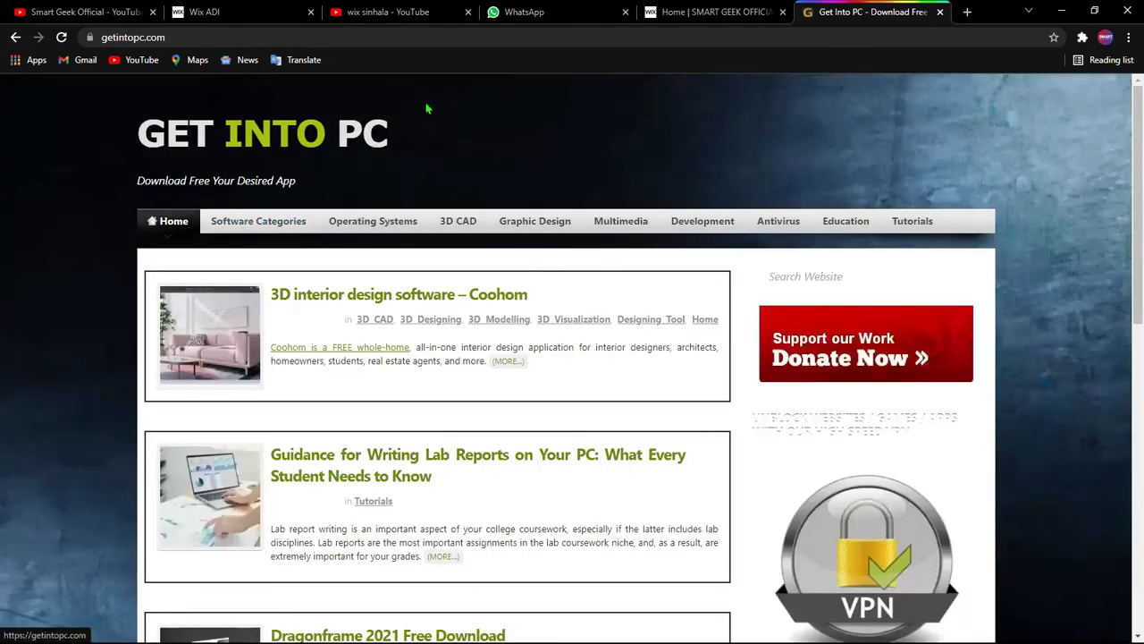
# Step: Search Get Into PC for 'premiere Pro 2018' and browse the 68 results
pyautogui.click(836, 277)
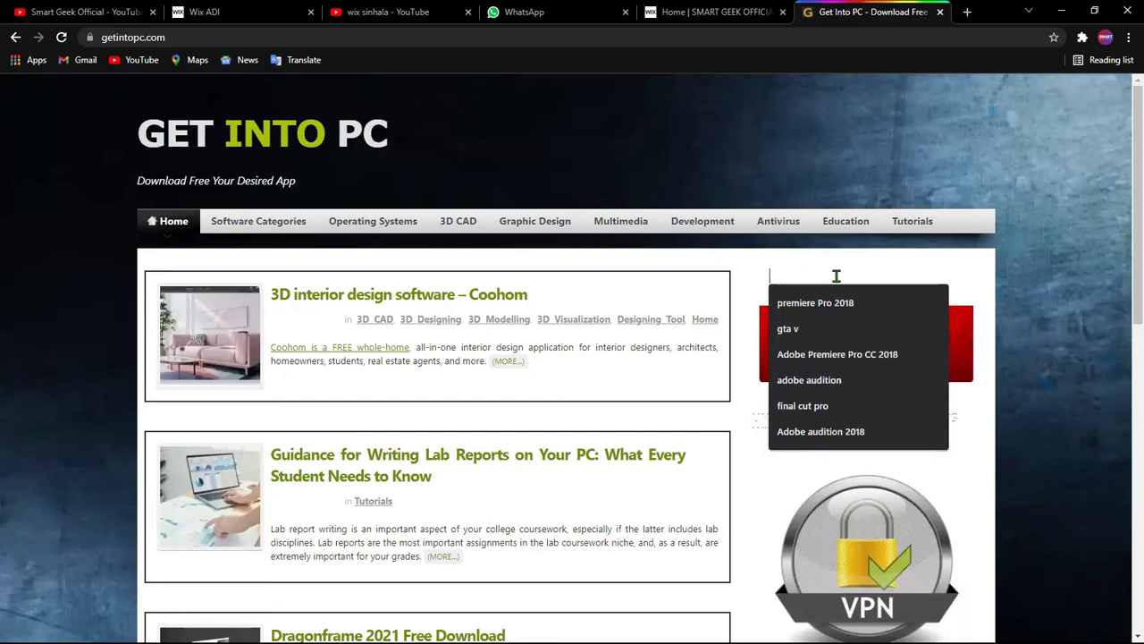
pyautogui.click(830, 306)
pyautogui.press('Return')
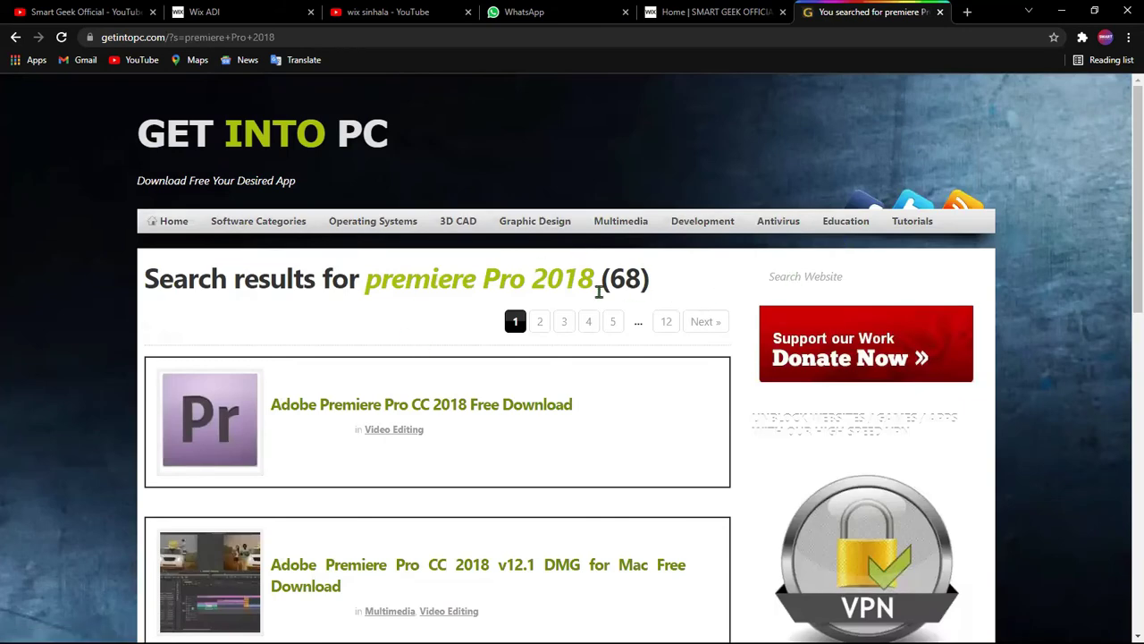
pyautogui.scroll(-4, 556, 307)
pyautogui.scroll(-3, 536, 302)
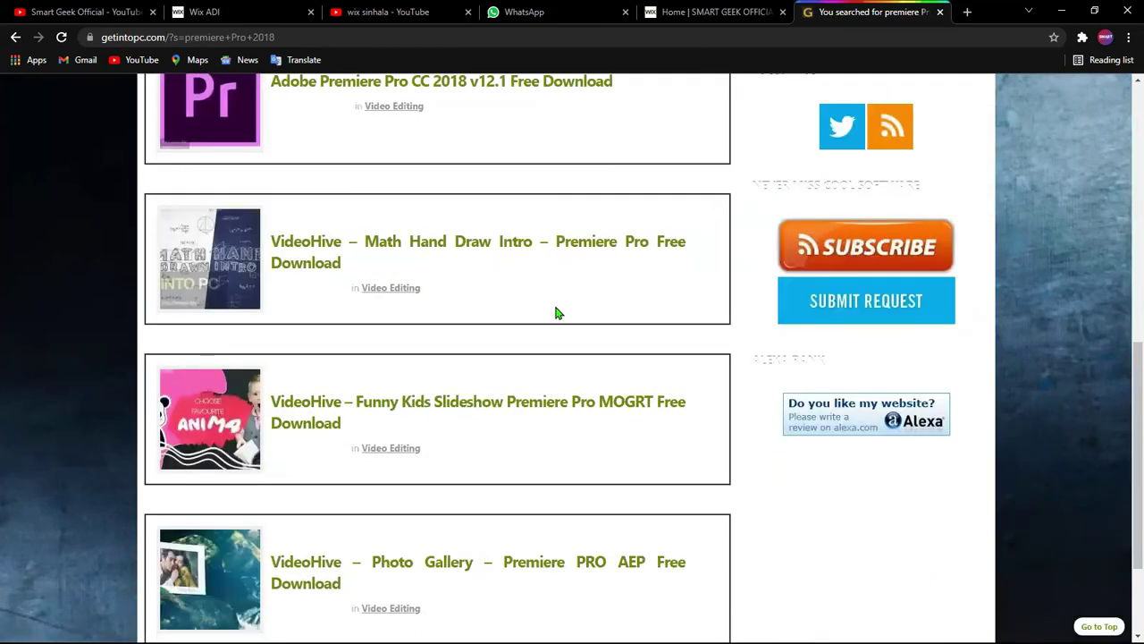
pyautogui.scroll(5, 554, 312)
pyautogui.scroll(2, 563, 293)
# Step: Clear stray Sinhala search text and switch the Helakuru extension to System default input
pyautogui.click(821, 279)
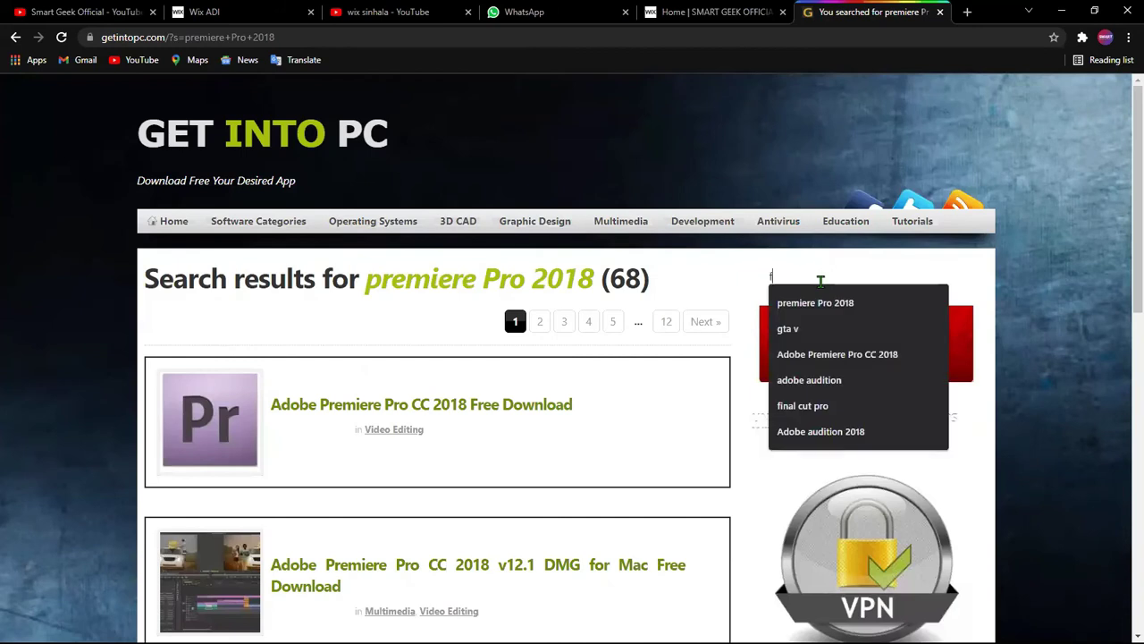
pyautogui.write('ශෝර්')
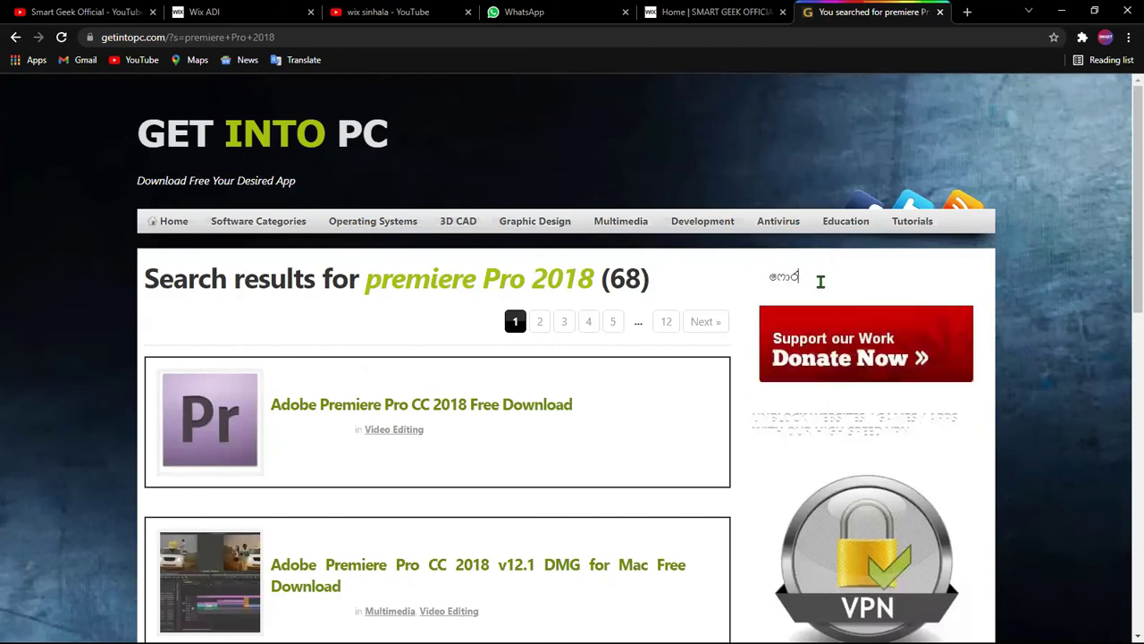
pyautogui.press('BackSpace')
pyautogui.press('BackSpace')
pyautogui.press('BackSpace')
pyautogui.press('BackSpace')
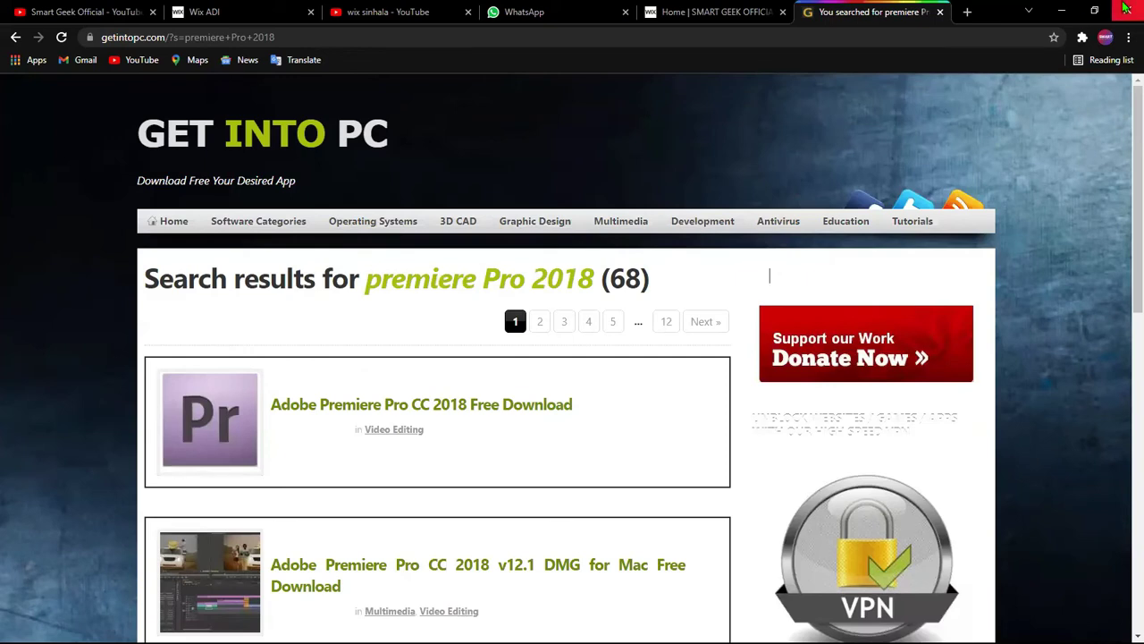
pyautogui.click(1082, 37)
pyautogui.click(997, 170)
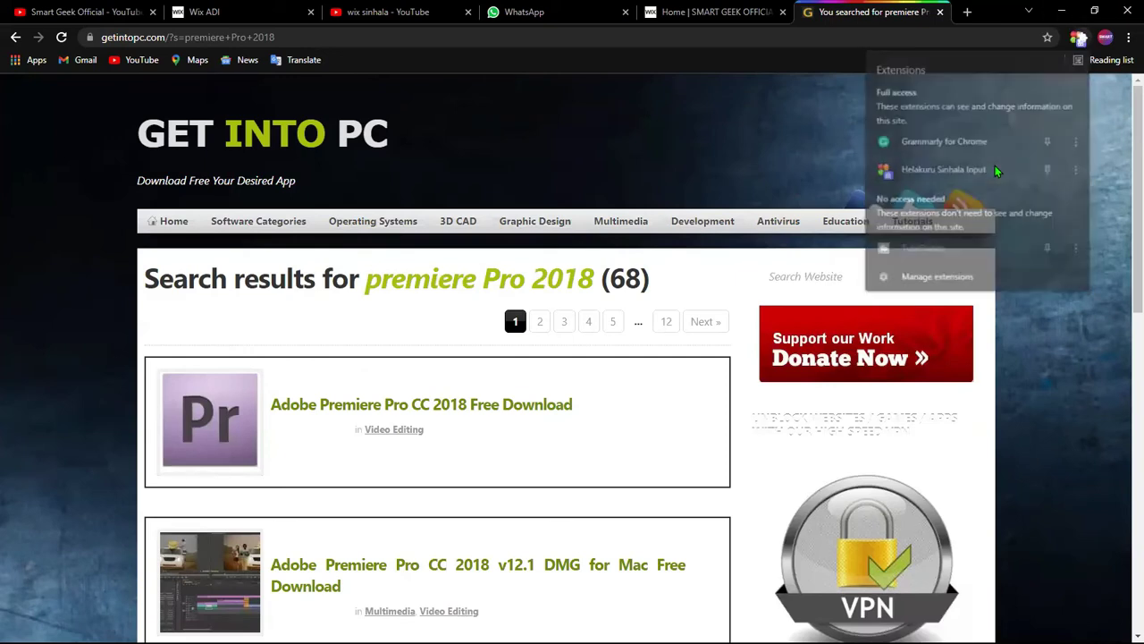
pyautogui.click(998, 112)
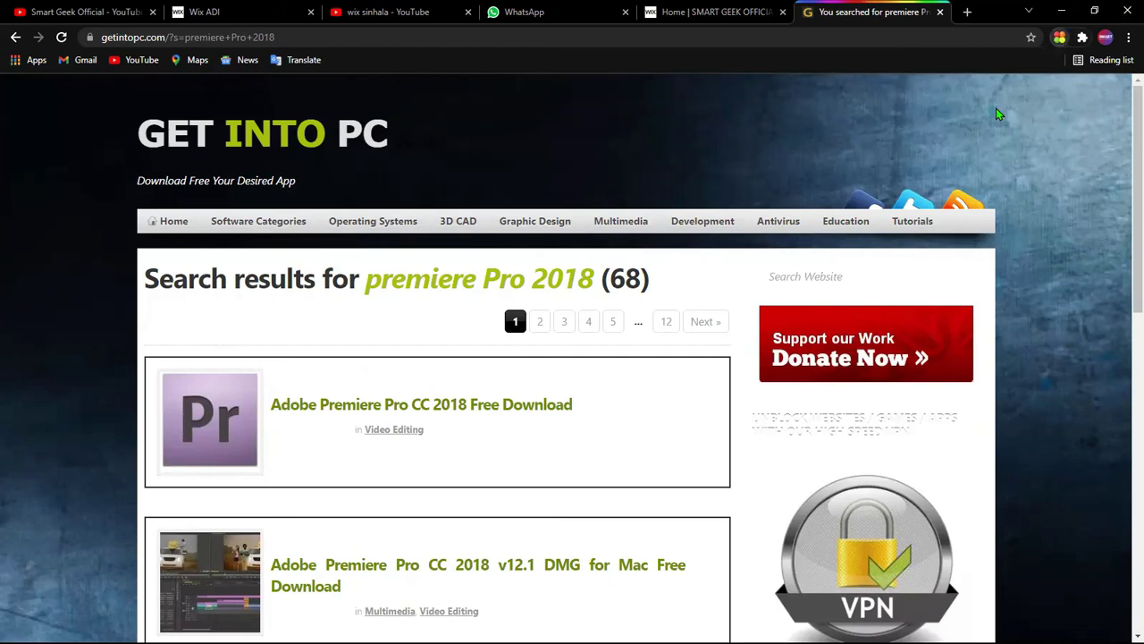
# Step: Search the Get Into PC site for 'forza', which returns no results
pyautogui.click(793, 274)
pyautogui.write('forza')
pyautogui.press('Return')
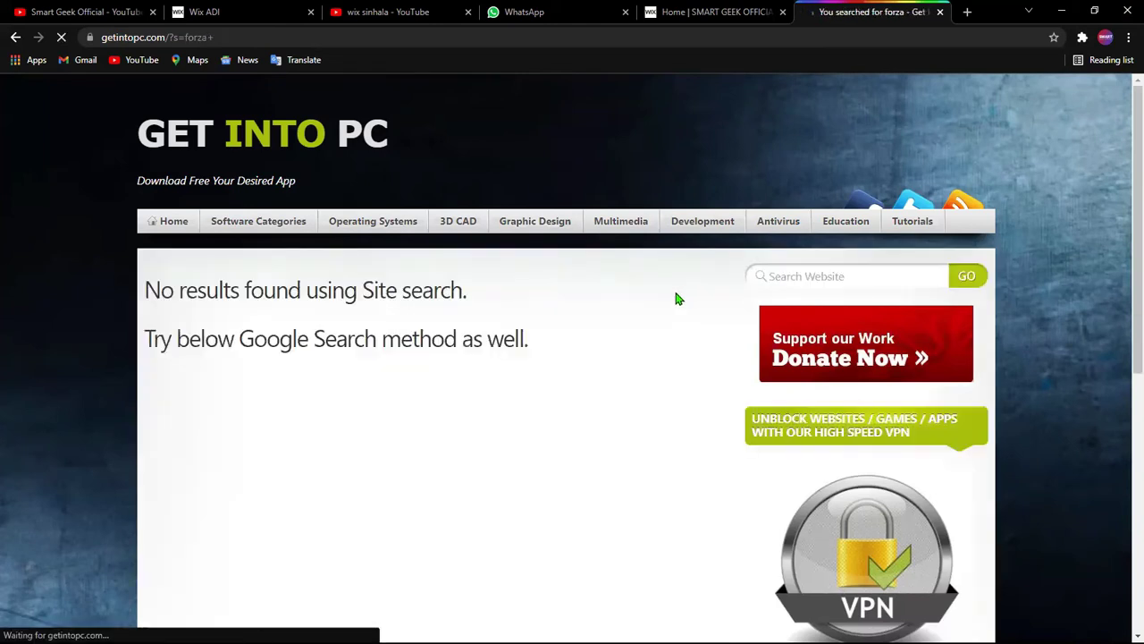
# Step: Close the Get Into PC tab and search Google for 'photoshop web' in a new tab
pyautogui.click(939, 11)
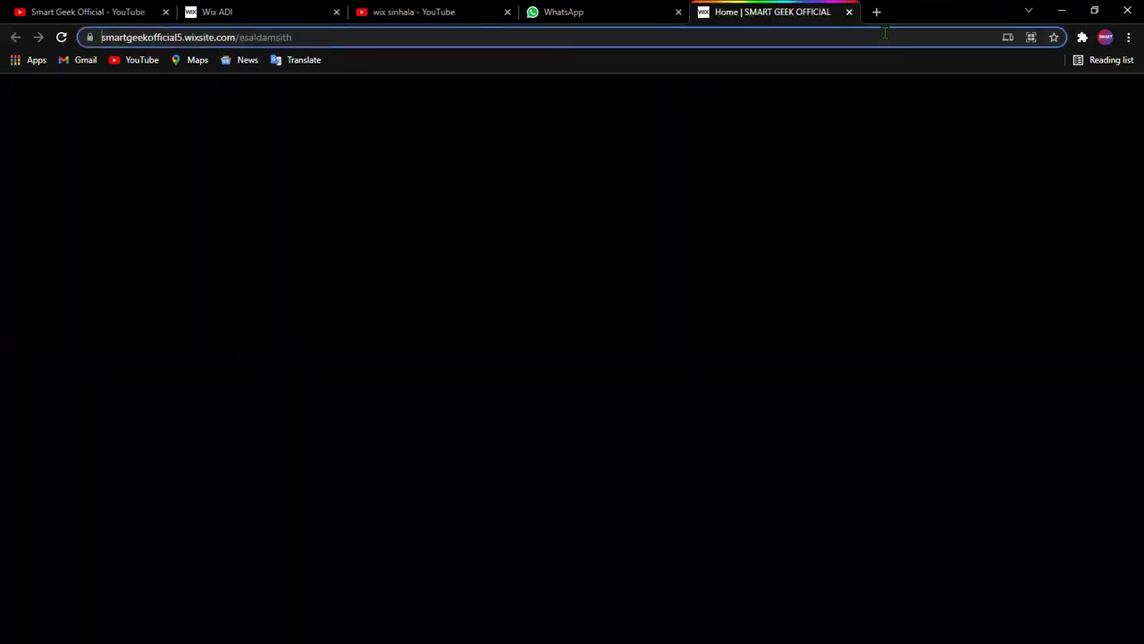
pyautogui.click(876, 12)
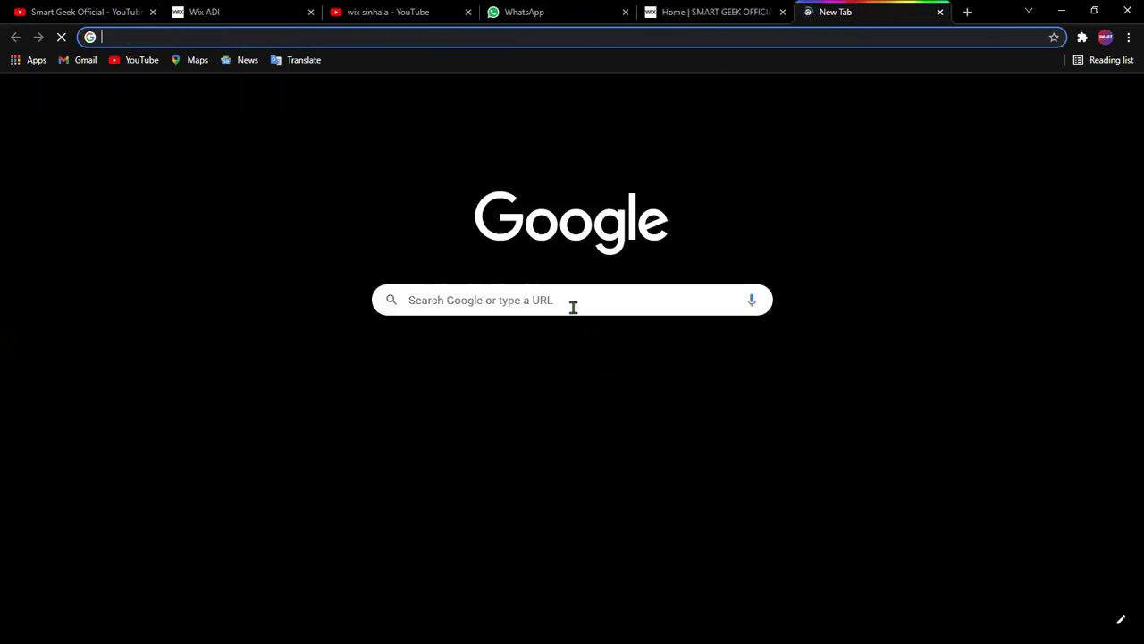
pyautogui.click(561, 300)
pyautogui.write('p')
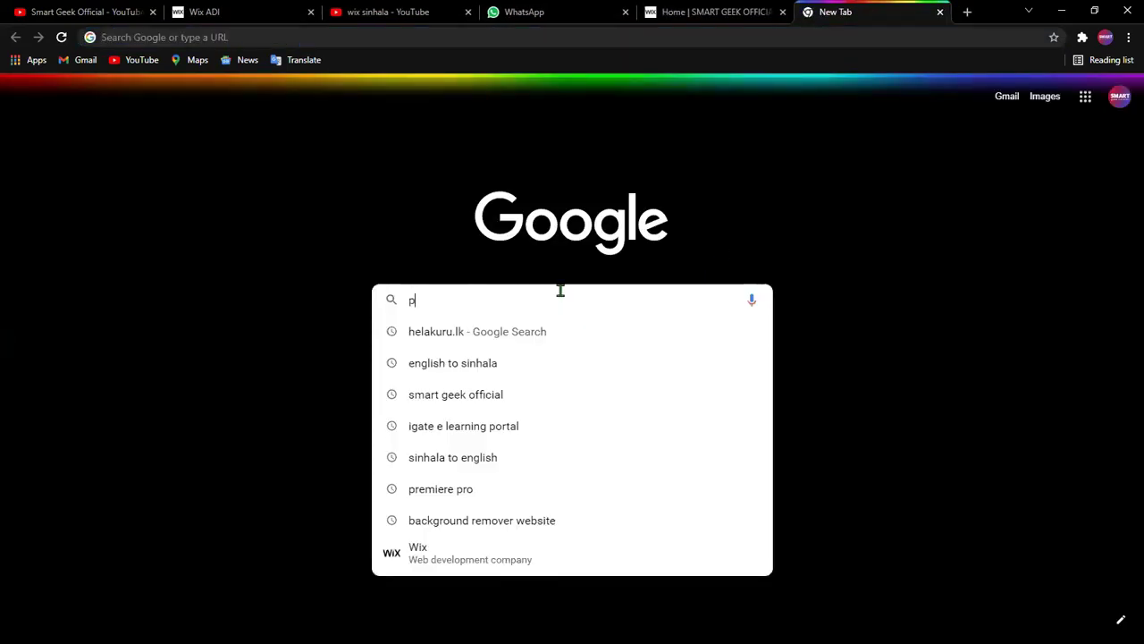
pyautogui.write('hoto')
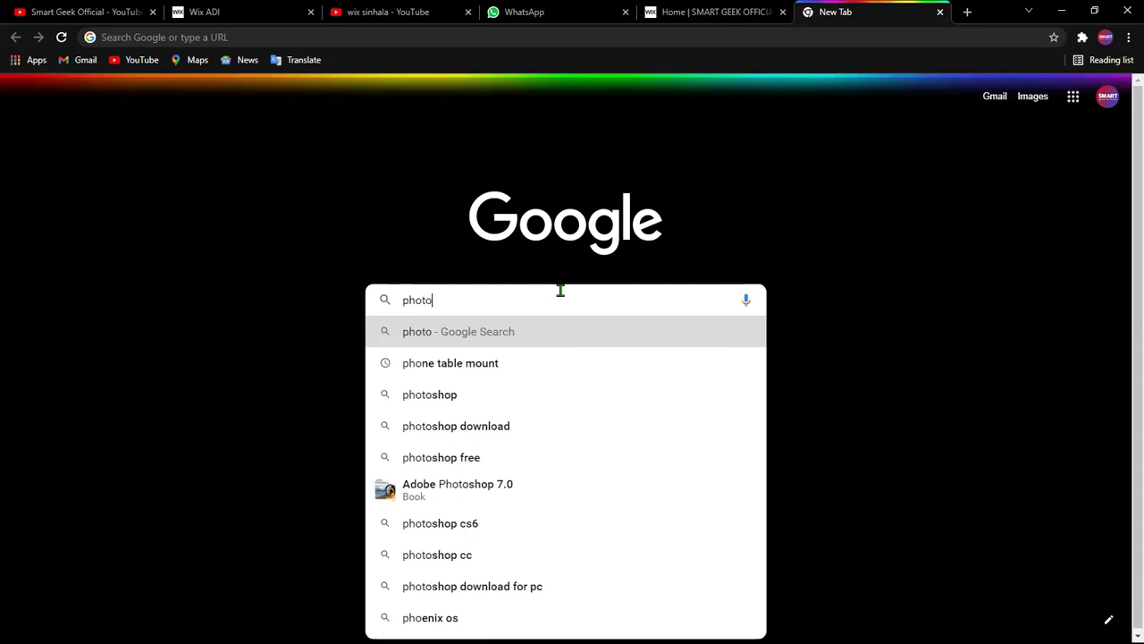
pyautogui.write('shop ')
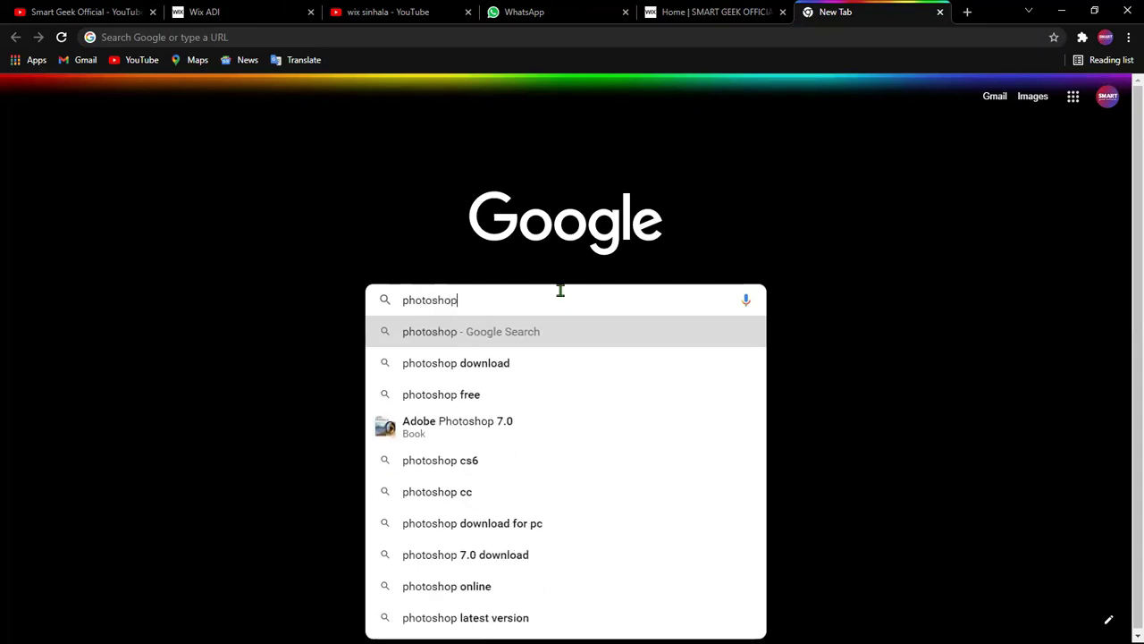
pyautogui.write('web')
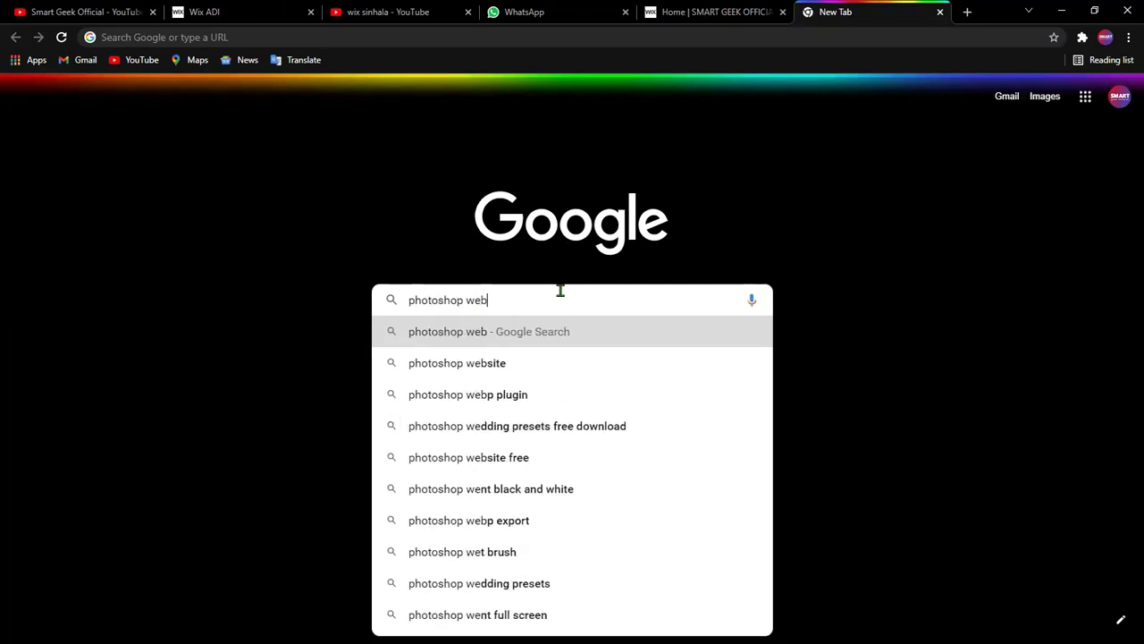
pyautogui.press('Return')
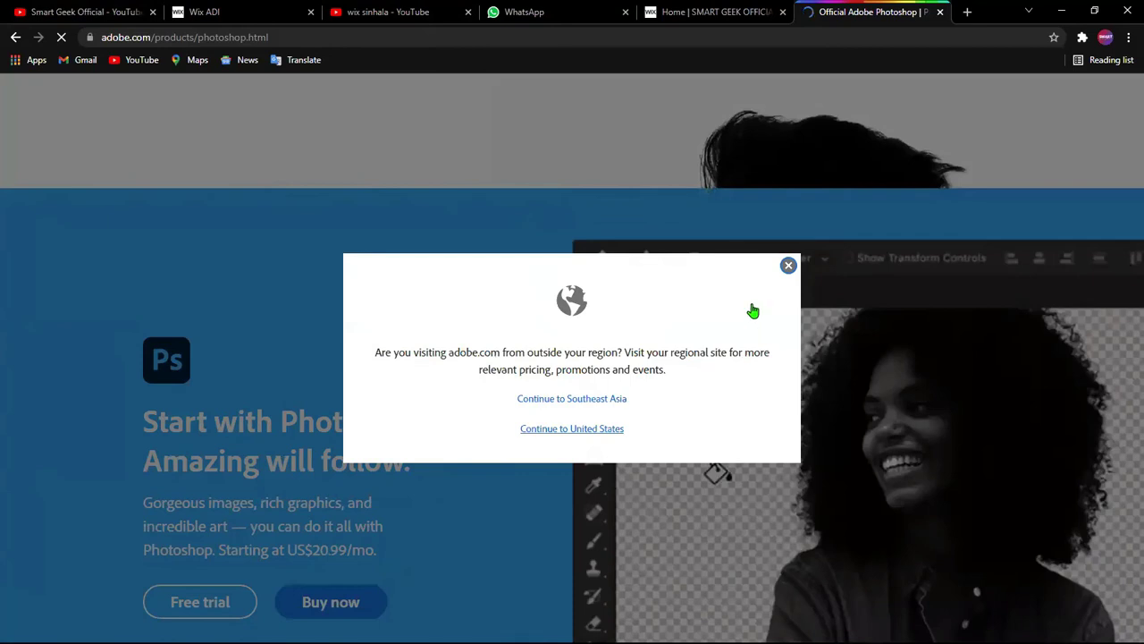
# Step: Dismiss the region prompt on Adobe's Photoshop page and scroll down to 'Remix your pics.'
pyautogui.click(788, 265)
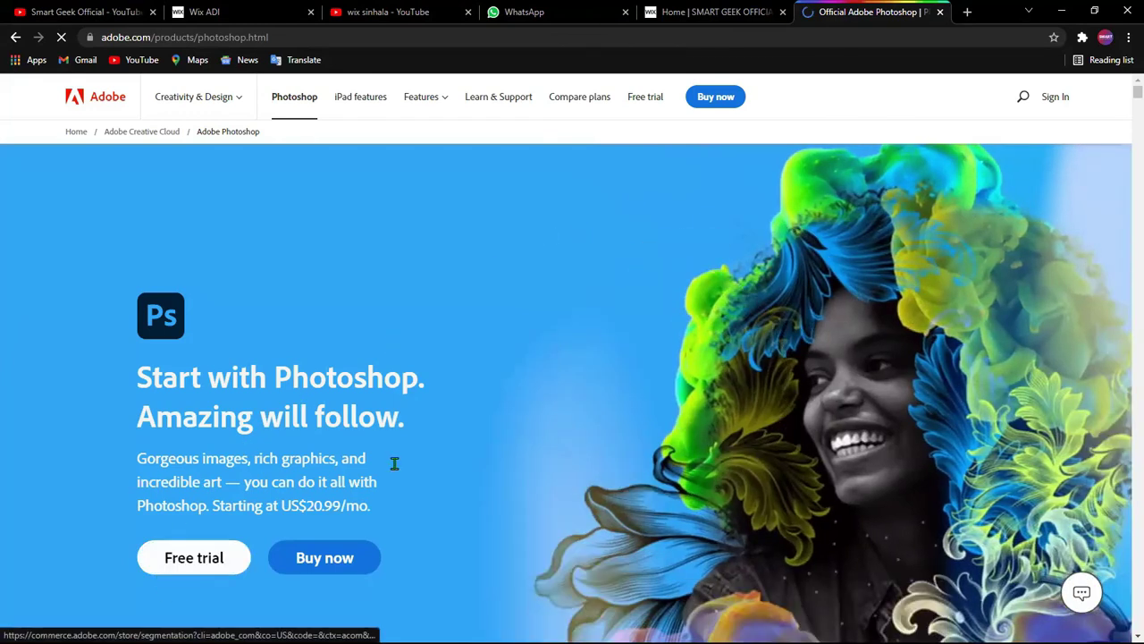
pyautogui.scroll(-3, 396, 462)
pyautogui.scroll(-3, 690, 416)
pyautogui.scroll(-2, 691, 416)
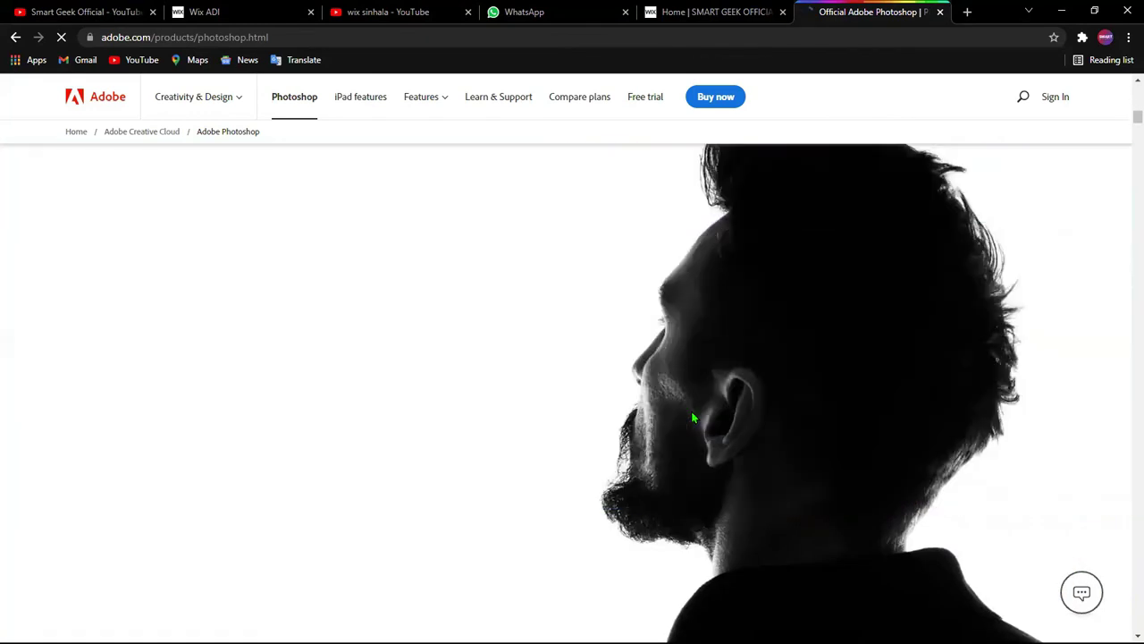
pyautogui.scroll(-2, 691, 417)
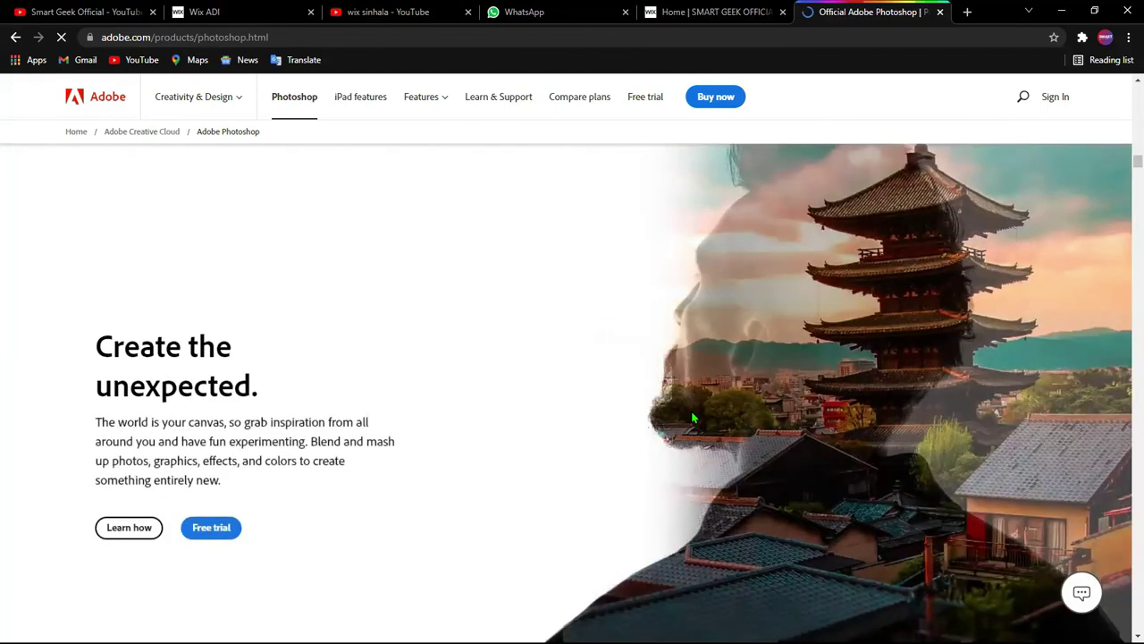
pyautogui.scroll(-3, 691, 416)
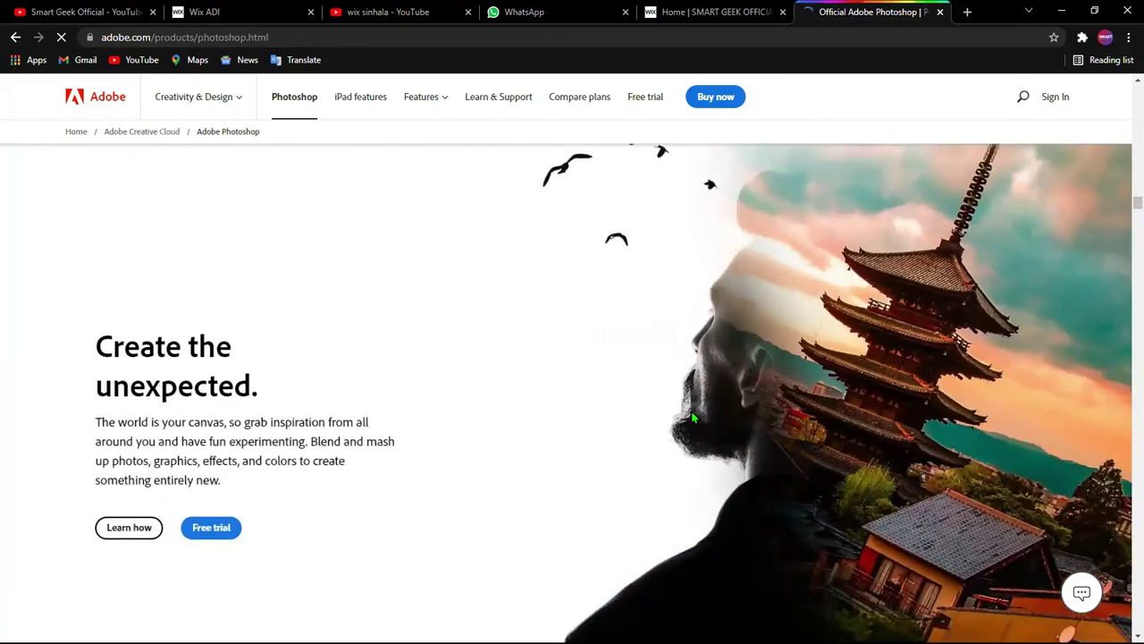
pyautogui.scroll(-3, 564, 422)
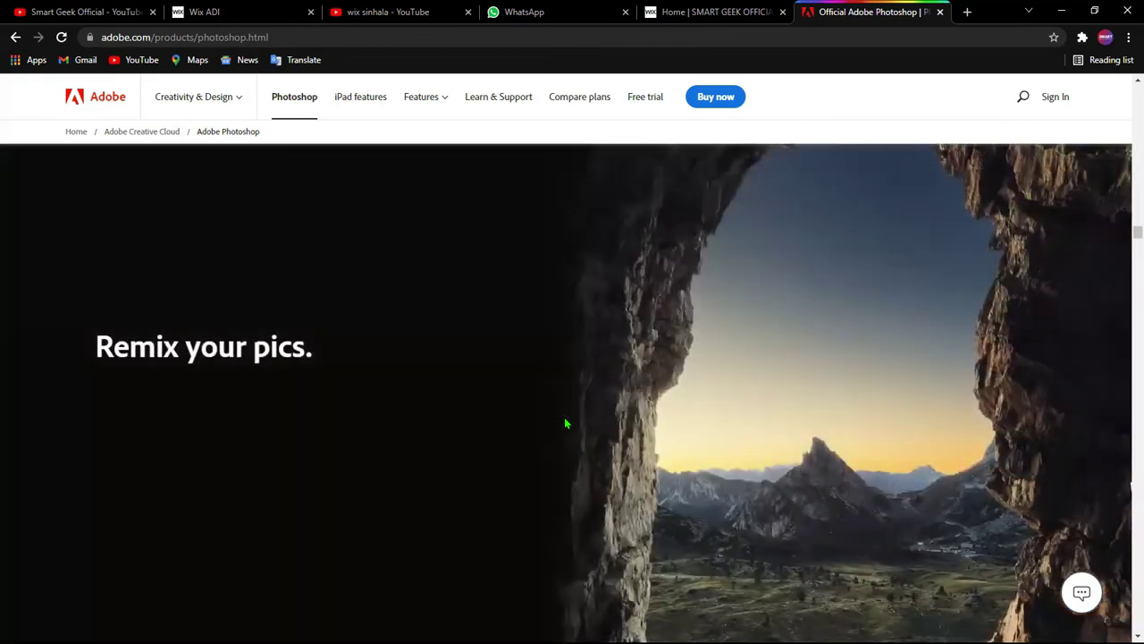
pyautogui.scroll(-2, 565, 423)
pyautogui.scroll(-2, 565, 423)
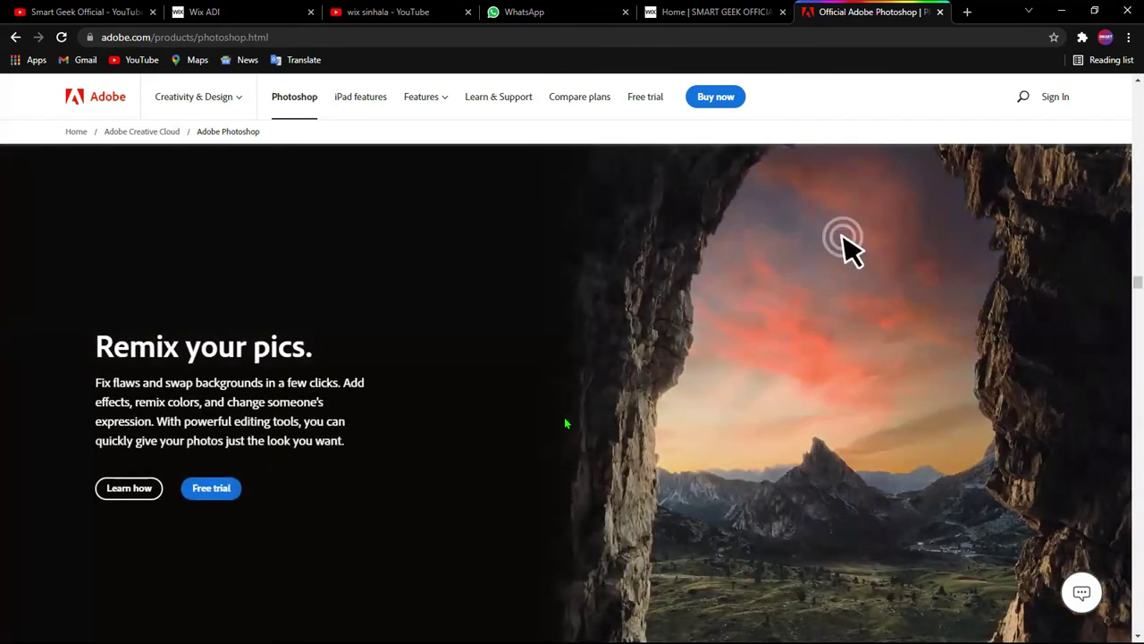
# Step: Scroll through the published Smart Geek Official site, then return to the Wix ADI editor tab
pyautogui.click(606, 31)
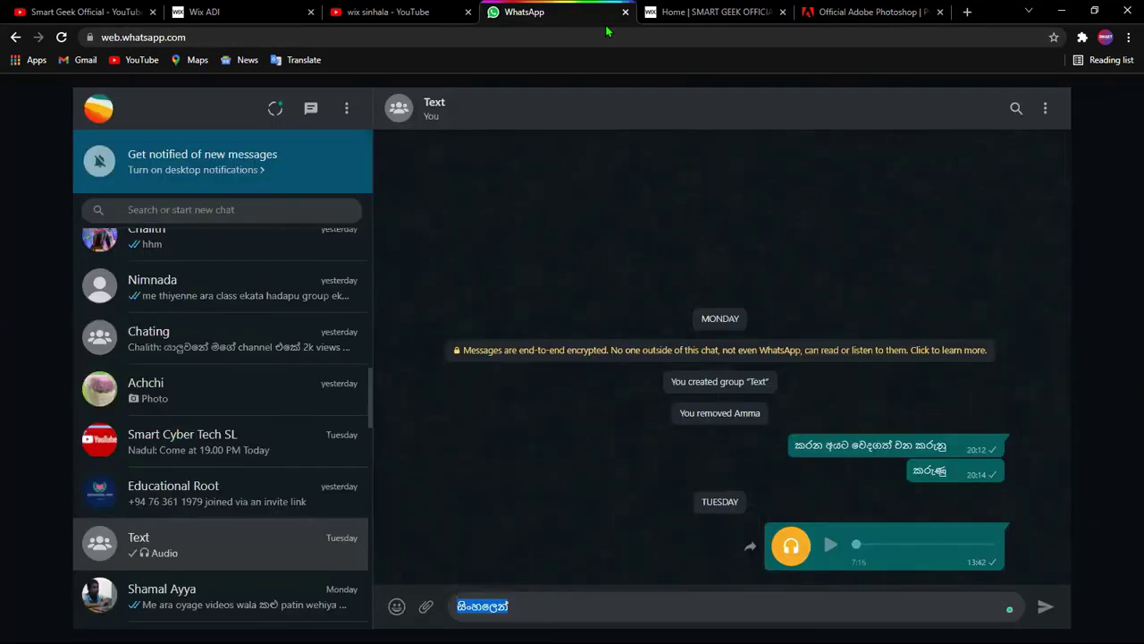
pyautogui.hotkey('ctrl', 'Tab')
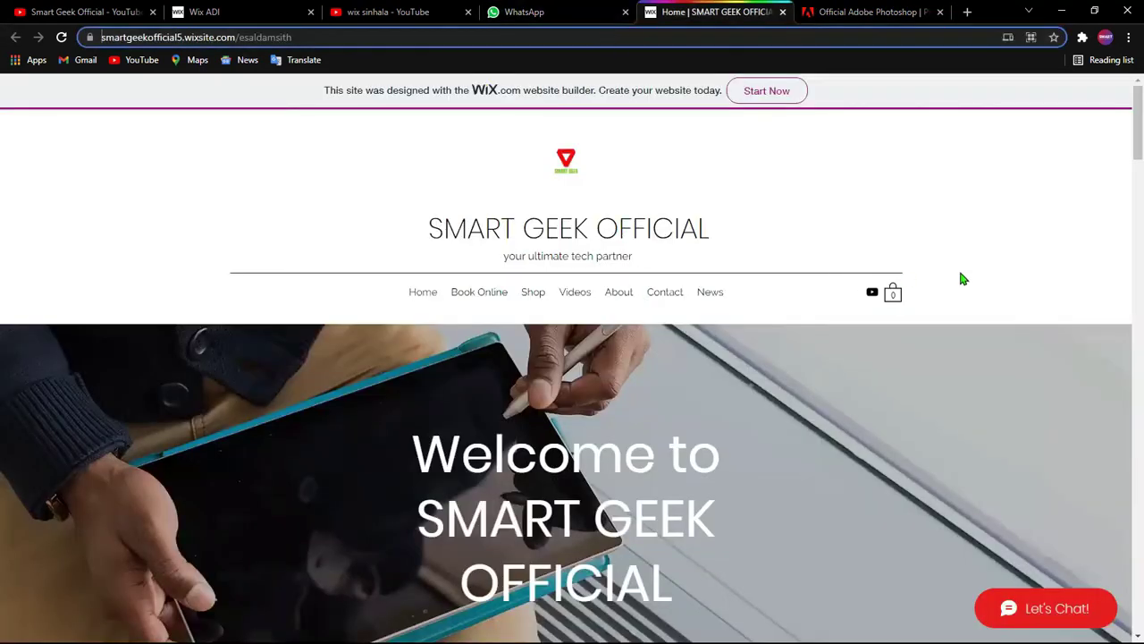
pyautogui.scroll(-3, 1042, 279)
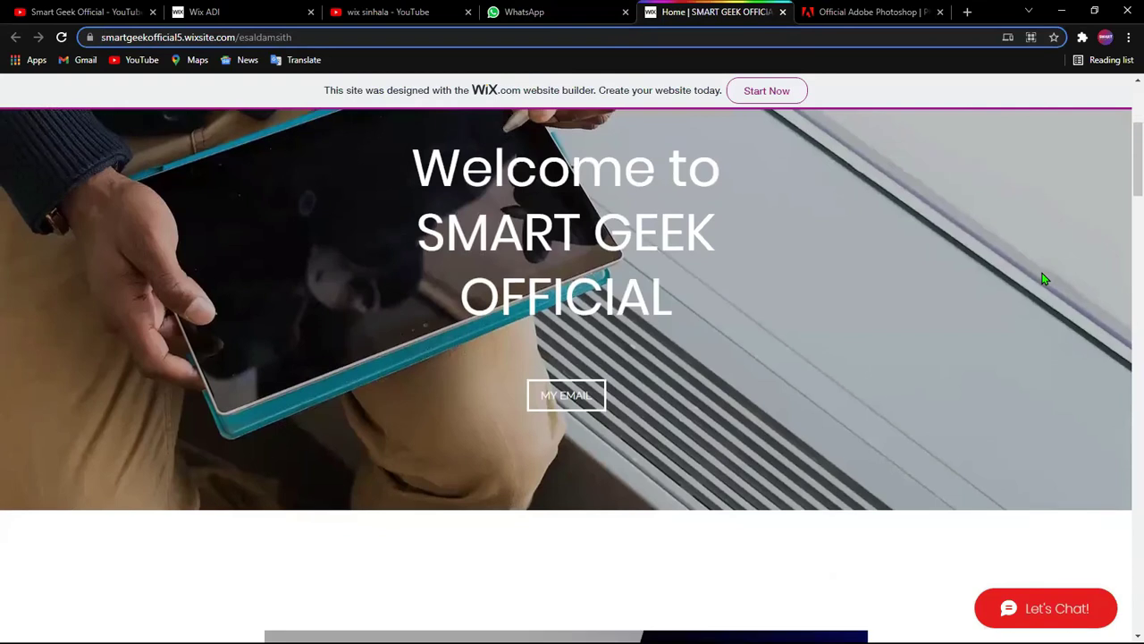
pyautogui.scroll(-4, 1043, 279)
pyautogui.scroll(-5, 1042, 279)
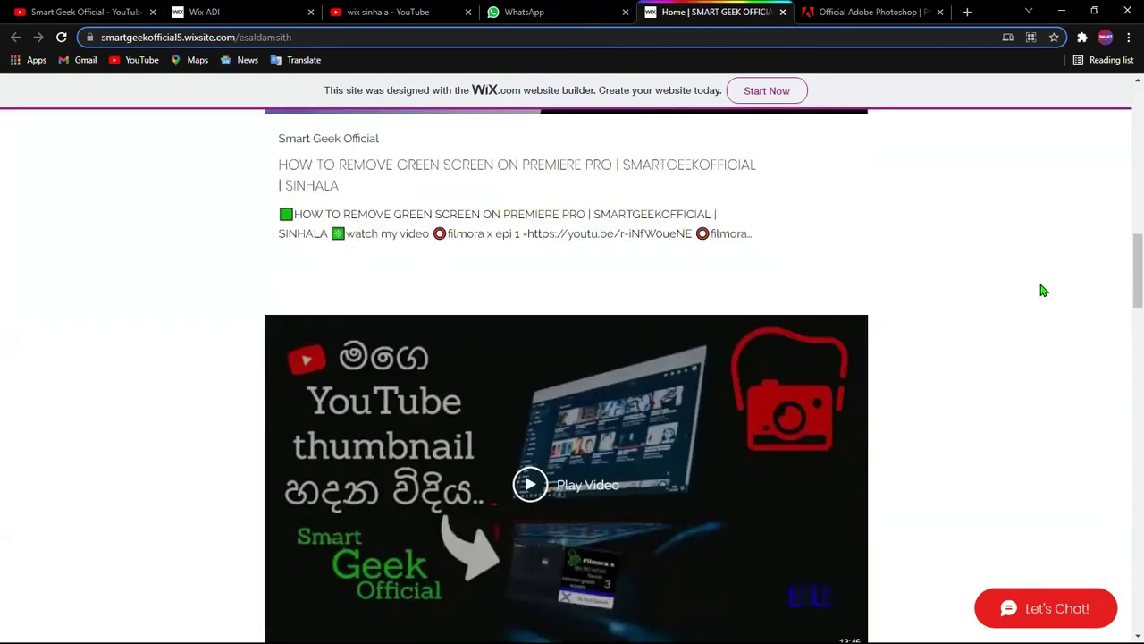
pyautogui.scroll(-5, 1041, 284)
pyautogui.scroll(-6, 1036, 282)
pyautogui.scroll(-2, 984, 284)
pyautogui.scroll(3, 978, 268)
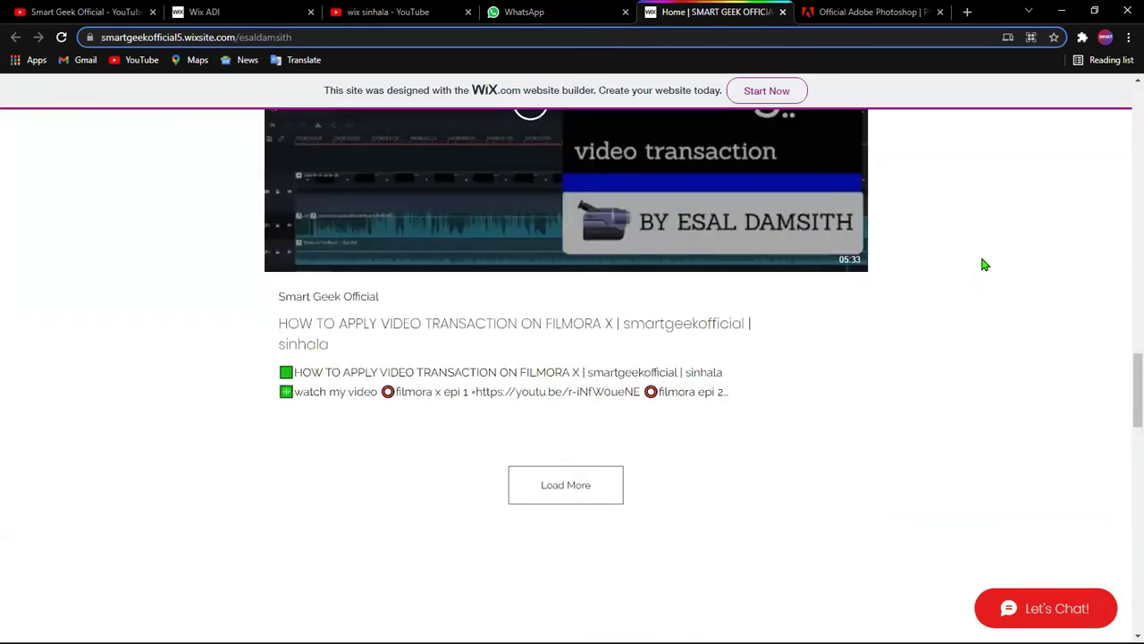
pyautogui.scroll(7, 984, 264)
pyautogui.scroll(3, 986, 259)
pyautogui.scroll(10, 986, 260)
pyautogui.scroll(3, 987, 259)
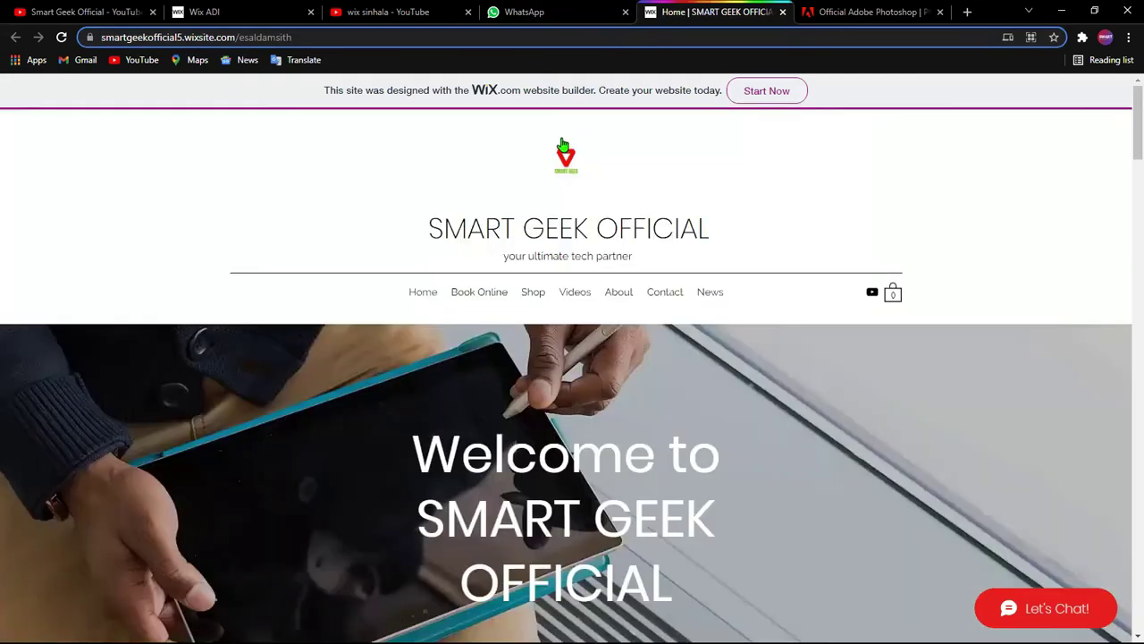
pyautogui.click(228, 9)
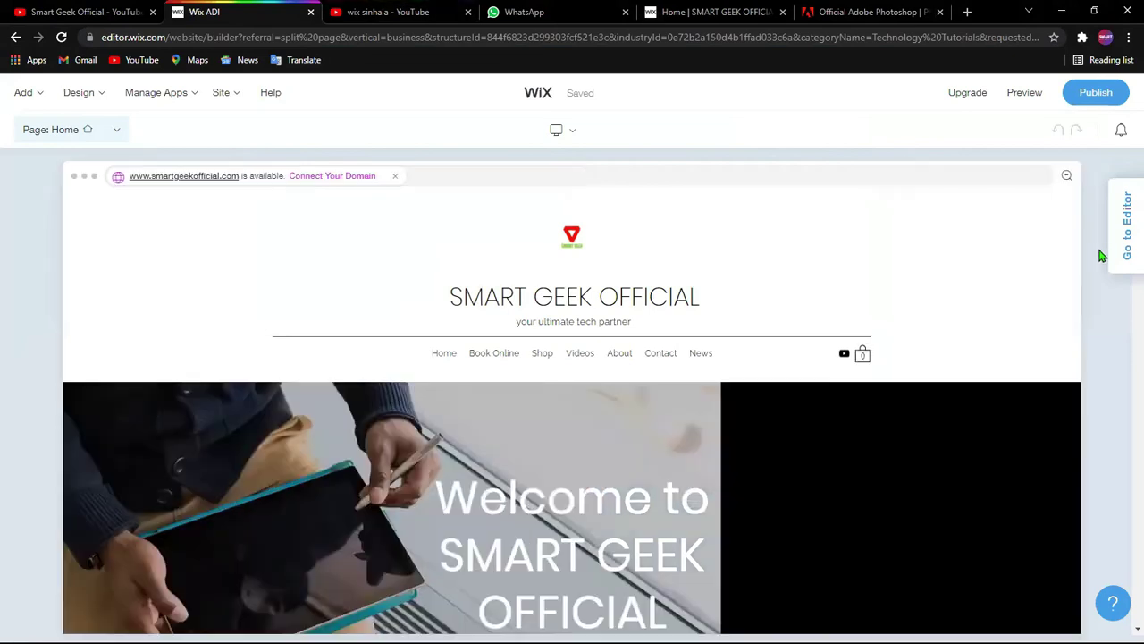
# Step: Scroll the Wix editor preview, then switch to the live 'Home | SMART GEEK OFFICIAL' tab
pyautogui.scroll(-1, 1059, 266)
pyautogui.scroll(-3, 1028, 286)
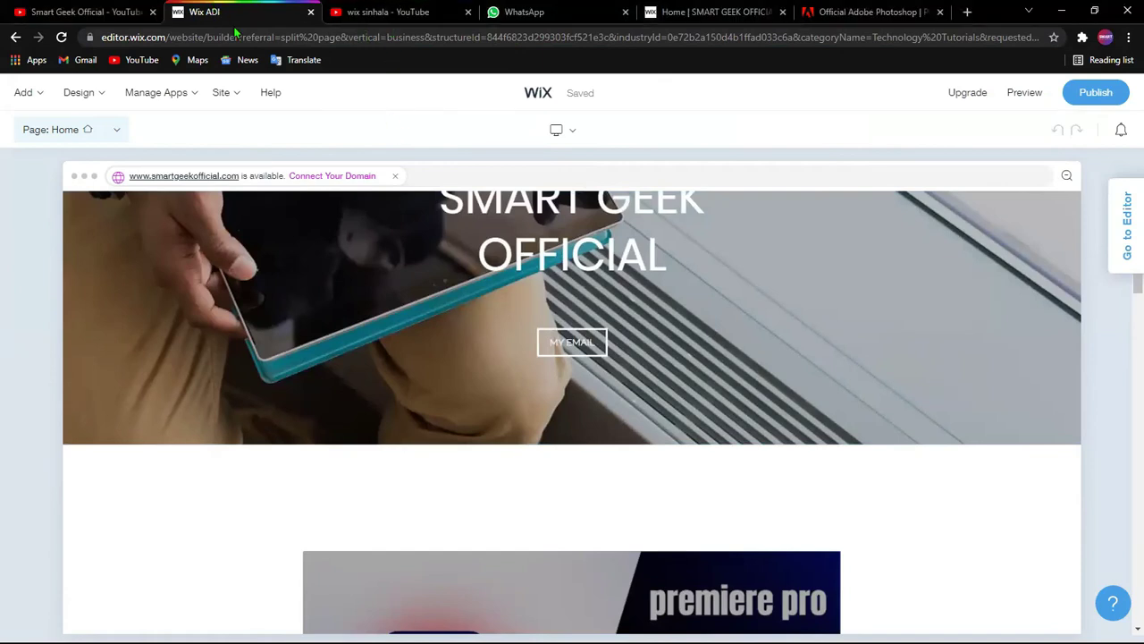
pyautogui.click(804, 19)
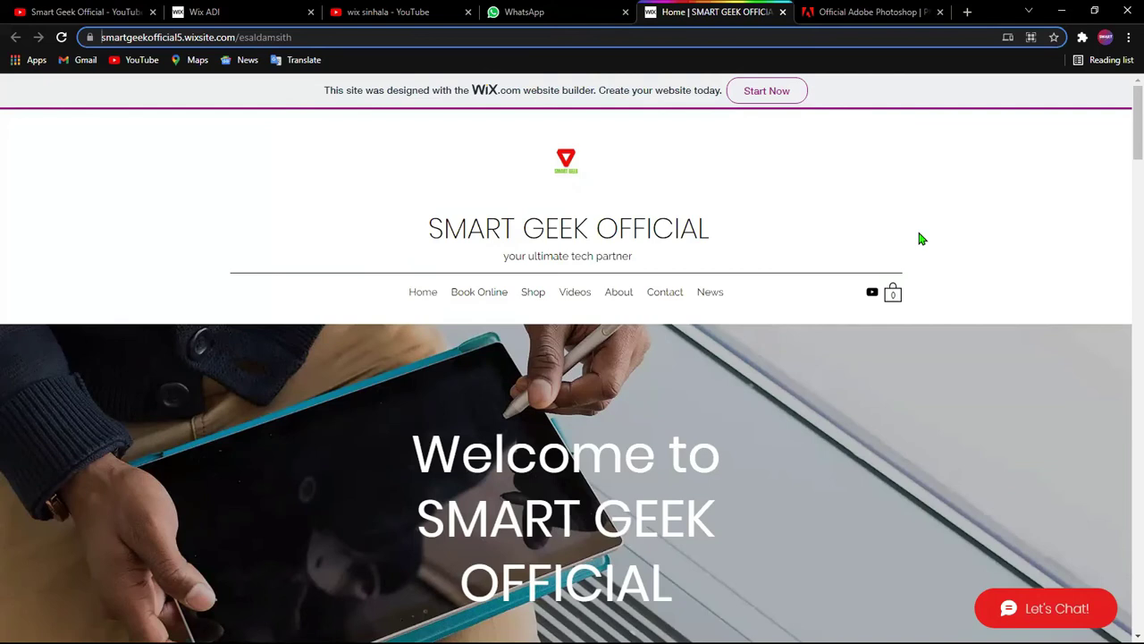
# Step: Scroll the live Smart Geek Official site, then switch back to the Wix ADI editor
pyautogui.scroll(-1, 761, 259)
pyautogui.scroll(-5, 760, 259)
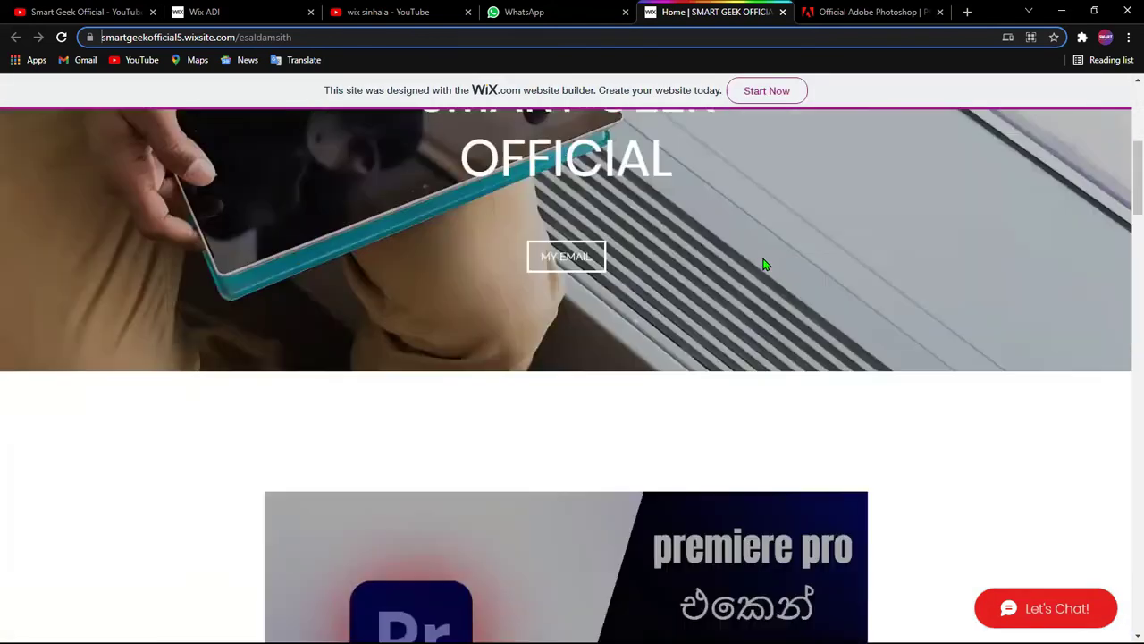
pyautogui.scroll(-7, 765, 261)
pyautogui.scroll(-3, 765, 264)
pyautogui.scroll(15, 764, 265)
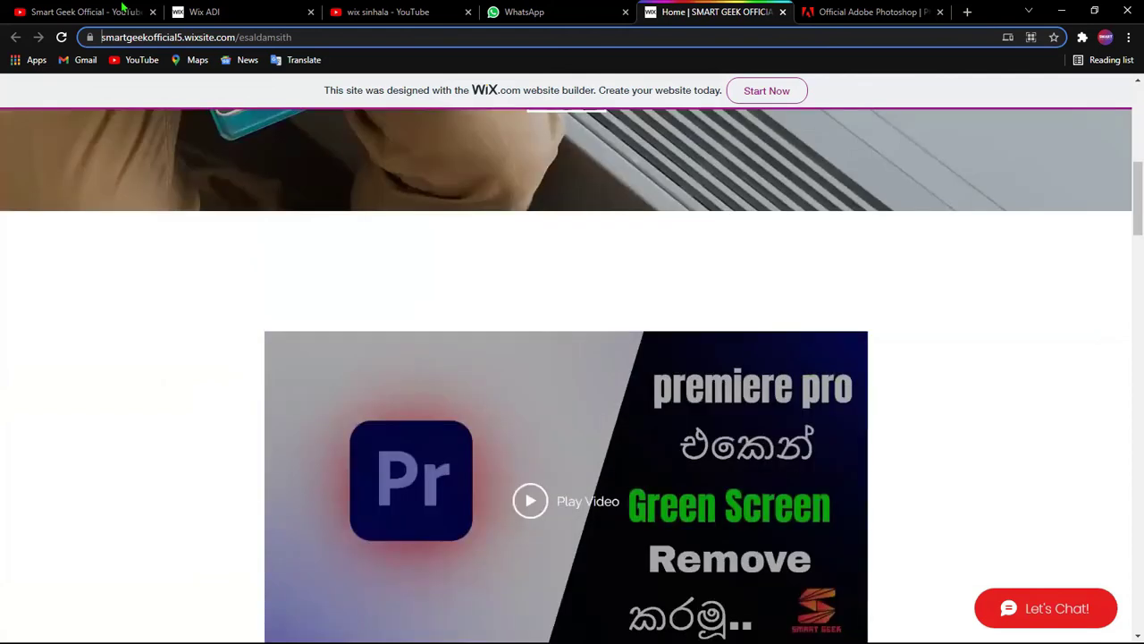
pyautogui.click(241, 11)
pyautogui.scroll(3, 800, 214)
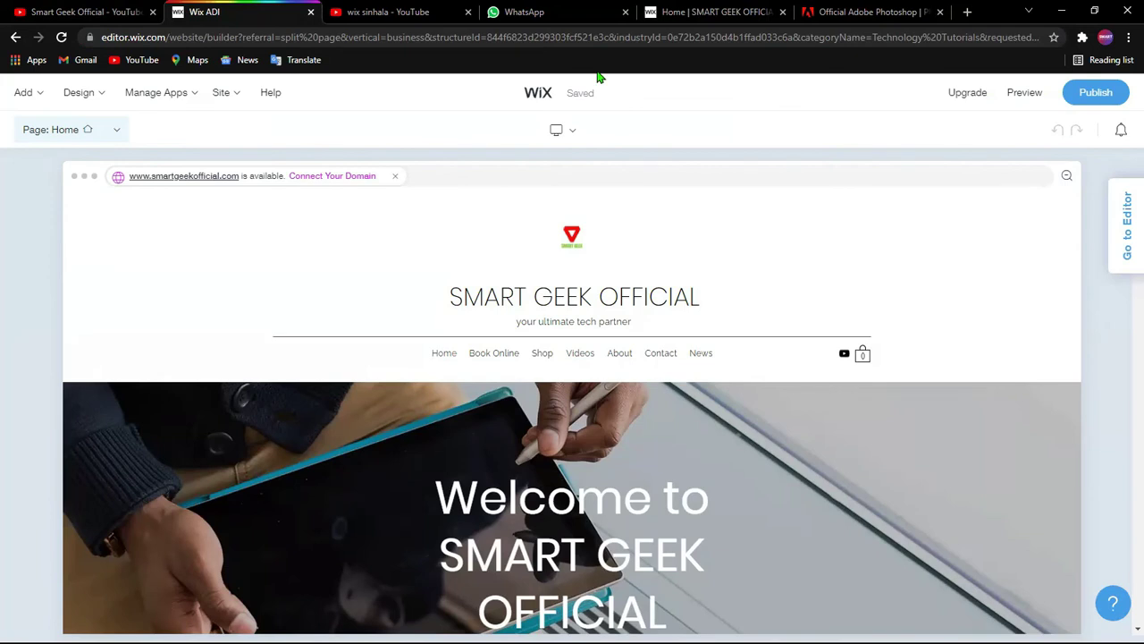
pyautogui.moveTo(680, 202)
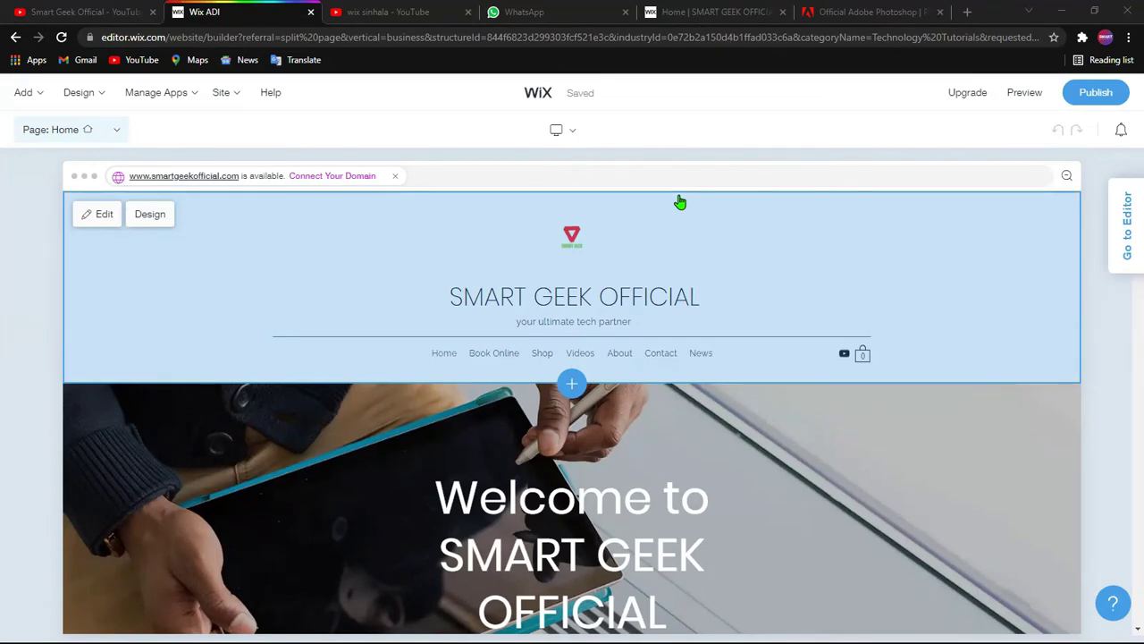
# Step: Minimize Chrome and refresh the desktop from its right-click menu
pyautogui.click(1061, 10)
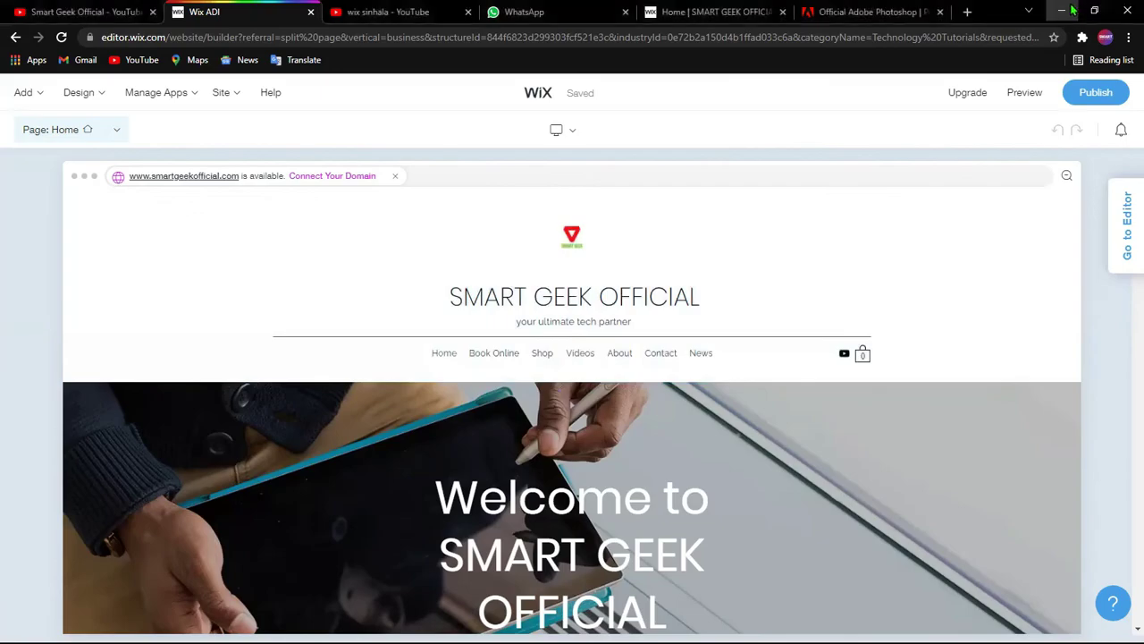
pyautogui.rightClick(690, 170)
pyautogui.click(793, 211)
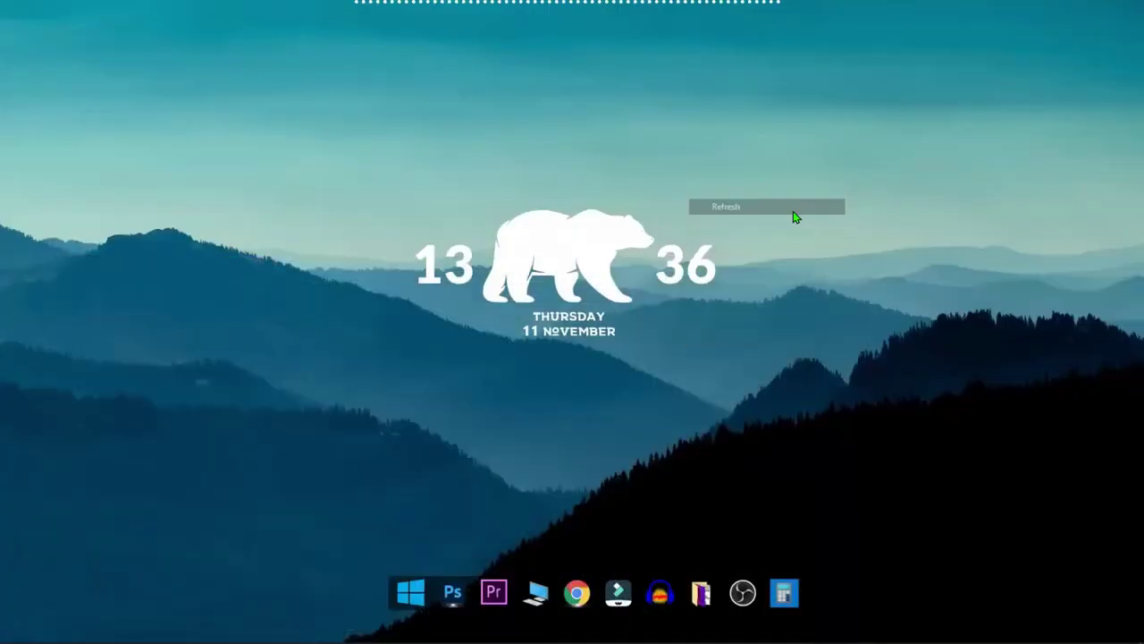
pyautogui.moveTo(452, 592)
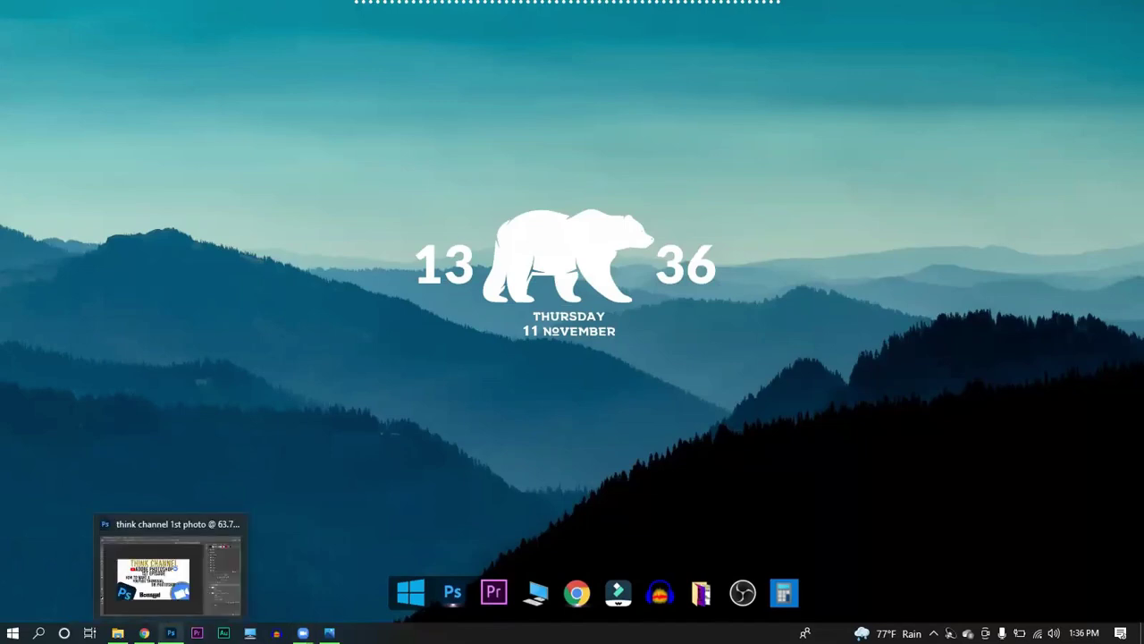
pyautogui.moveTo(576, 593)
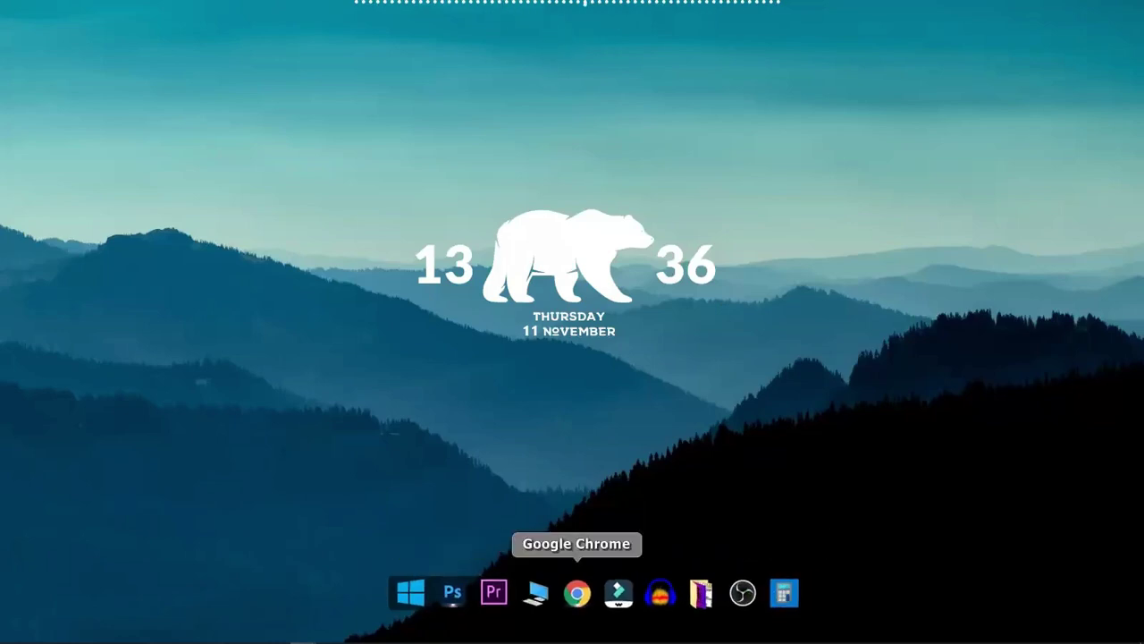
# Step: Browse the Start menu's app list, then circle the bear clock and clear the annotation
pyautogui.press('super')
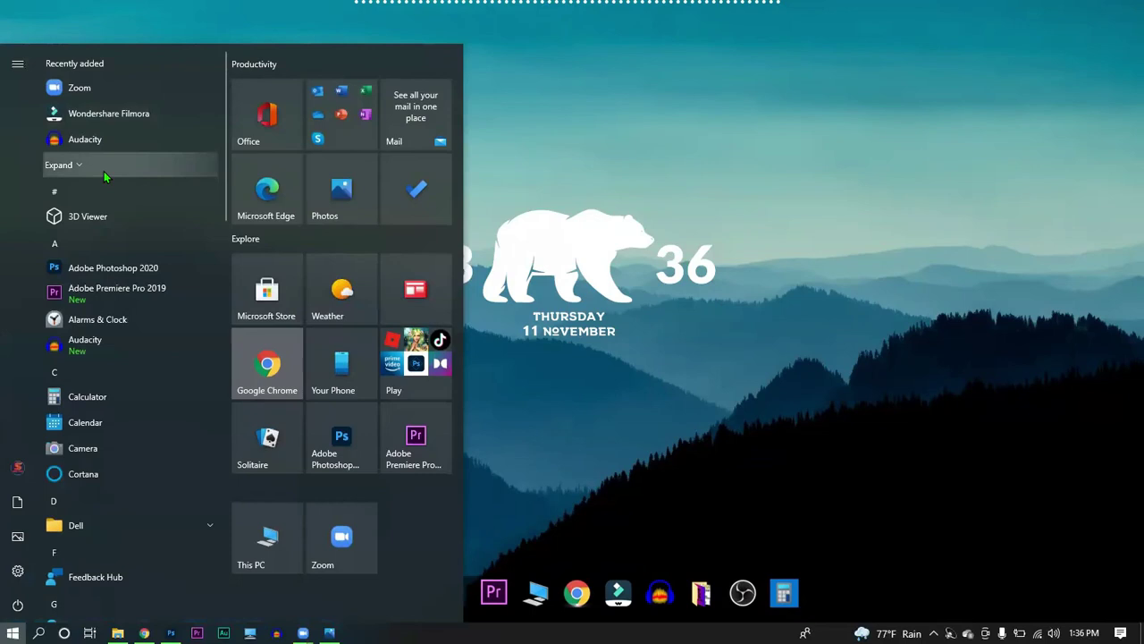
pyautogui.click(104, 173)
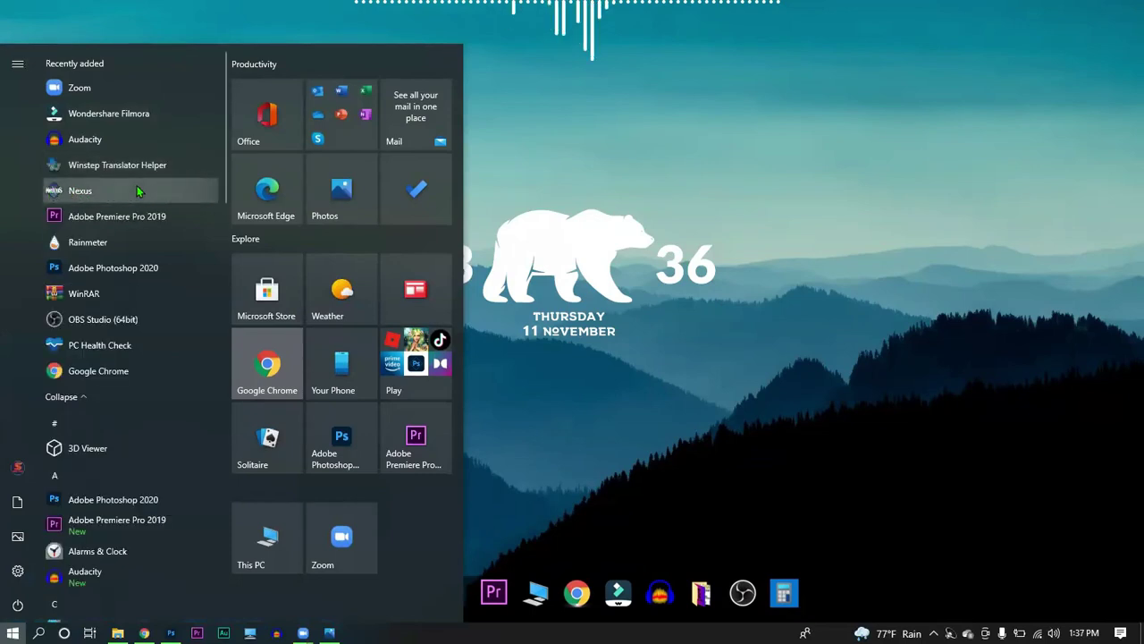
pyautogui.click(676, 153)
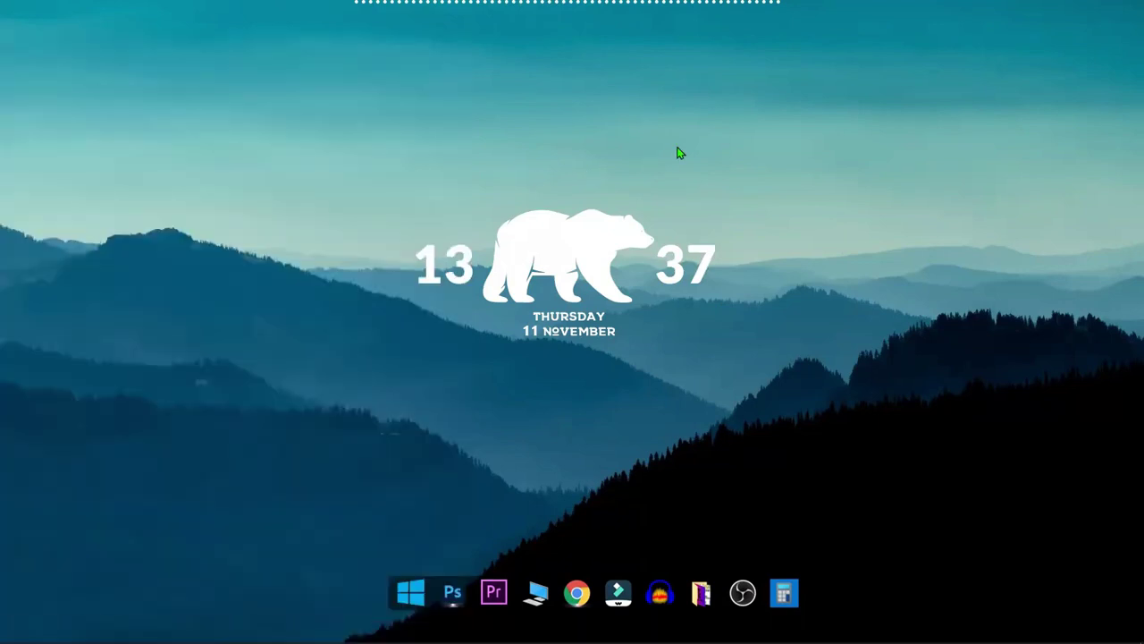
pyautogui.moveTo(529, 218); pyautogui.dragTo(536, 208)
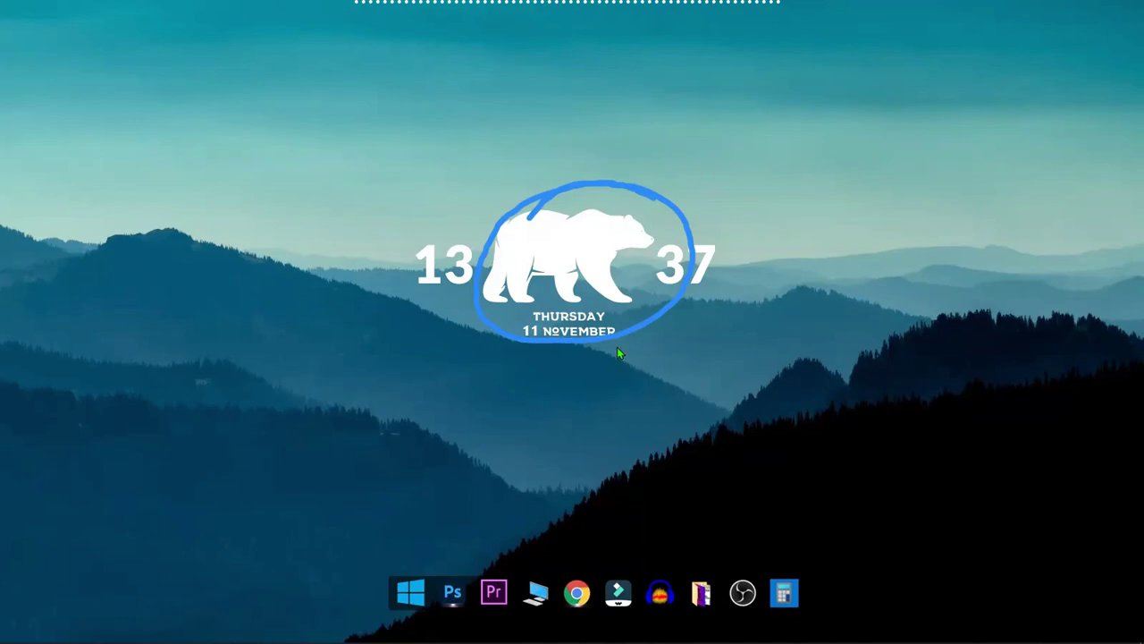
pyautogui.press('Escape')
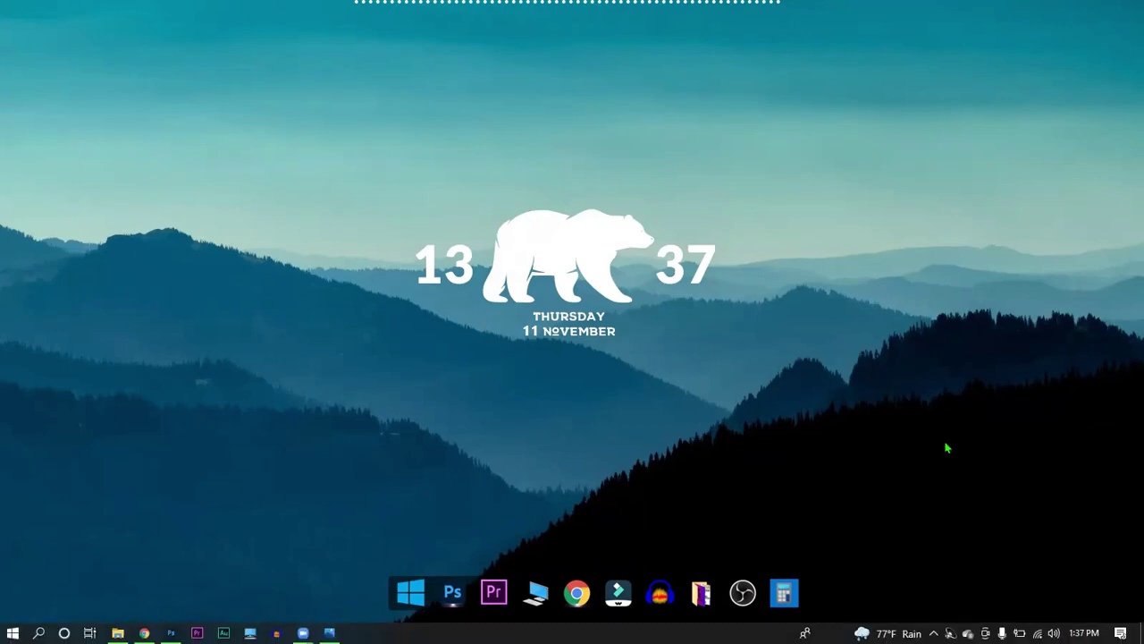
# Step: Raise the Realtek speaker volume to 98 with the media volume keys
pyautogui.press('XF86AudioLowerVolume')
pyautogui.press('XF86AudioLowerVolume')
pyautogui.press('XF86AudioLowerVolume')
pyautogui.press('XF86AudioLowerVolume')
pyautogui.press('XF86AudioRaiseVolume')
pyautogui.press('XF86AudioRaiseVolume')
pyautogui.press('XF86AudioRaiseVolume')
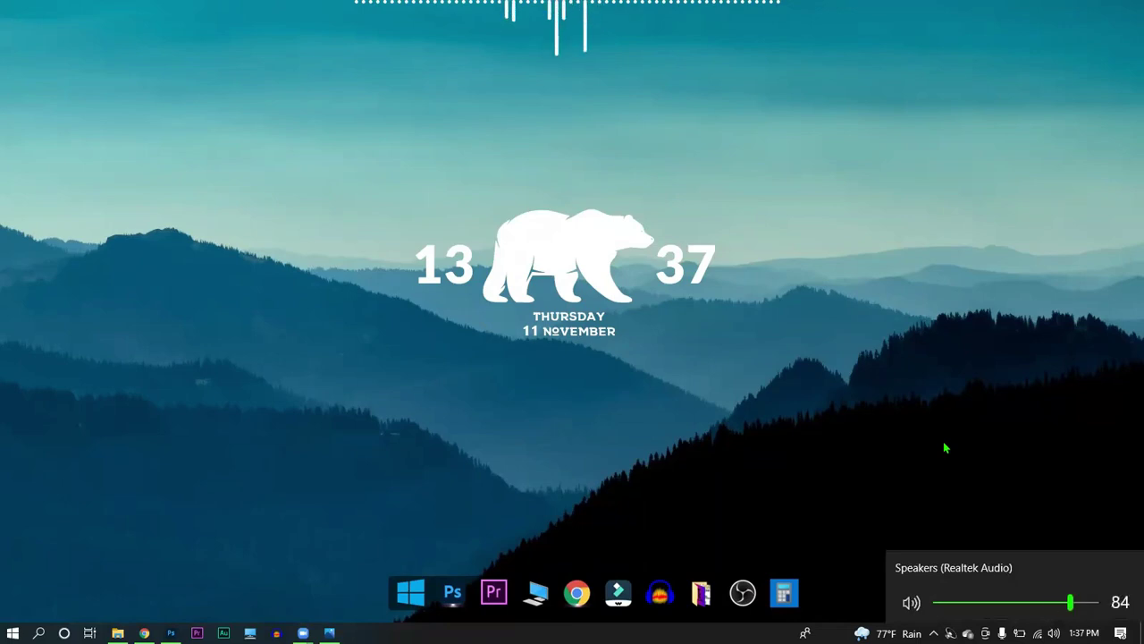
pyautogui.press('XF86AudioRaiseVolume')
pyautogui.press('XF86AudioRaiseVolume')
pyautogui.press('XF86AudioRaiseVolume')
pyautogui.press('XF86AudioRaiseVolume')
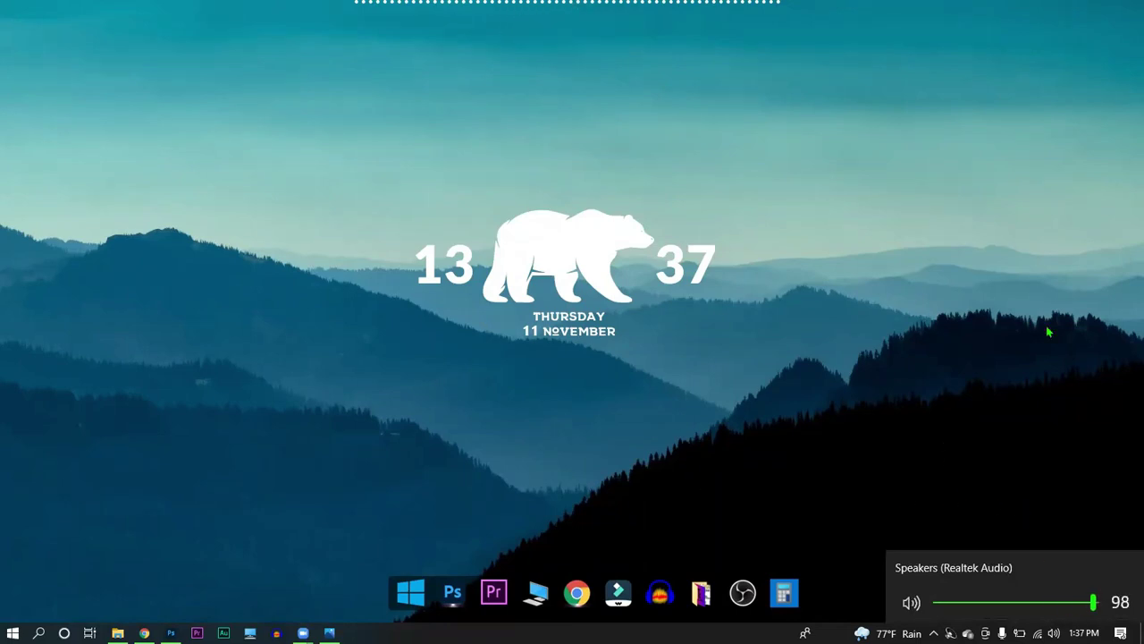
pyautogui.press('XF86AudioRaiseVolume')
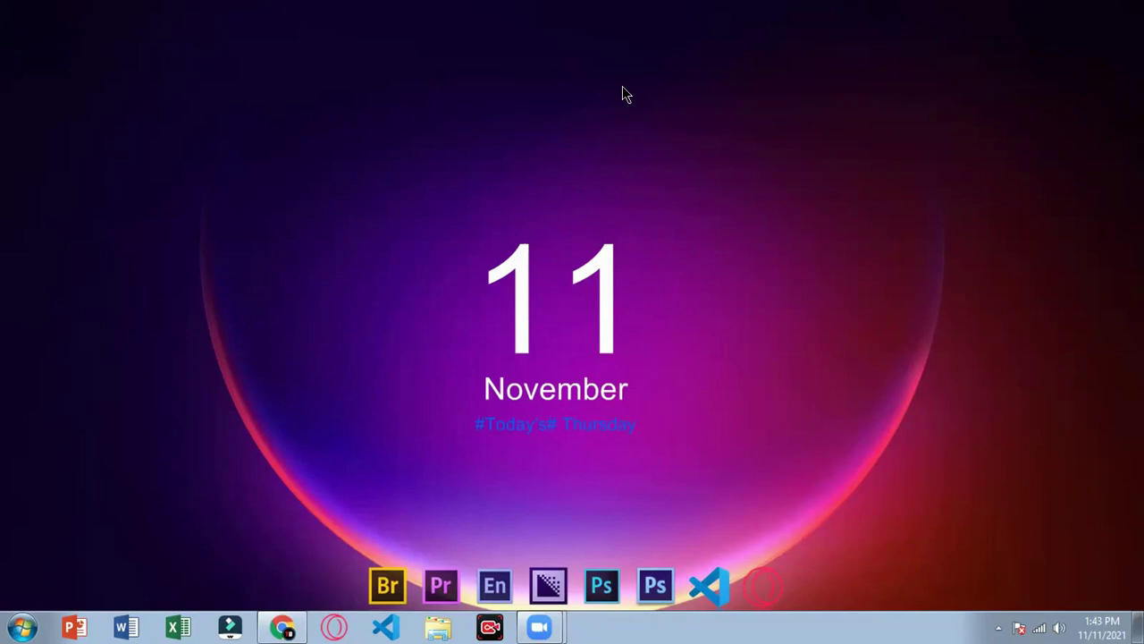
# Step: Browse This PC to New Volume (G:)\Photoshop and preview the Photoshop Art Work image in Photo Viewer
pyautogui.press('super')
pyautogui.click(303, 224)
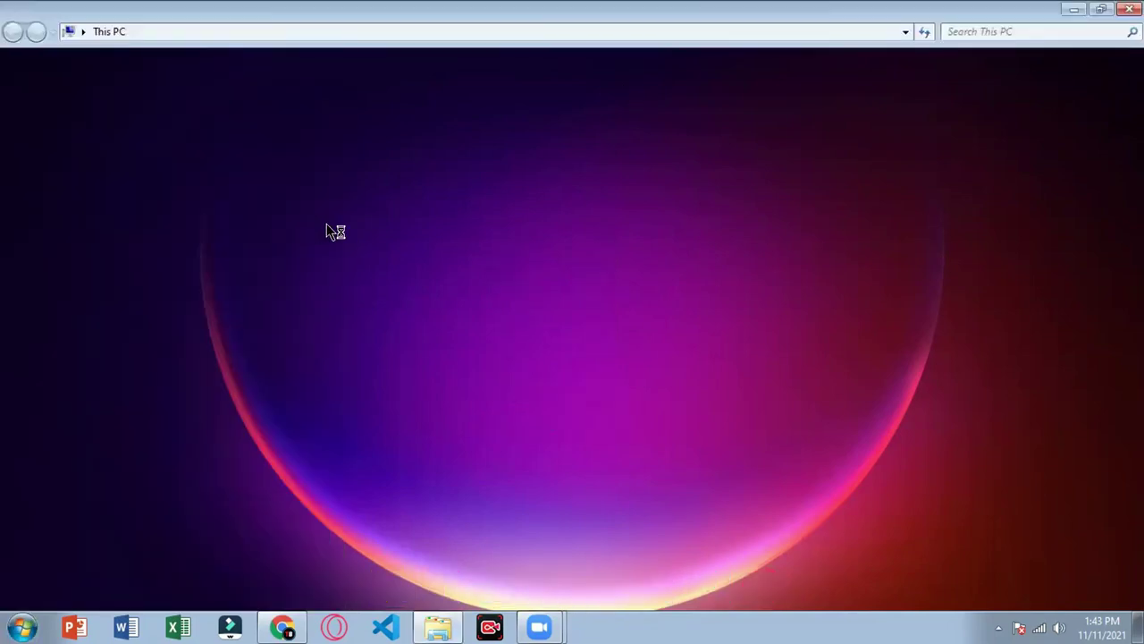
pyautogui.doubleClick(651, 120)
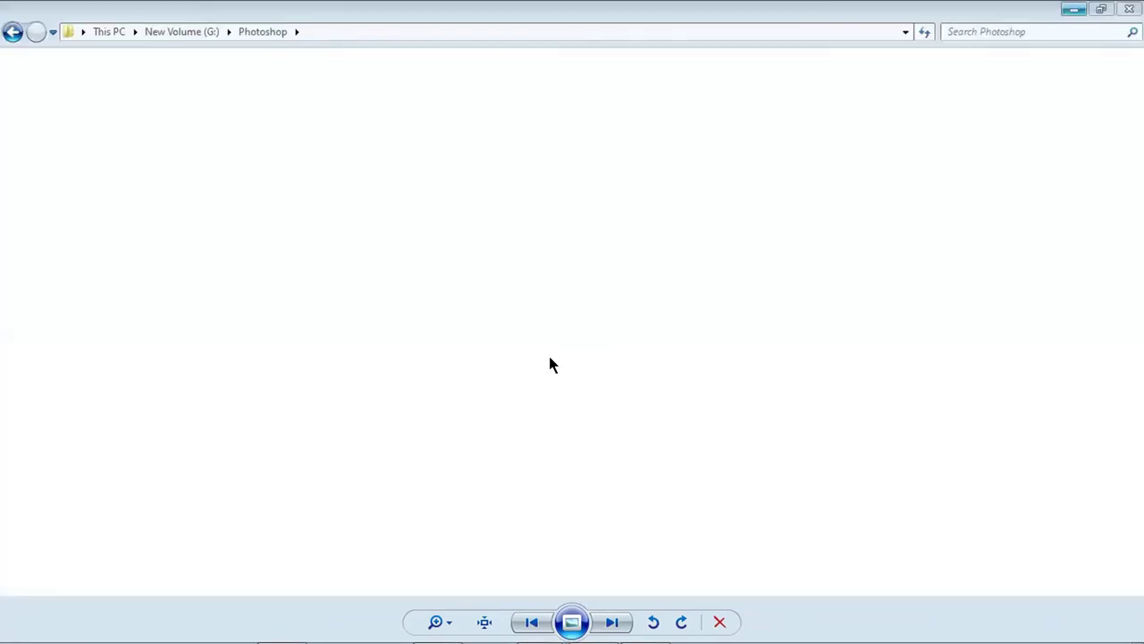
pyautogui.rightClick(549, 358)
pyautogui.doubleClick(652, 284)
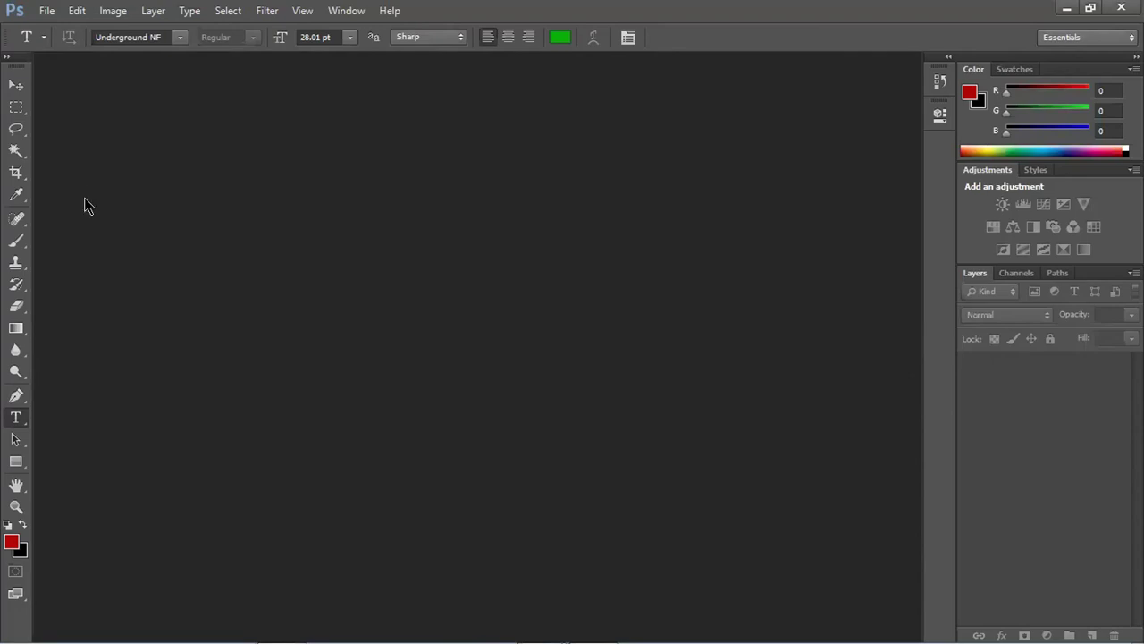
# Step: Open 'Photoshop Art Work' from New Volume (G:)\Photoshop through Photoshop's Open dialog
pyautogui.doubleClick(115, 223)
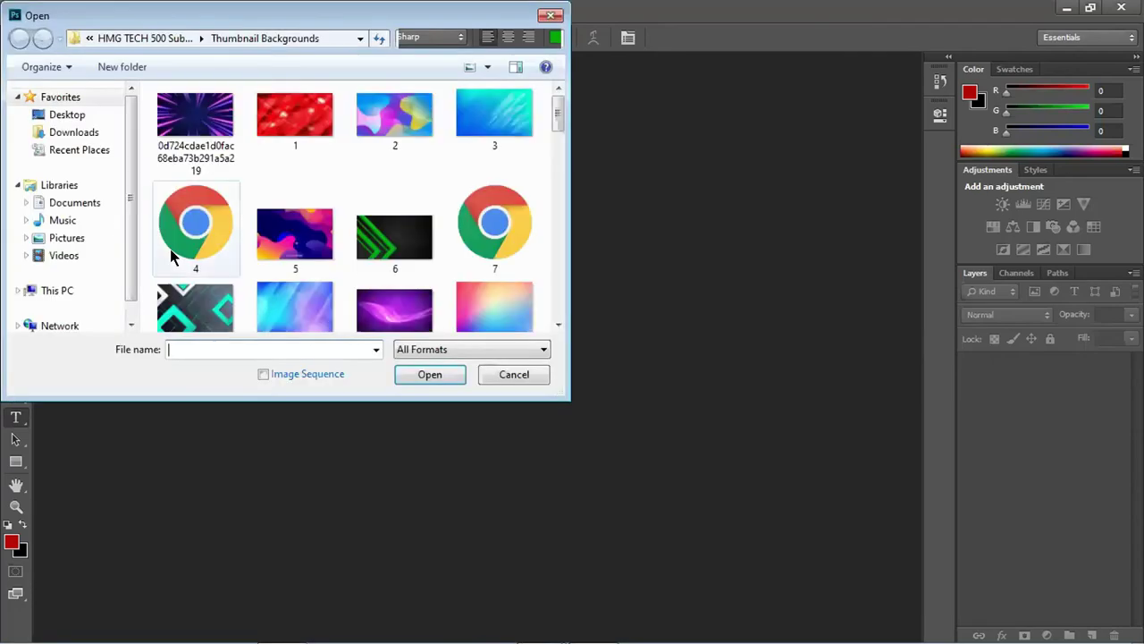
pyautogui.scroll(-1, 77, 284)
pyautogui.click(89, 268)
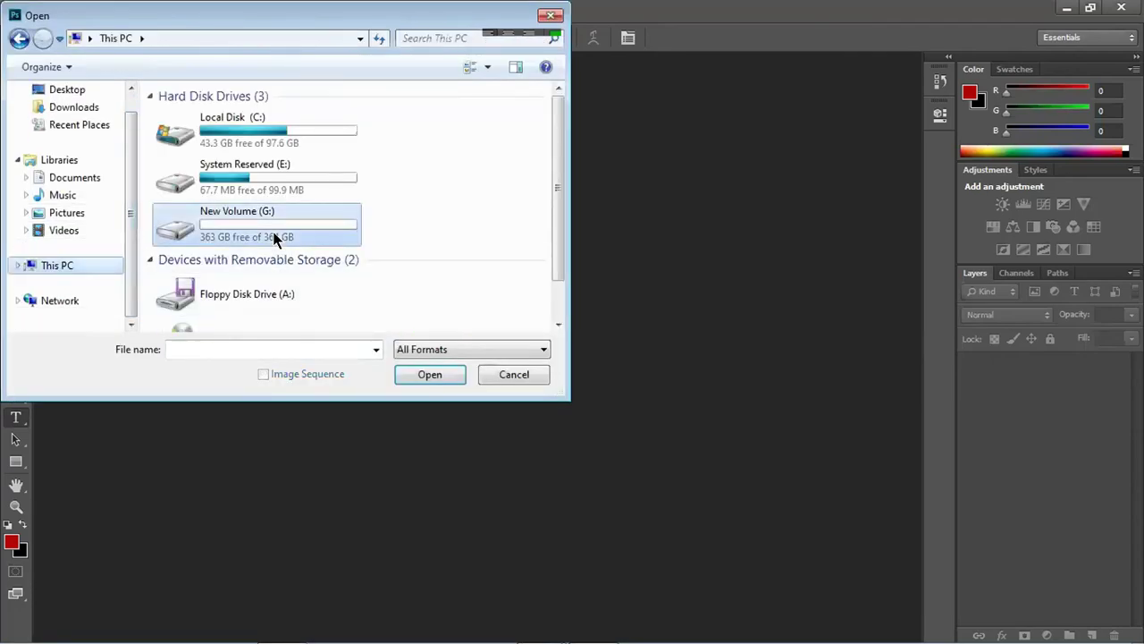
pyautogui.doubleClick(276, 235)
pyautogui.doubleClick(231, 132)
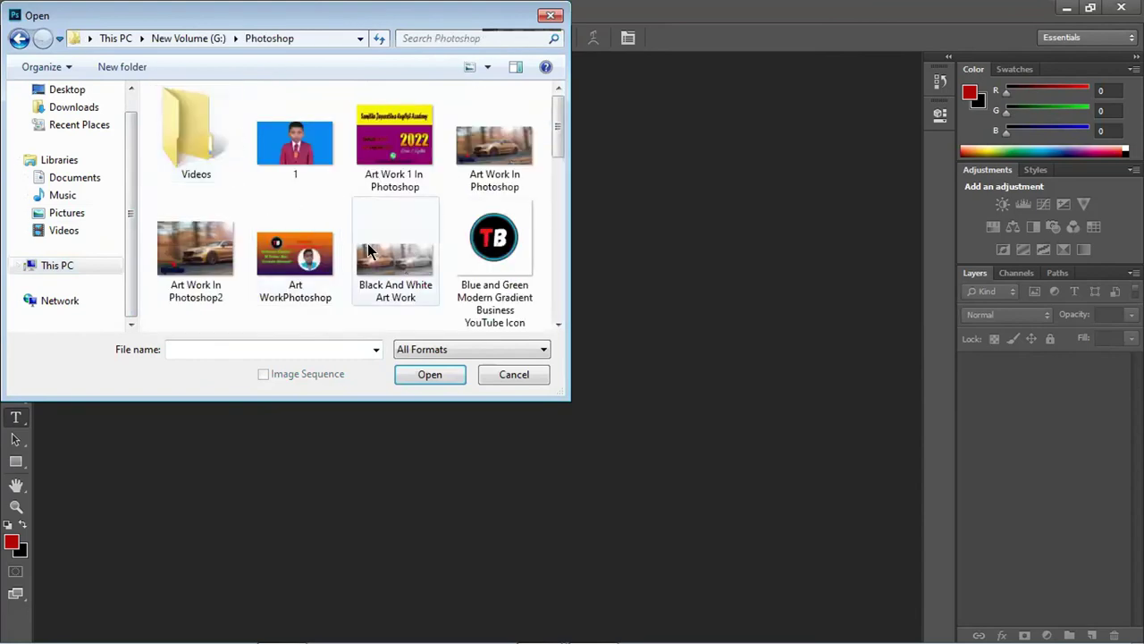
pyautogui.scroll(-5, 260, 277)
pyautogui.doubleClick(196, 241)
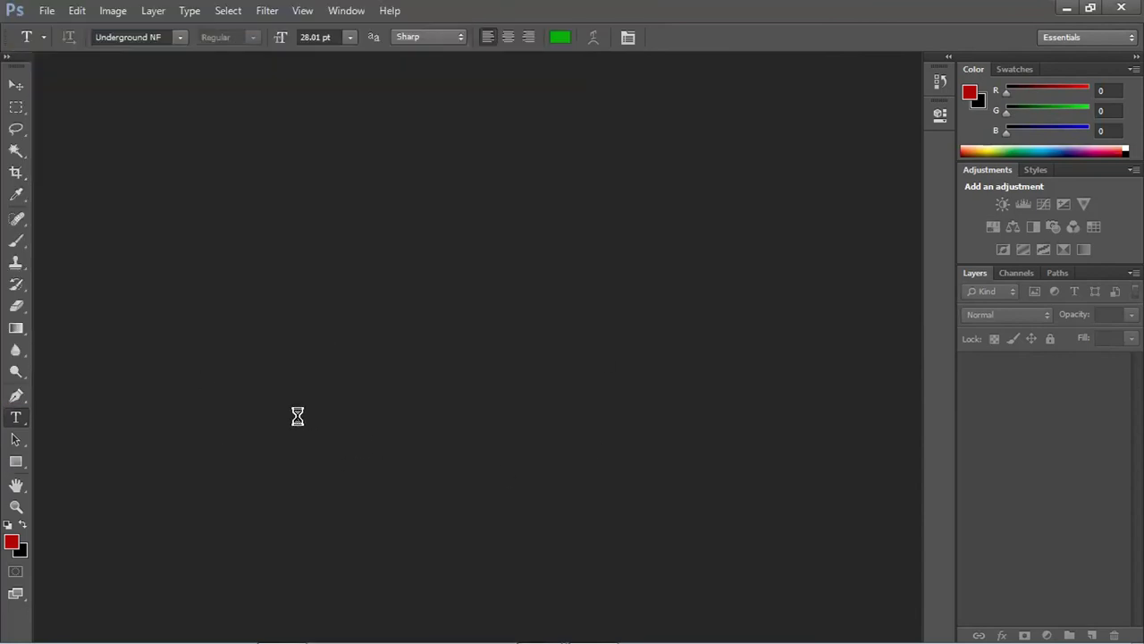
# Step: With the Move tool, nudge Layer 0's red $10 advert slightly on the canvas
pyautogui.click(16, 85)
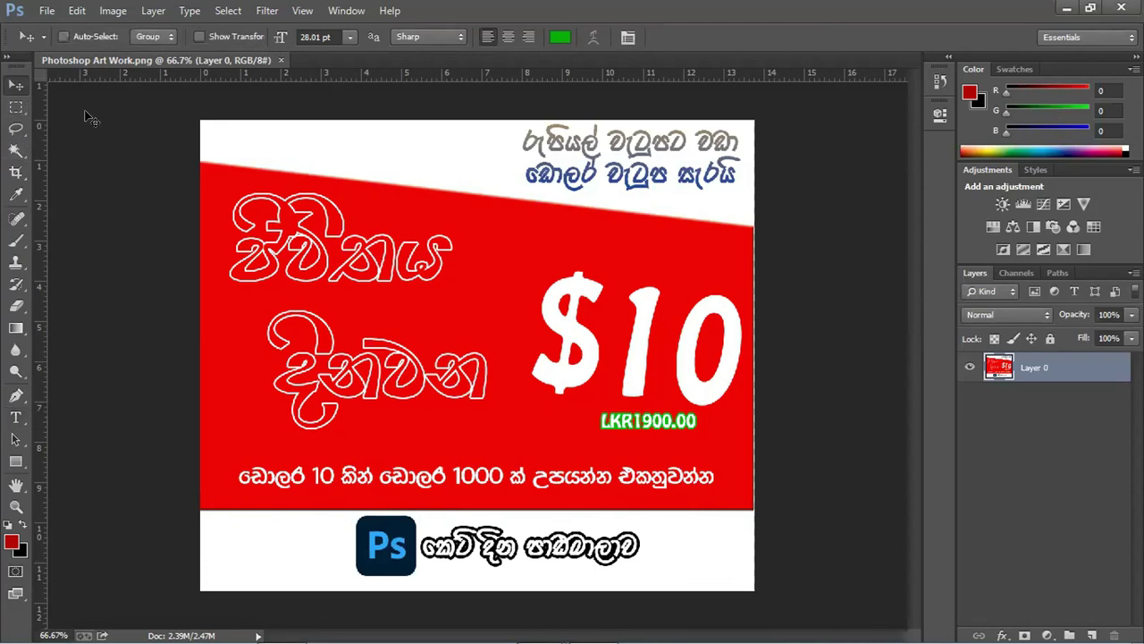
pyautogui.moveTo(429, 542); pyautogui.dragTo(419, 532)
pyautogui.moveTo(422, 533)
pyautogui.mouseDown()
pyautogui.moveTo(410, 534)
pyautogui.moveTo(424, 496)
pyautogui.mouseUp()
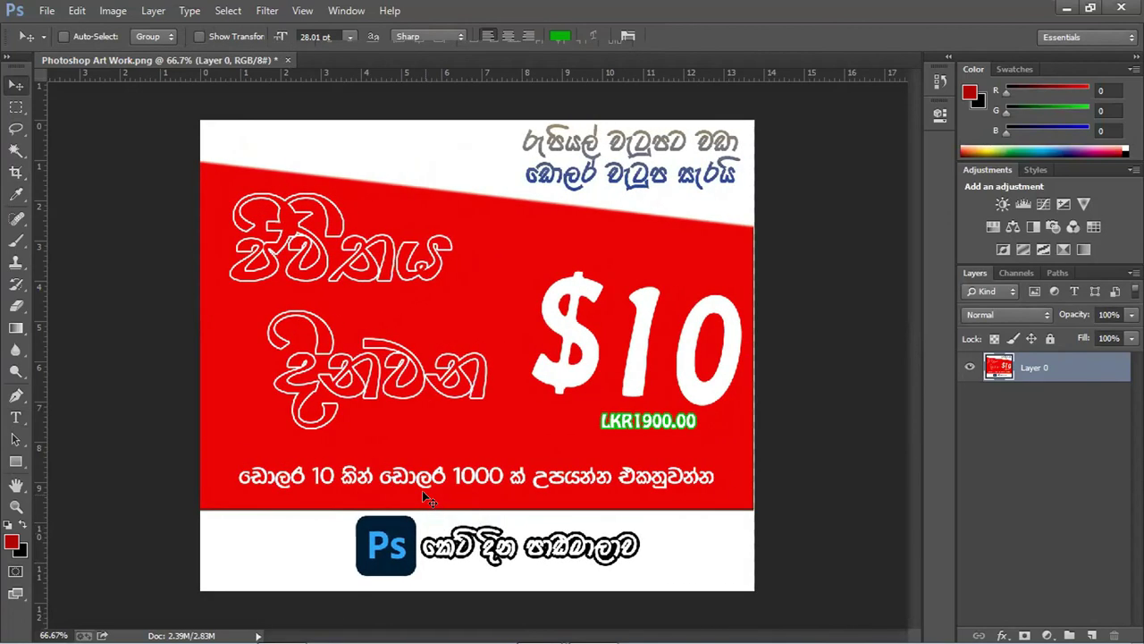